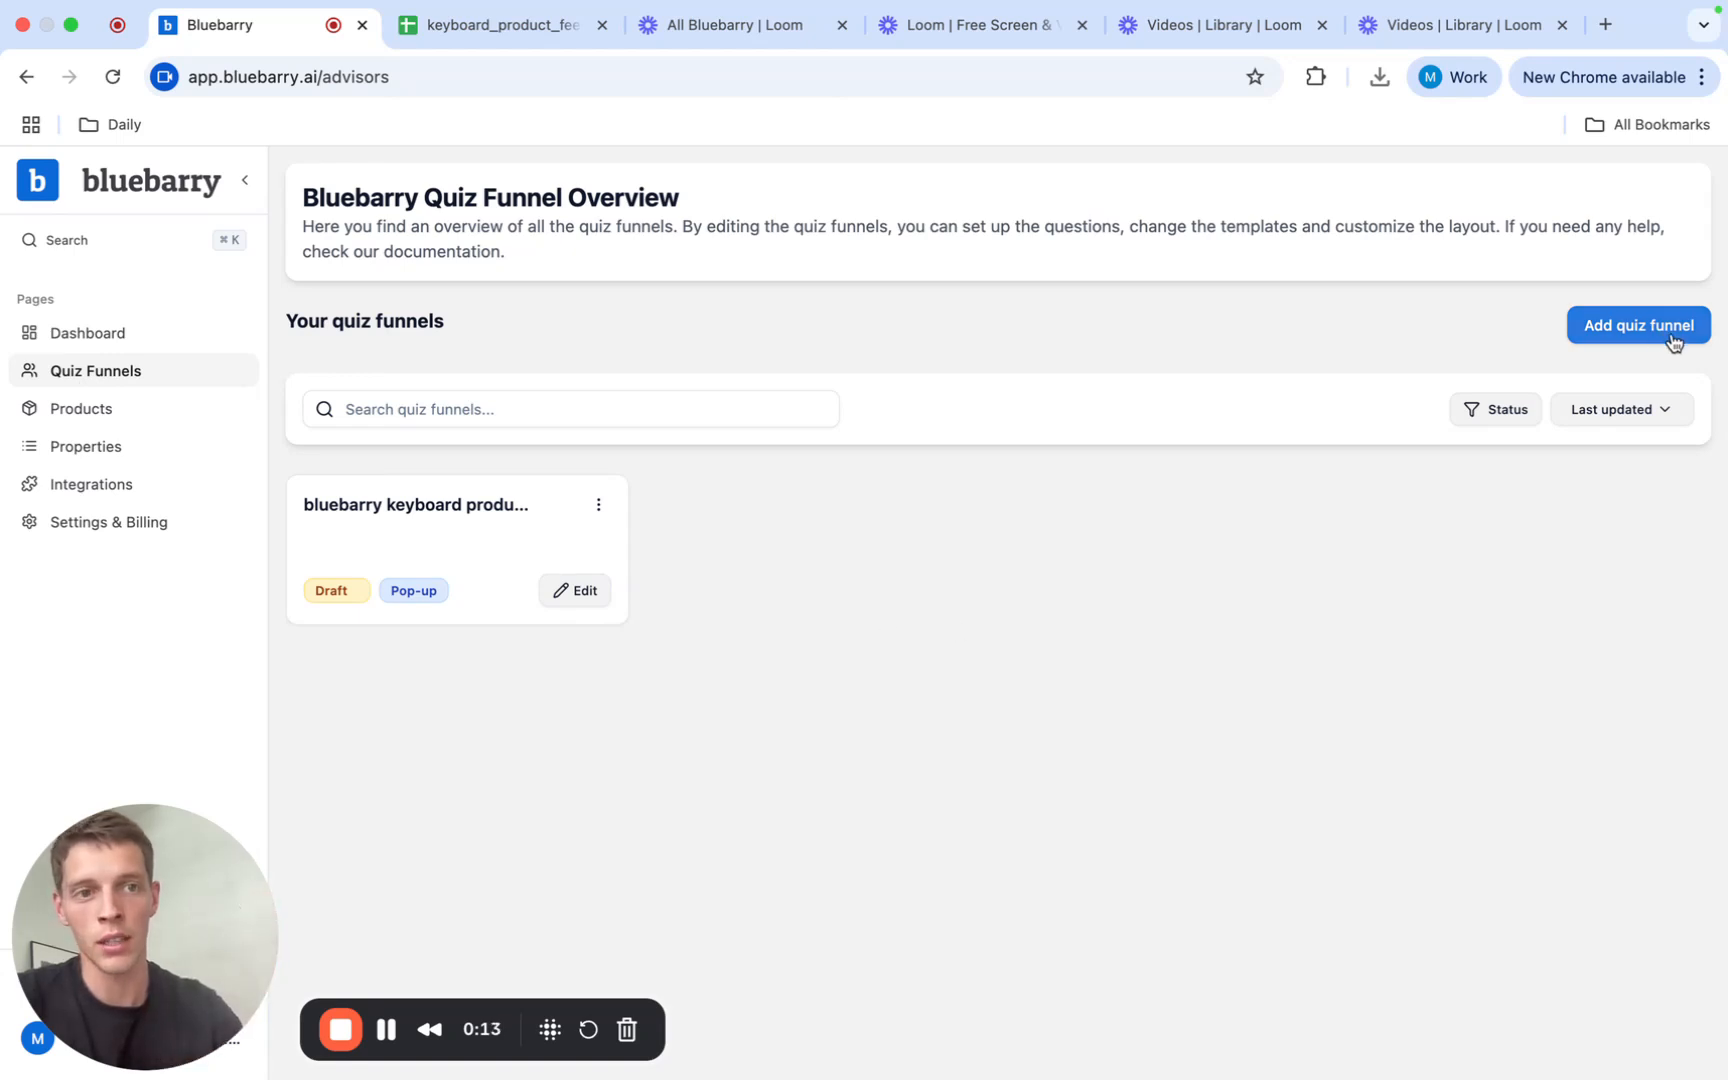
Step: Open the bluebarry keyboard product quiz for editing and start the product quiz in its preview
left_click(576, 597)
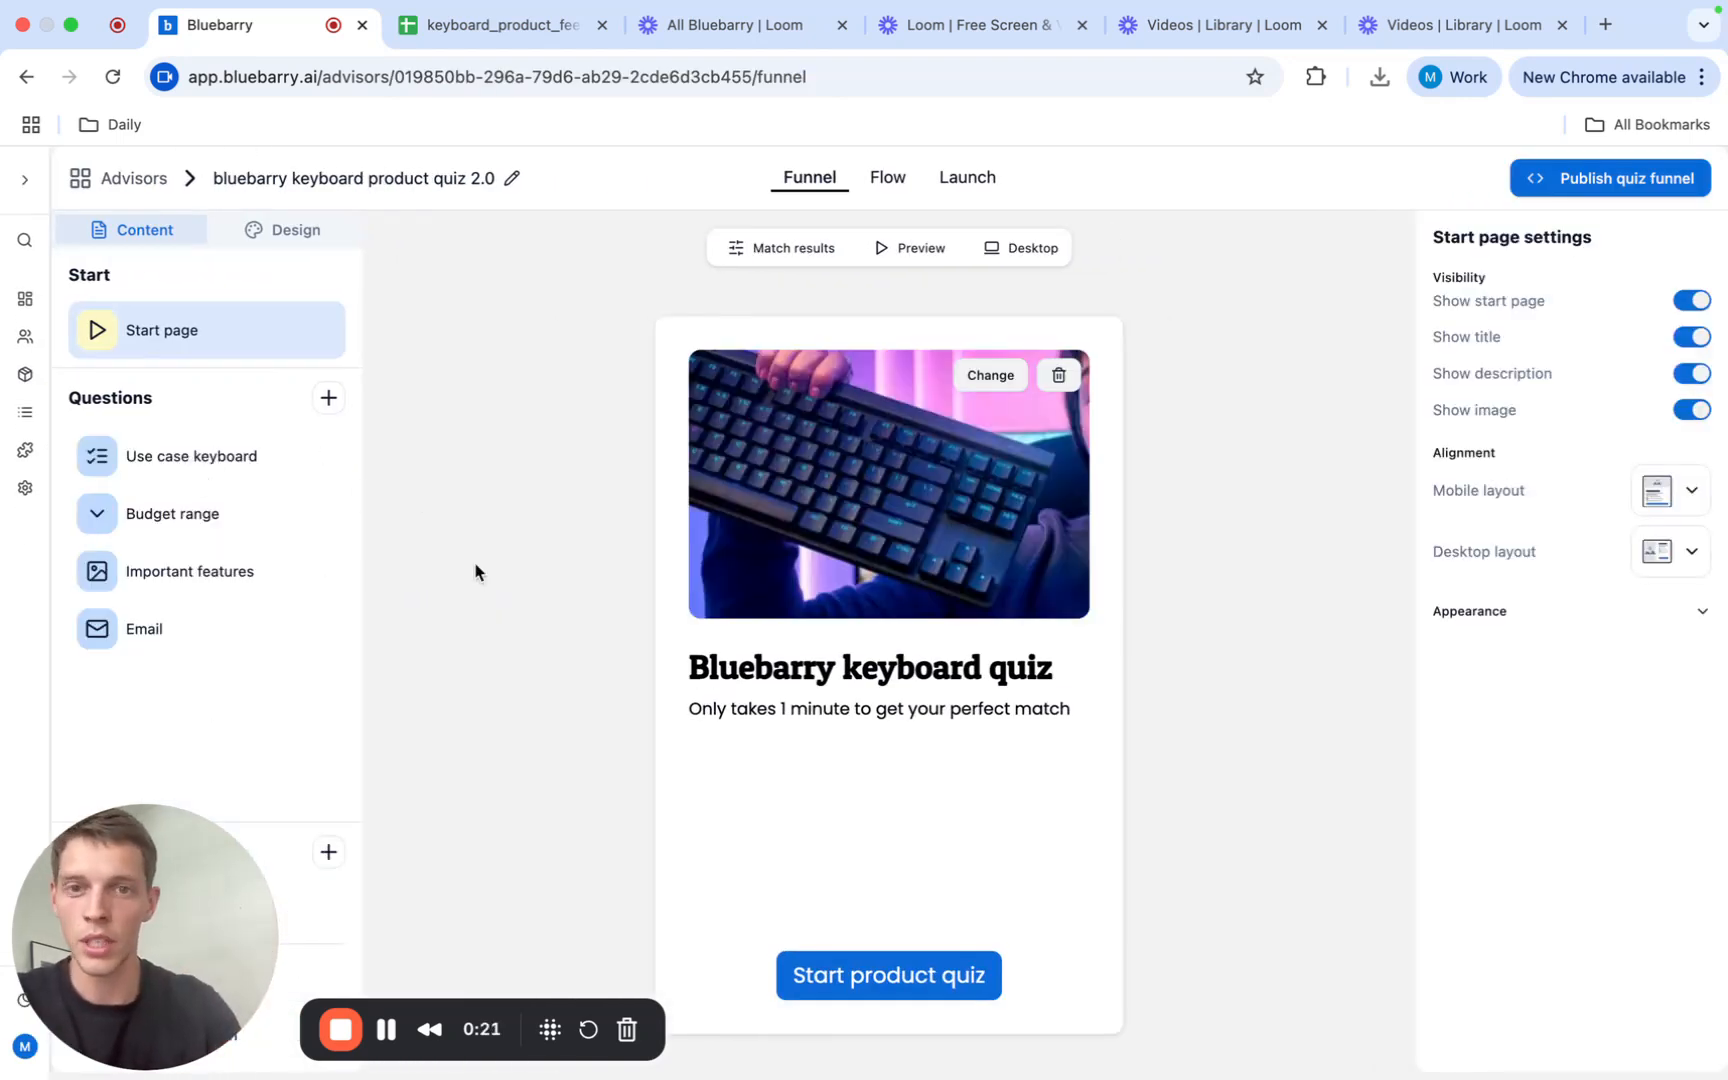
left_click(910, 248)
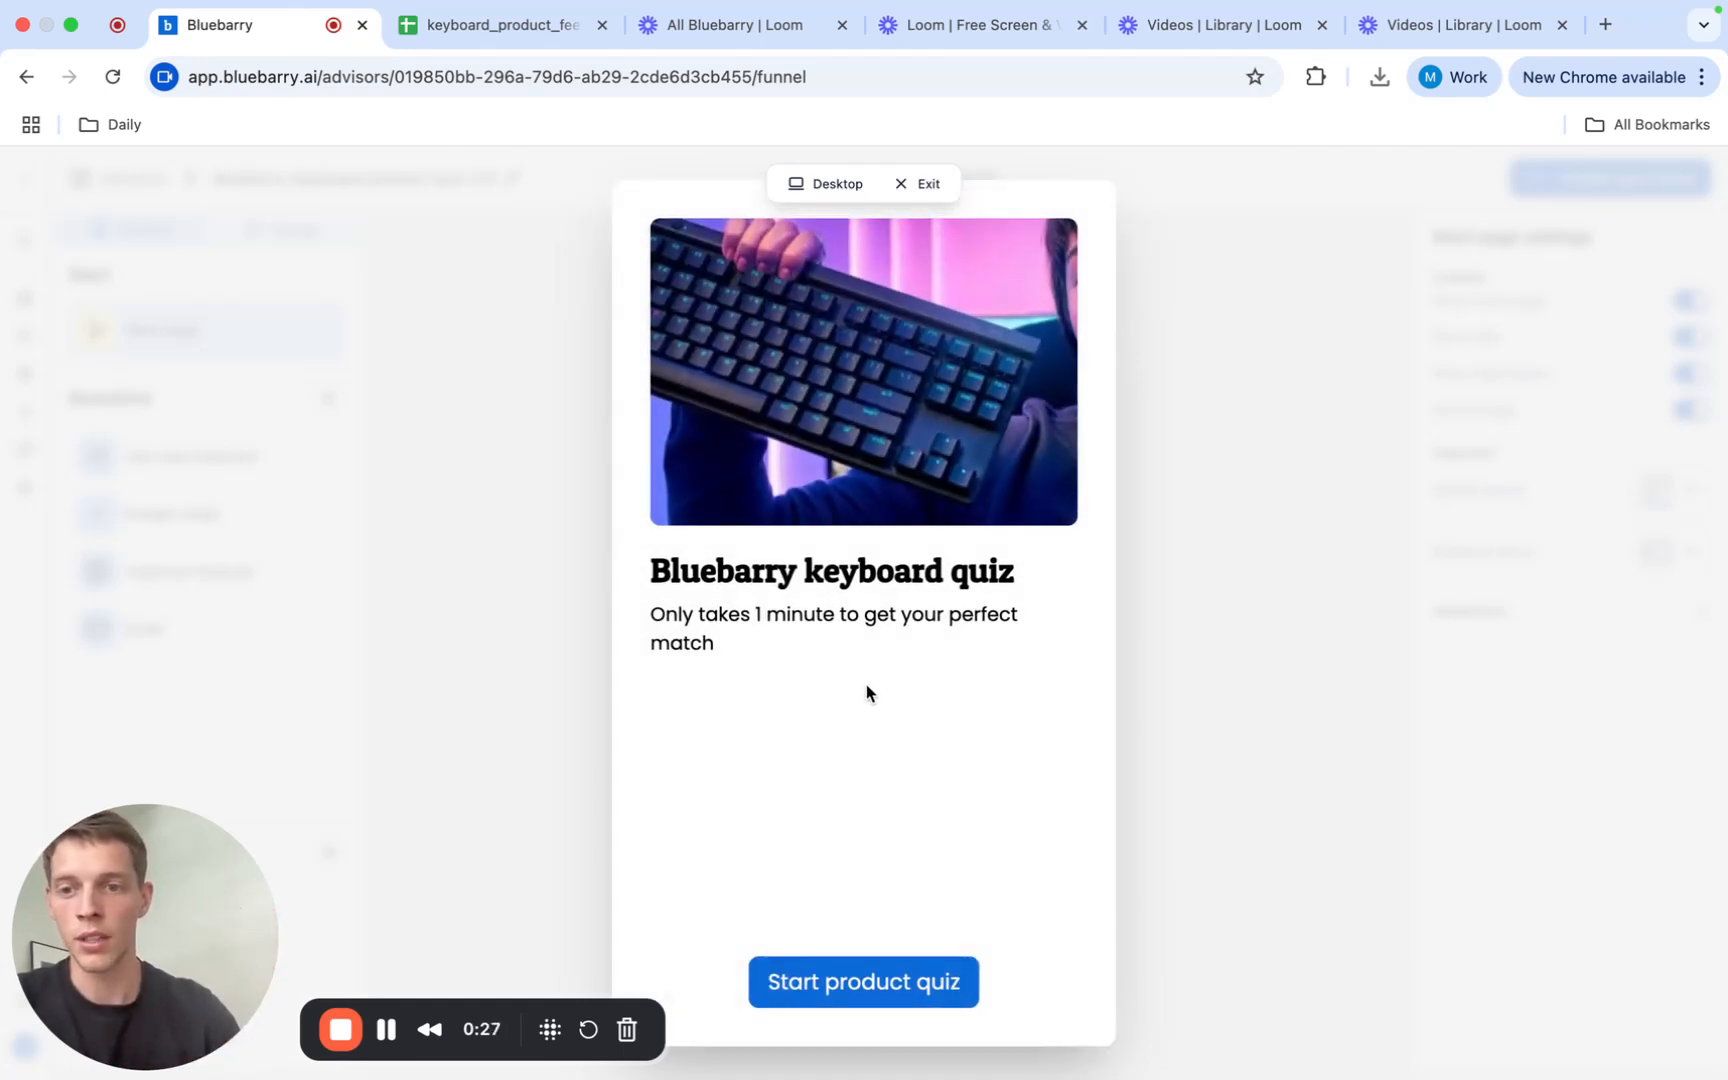
left_click(883, 984)
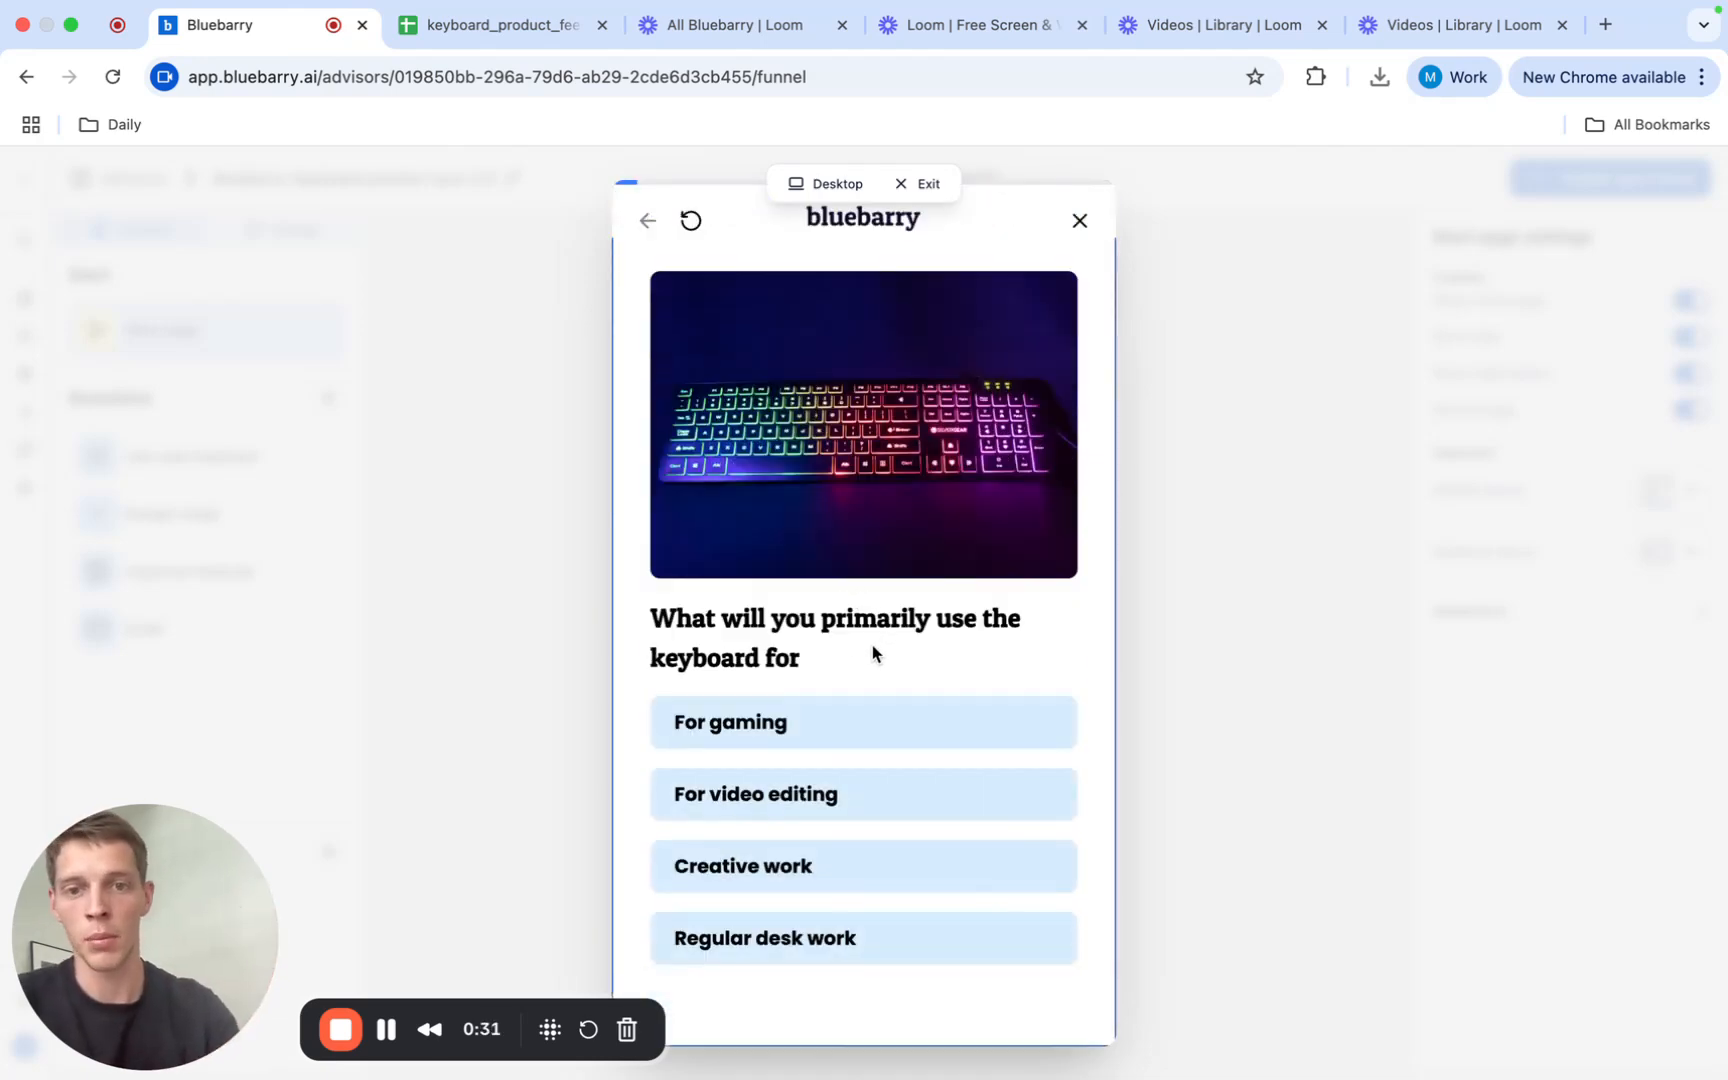
Step: Run through the previewed quiz with For gaming, Medium budget and Ergonomic comfort, skip the email question, and leave the preview
left_click_drag(842, 653, 763, 617)
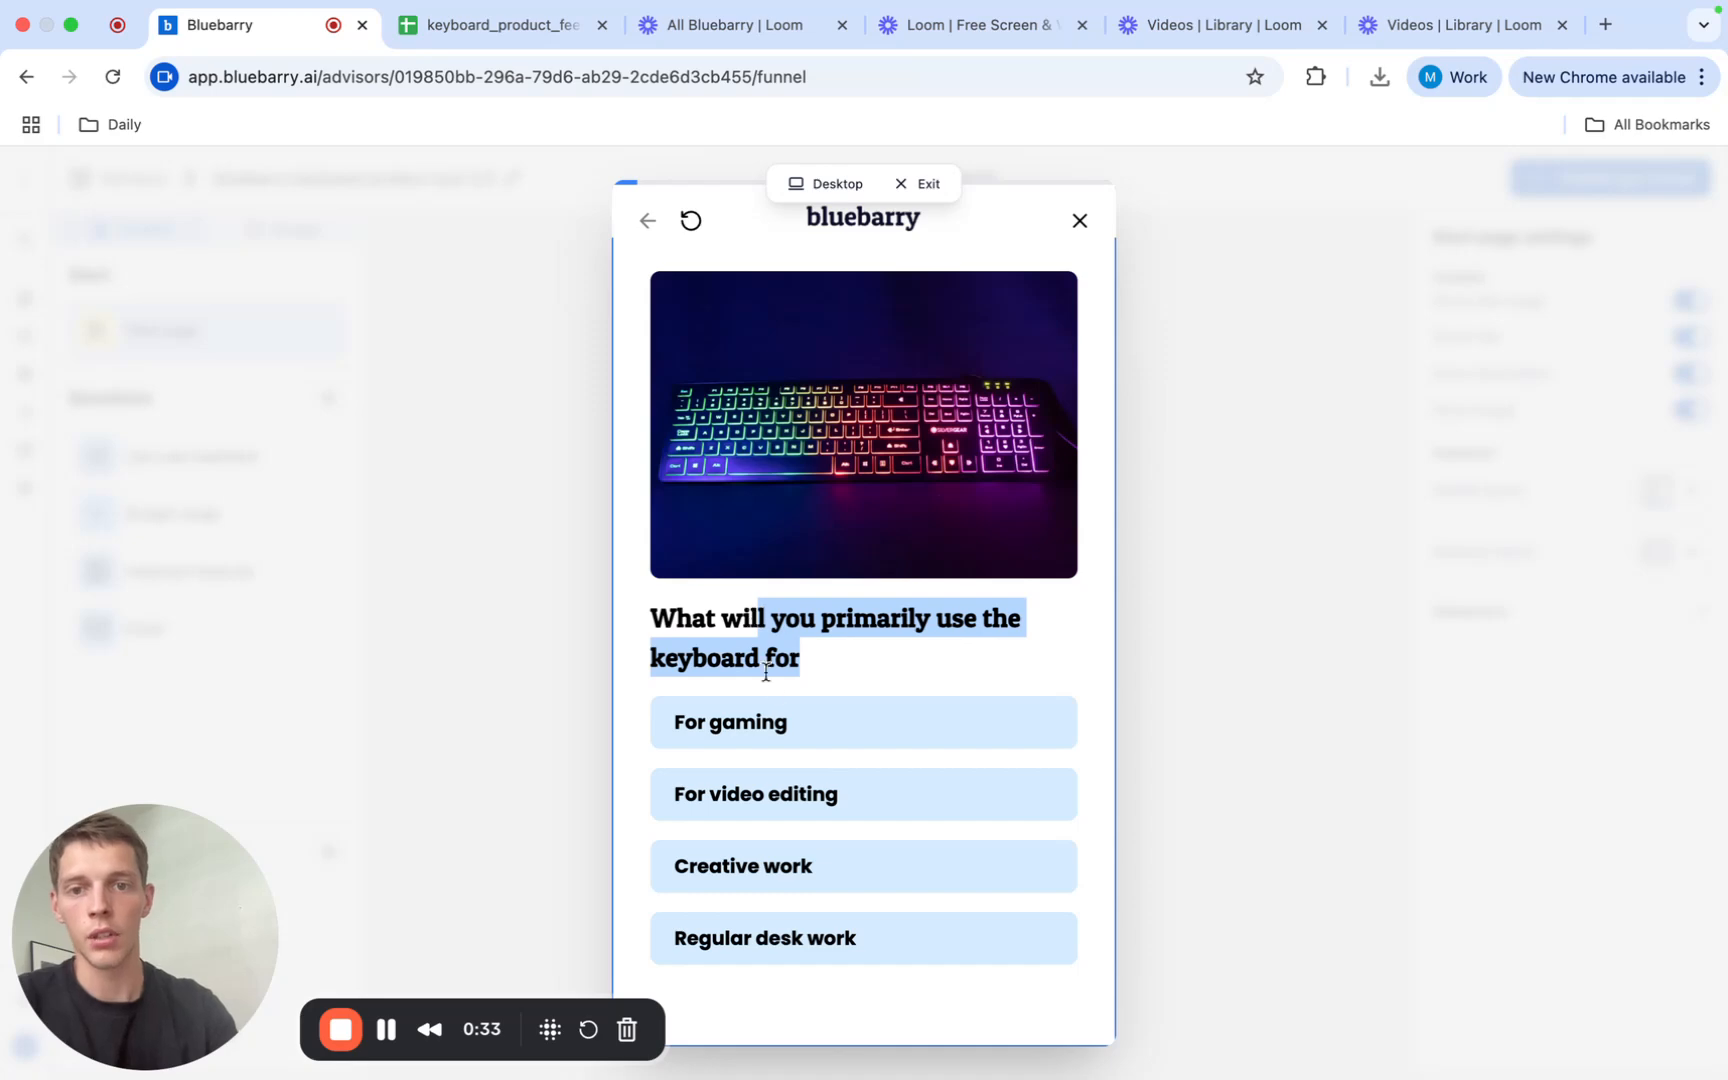
left_click(917, 700)
left_click(798, 372)
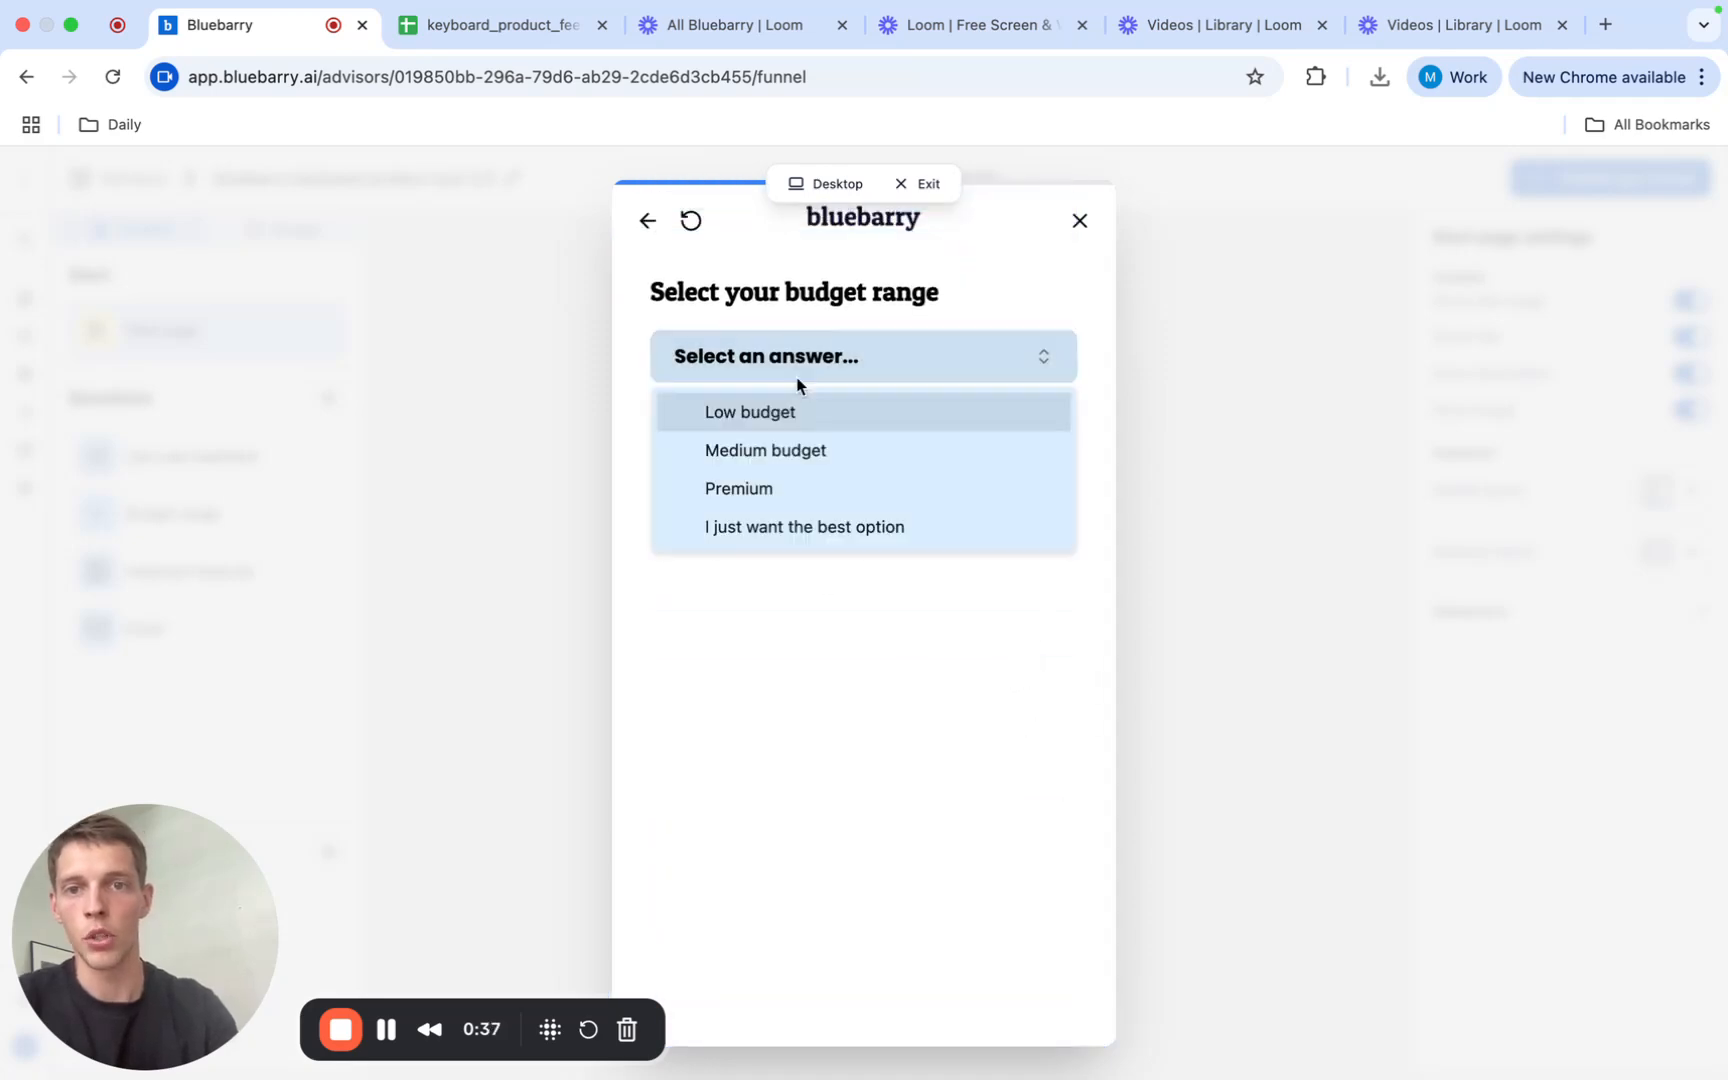
left_click(804, 458)
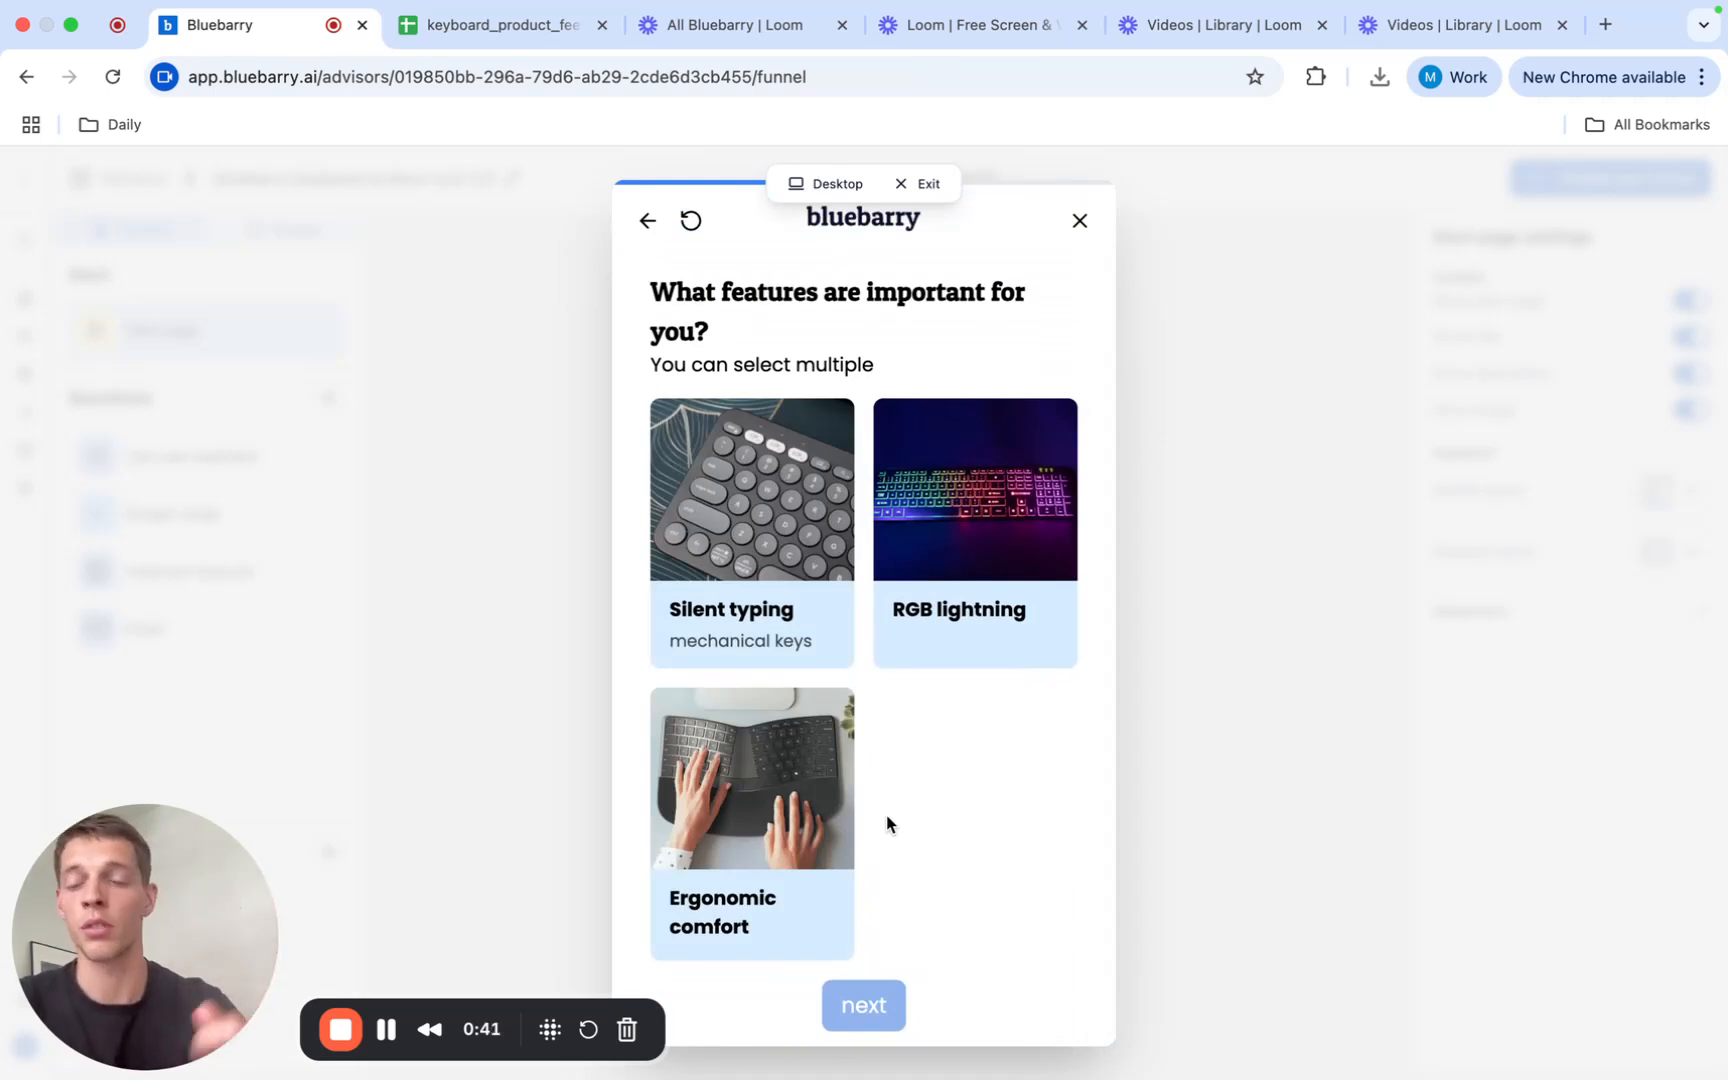
left_click(822, 950)
left_click(858, 1004)
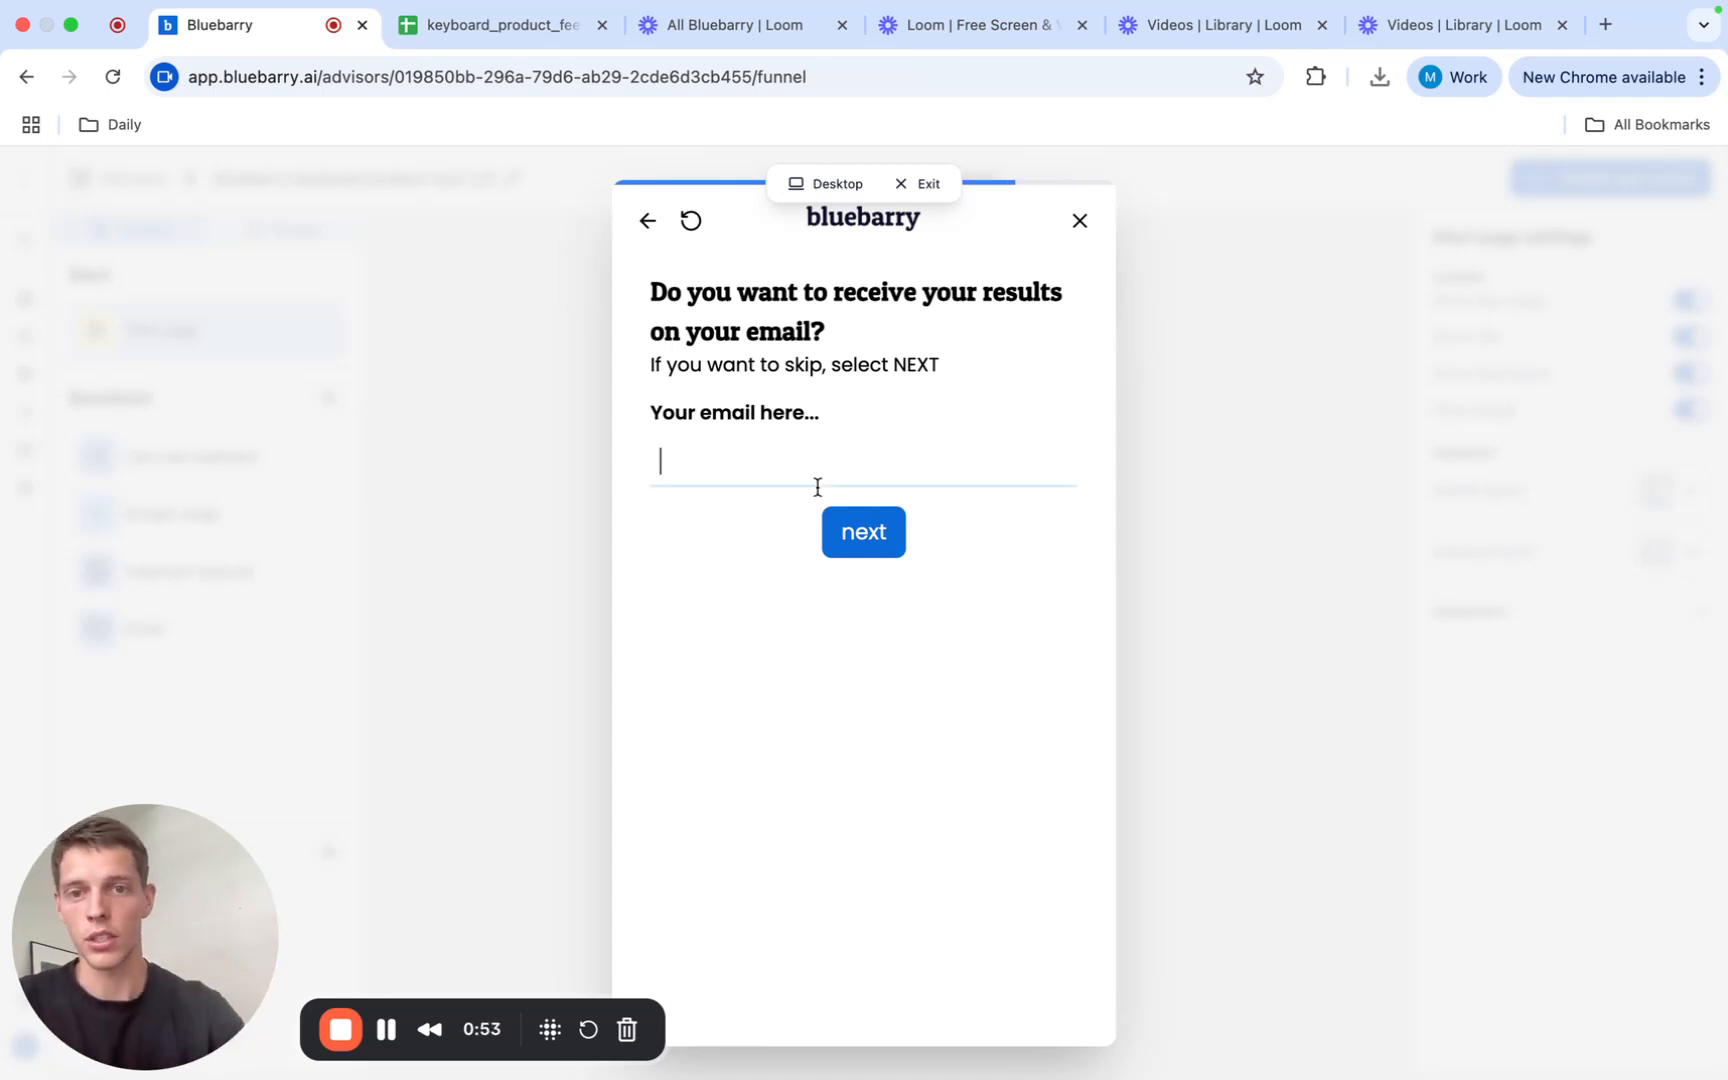
left_click(836, 540)
left_click(1079, 222)
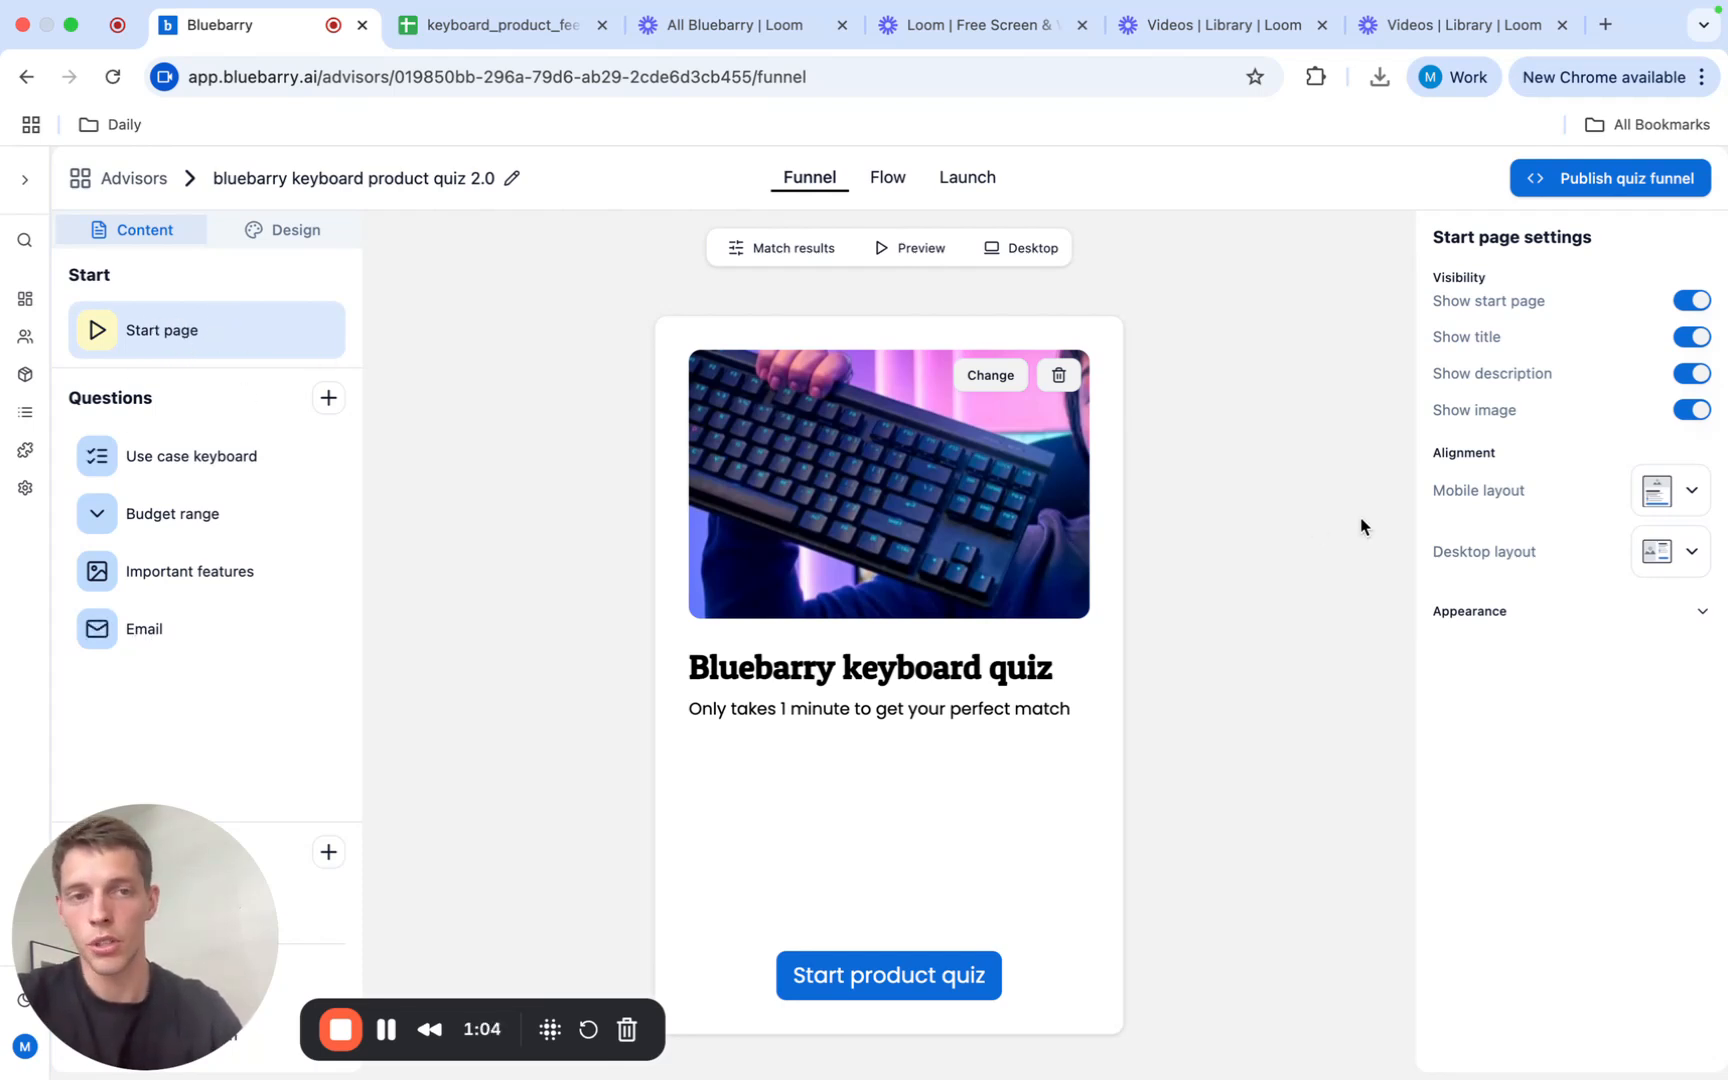
Step: Disable the quiz's start page and enable it again
left_click(1698, 298)
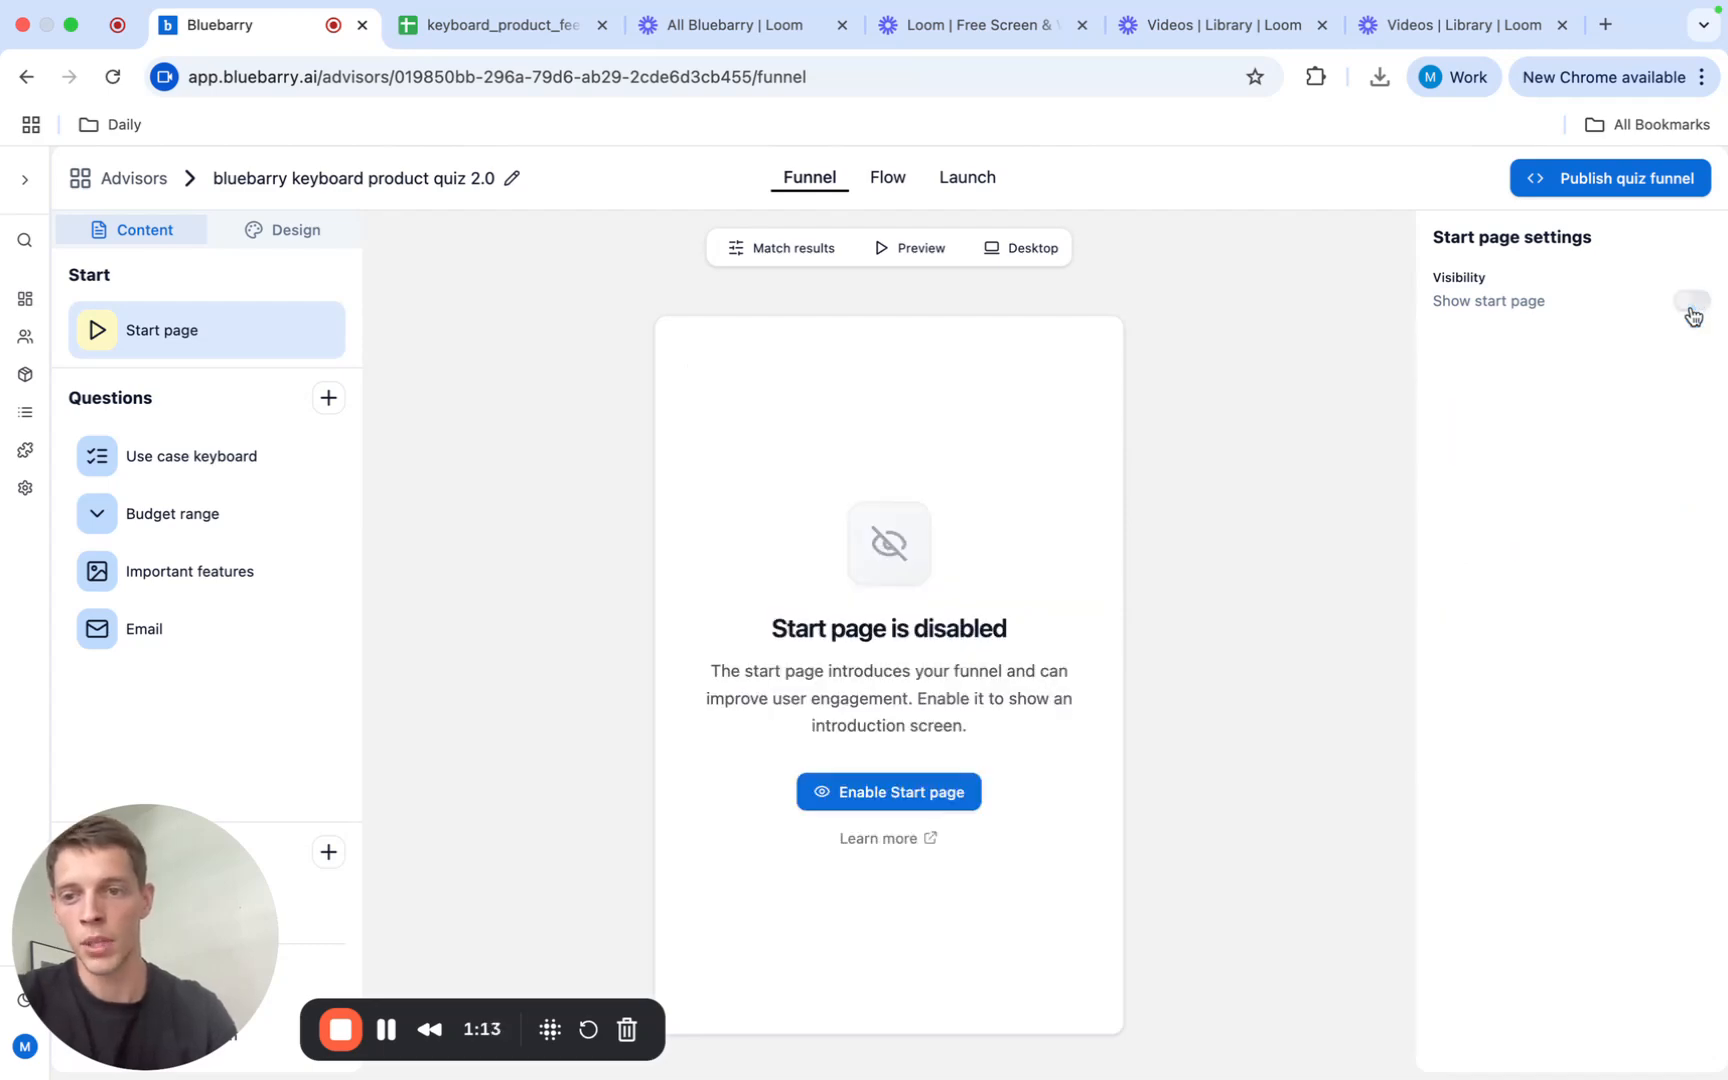
left_click(1692, 305)
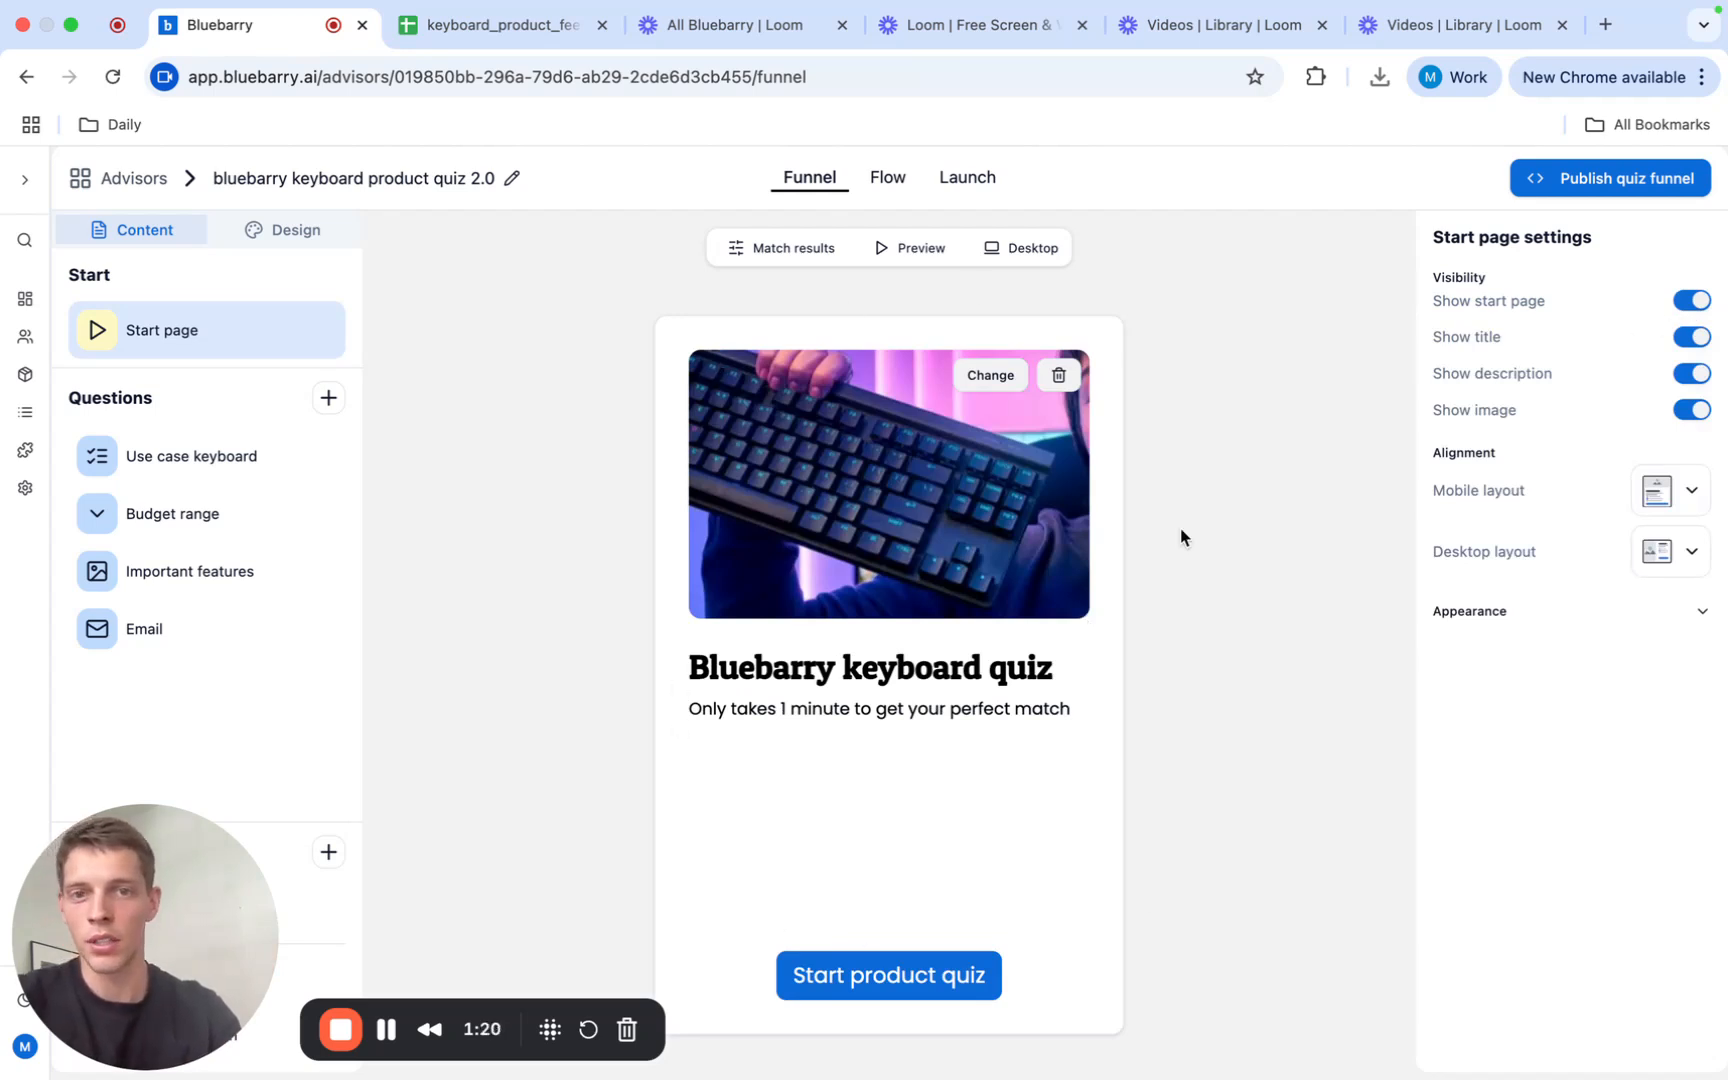
Step: Try the start page's mobile layouts: full-width top image, padded top image, background image, and image below the title and description
left_click(1670, 490)
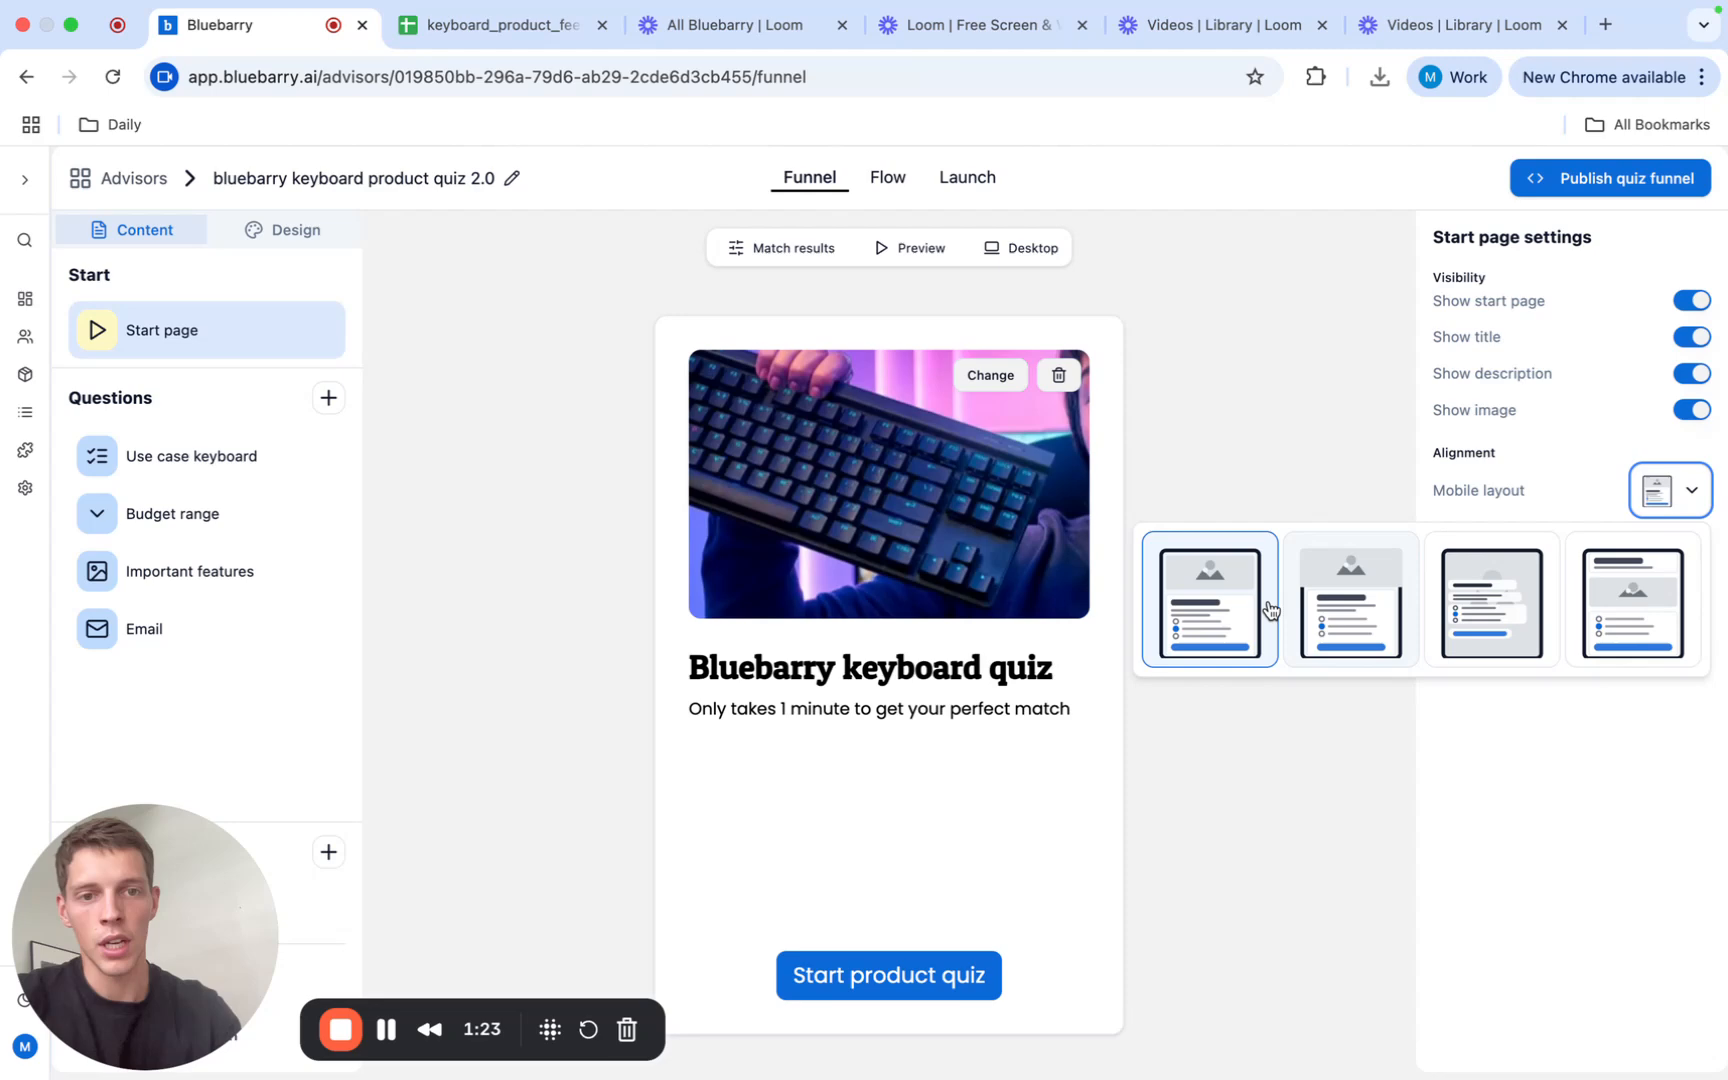
left_click(1341, 610)
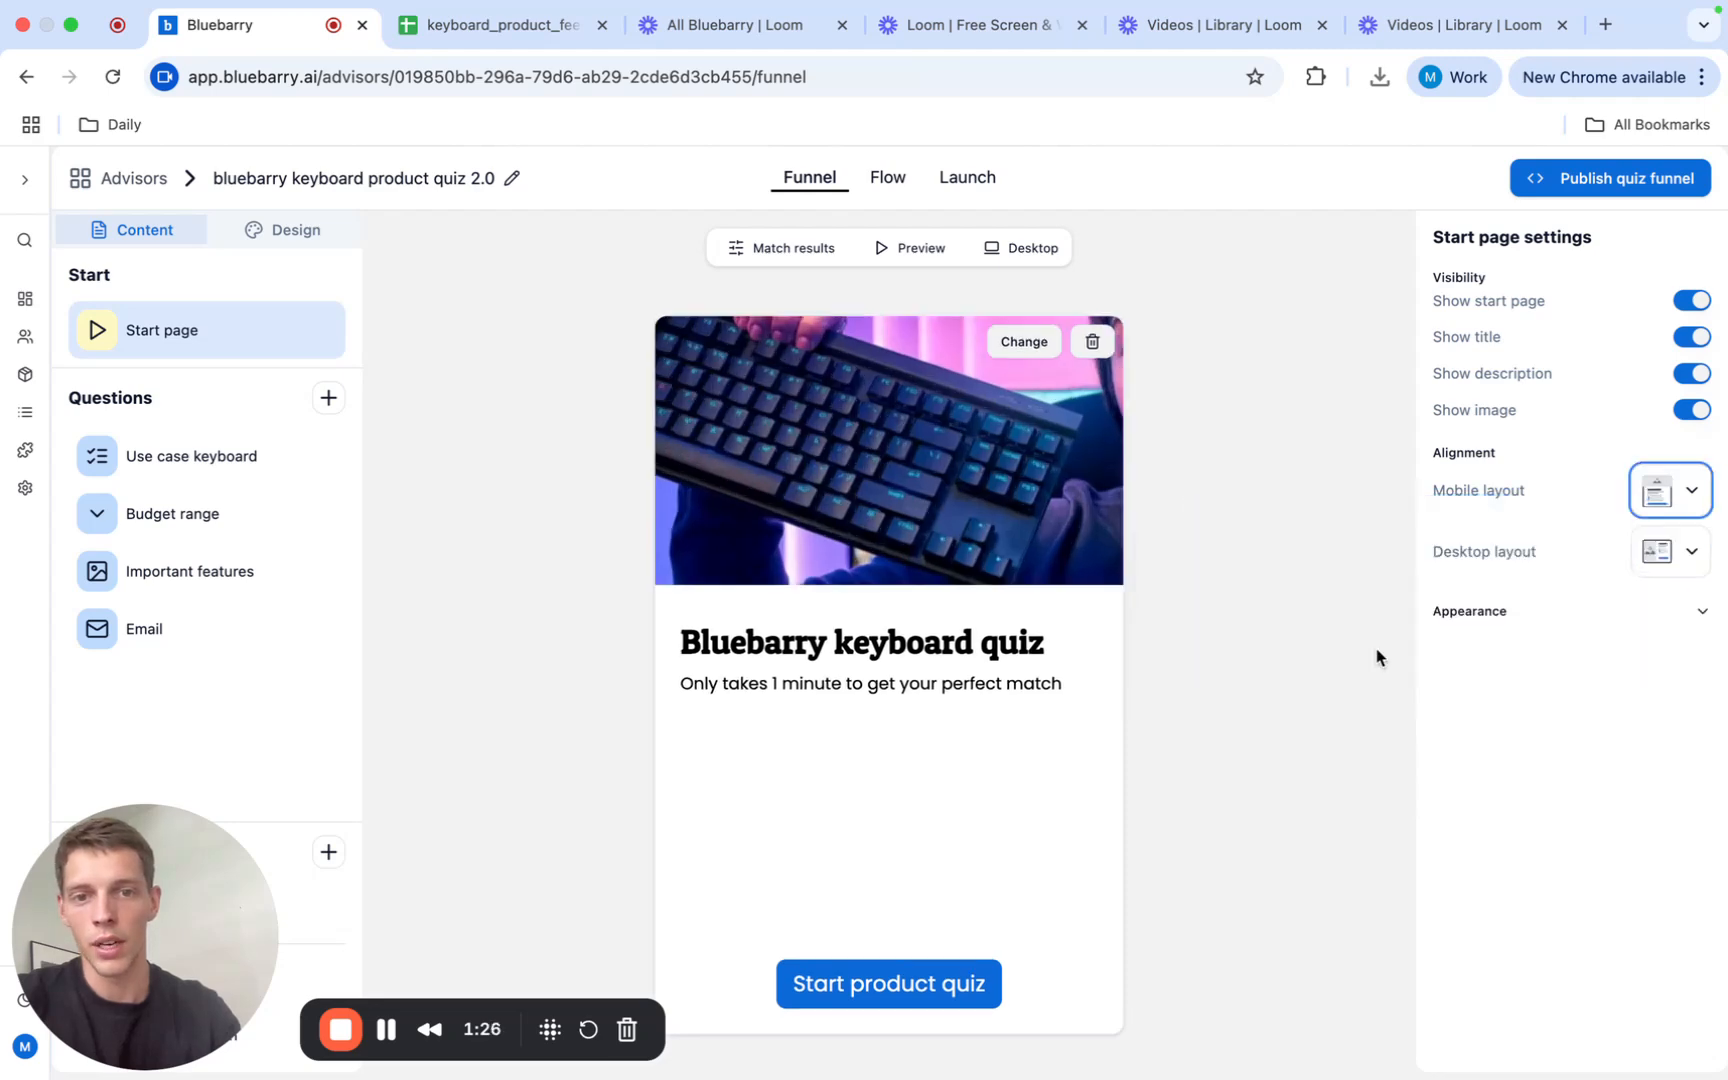
left_click(1666, 496)
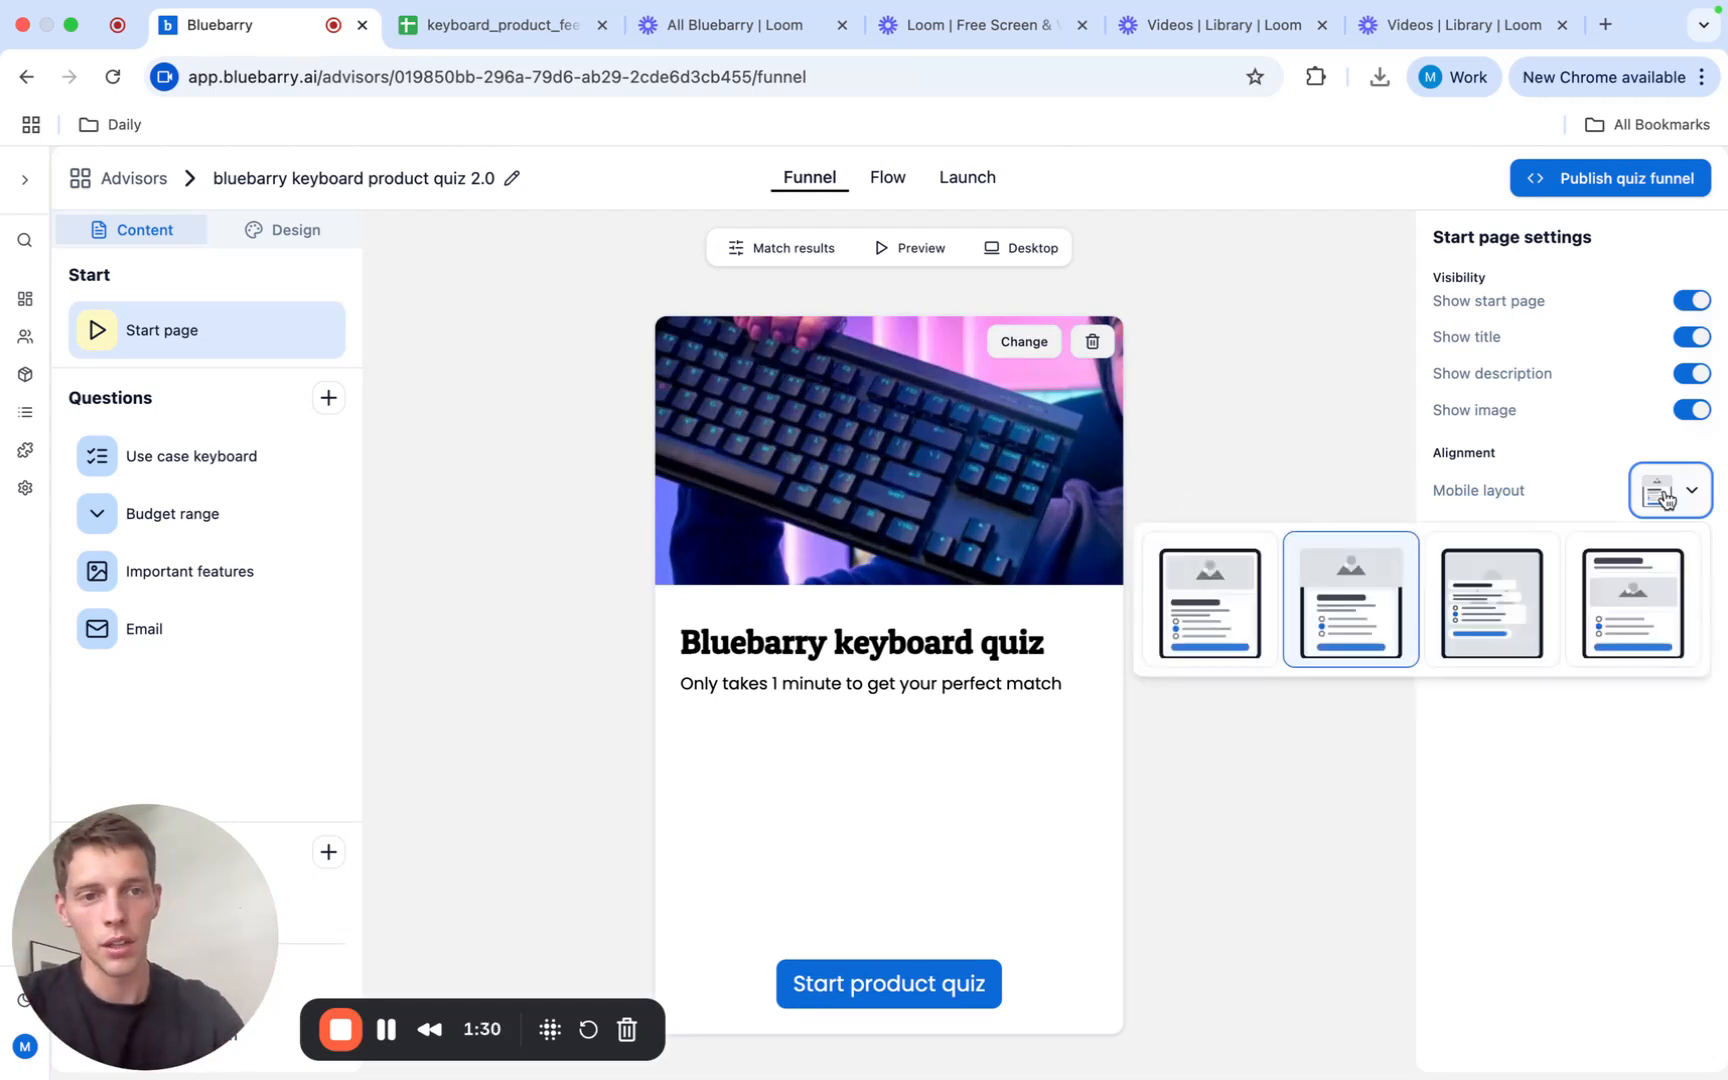
left_click(1190, 615)
left_click(1674, 489)
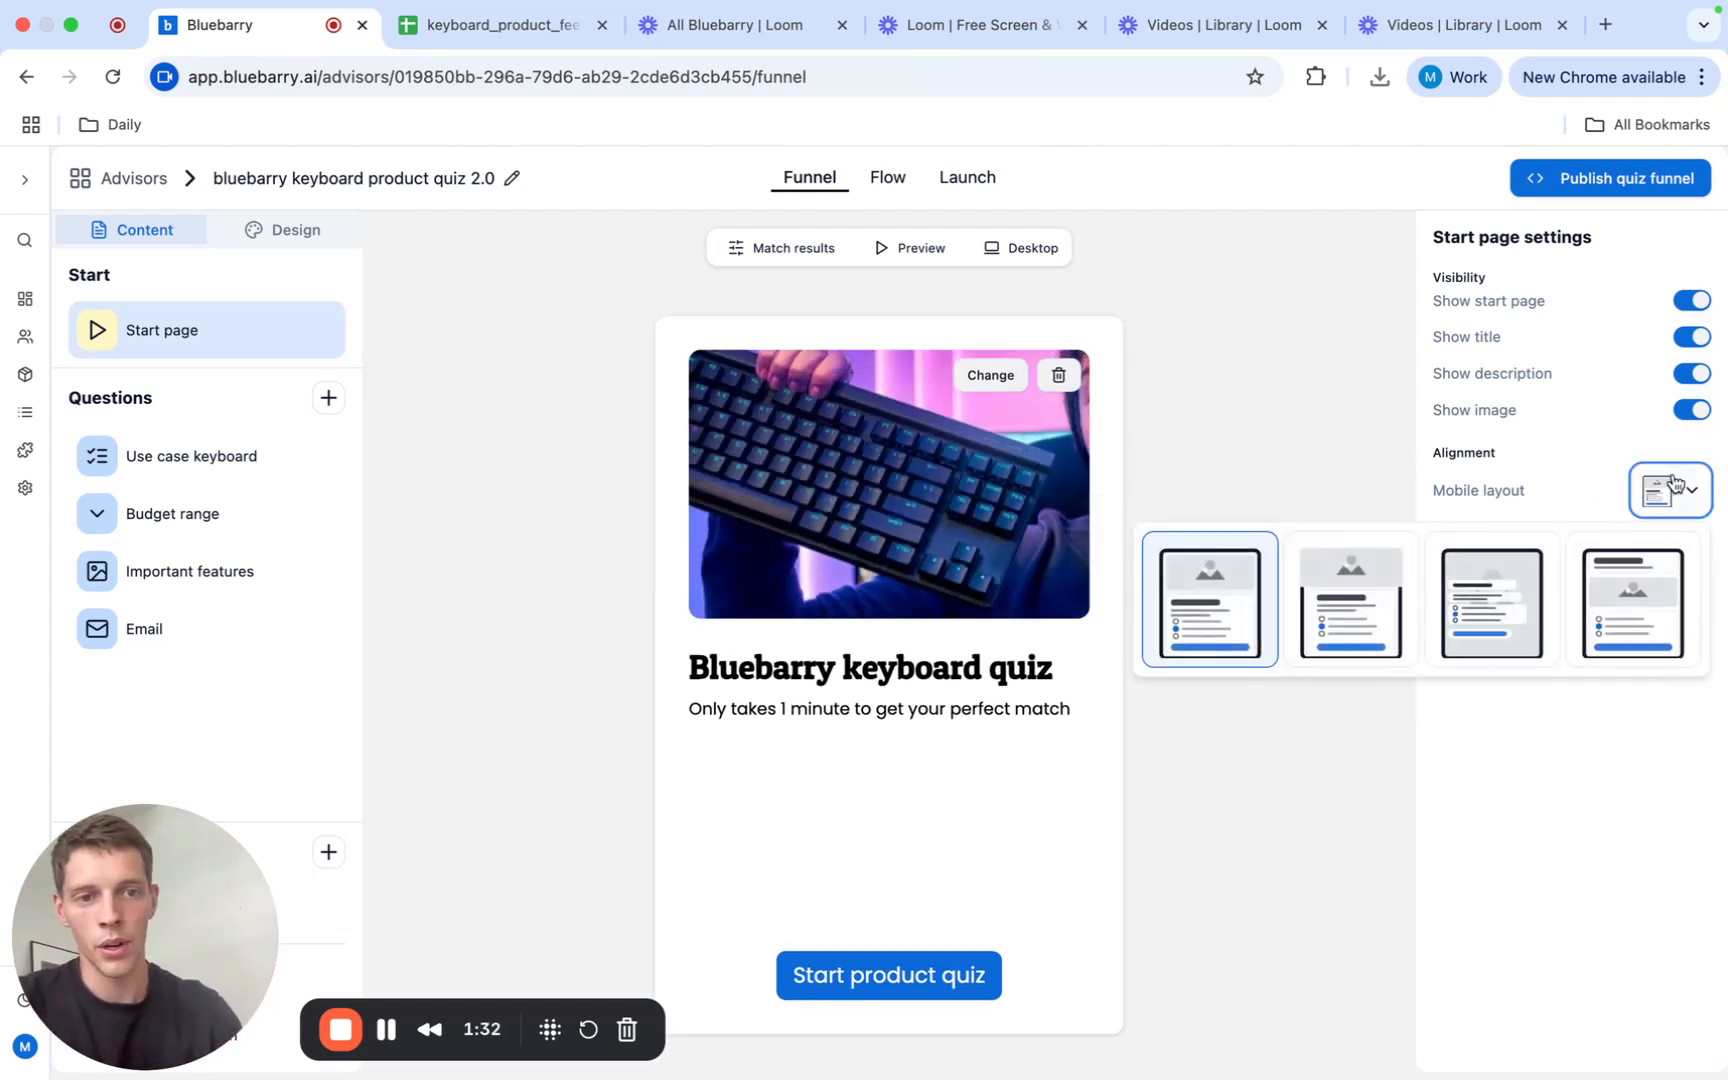
left_click(1492, 618)
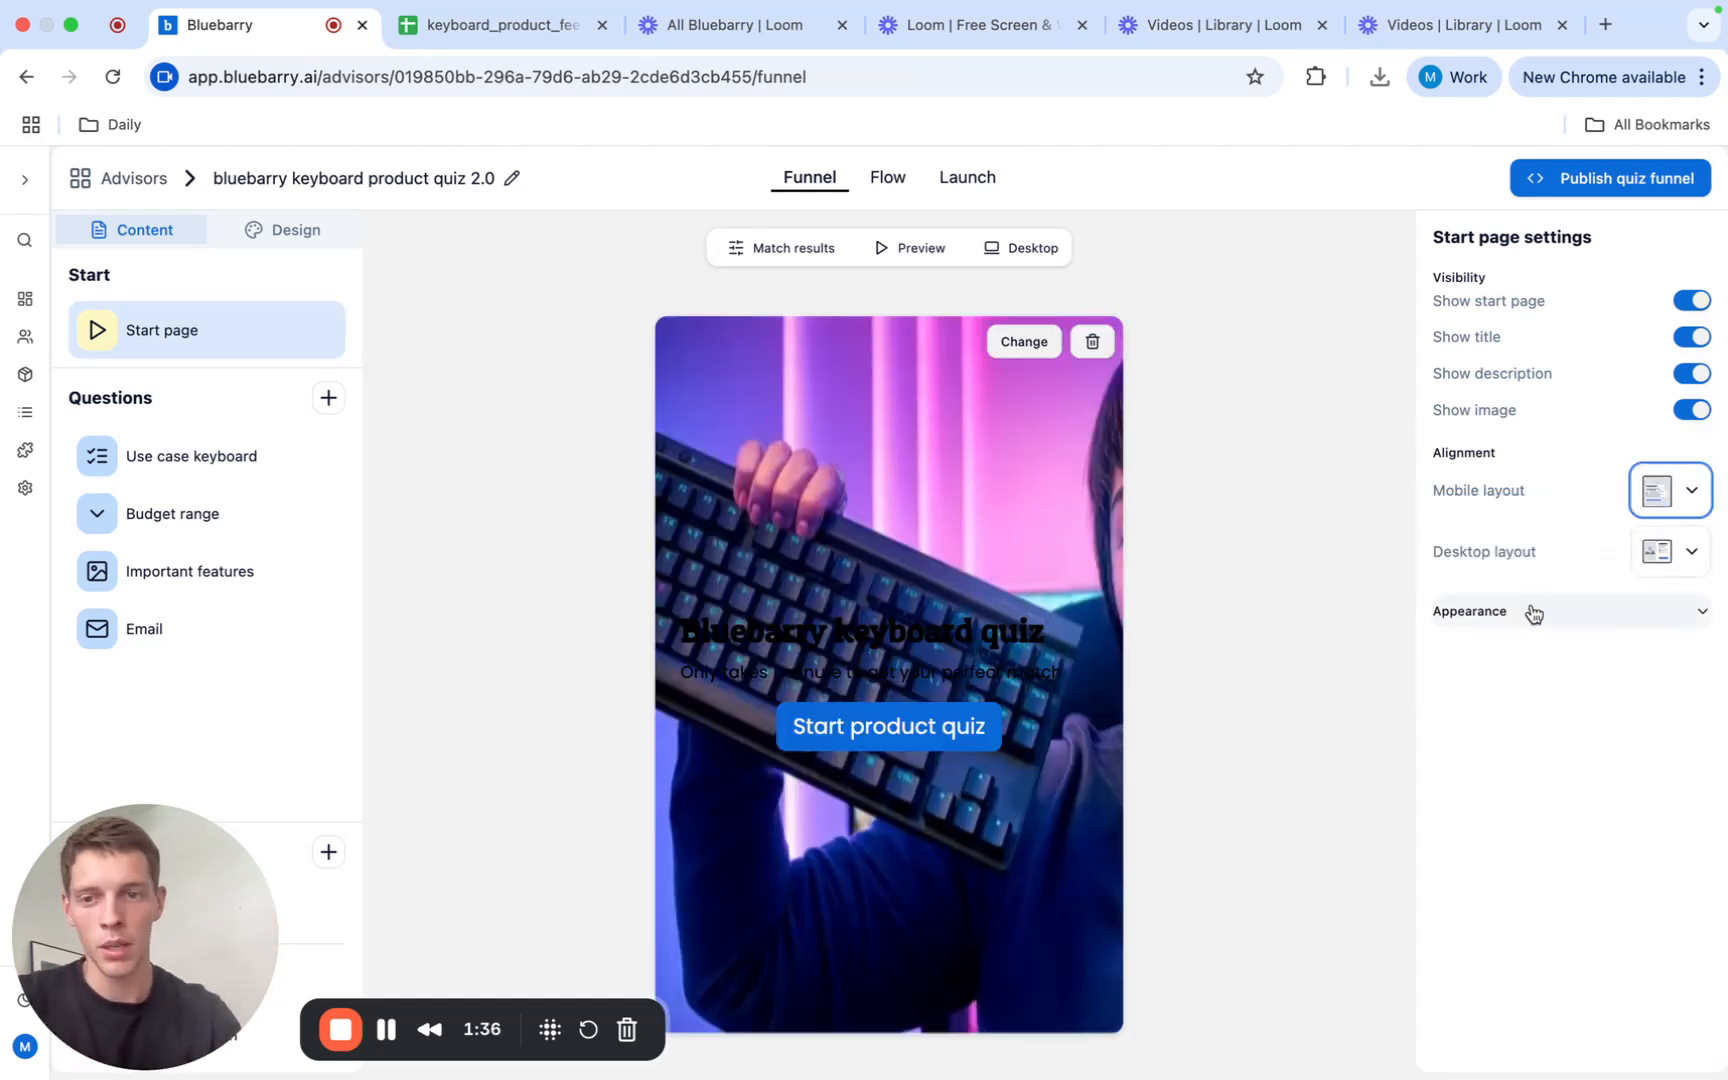
left_click(1667, 493)
left_click(1632, 603)
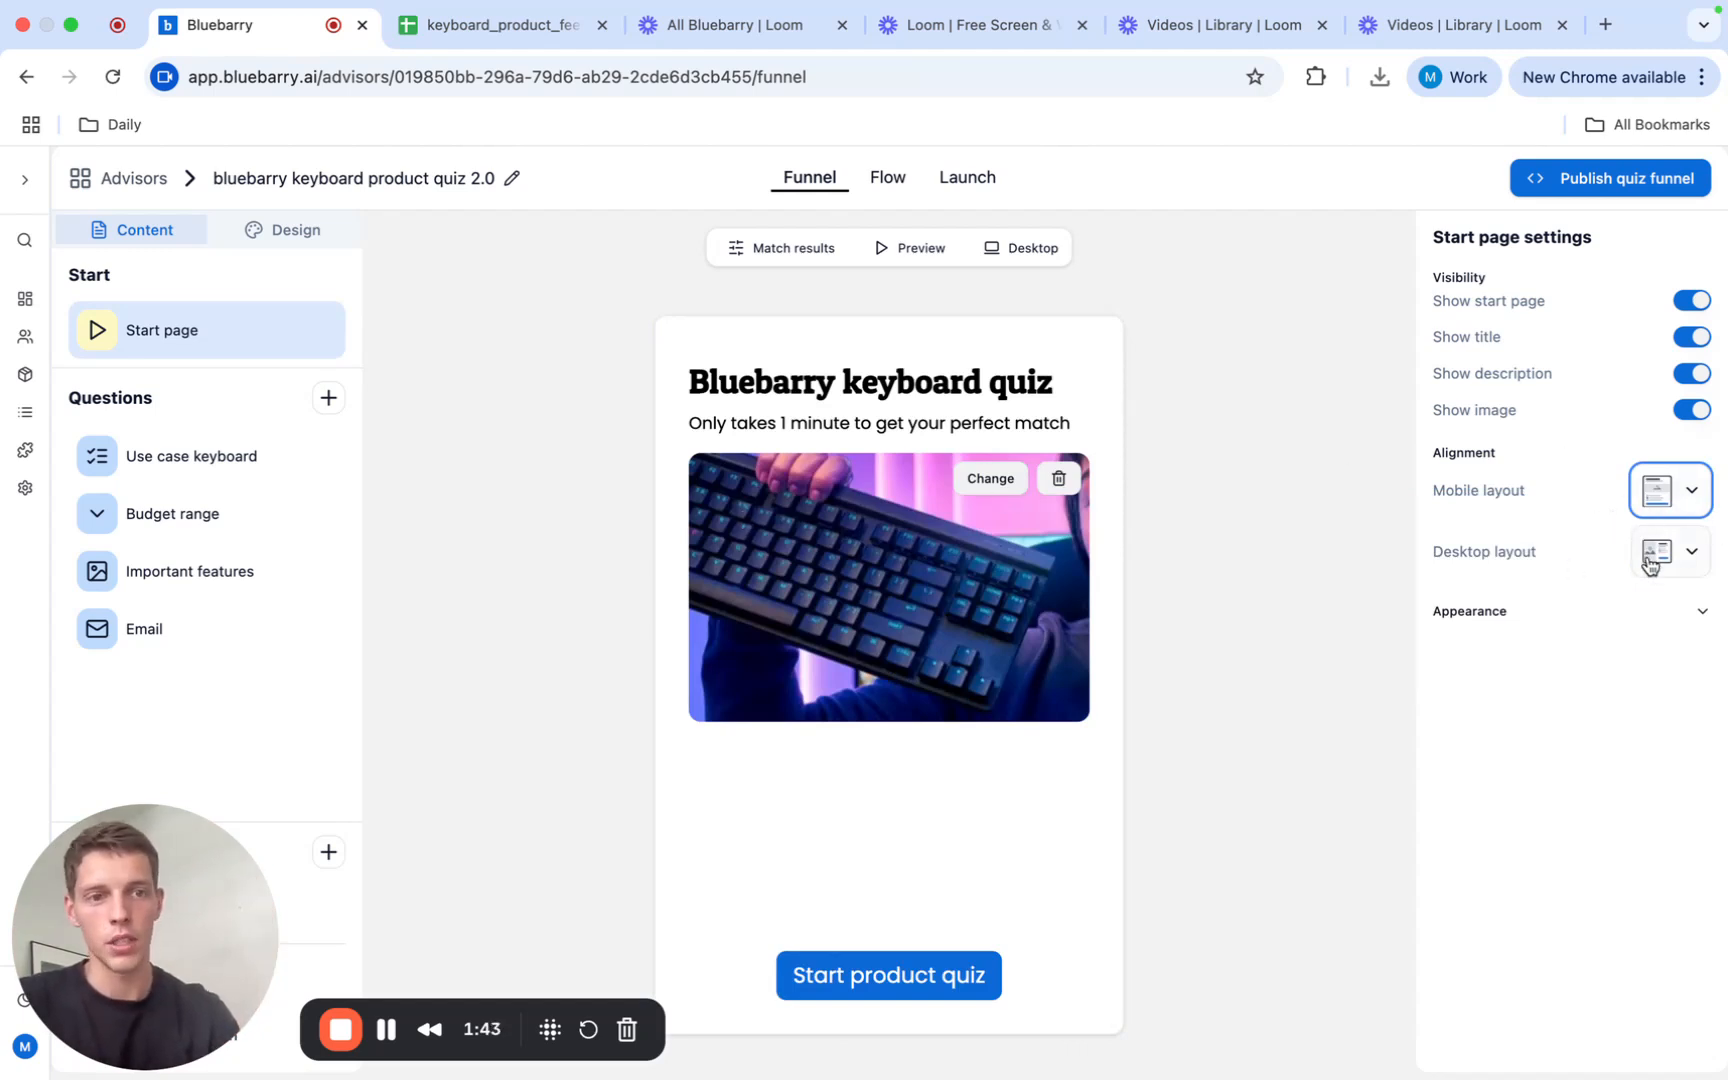
Step: Check the start page's desktop view and desktop layout options, and restore the mobile layout with the padded image above the title
left_click(1020, 248)
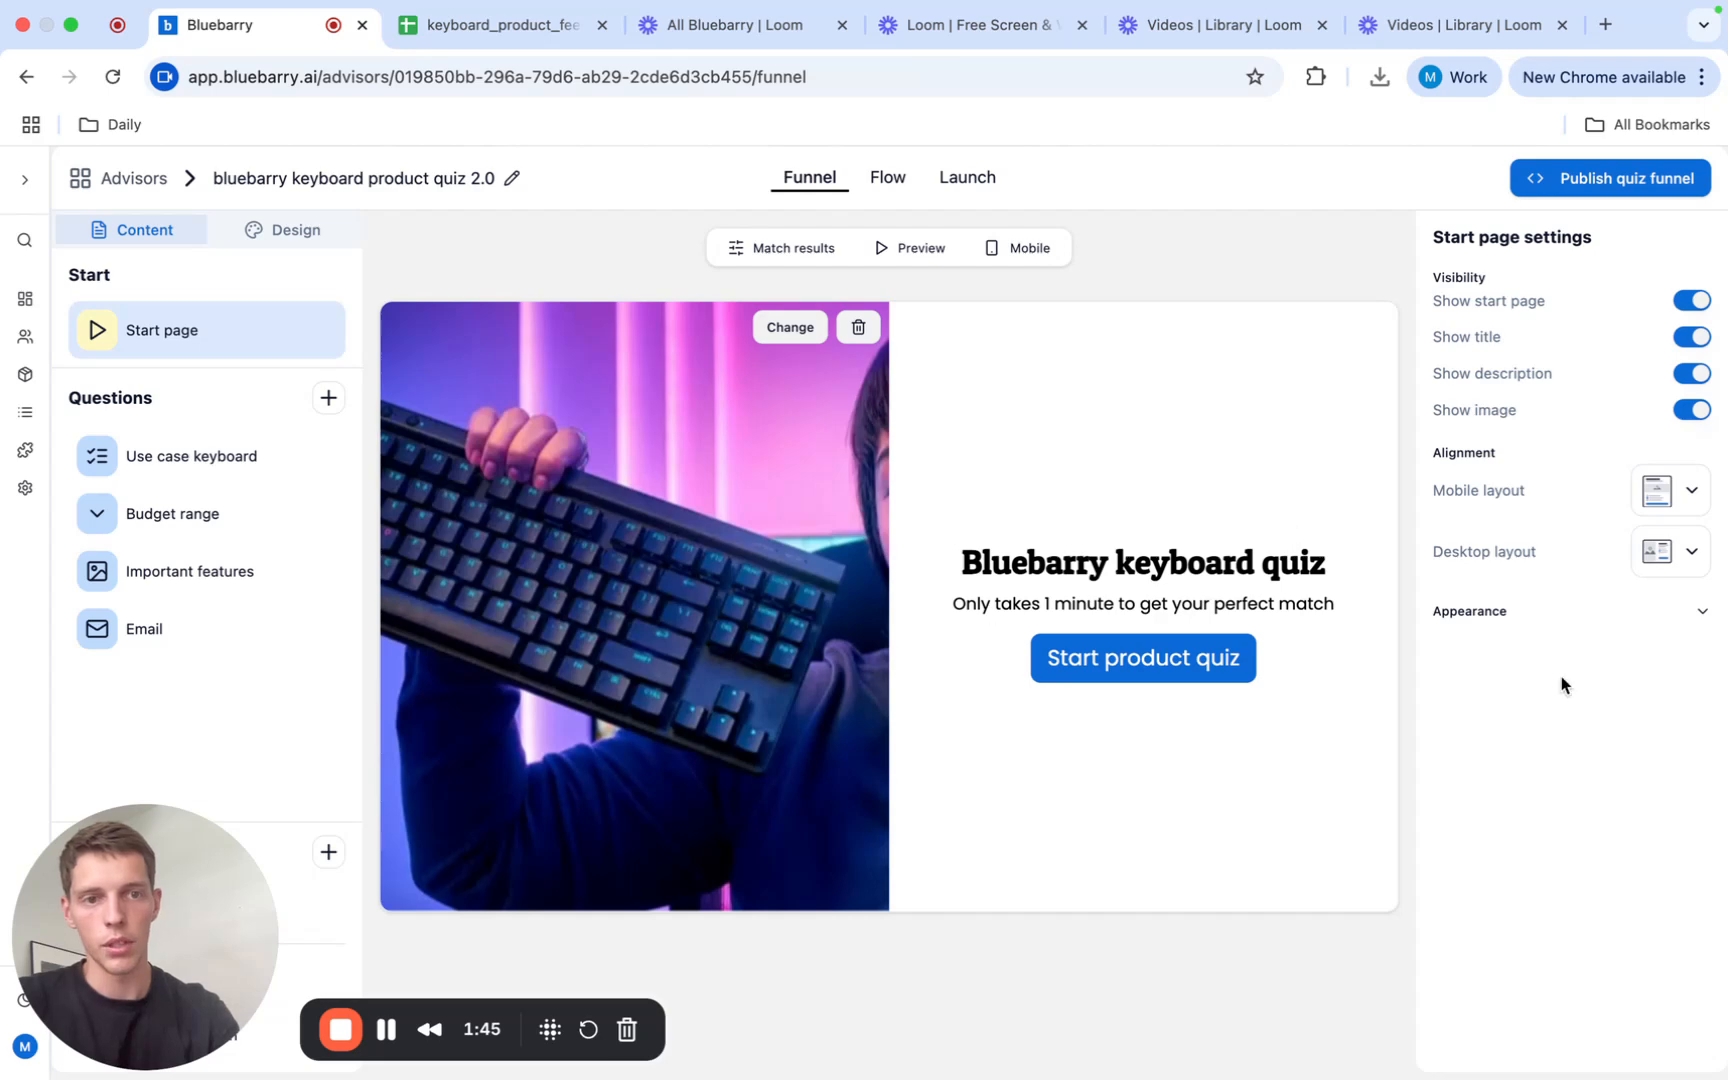
left_click(1662, 556)
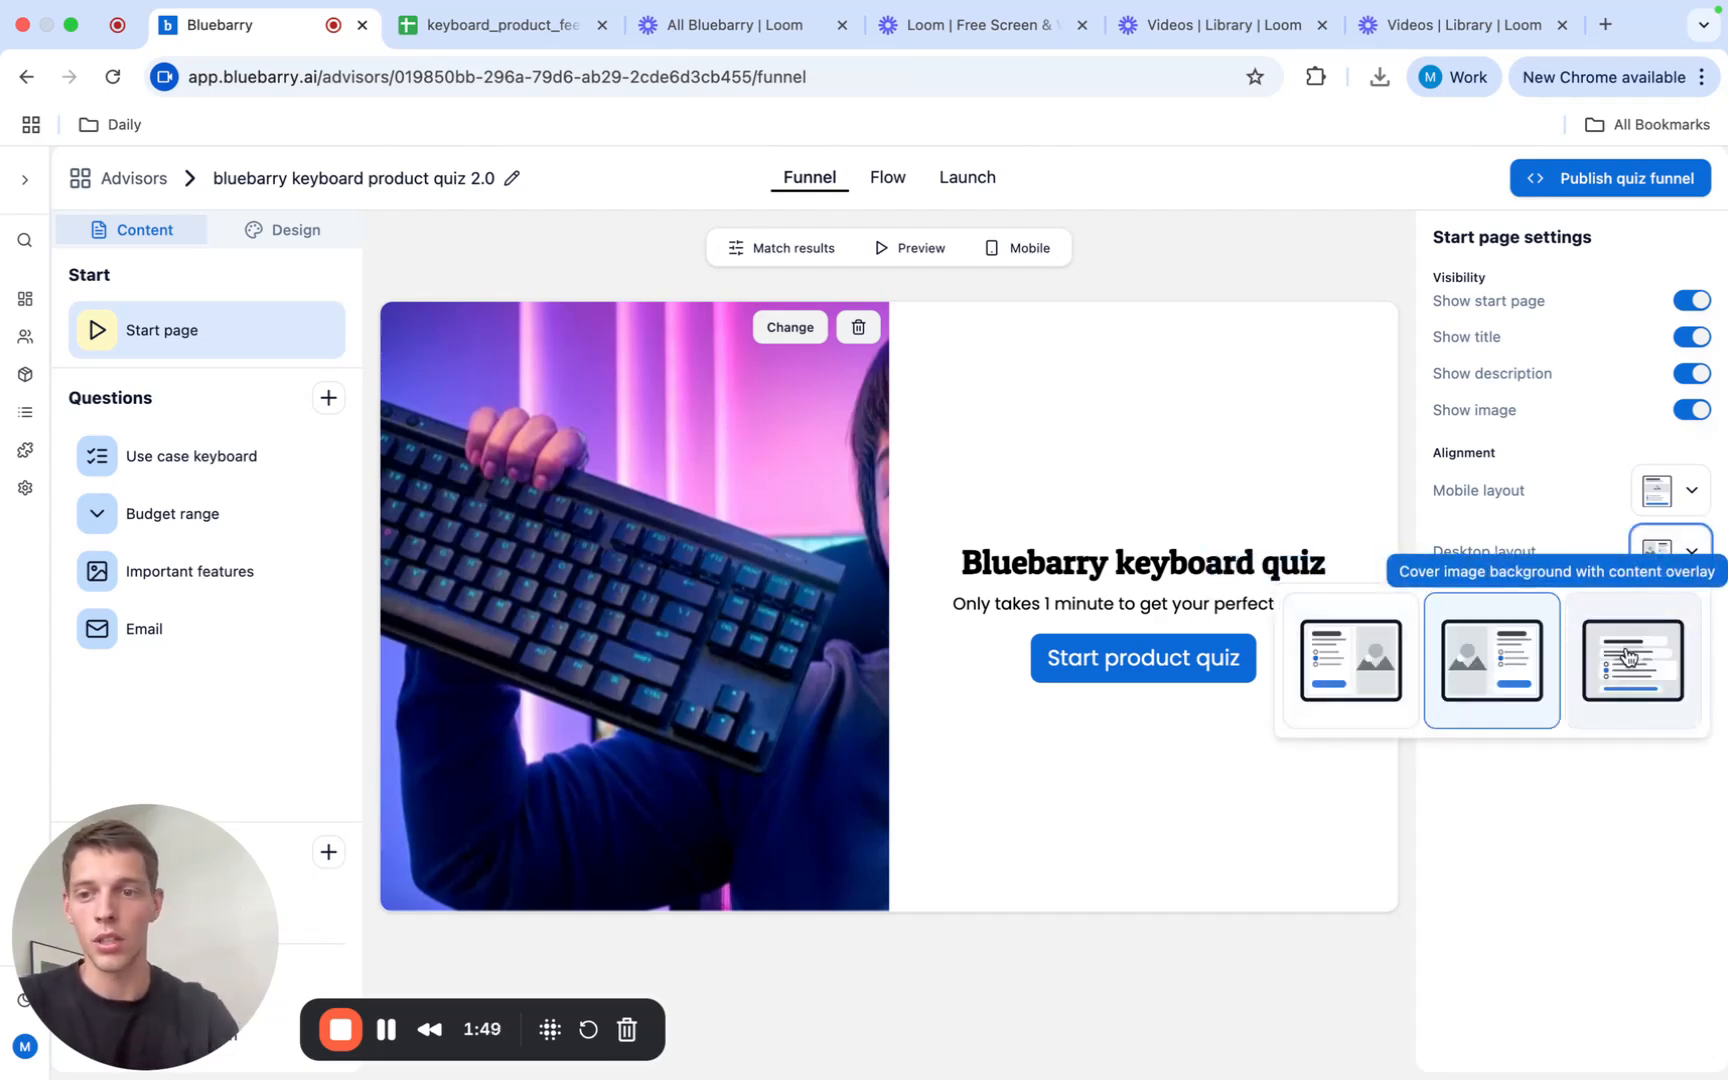
left_click(1662, 490)
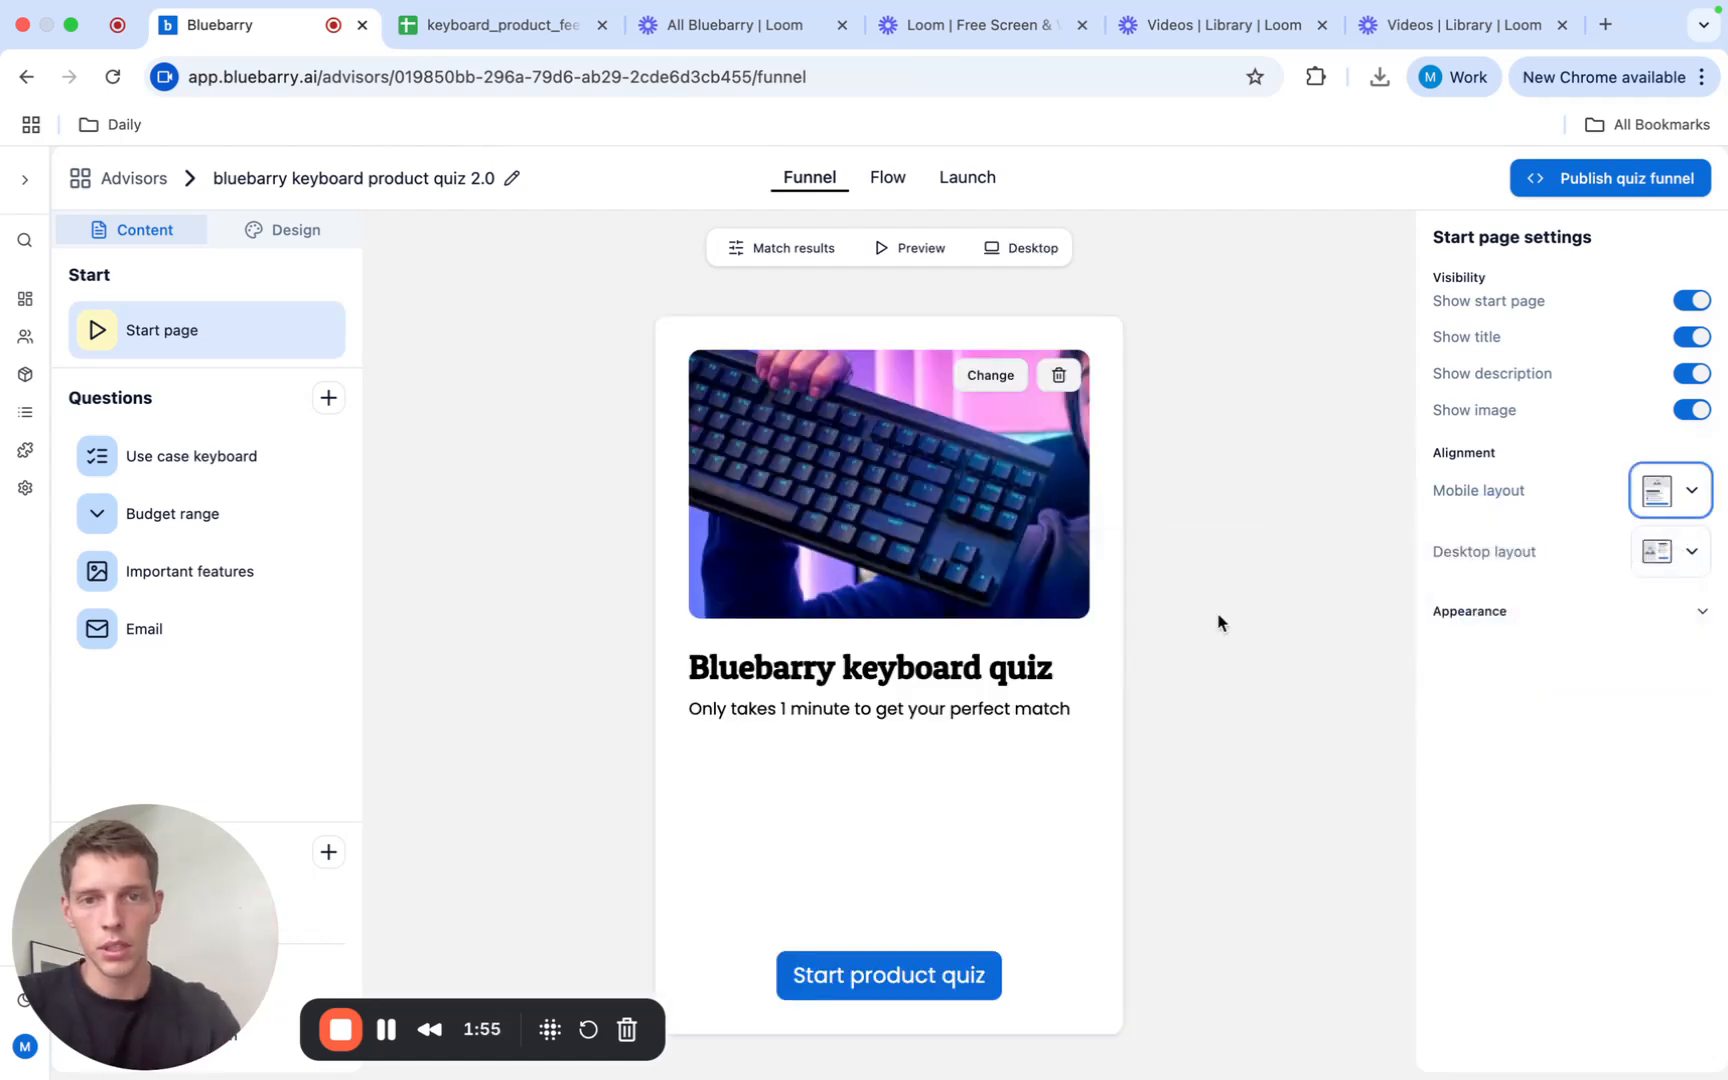
Step: Look through the Use case keyboard, Budget range, Important features and Email questions, returning to Use case keyboard
left_click(190, 458)
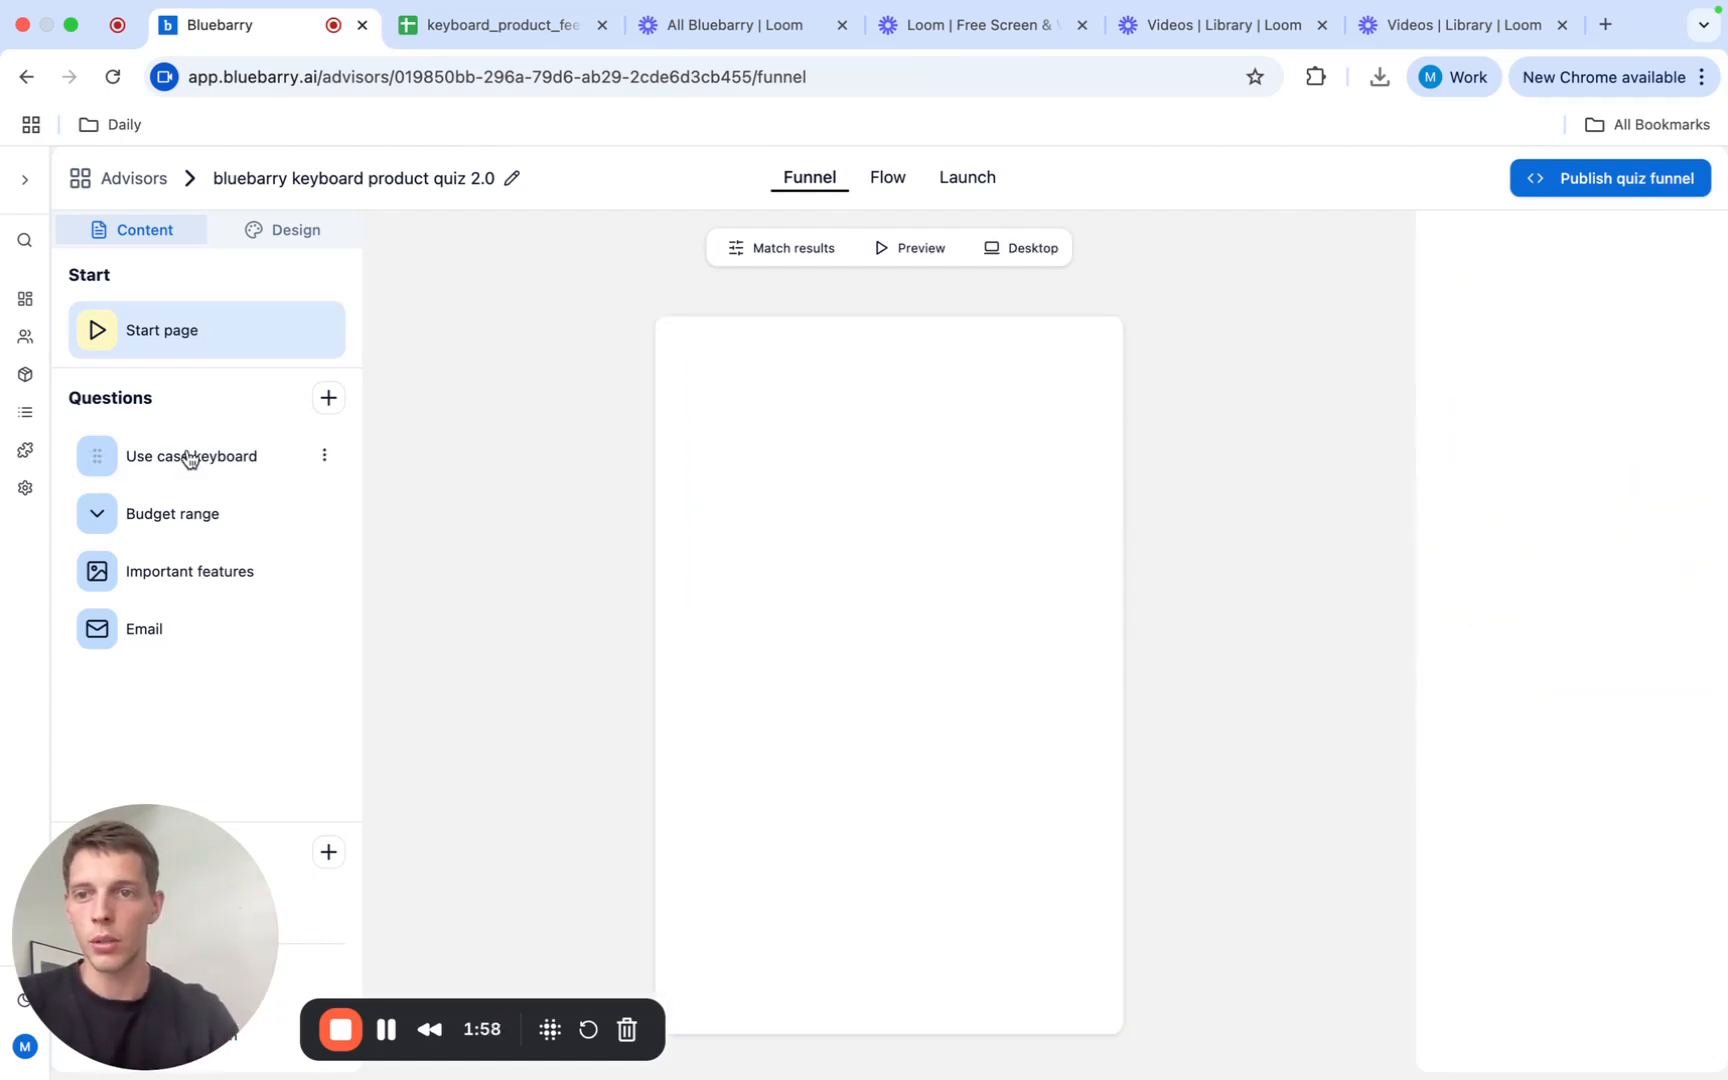
left_click(188, 517)
left_click(183, 580)
left_click(184, 626)
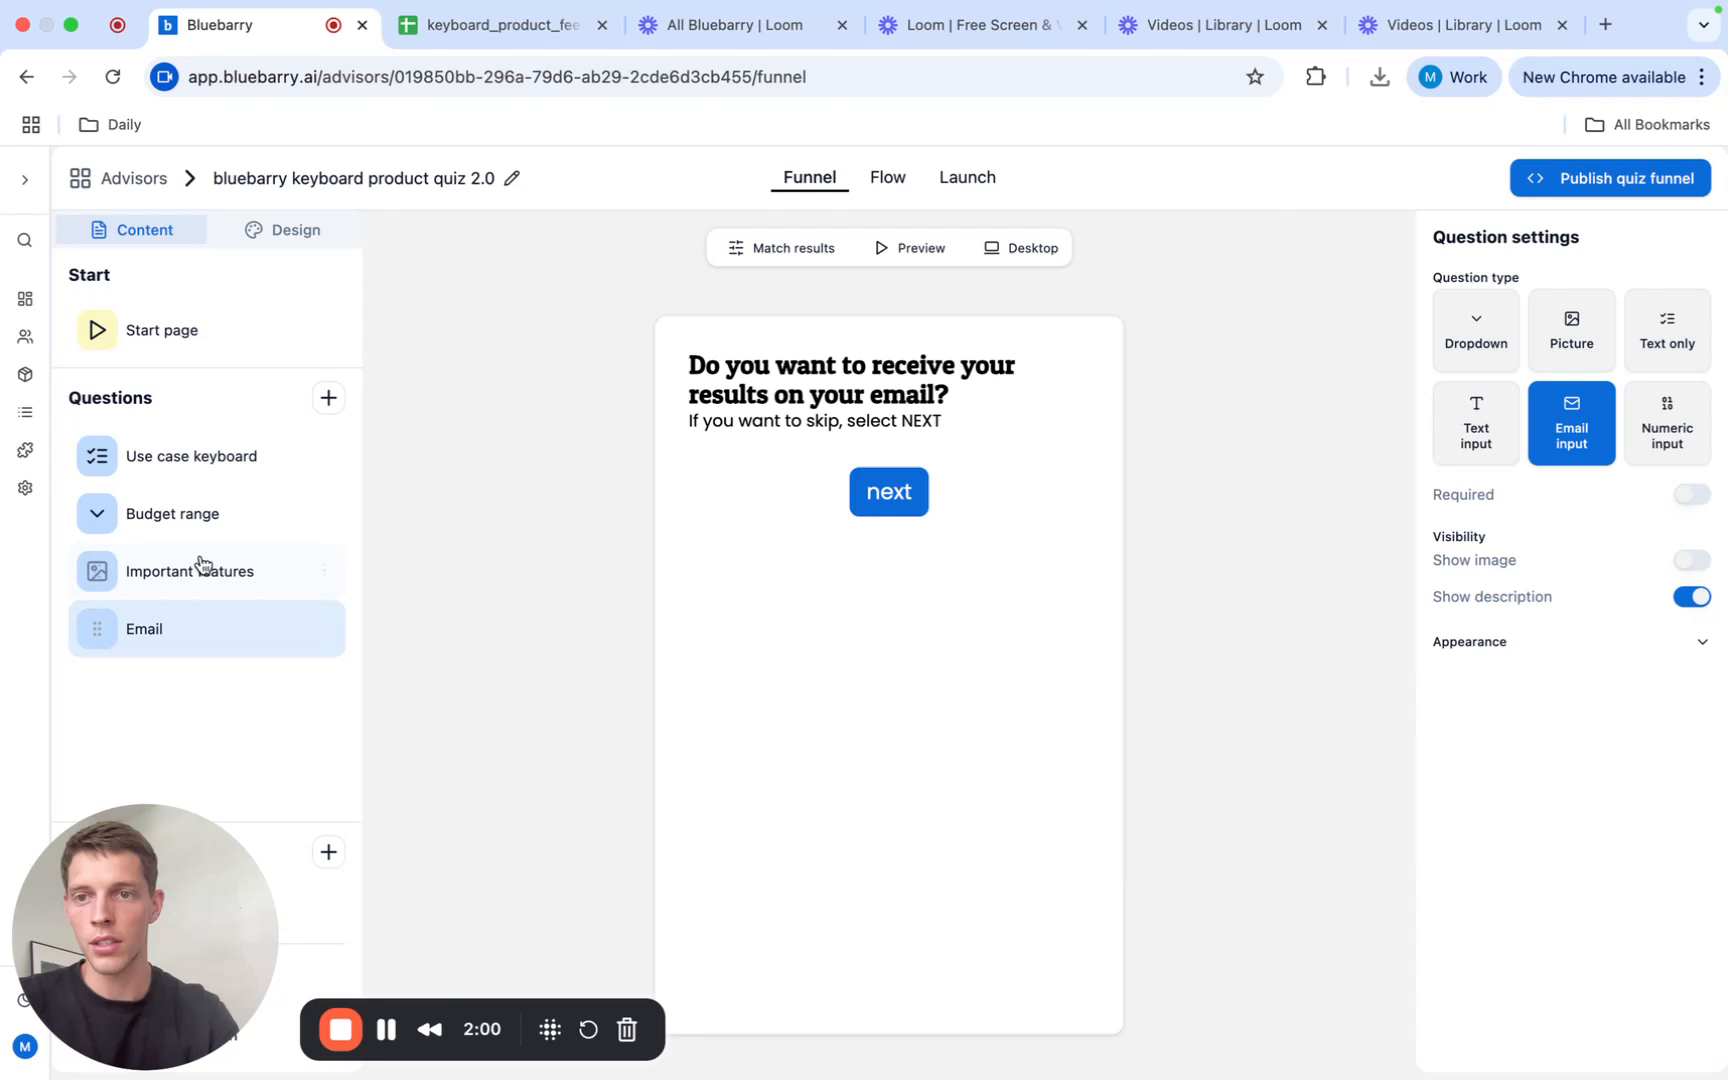
left_click(165, 456)
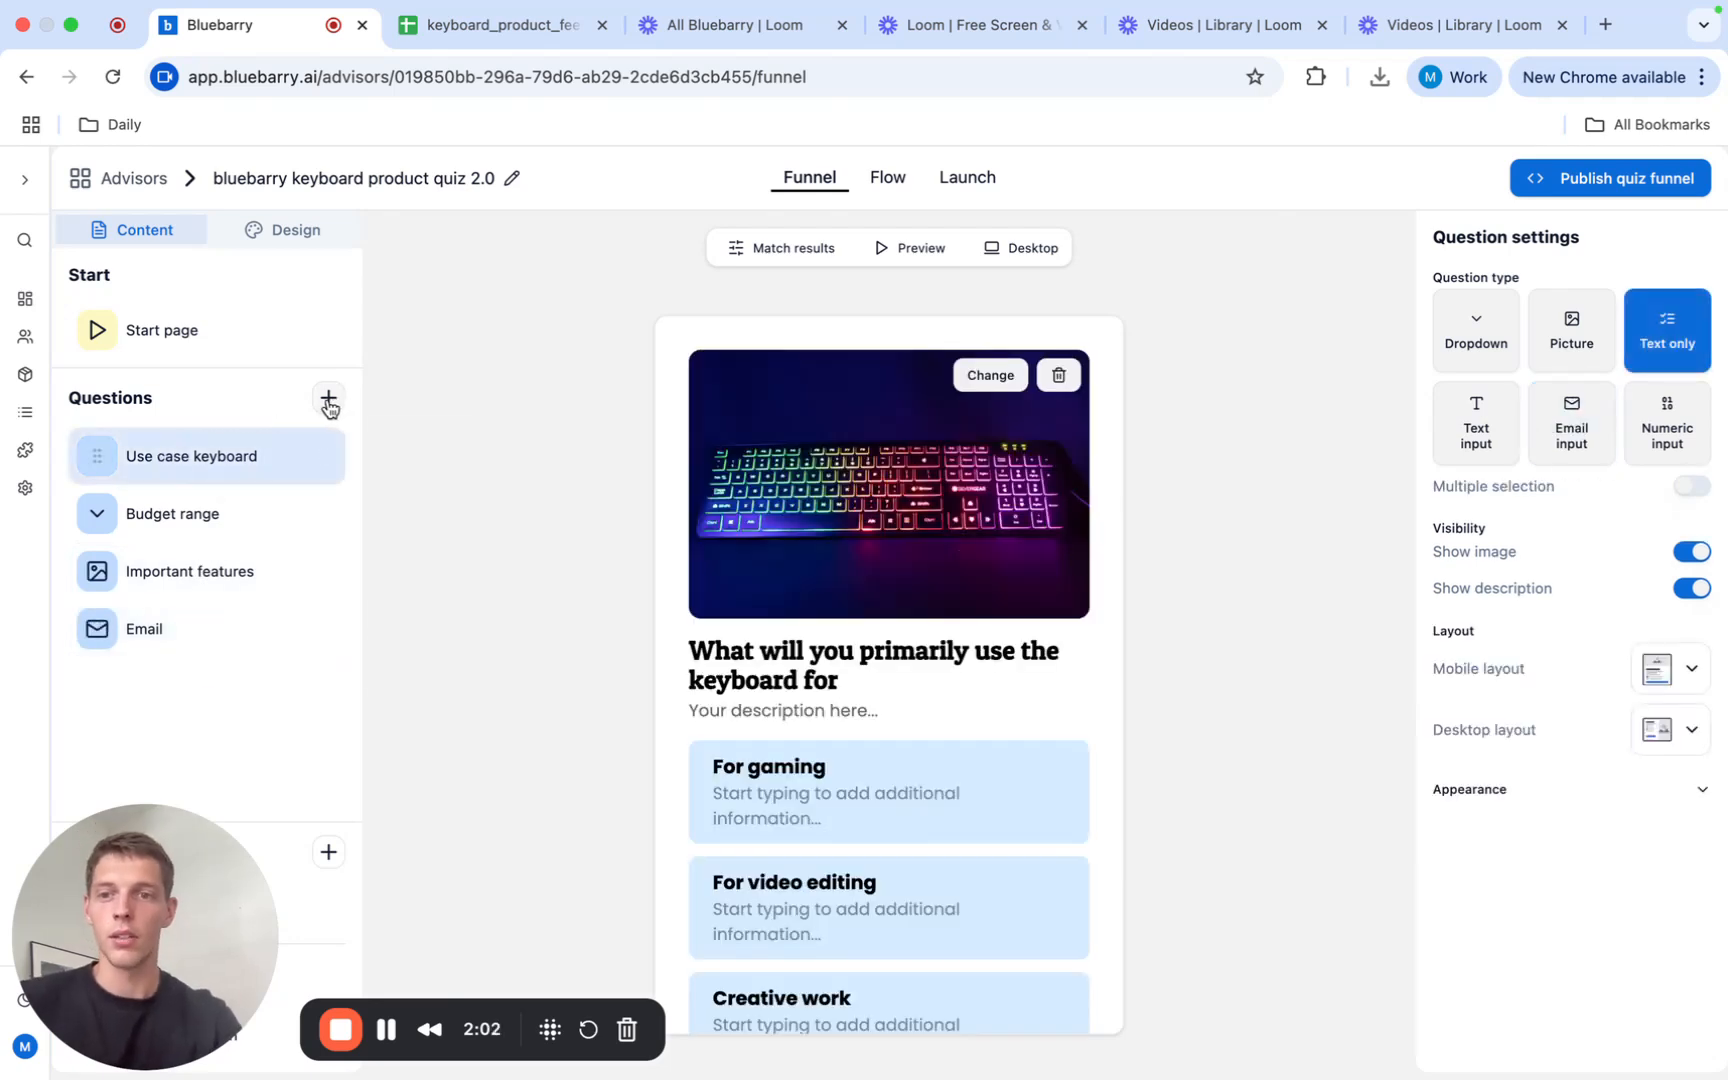
Step: Add the question "Where are you going to use the keyboard?" with internal name "Use case location" and place it directly after Use case keyboard
left_click(328, 400)
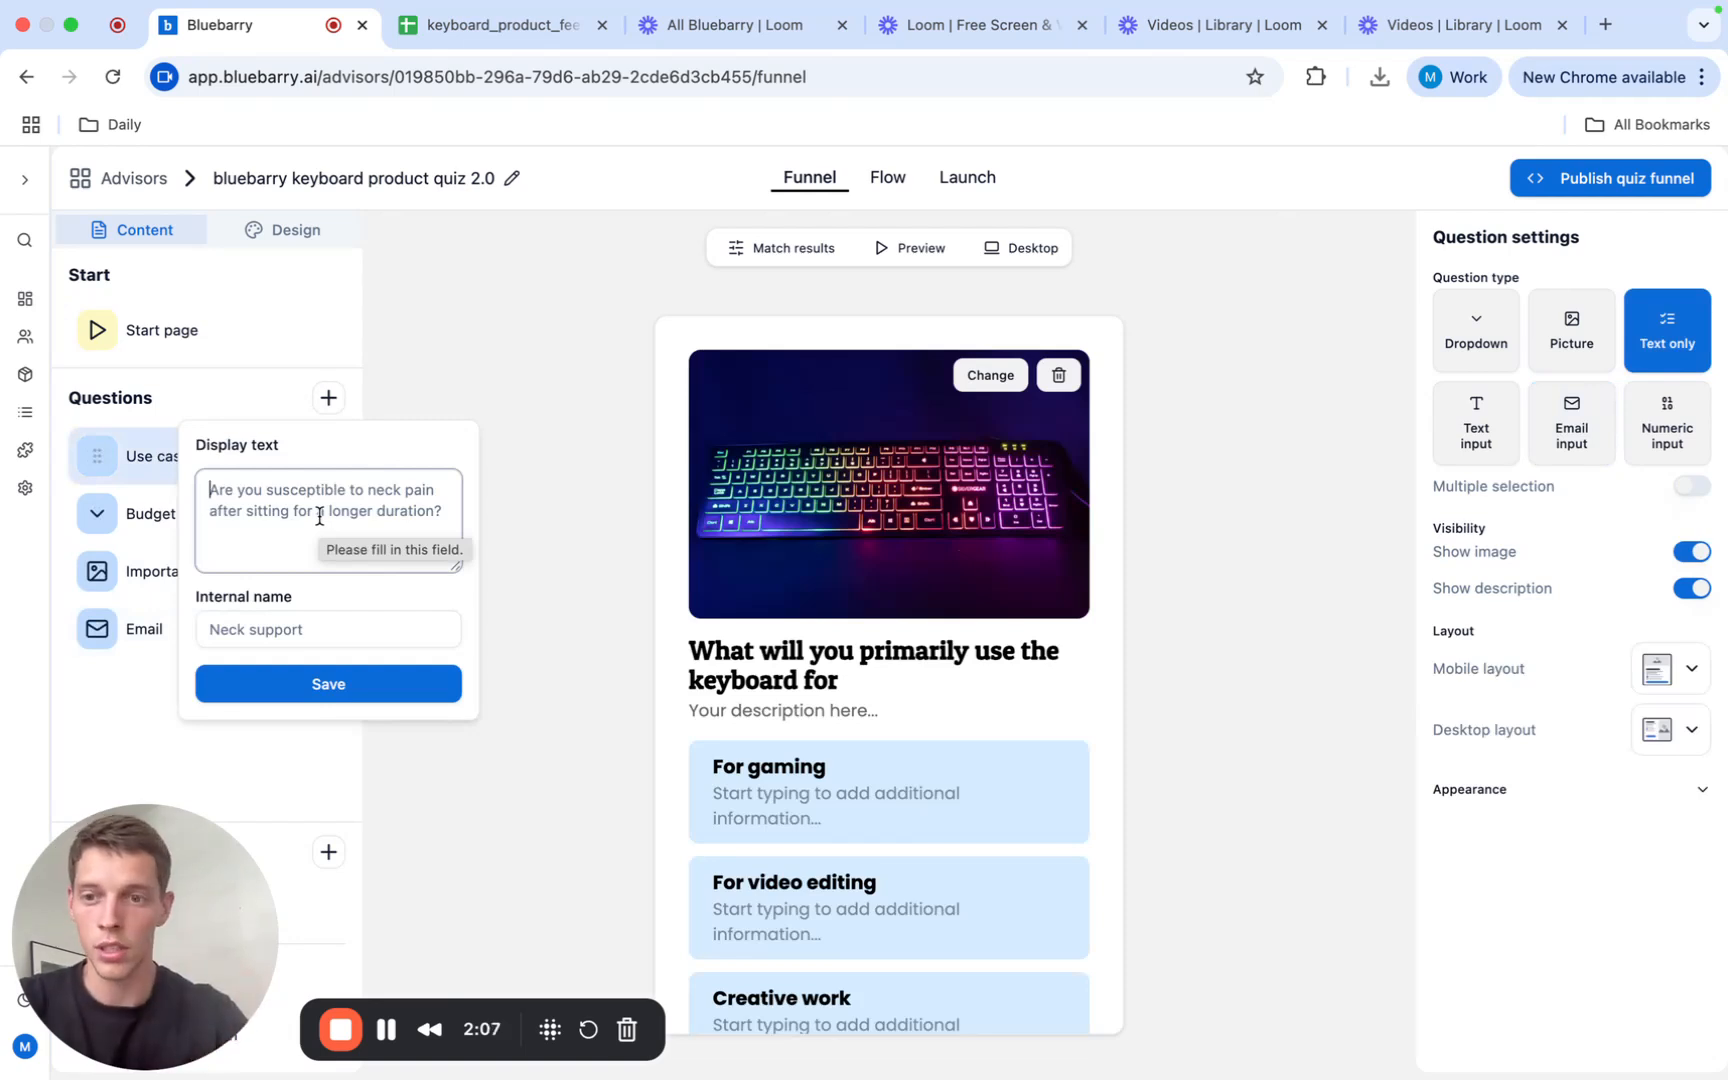
type("Whee")
key("BackSpace")
type("re are")
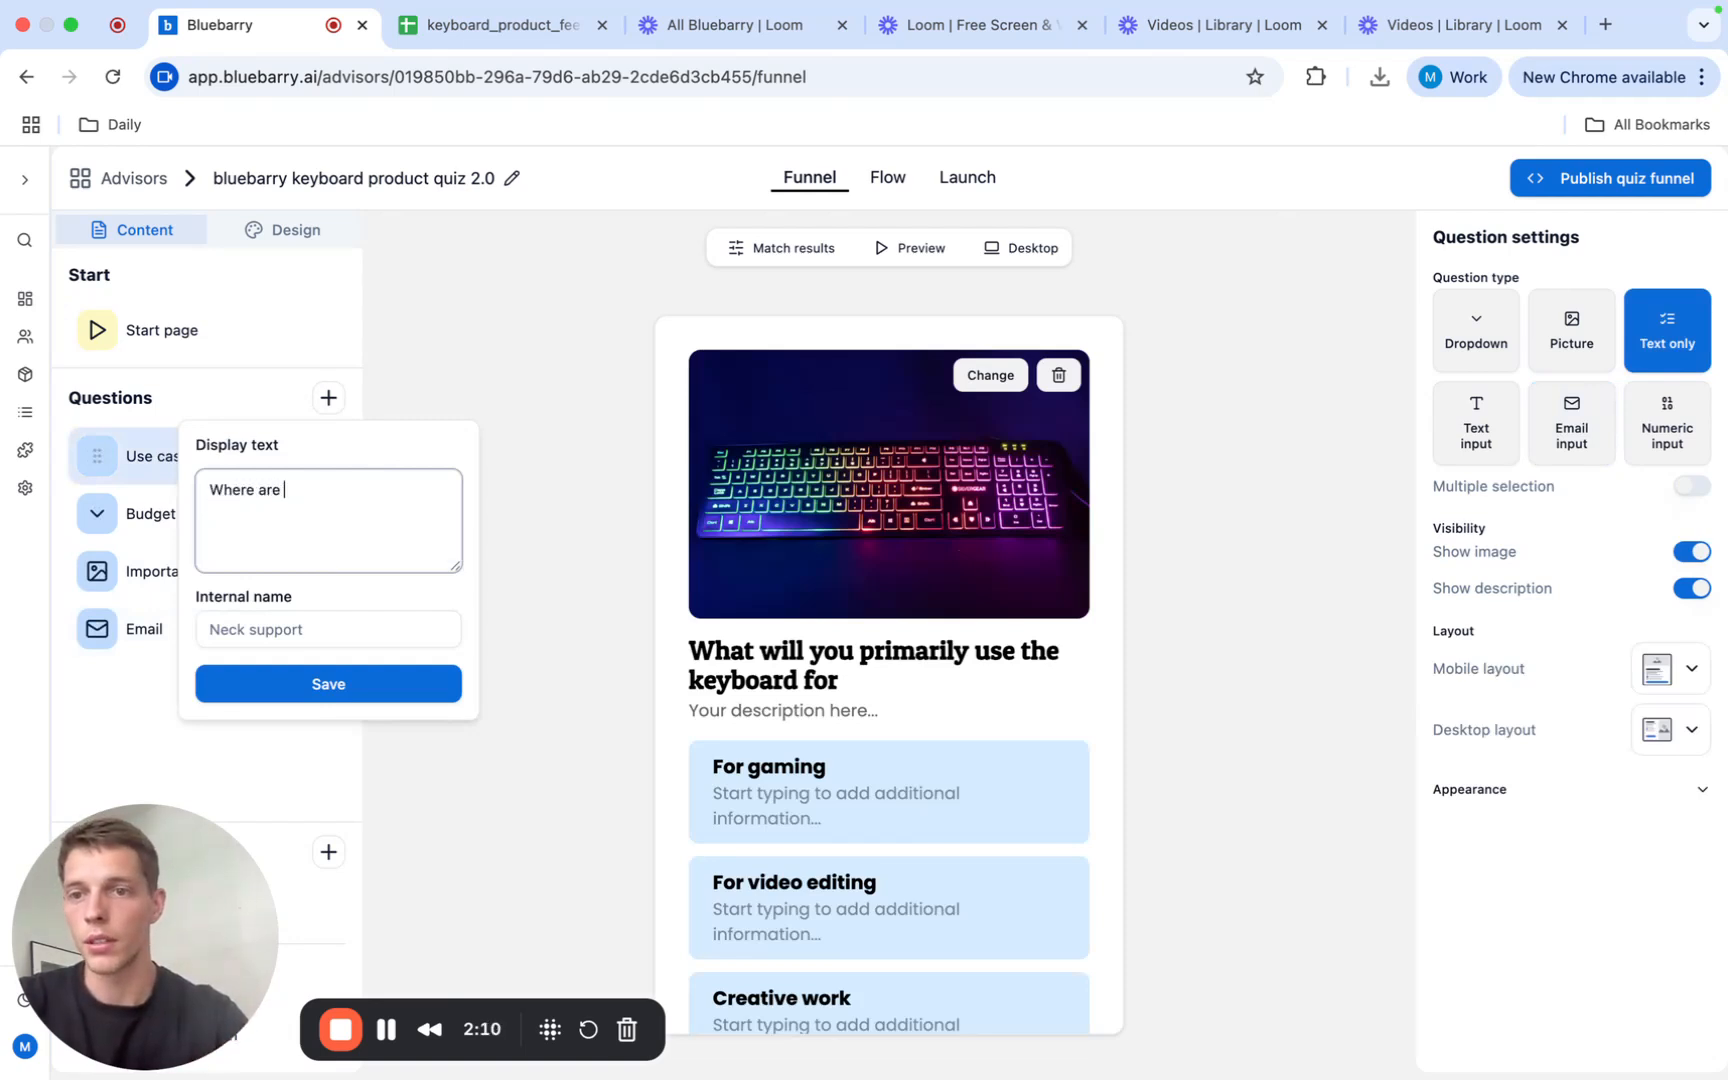
type(" you going to use the")
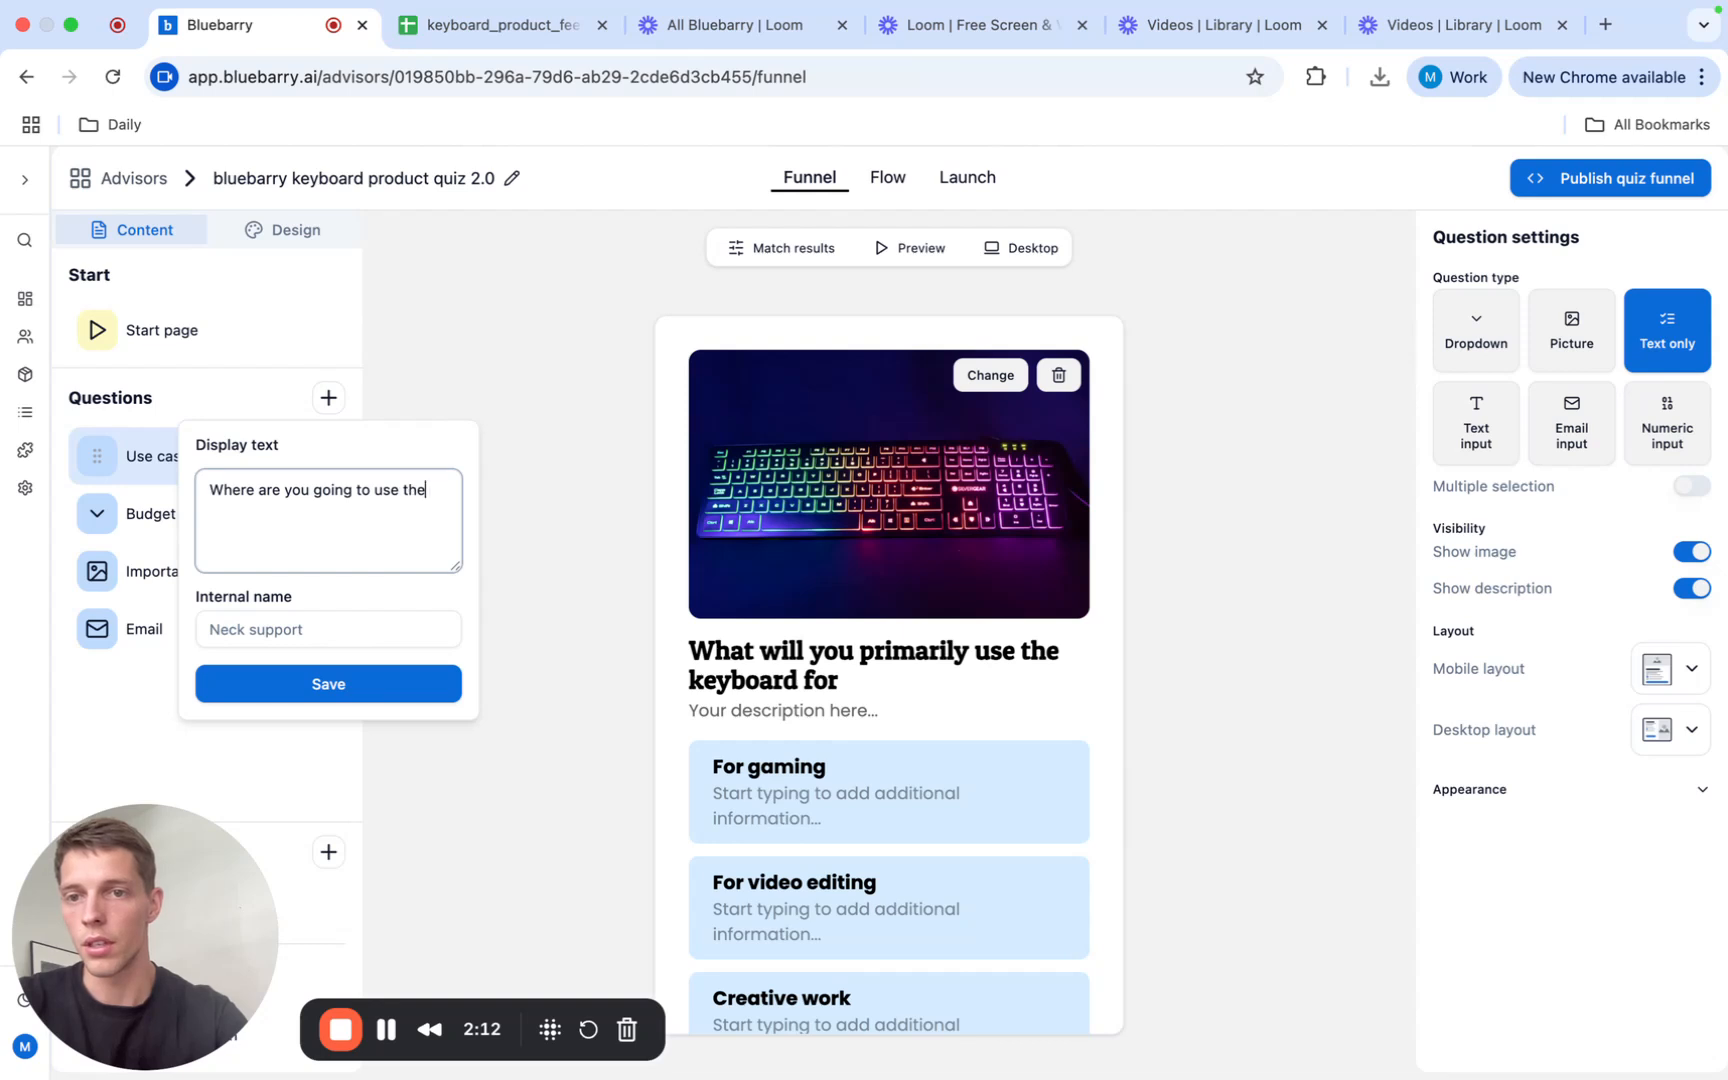
type(" keyboard?")
key("Tab")
type("Use case")
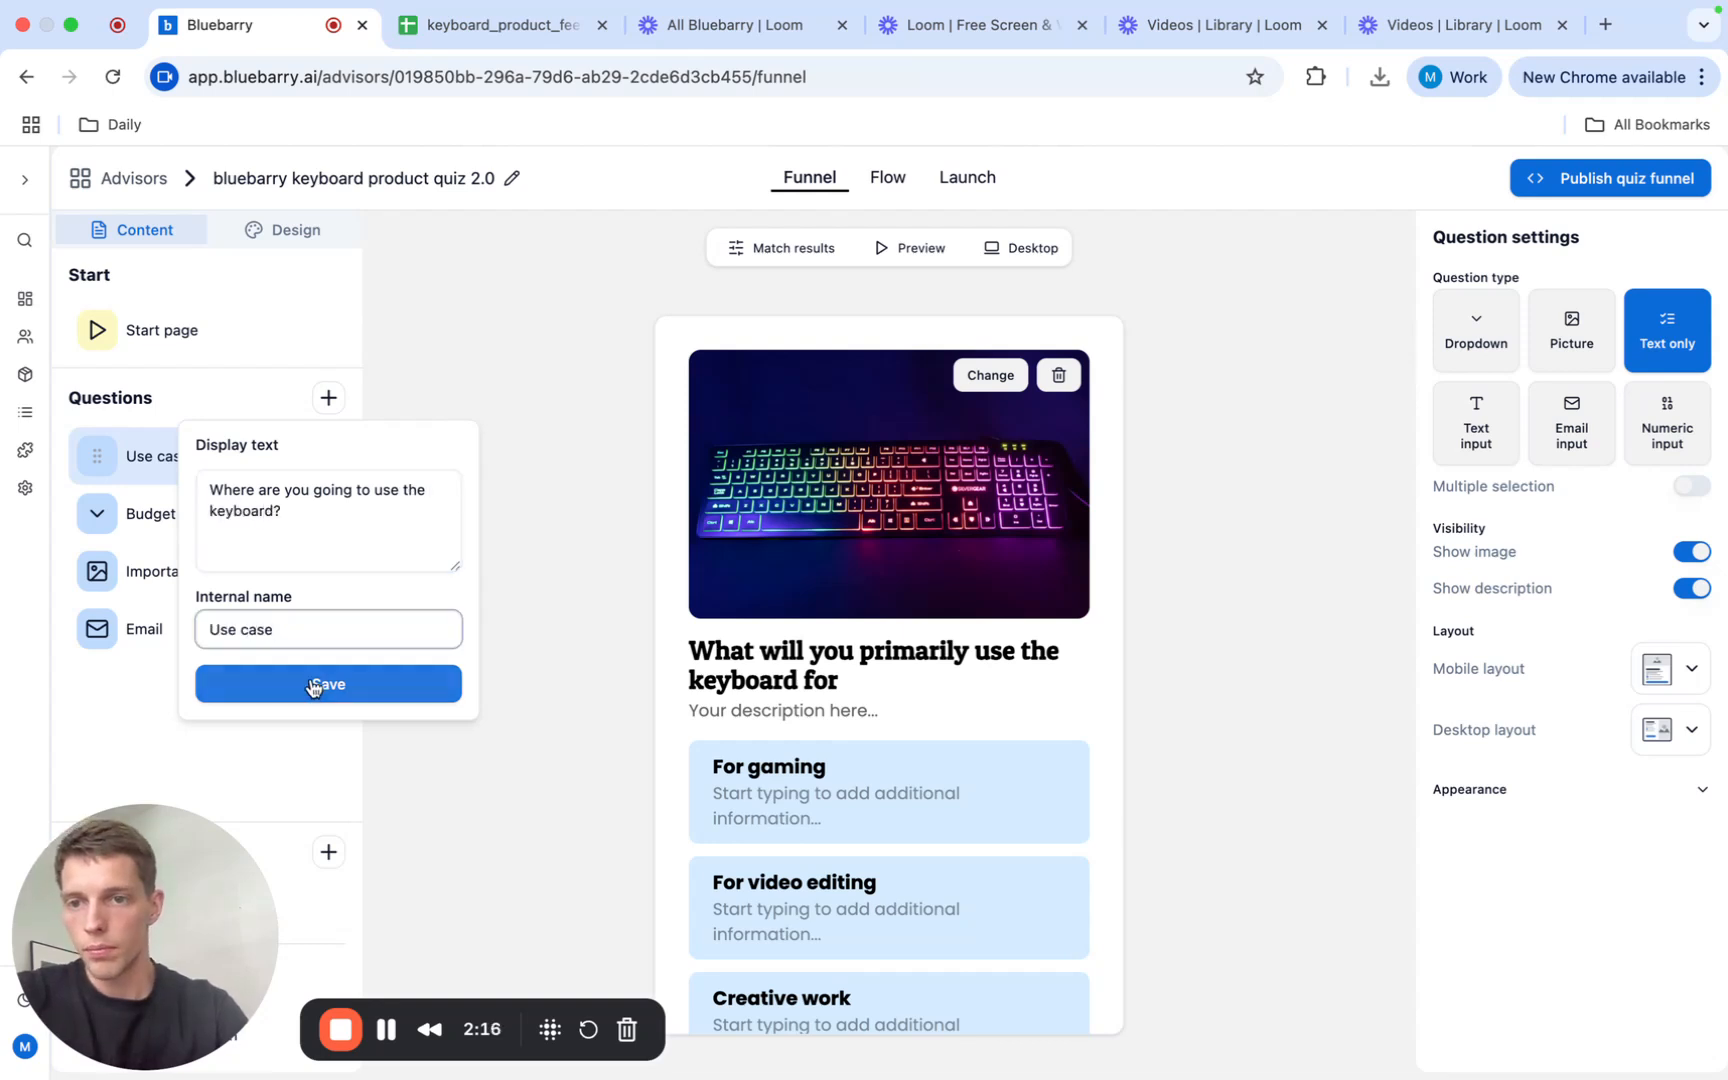
key("super+a")
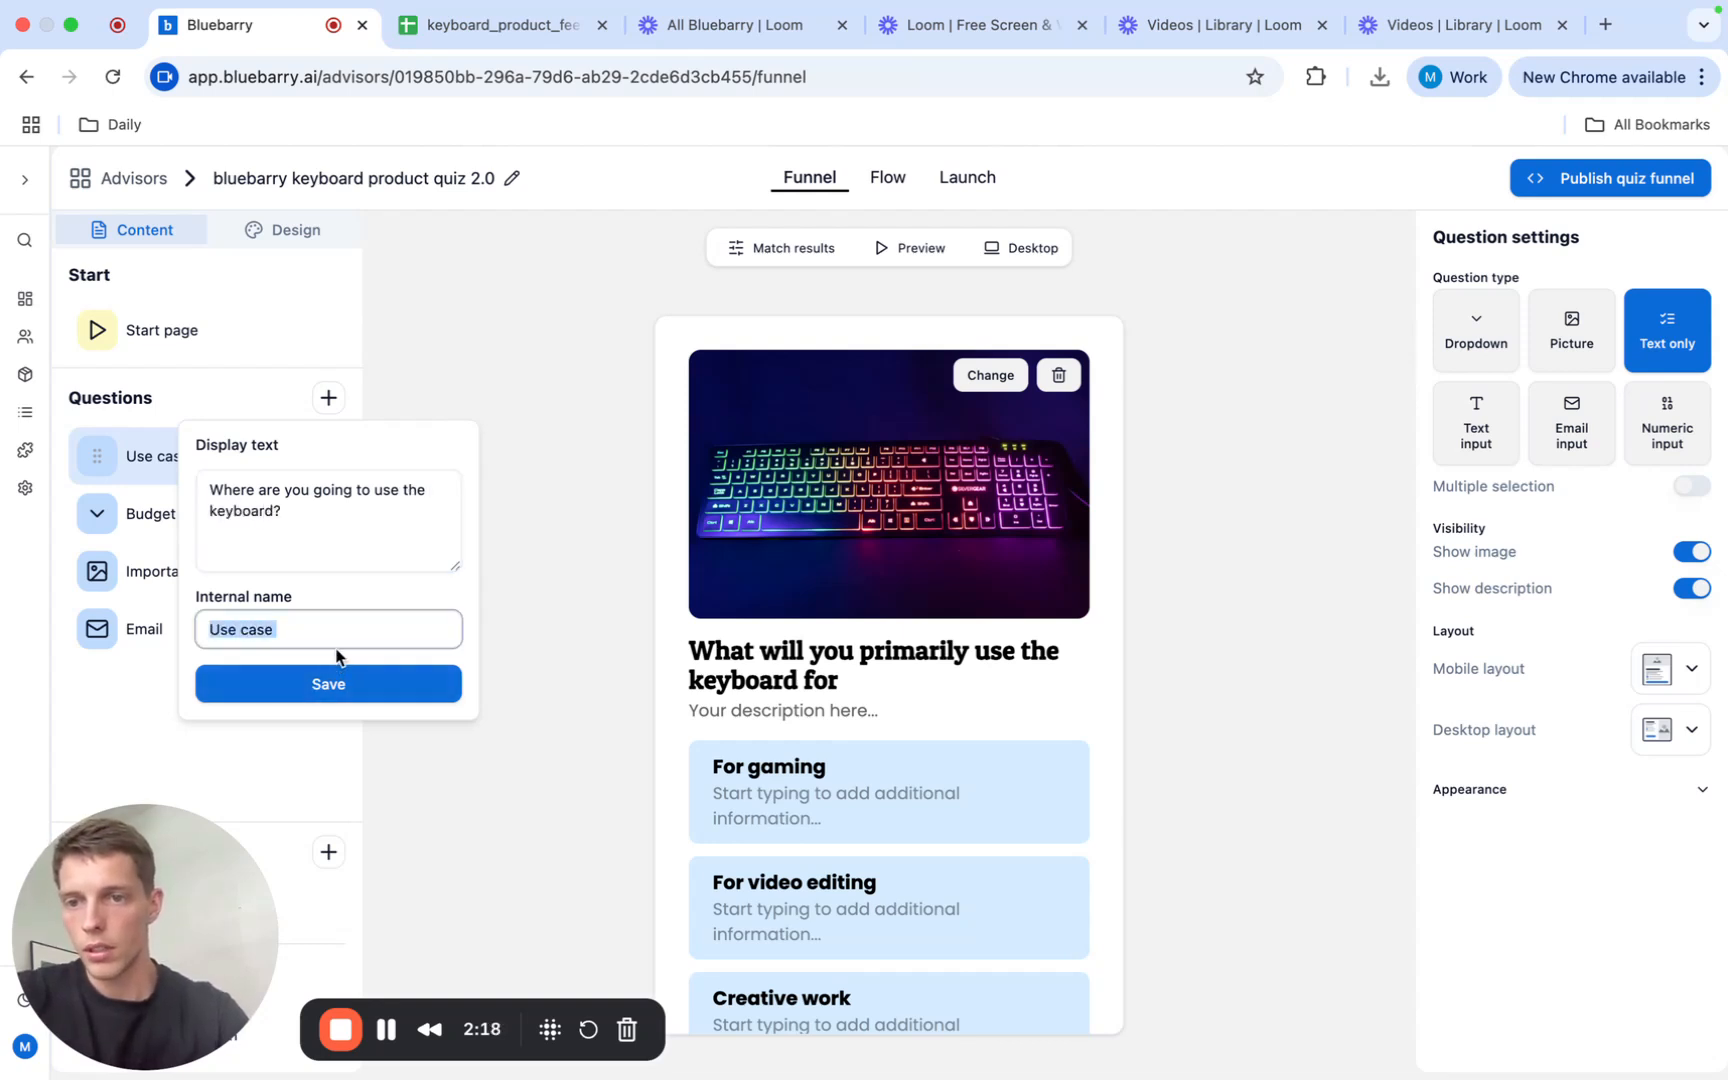
key("Right")
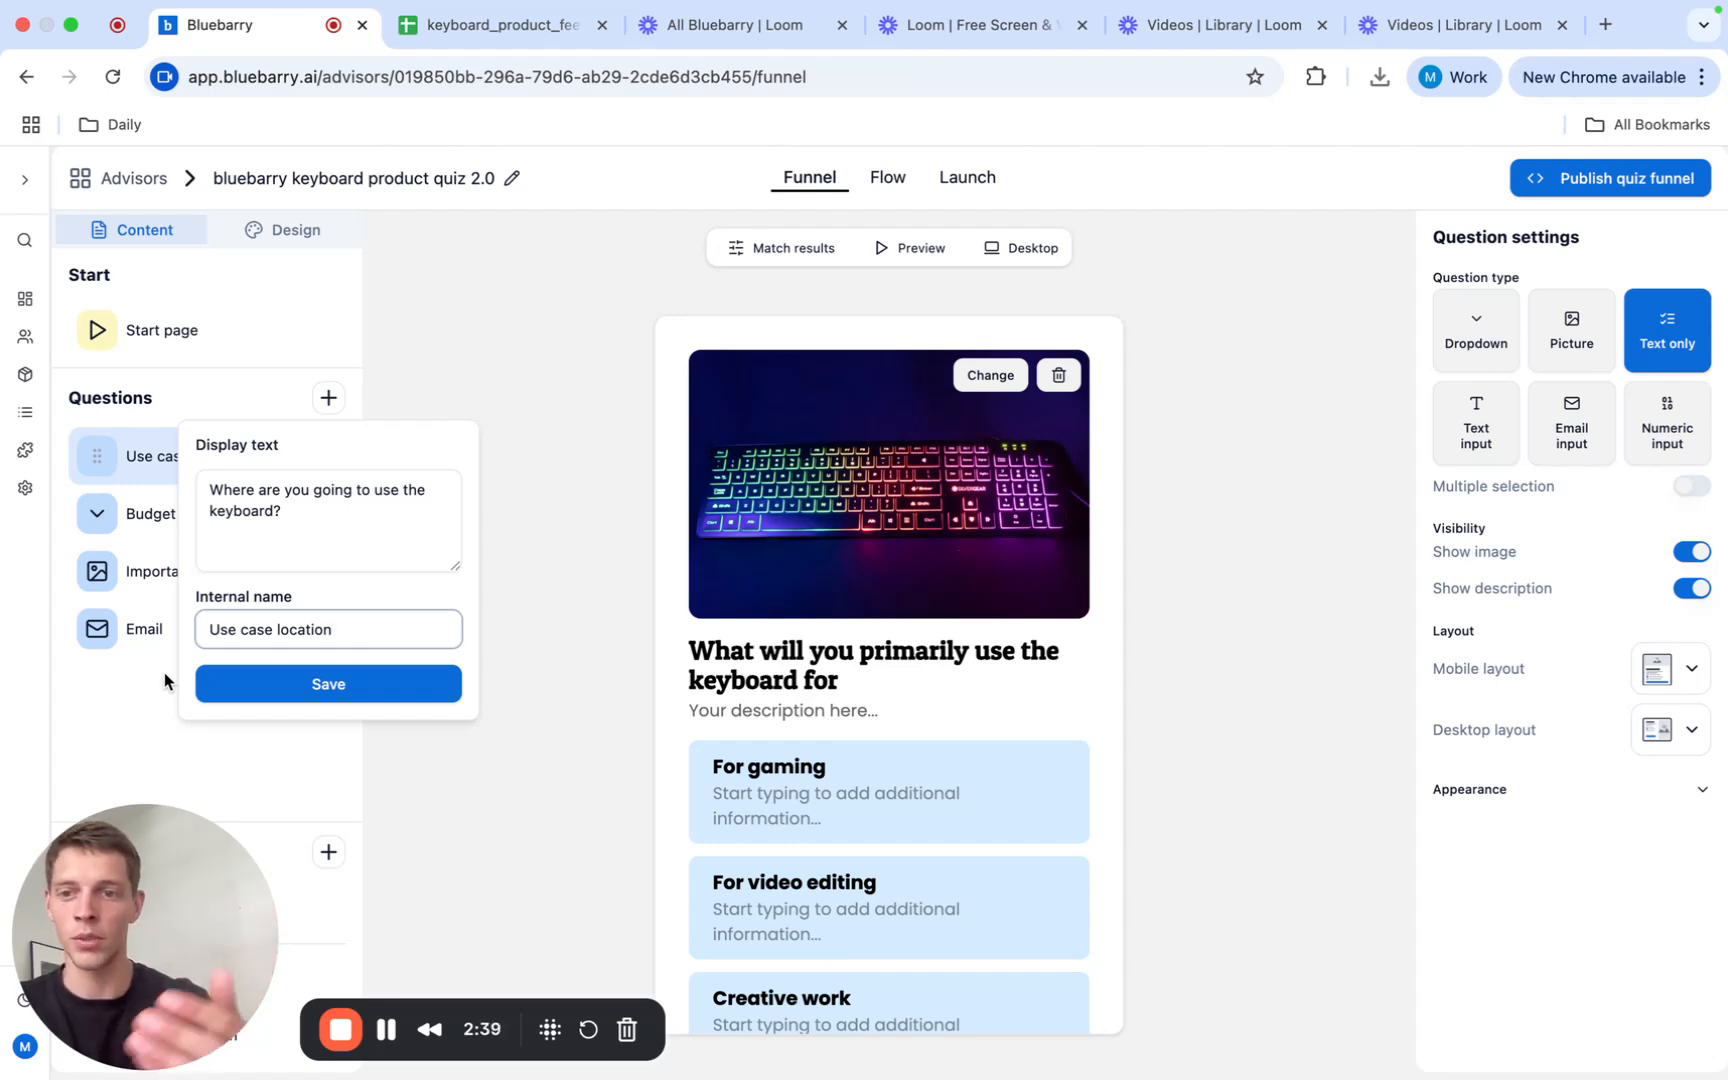
left_click(343, 690)
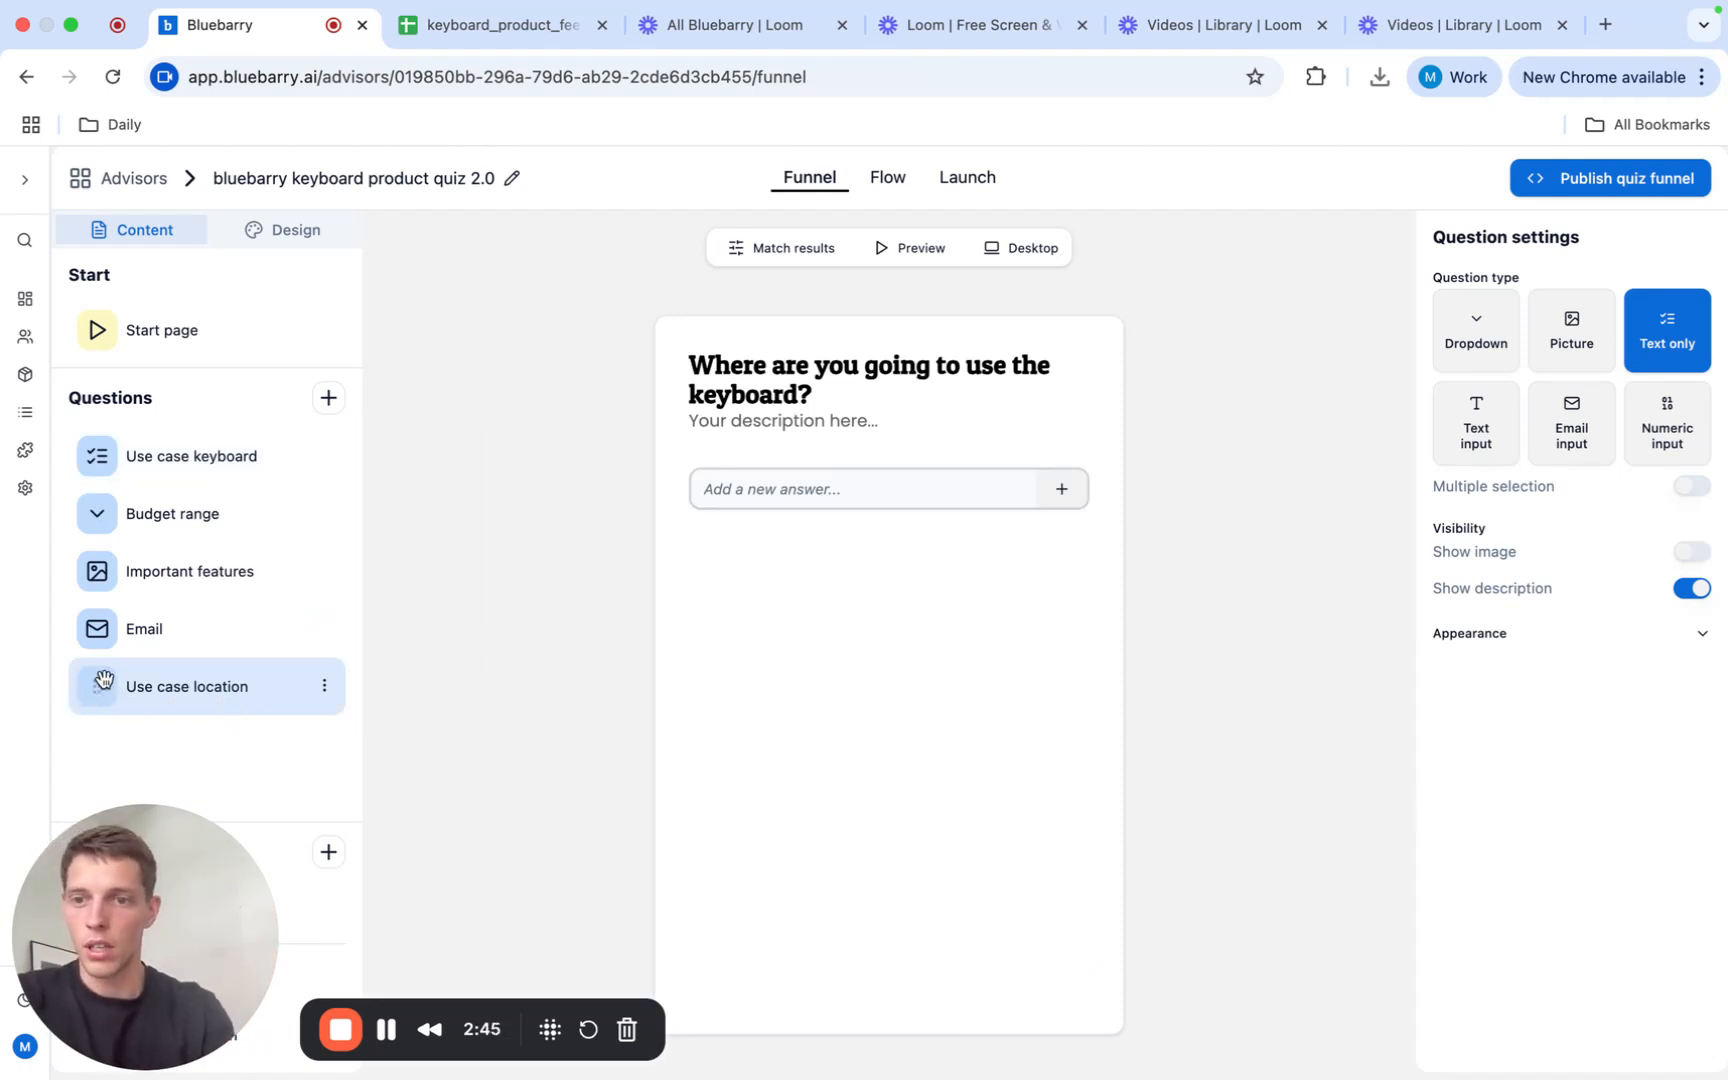
left_click_drag(95, 686, 88, 511)
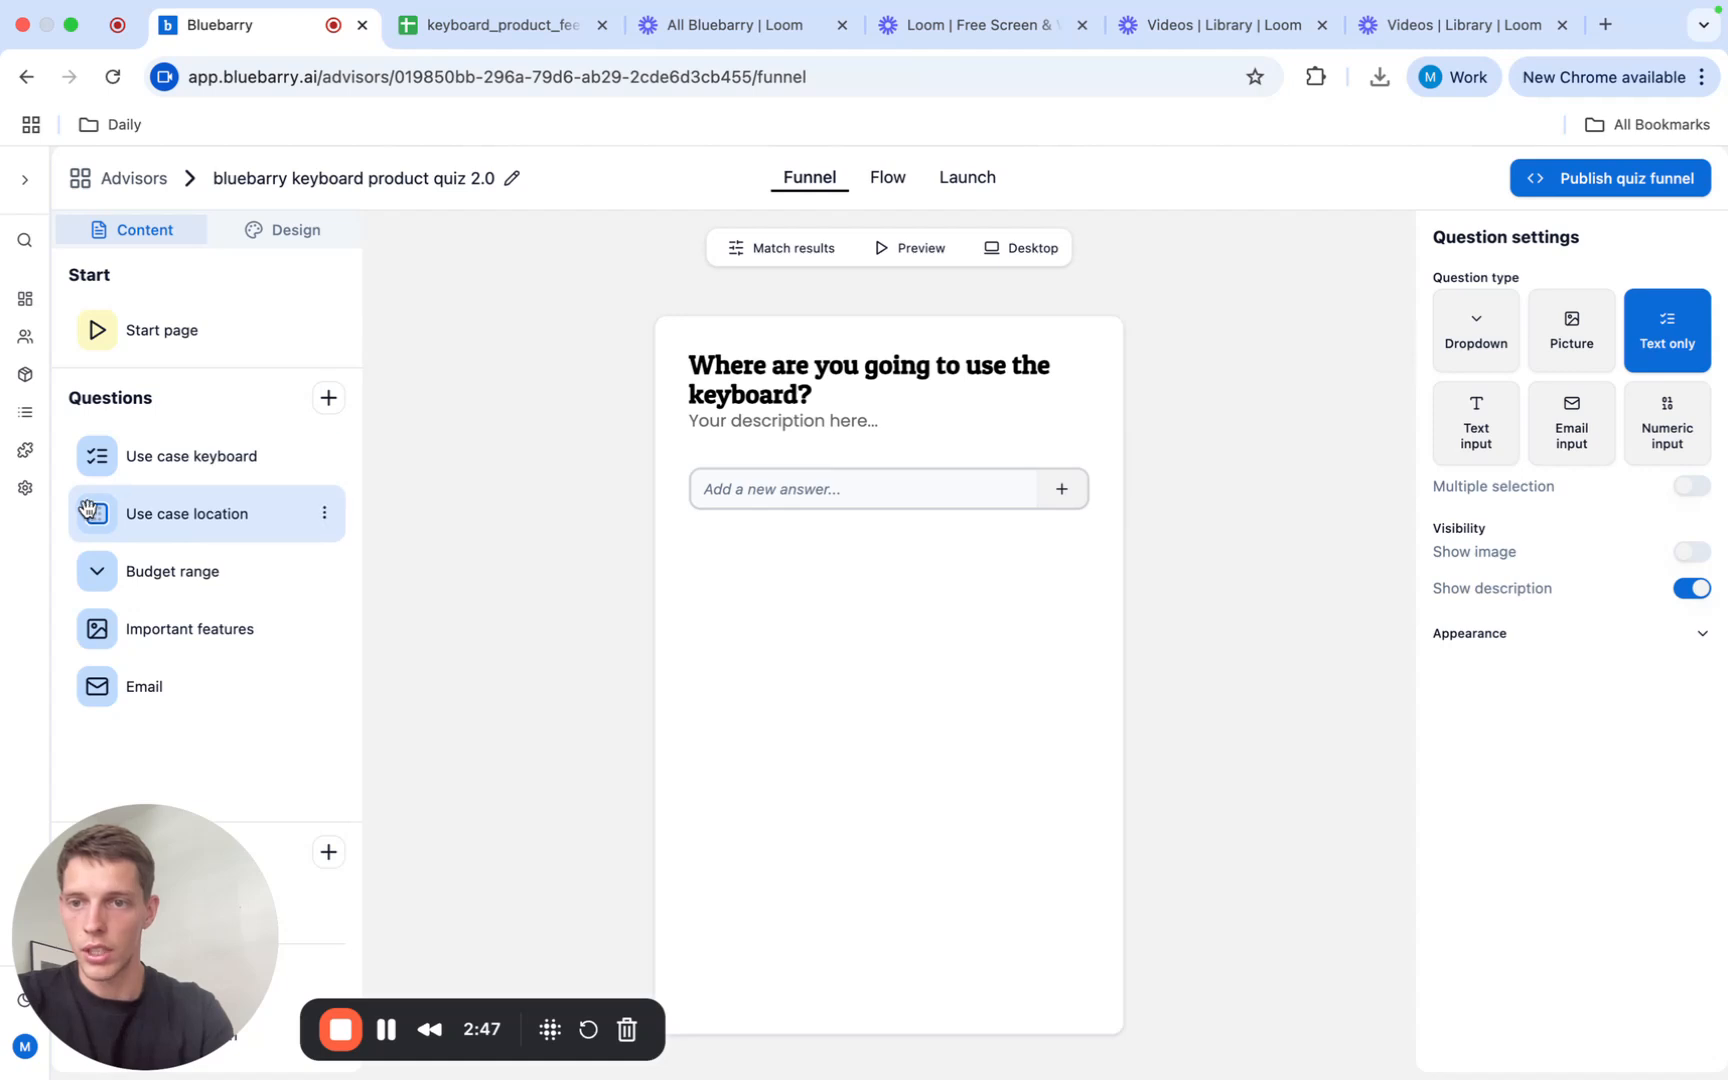
Step: Check the title and description text of the Use case location question and hide its description
left_click(876, 379)
left_click_drag(862, 385, 798, 370)
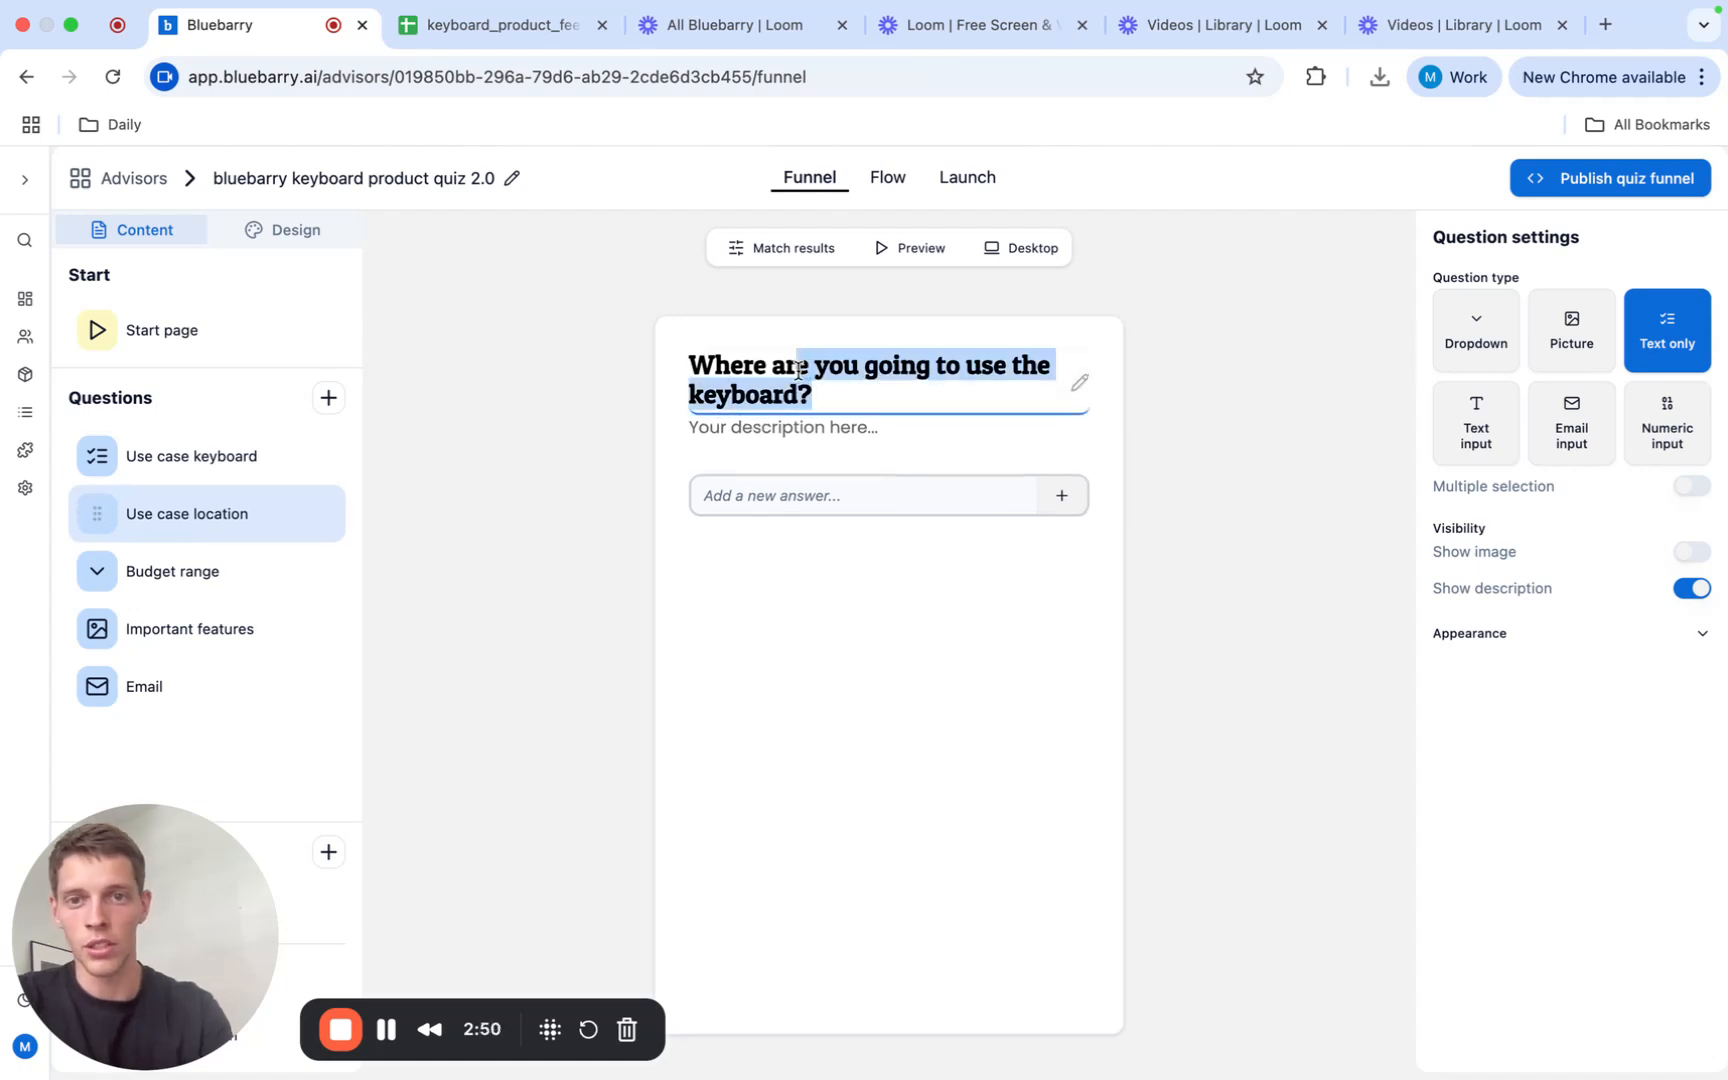
left_click(819, 373)
left_click(764, 437)
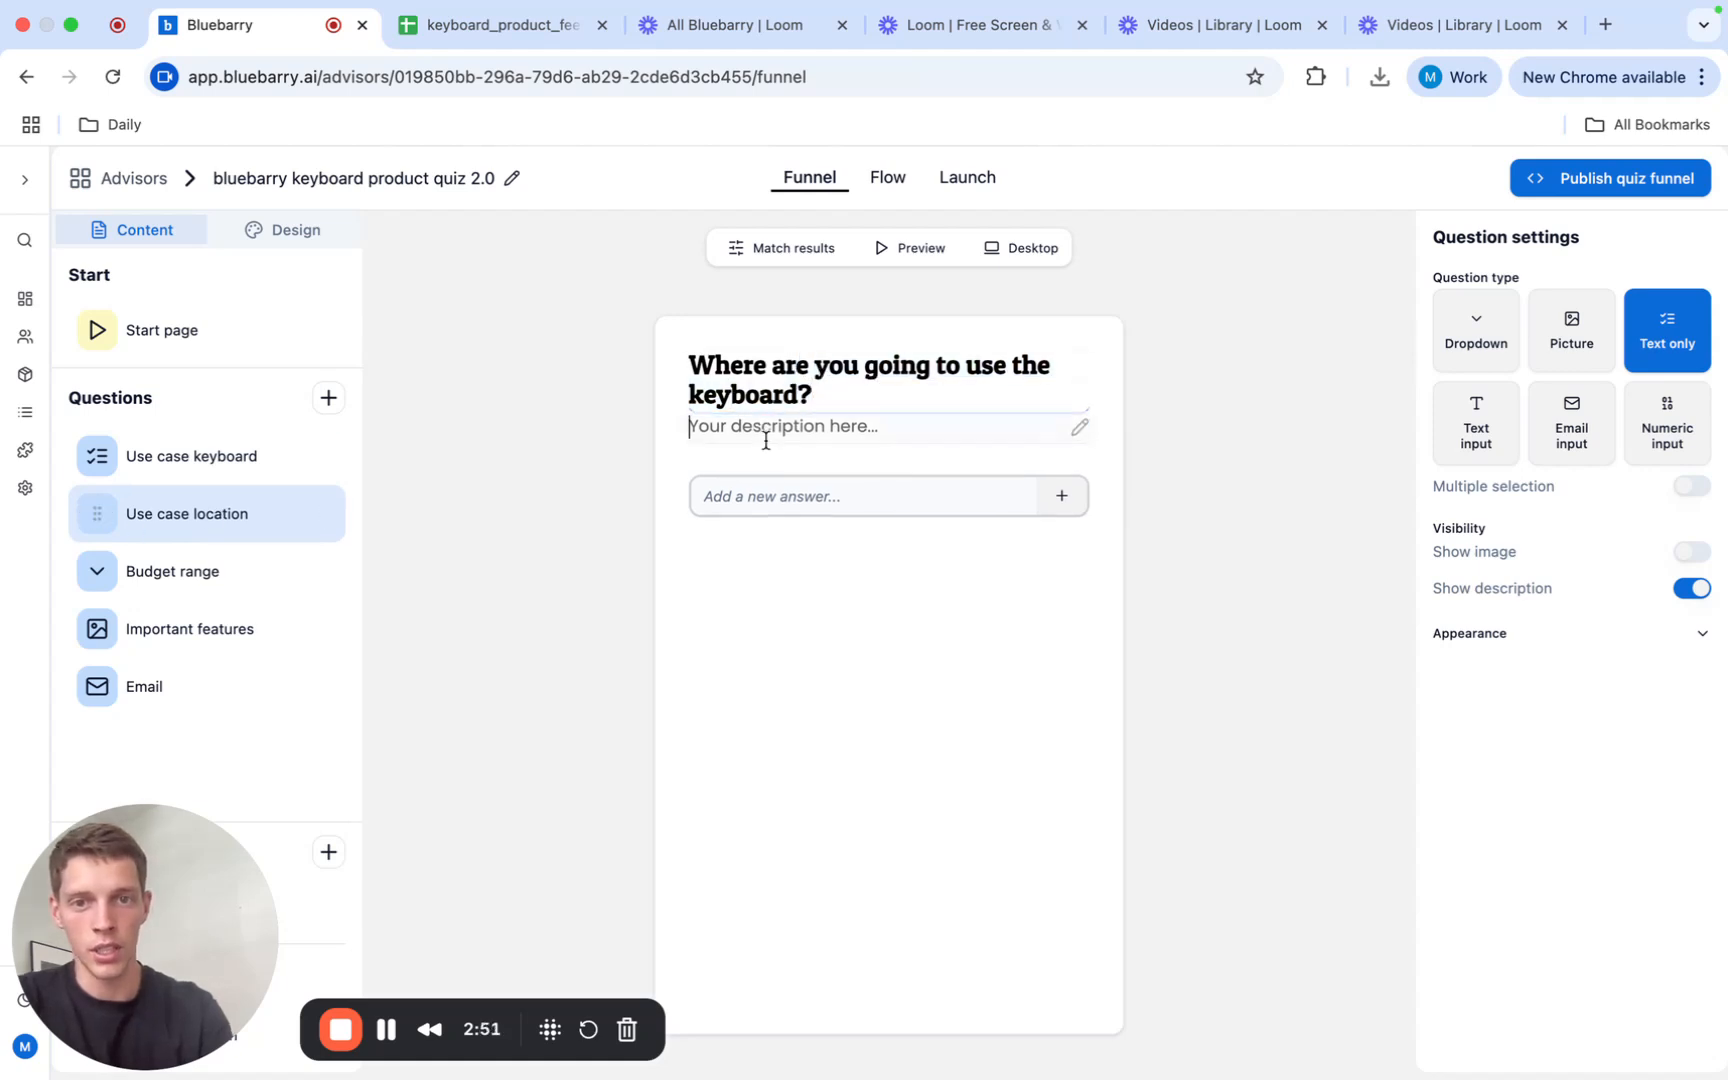
left_click(563, 451)
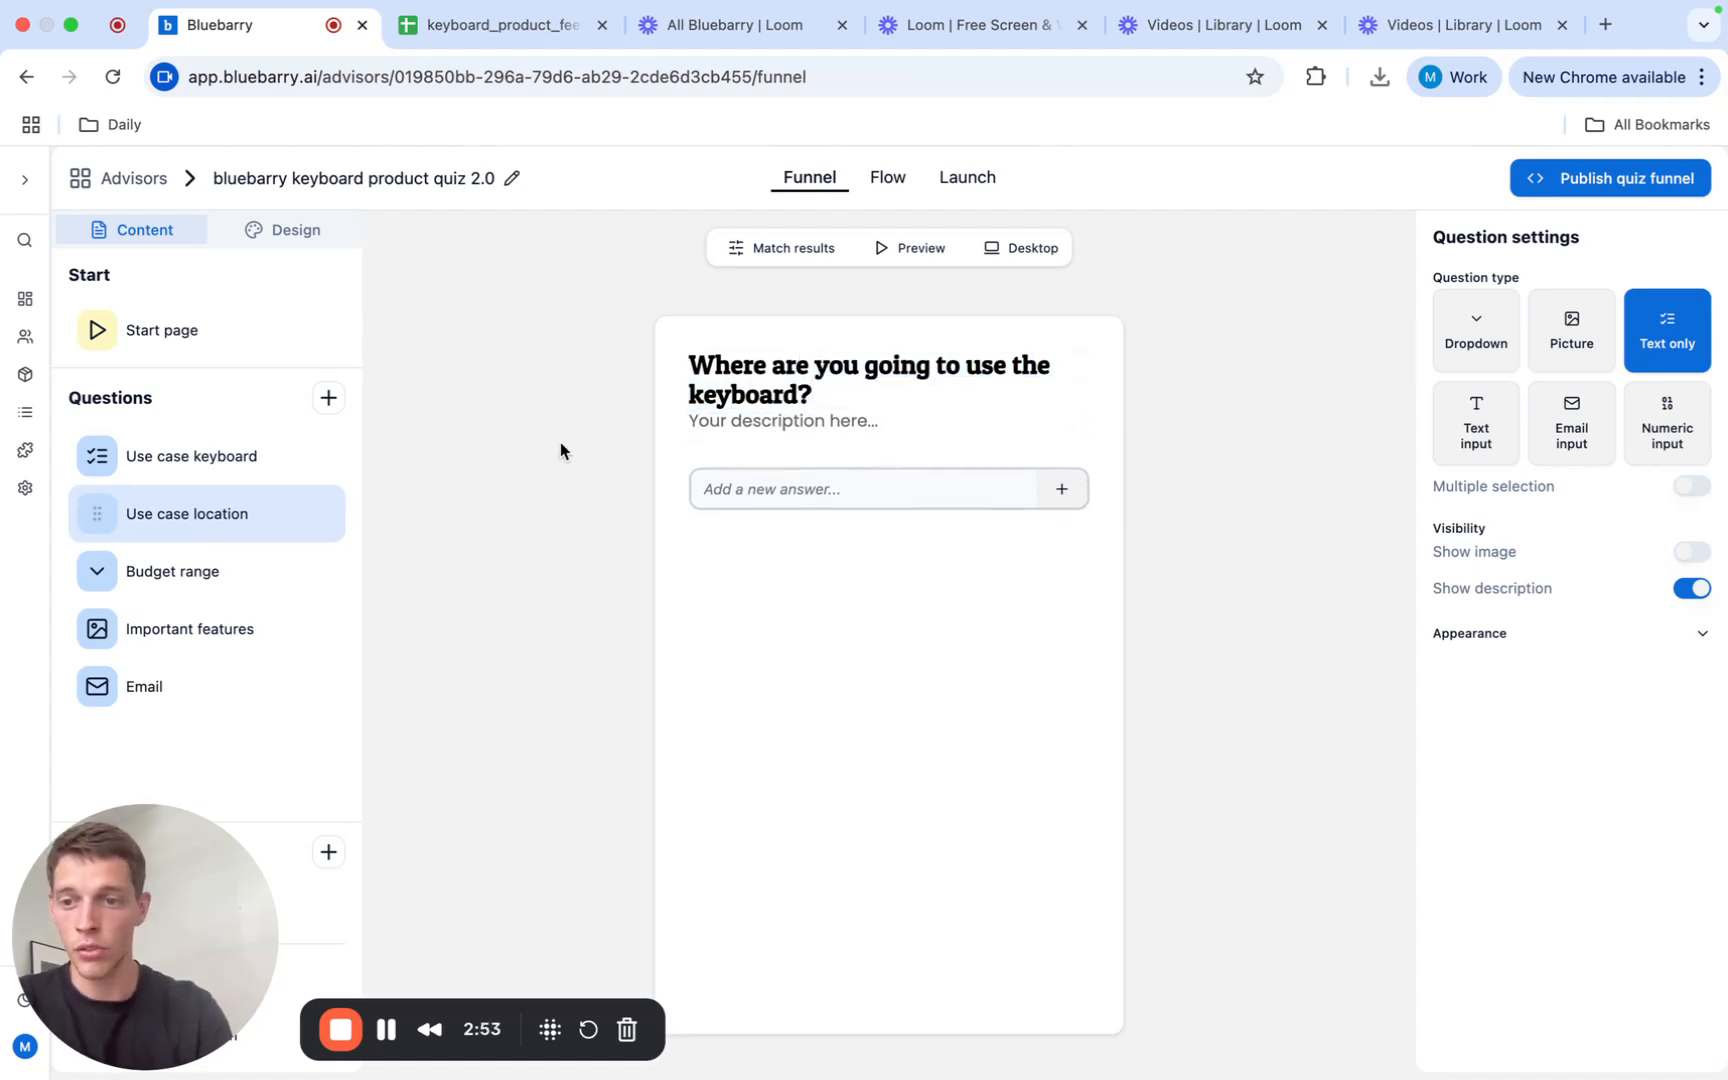
left_click(1692, 588)
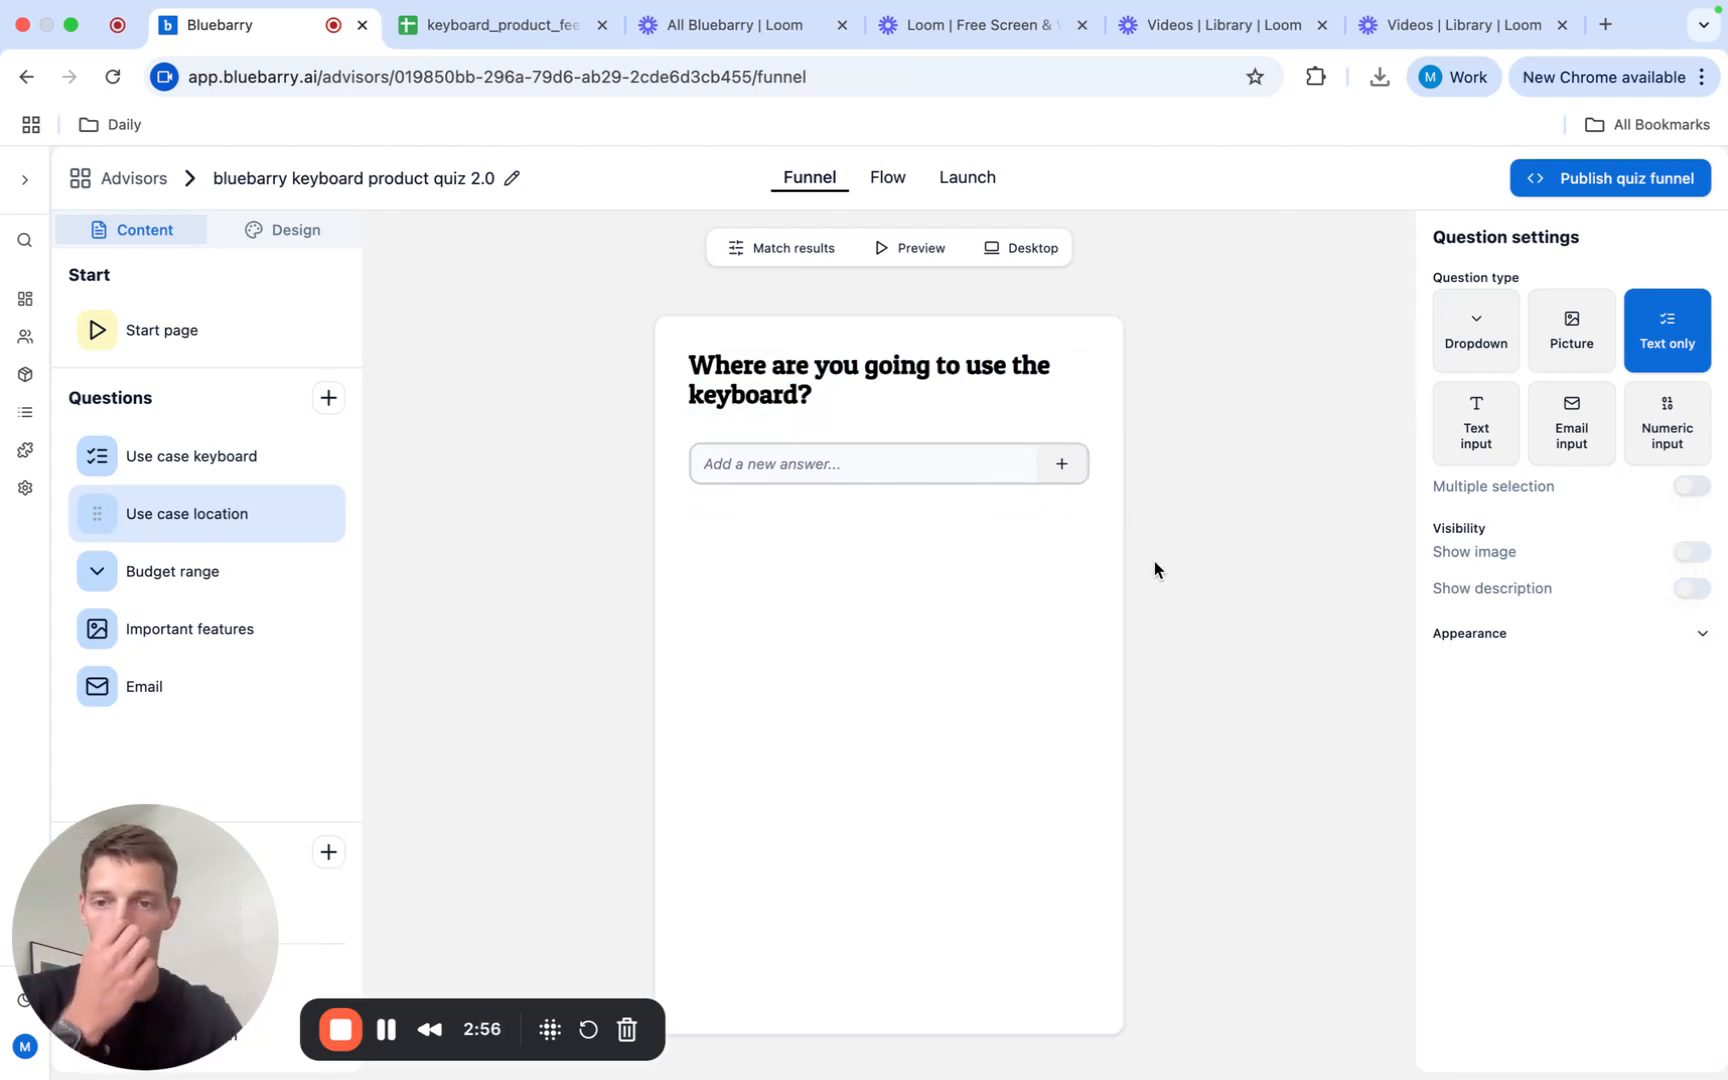
Step: Add the answer "I am going to use the keyboard for travel / on the go" to the Use case location question
left_click(868, 463)
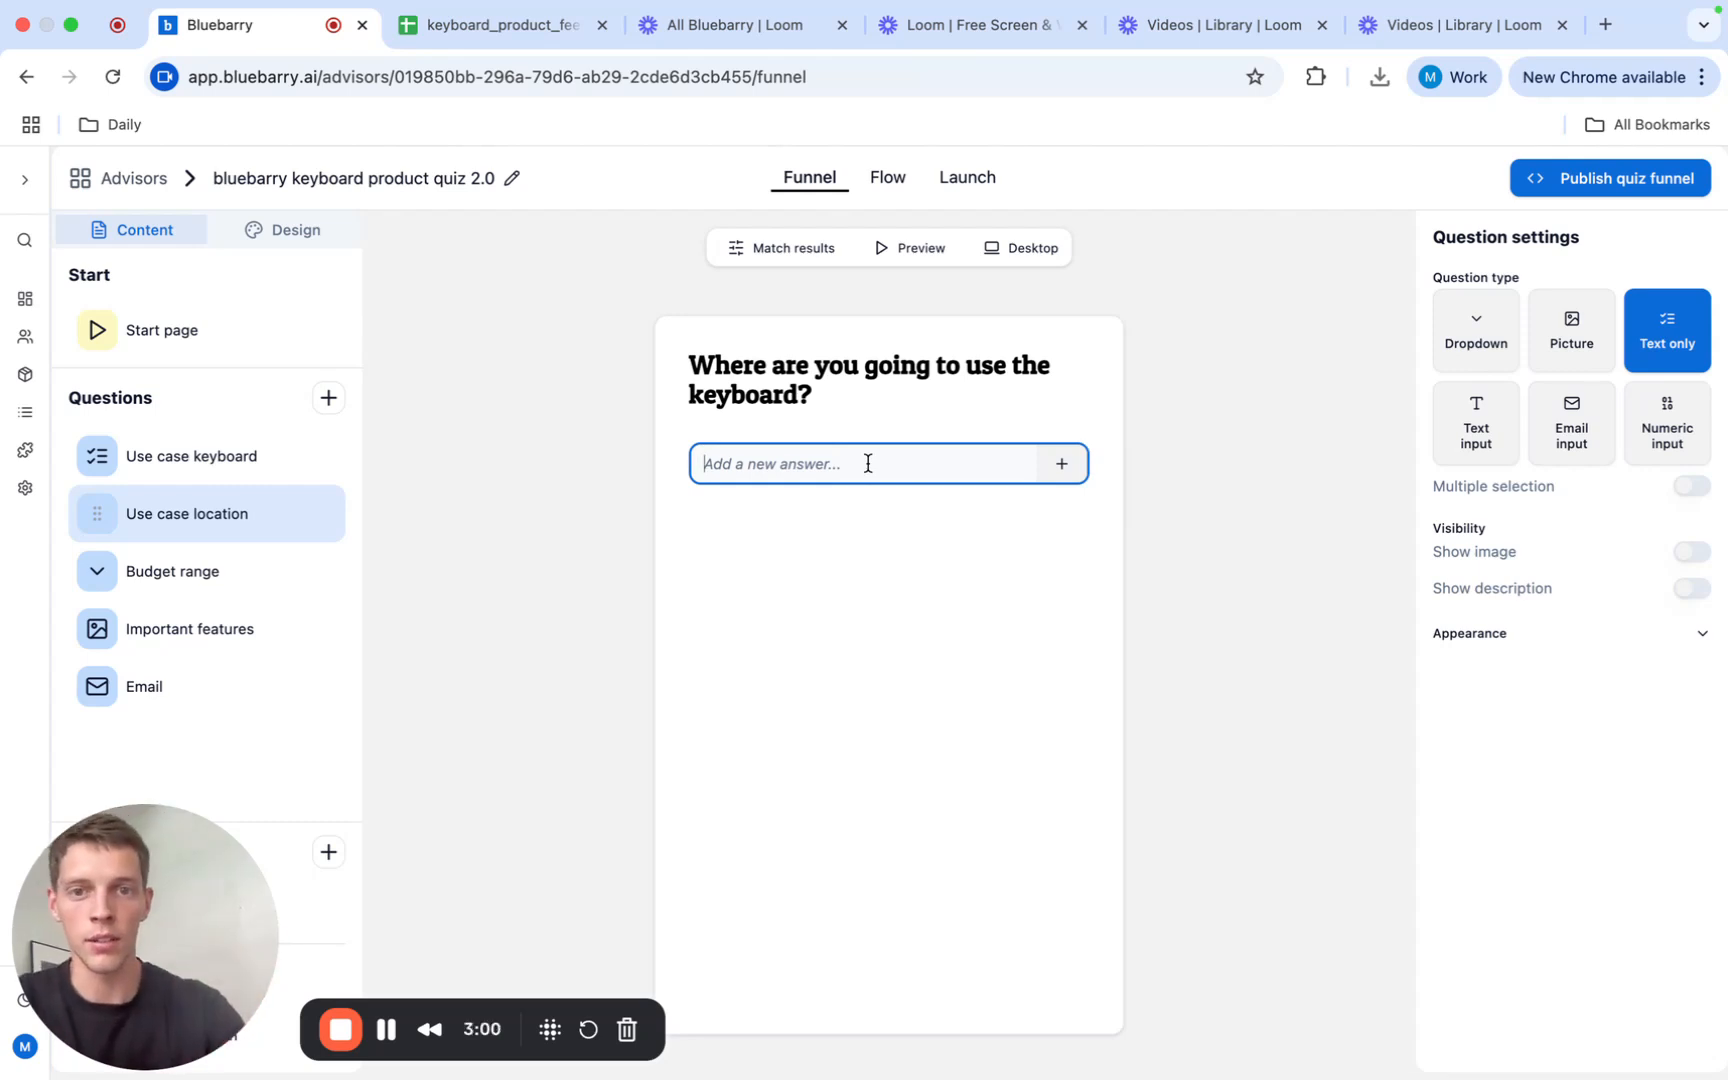
type("I am go")
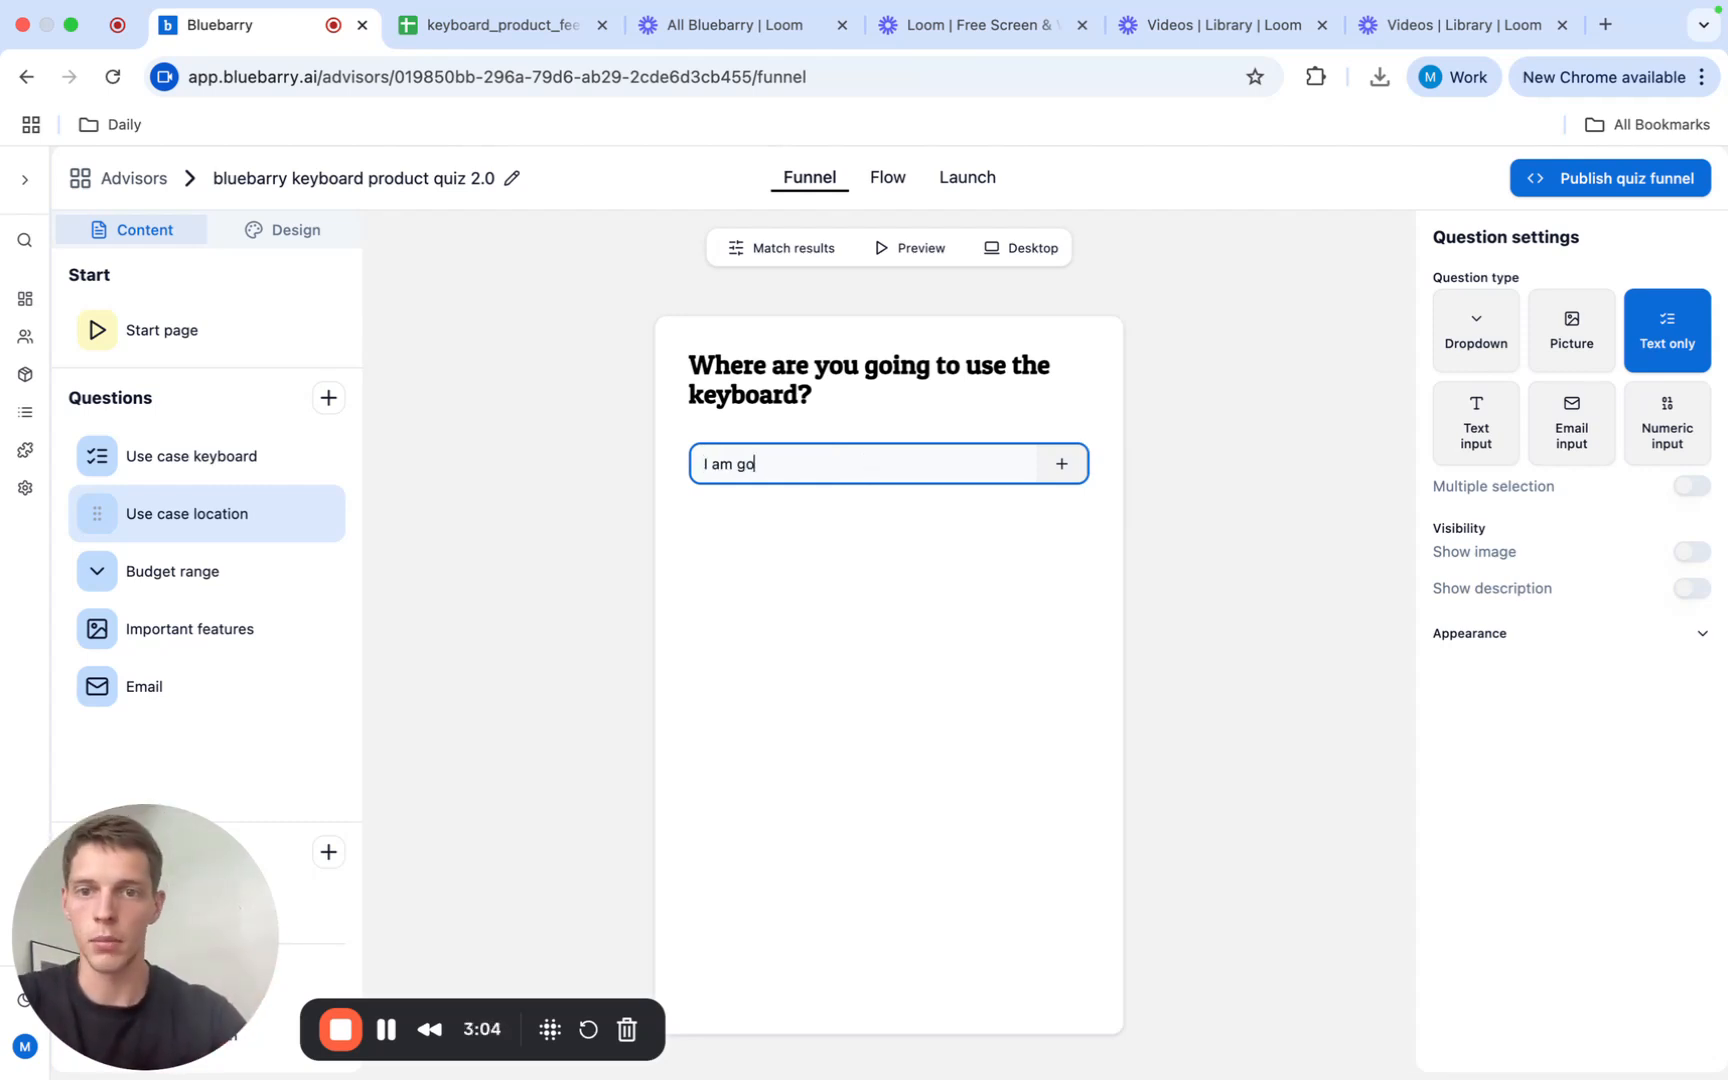
type("ing to use the key")
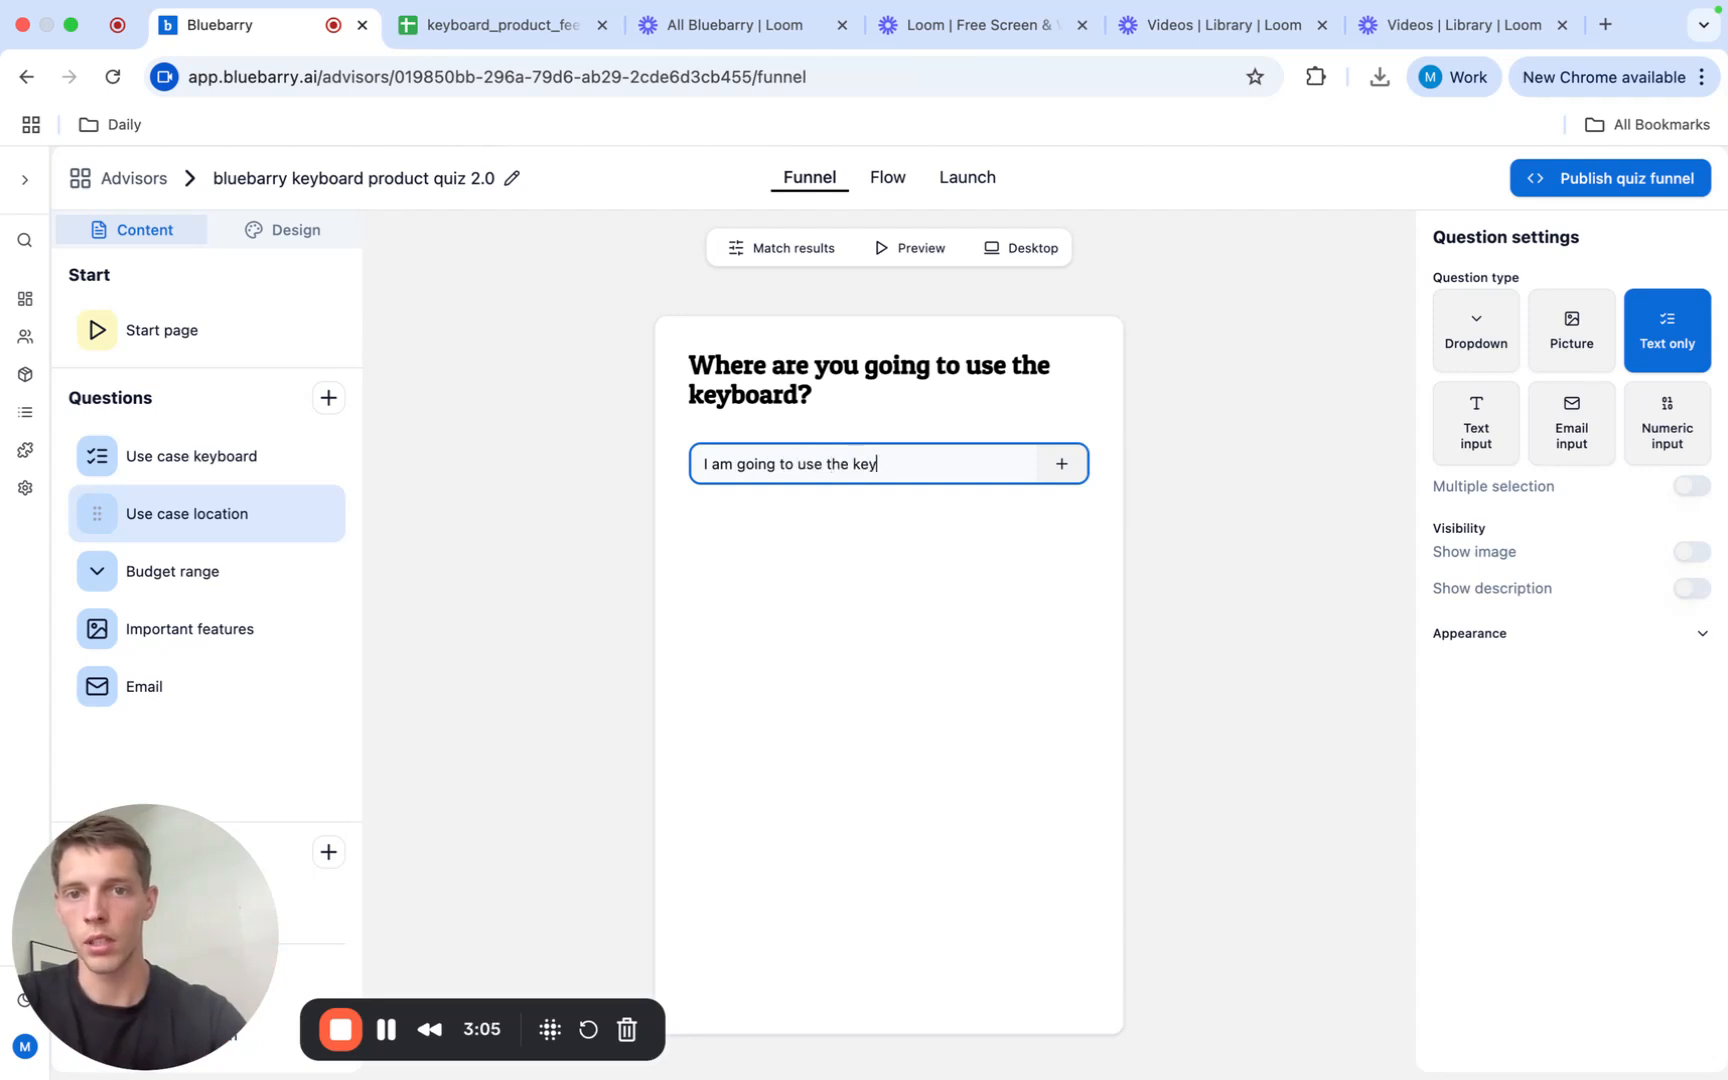
type("board for travel")
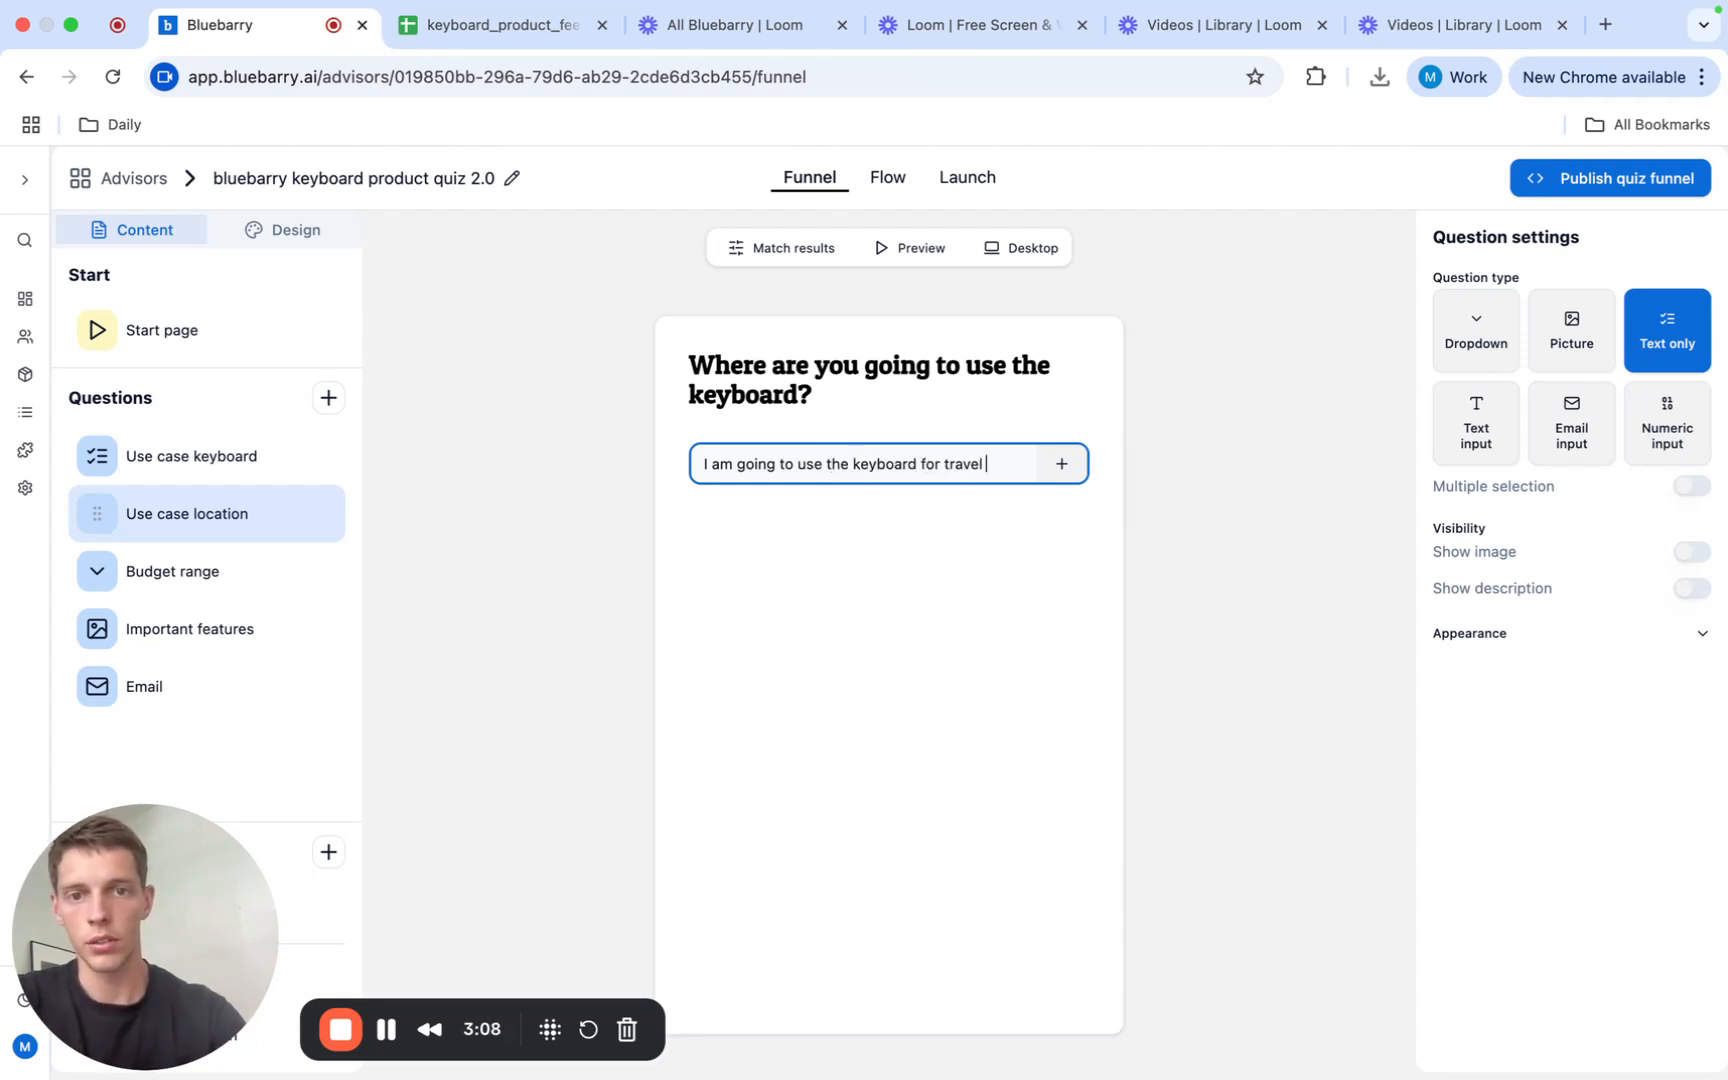
type(" / on the go")
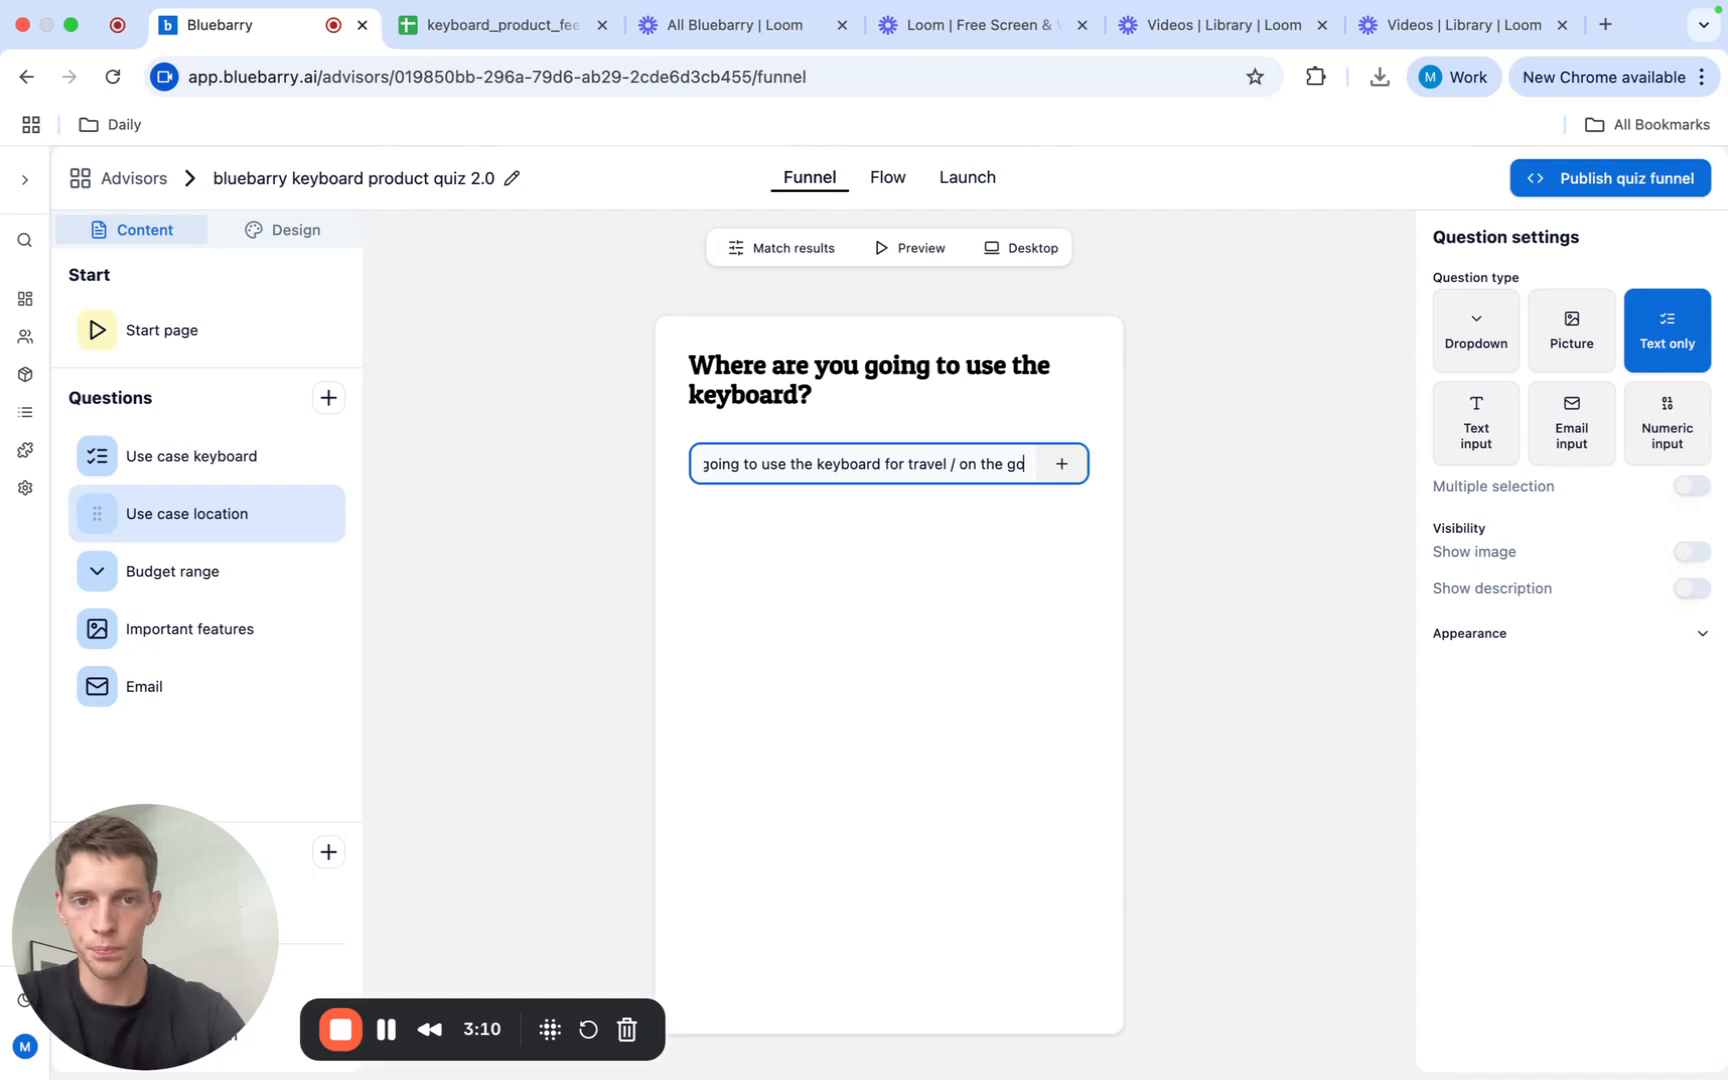
key("Return")
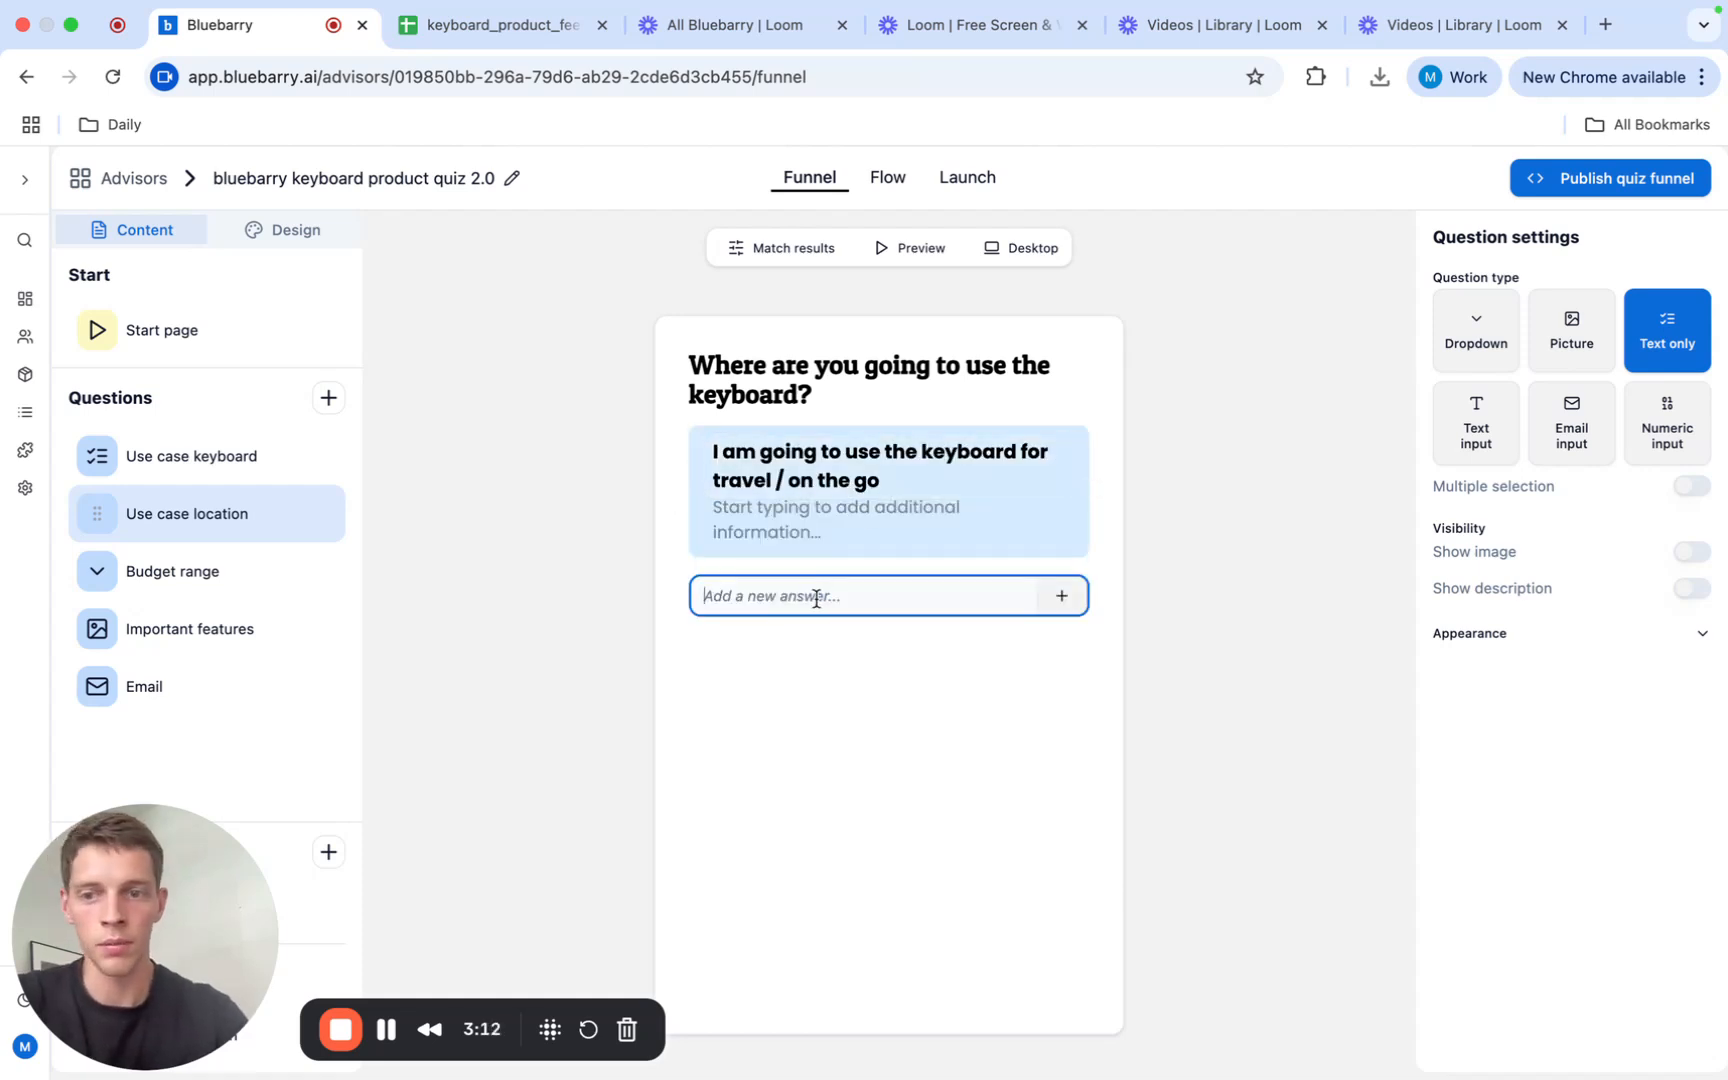
Step: Add a second answer, "For use at home", to the Use case location question
type("for use")
key("super+a")
type("F")
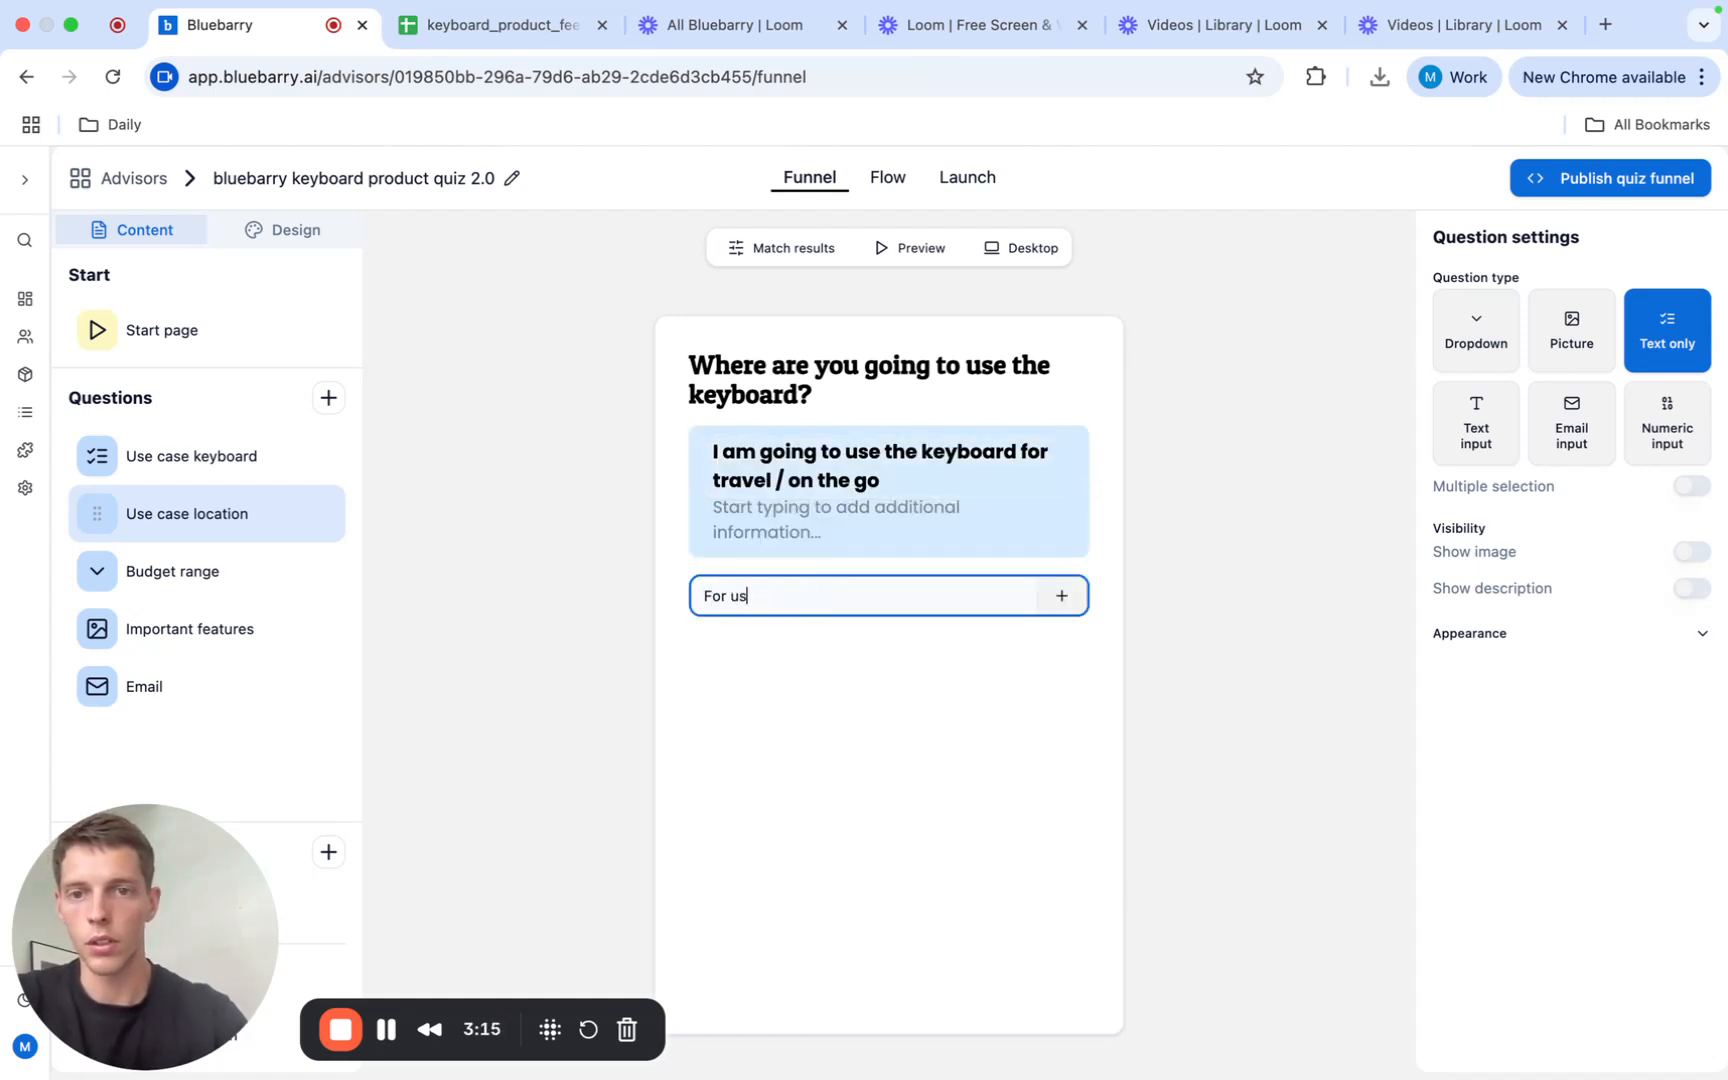
type("or use at home")
key("Return")
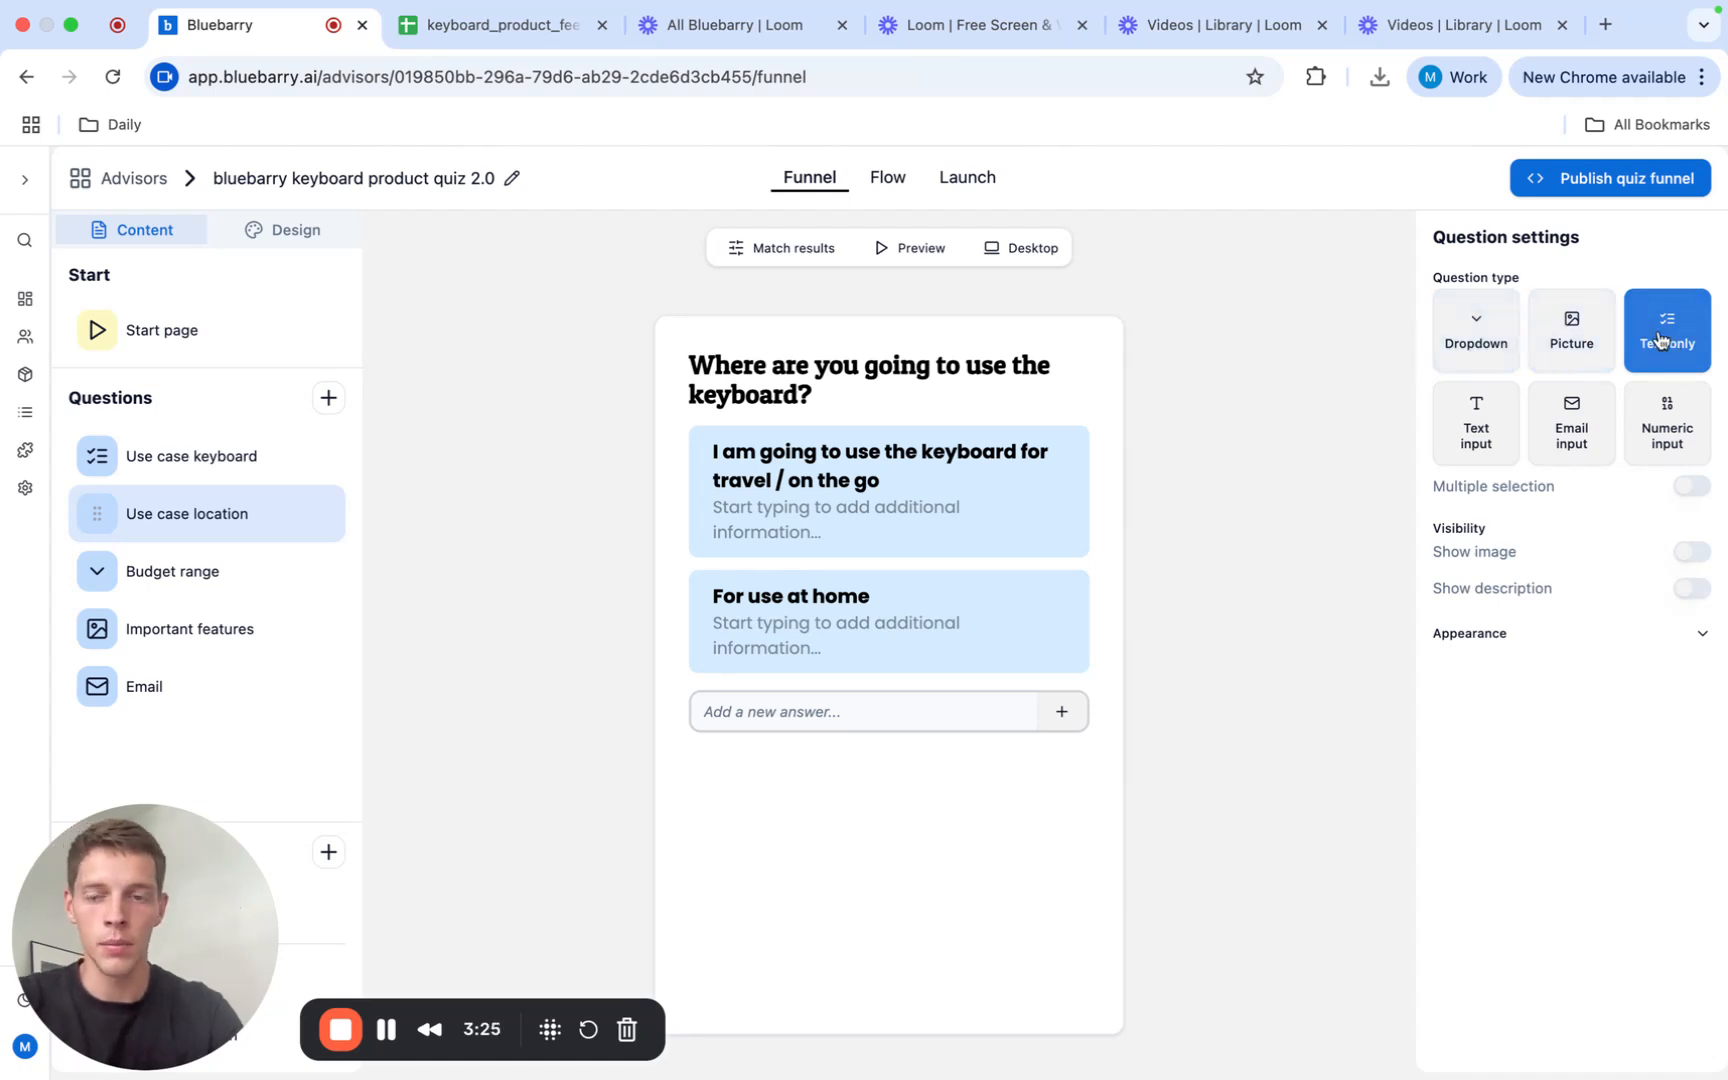
Step: Try the Picture type, return to Text only, try a question image with different mobile layouts, and hide the image again
left_click(1572, 333)
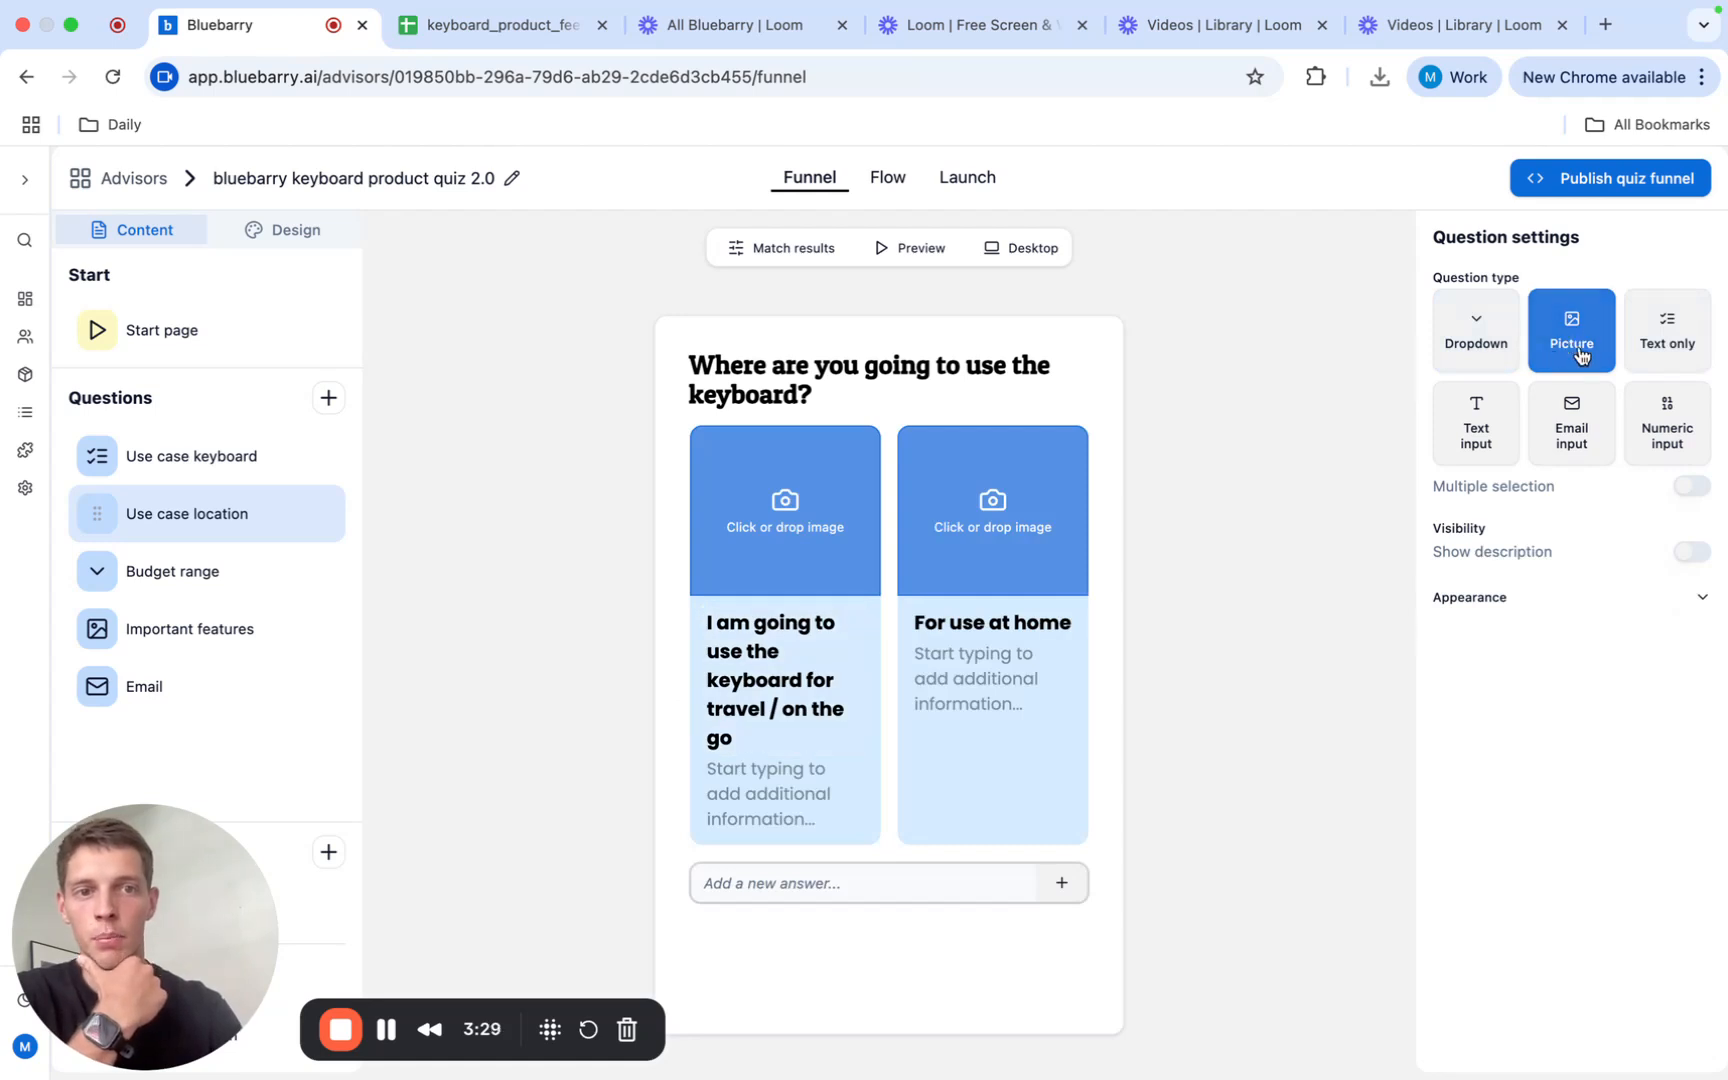
left_click(1668, 338)
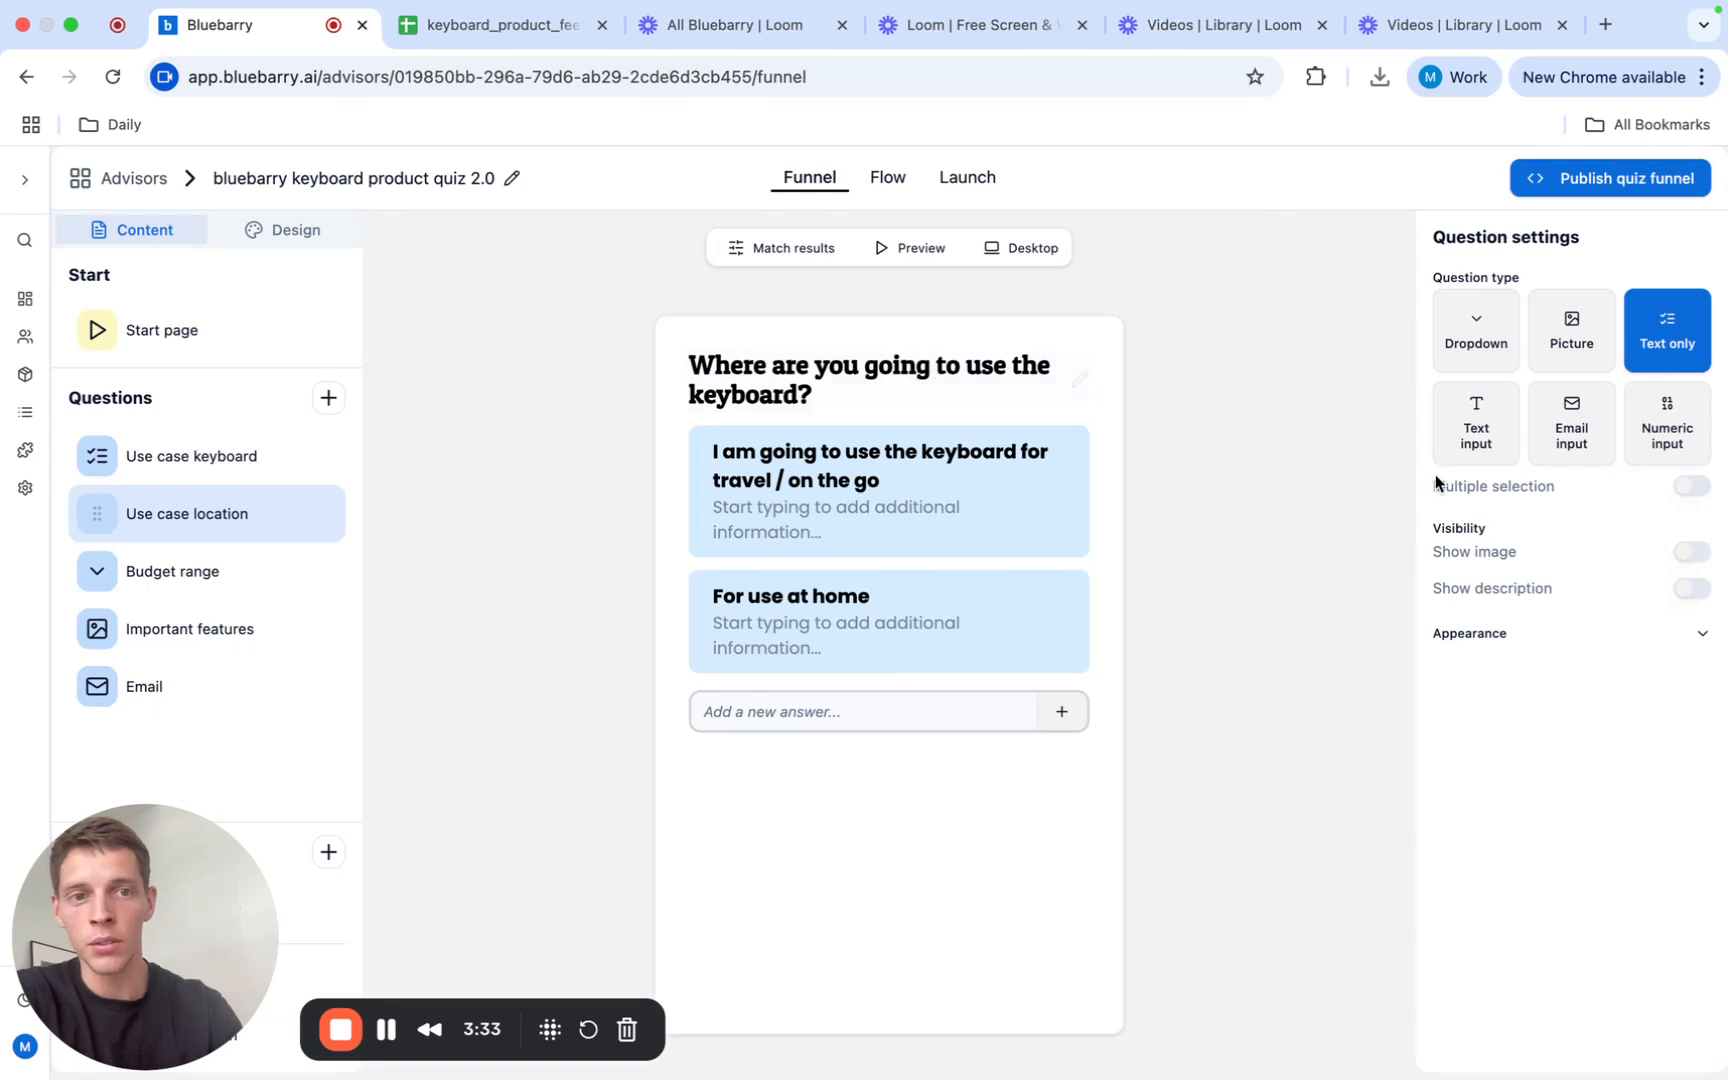
left_click(1692, 552)
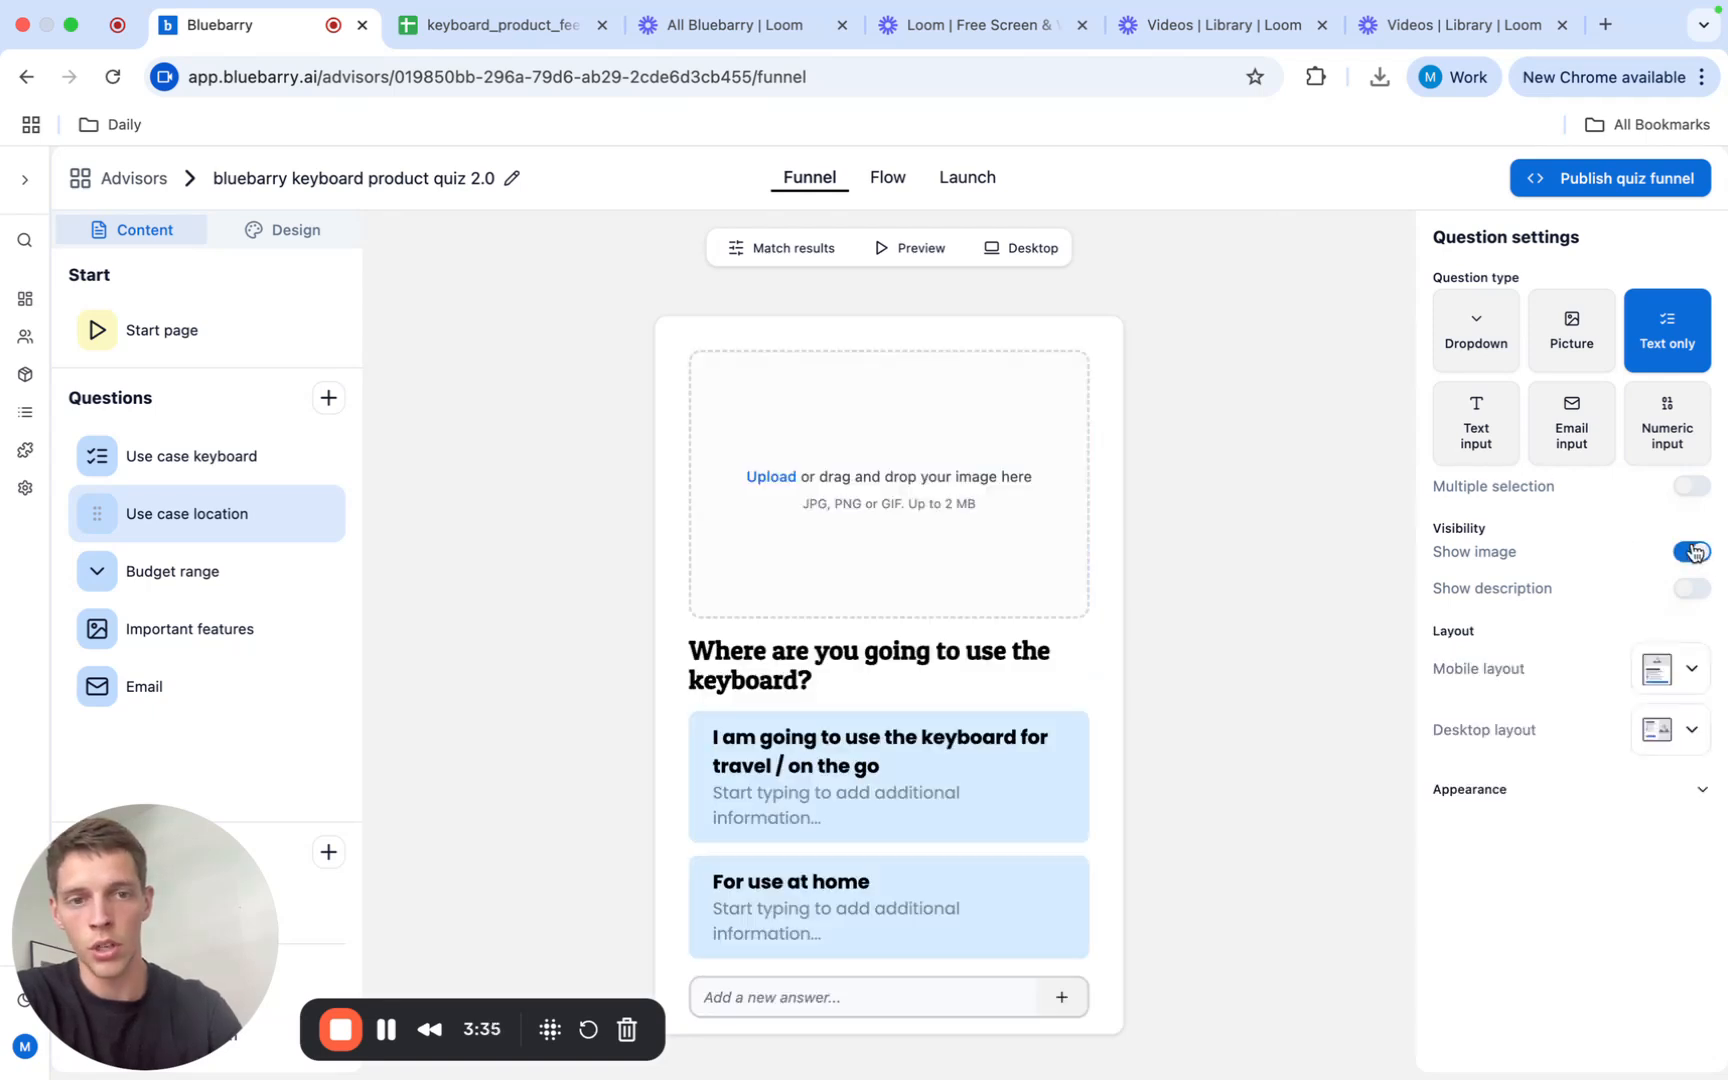
left_click(1676, 670)
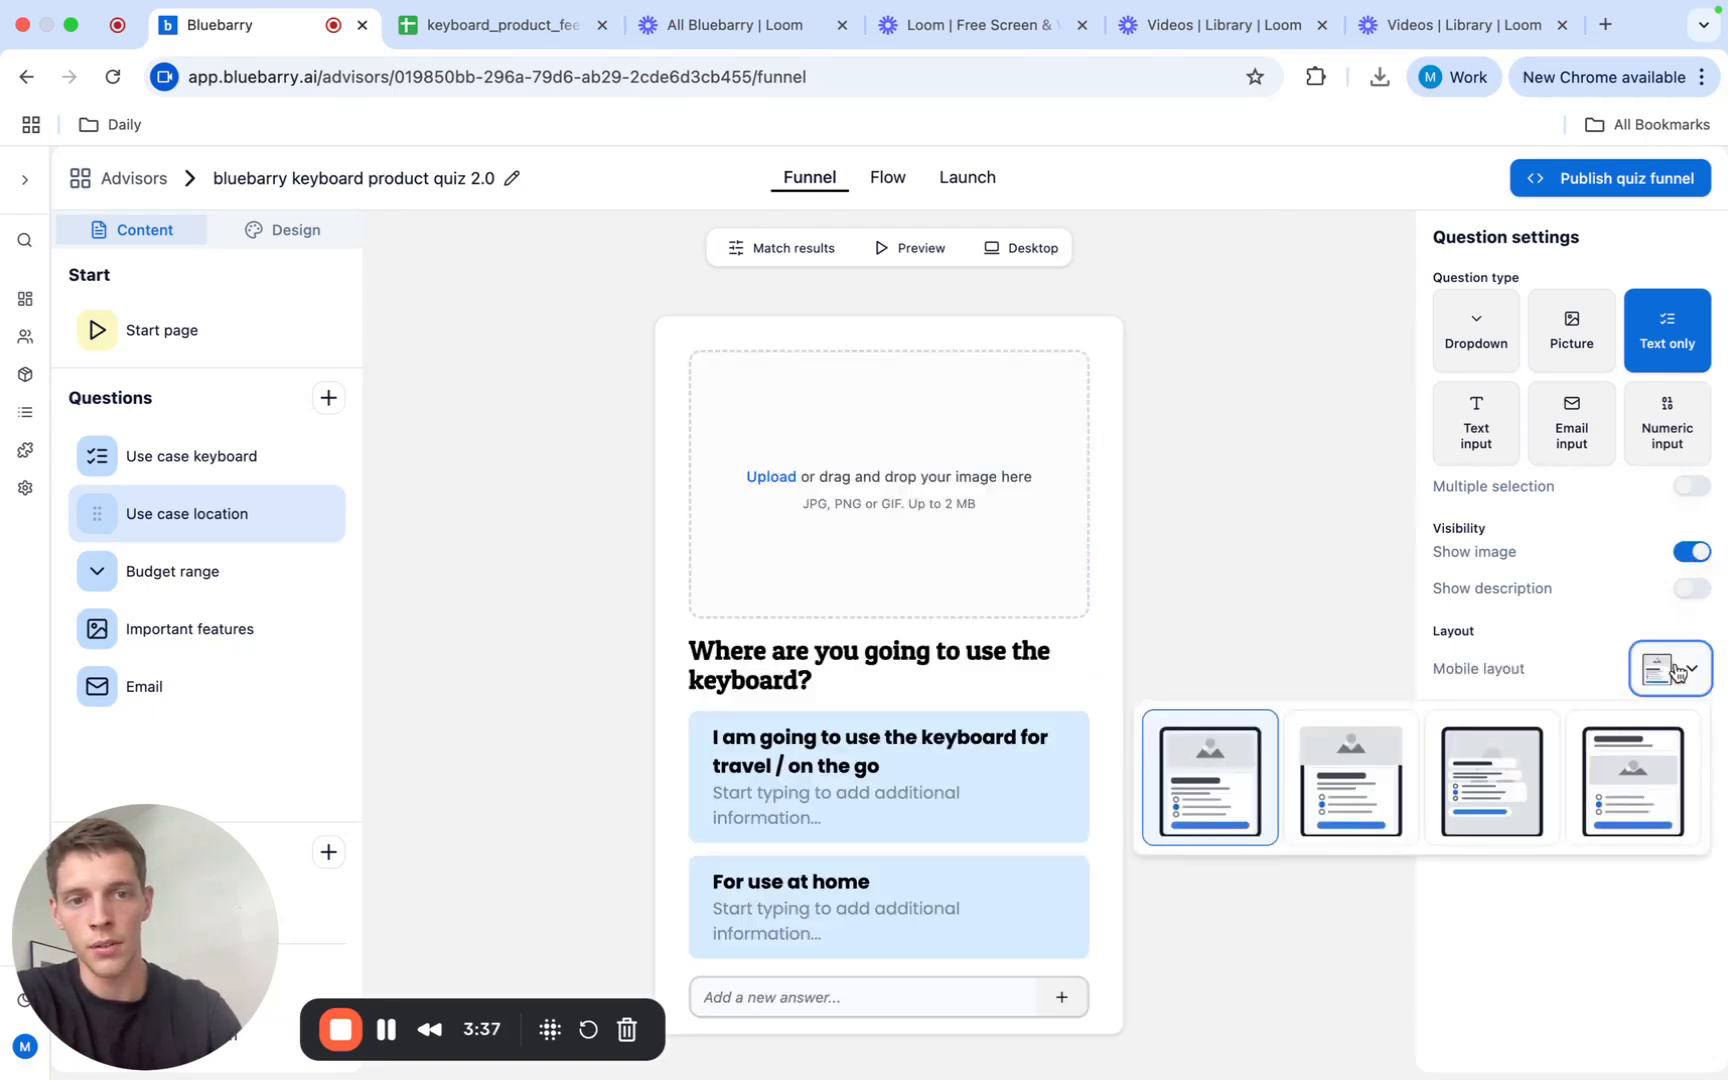
left_click(1305, 772)
left_click(1682, 666)
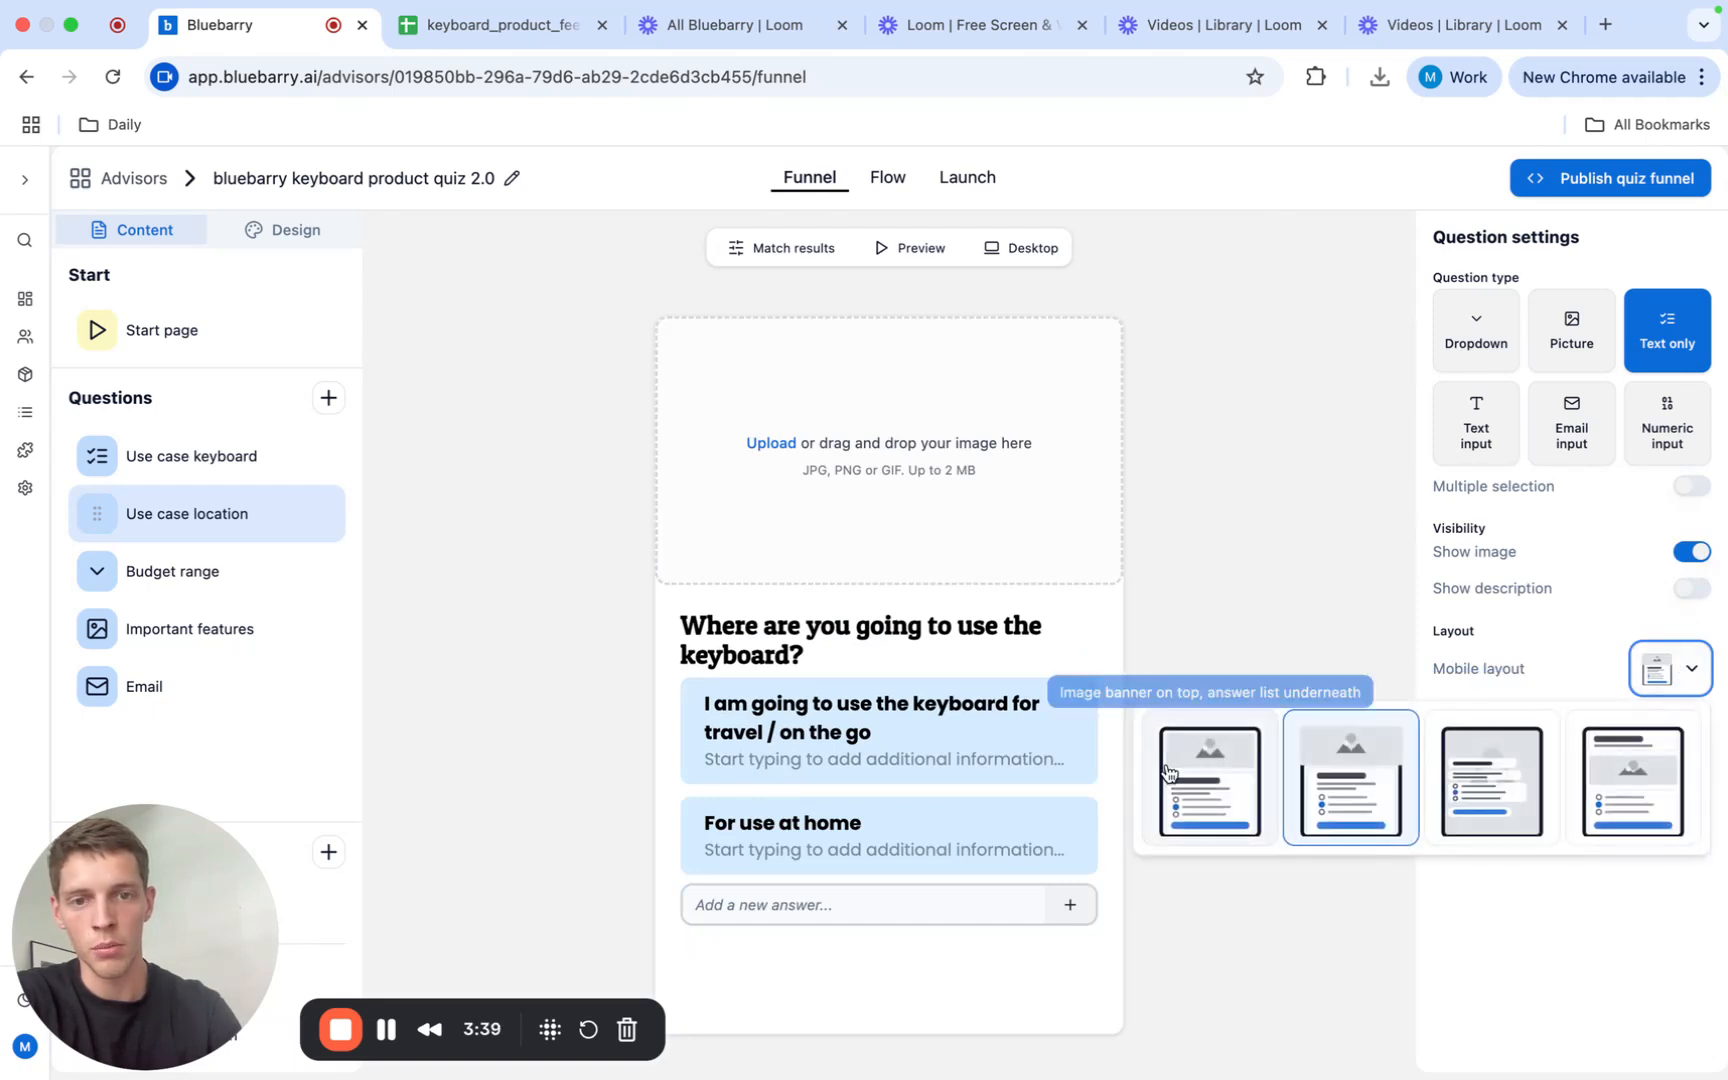
left_click(1483, 782)
left_click(1691, 552)
Step: Set the question type to Picture and give the travel answer the image images (35).jpeg, with the crop enlarged to the picture's full height
left_click(1571, 330)
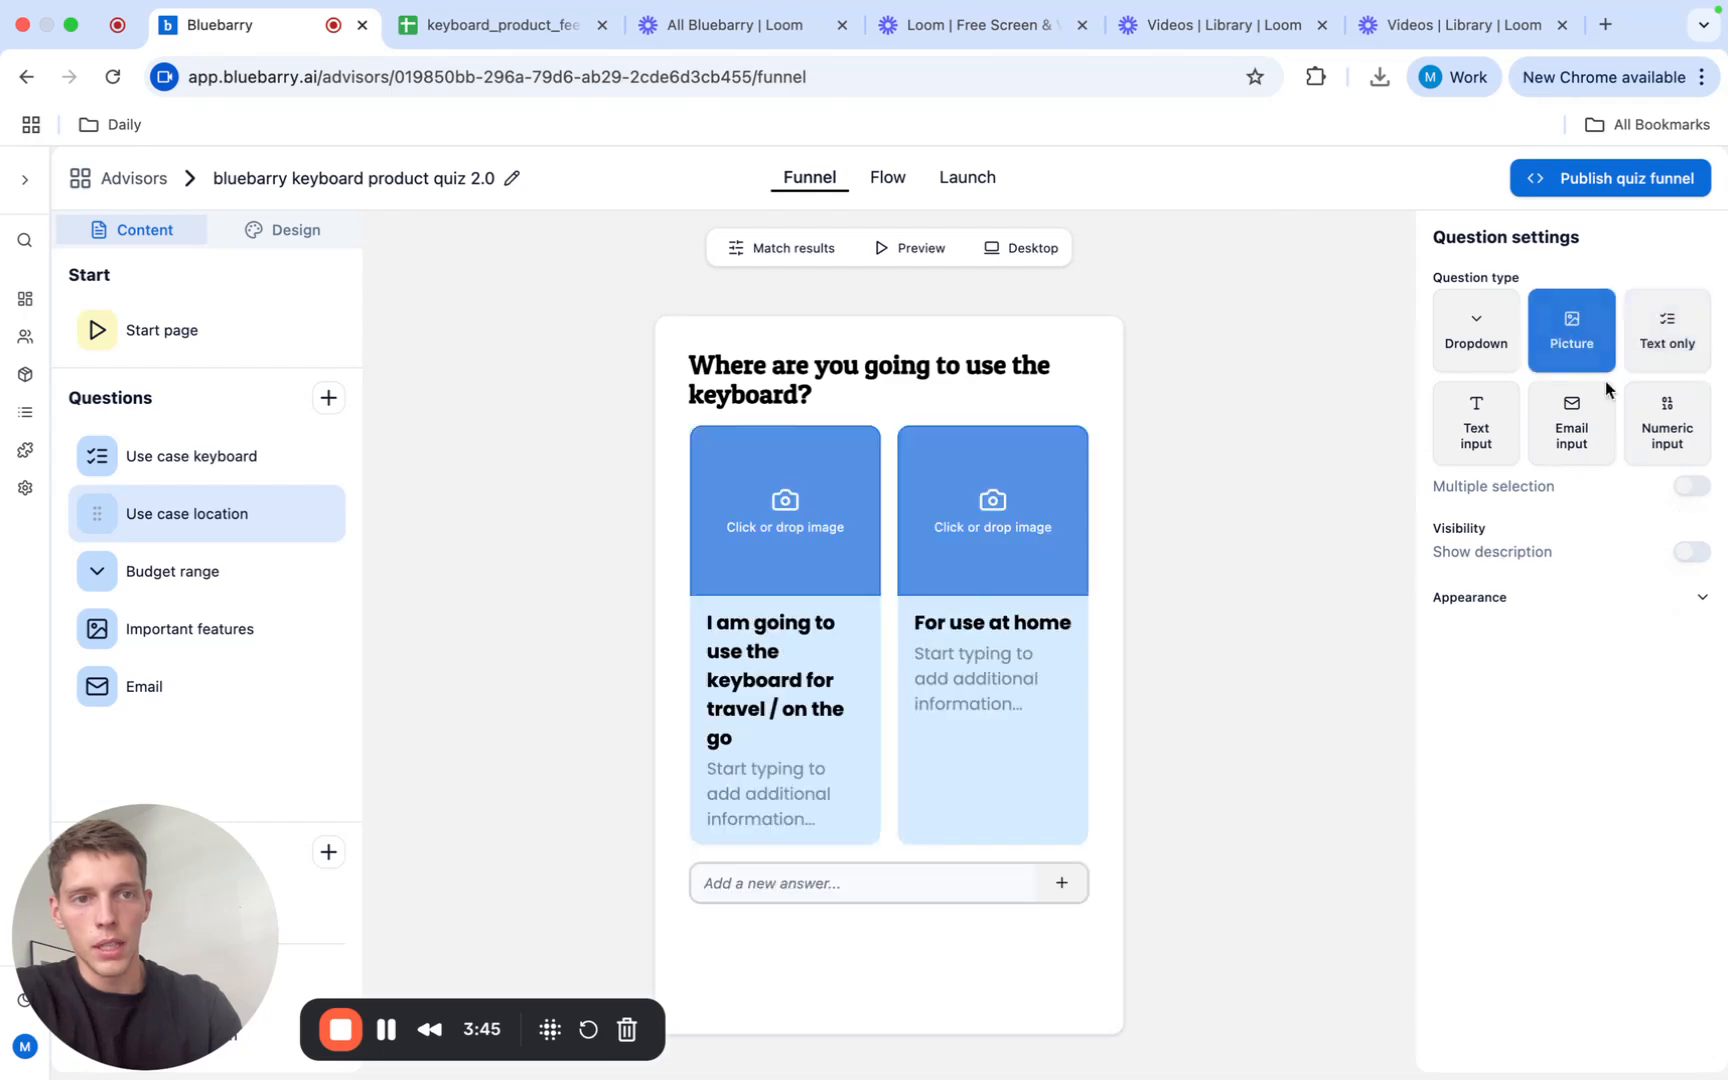
left_click(800, 536)
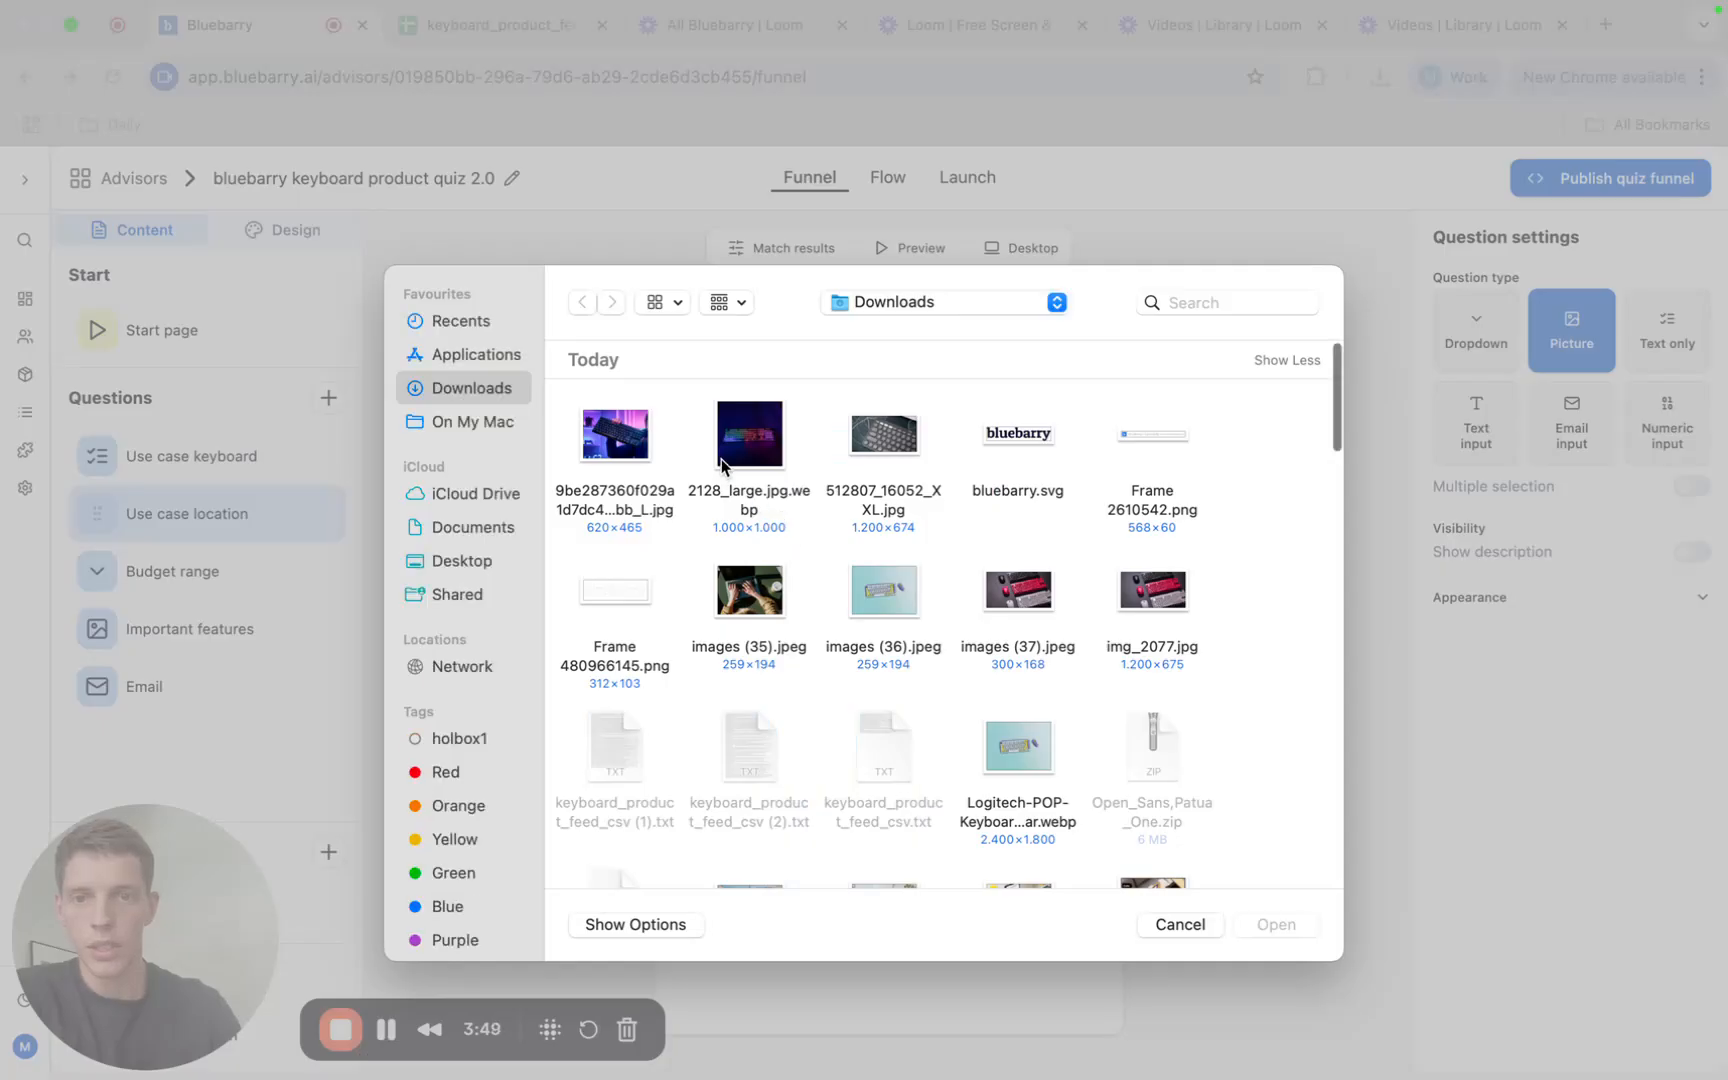
left_click(755, 585)
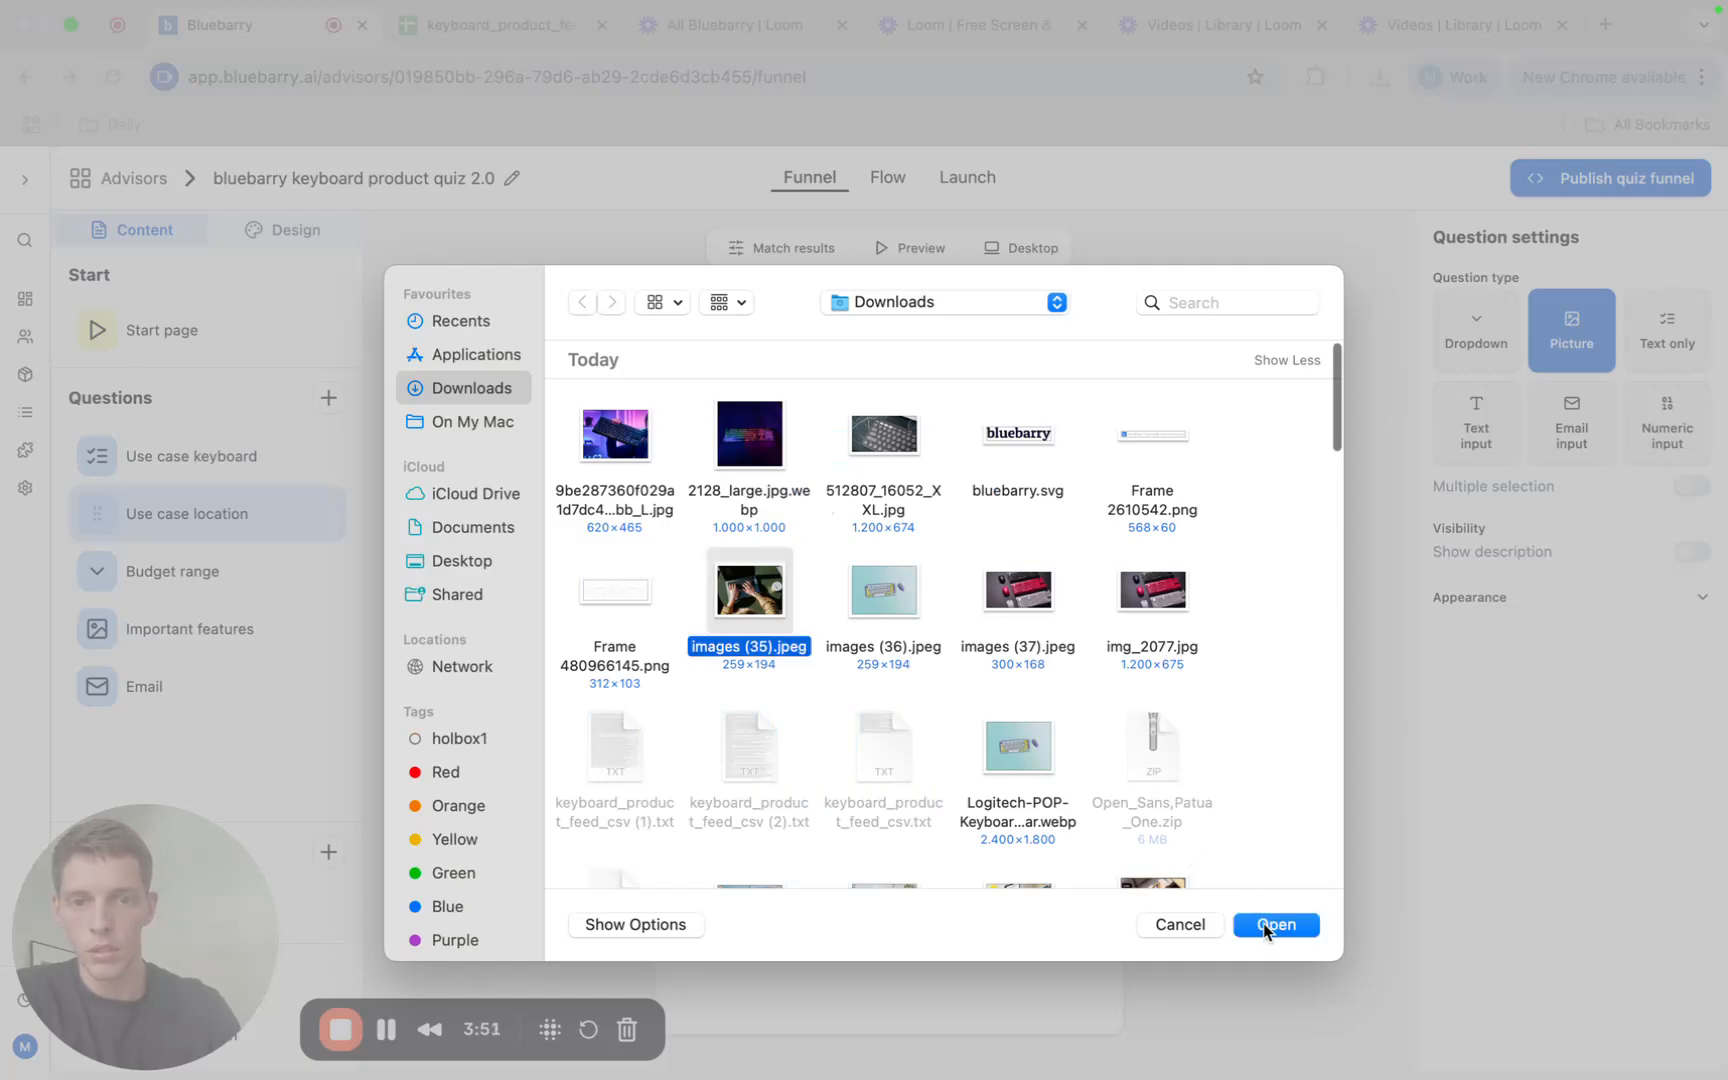
left_click(1264, 923)
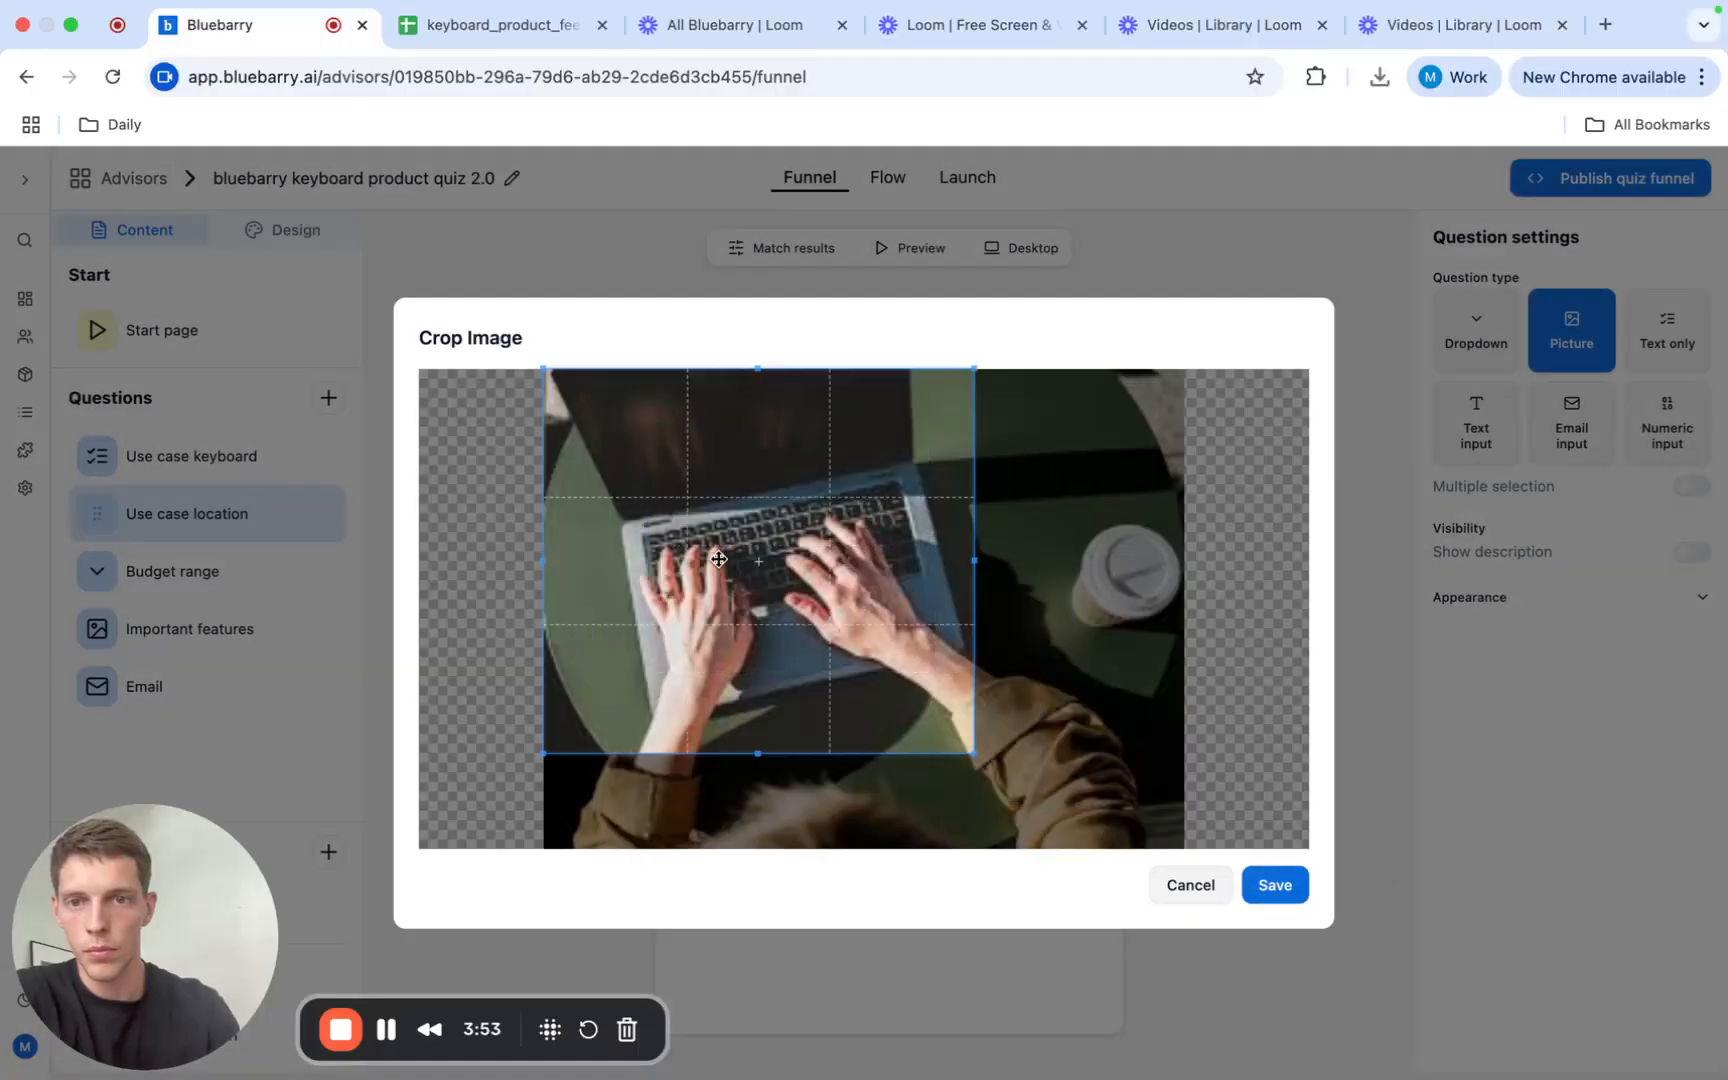
left_click_drag(973, 753, 1085, 849)
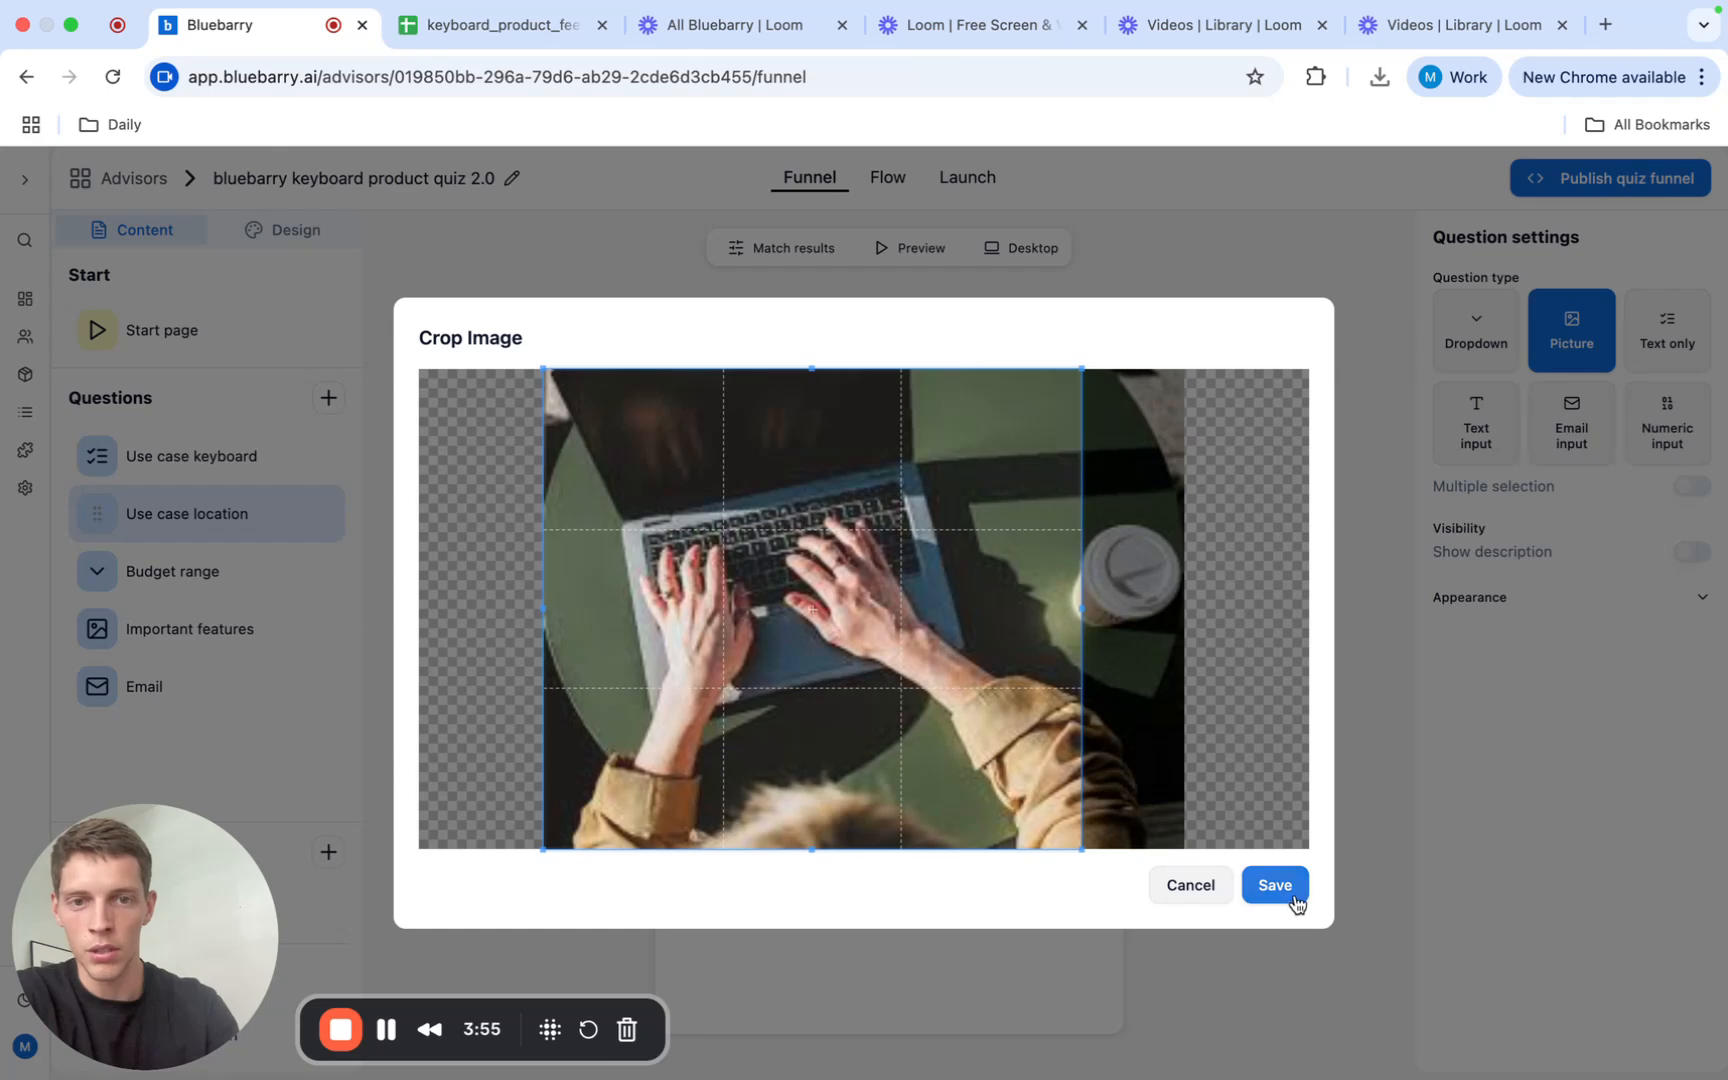
left_click(1280, 889)
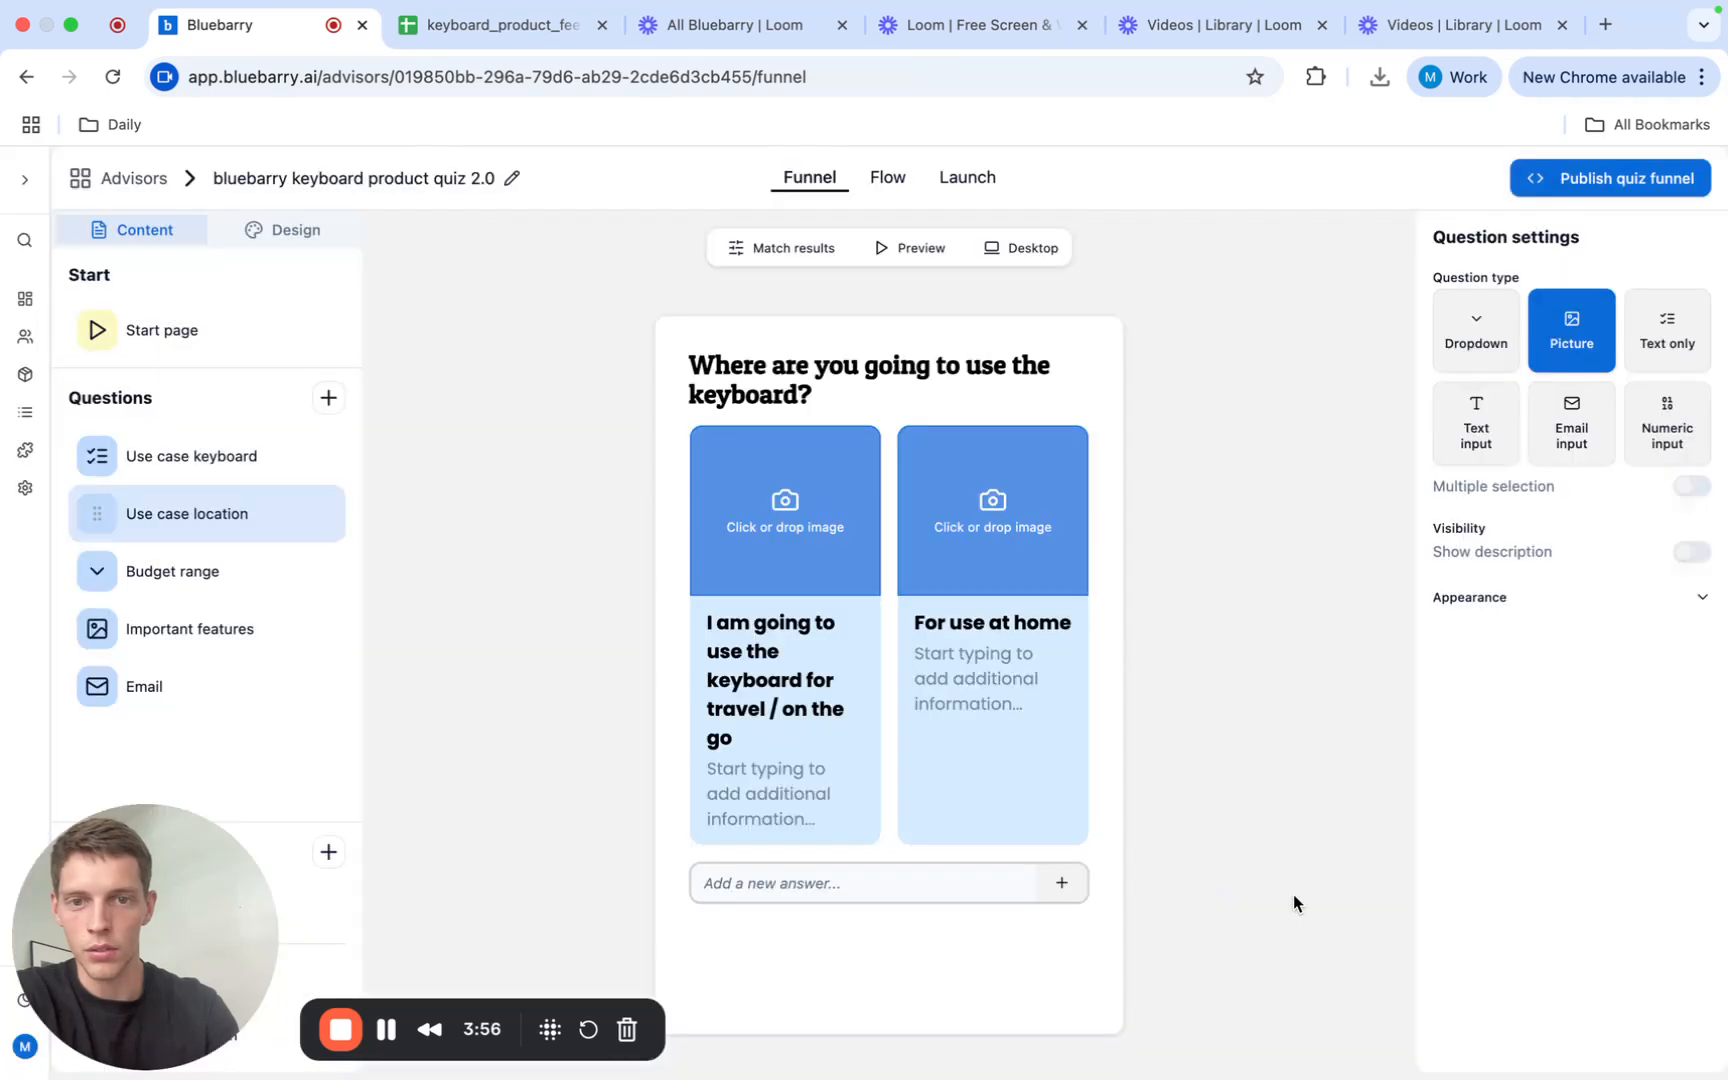
Step: Give the "For use at home" answer the remote-worker home office .webp image, cropped around the central keyboard and mouse
left_click(998, 518)
scroll(845, 610, "down", 5)
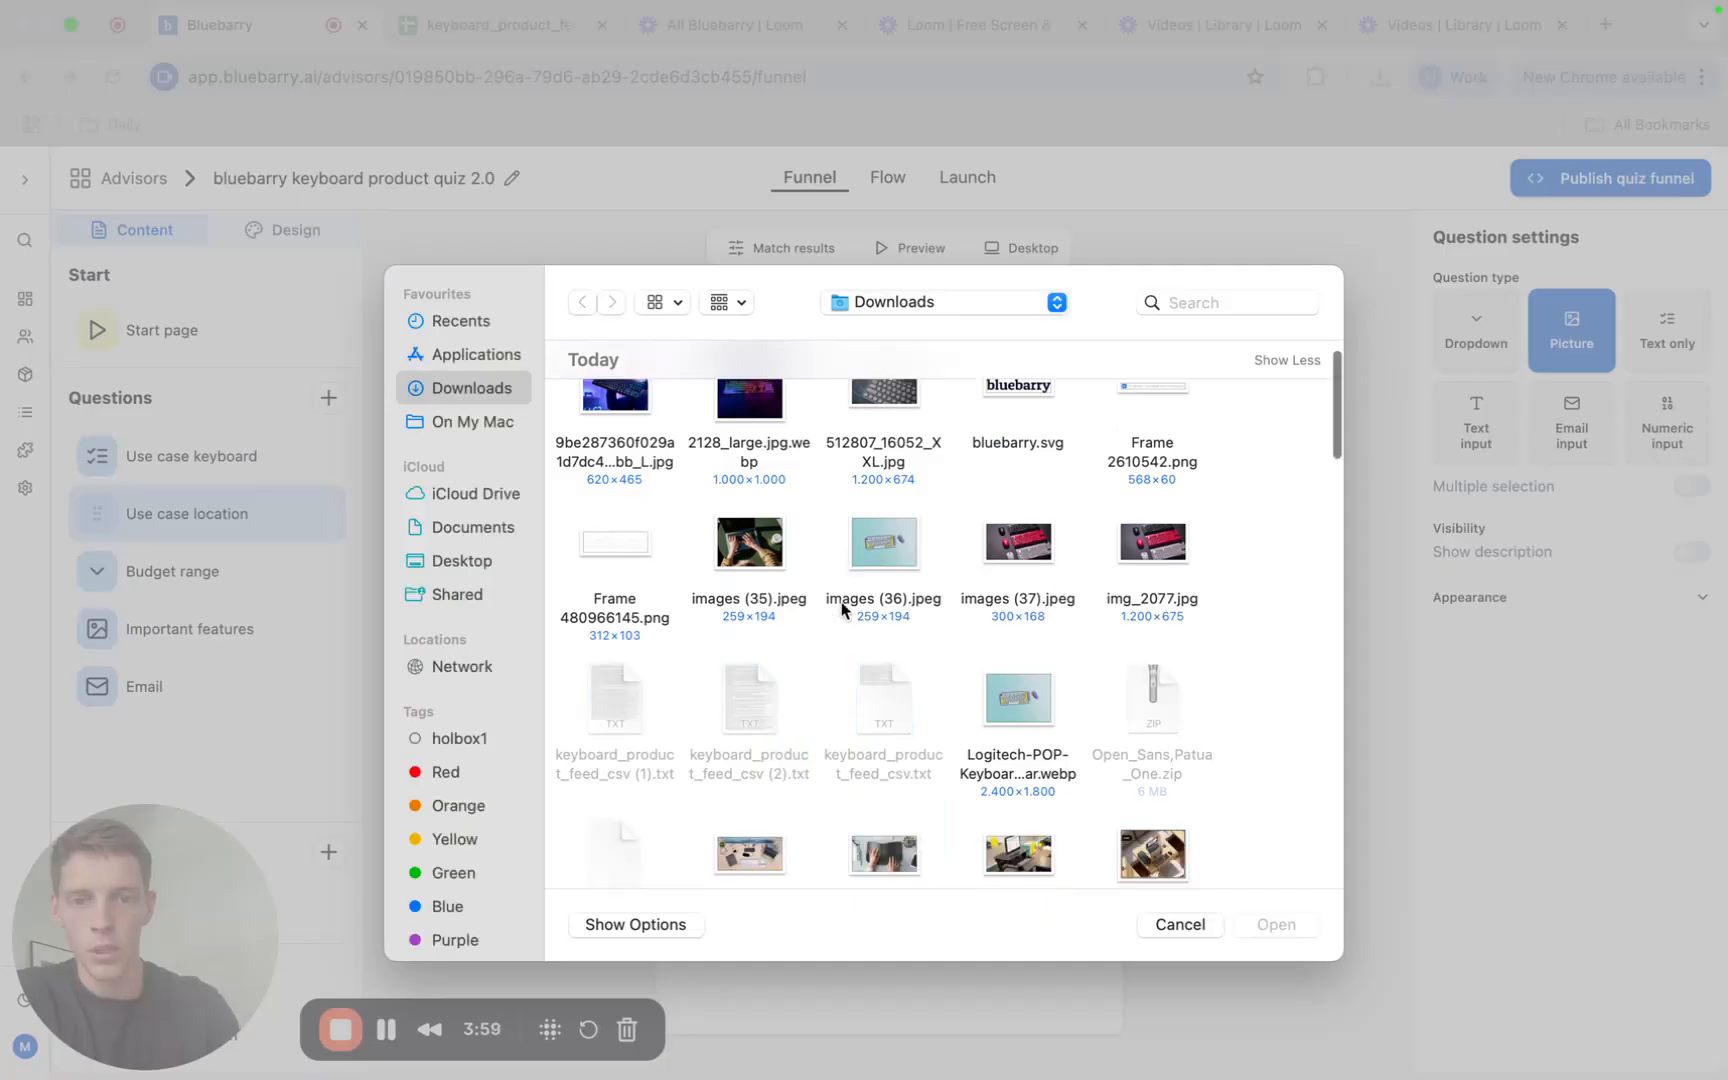
left_click(905, 705)
key("Left")
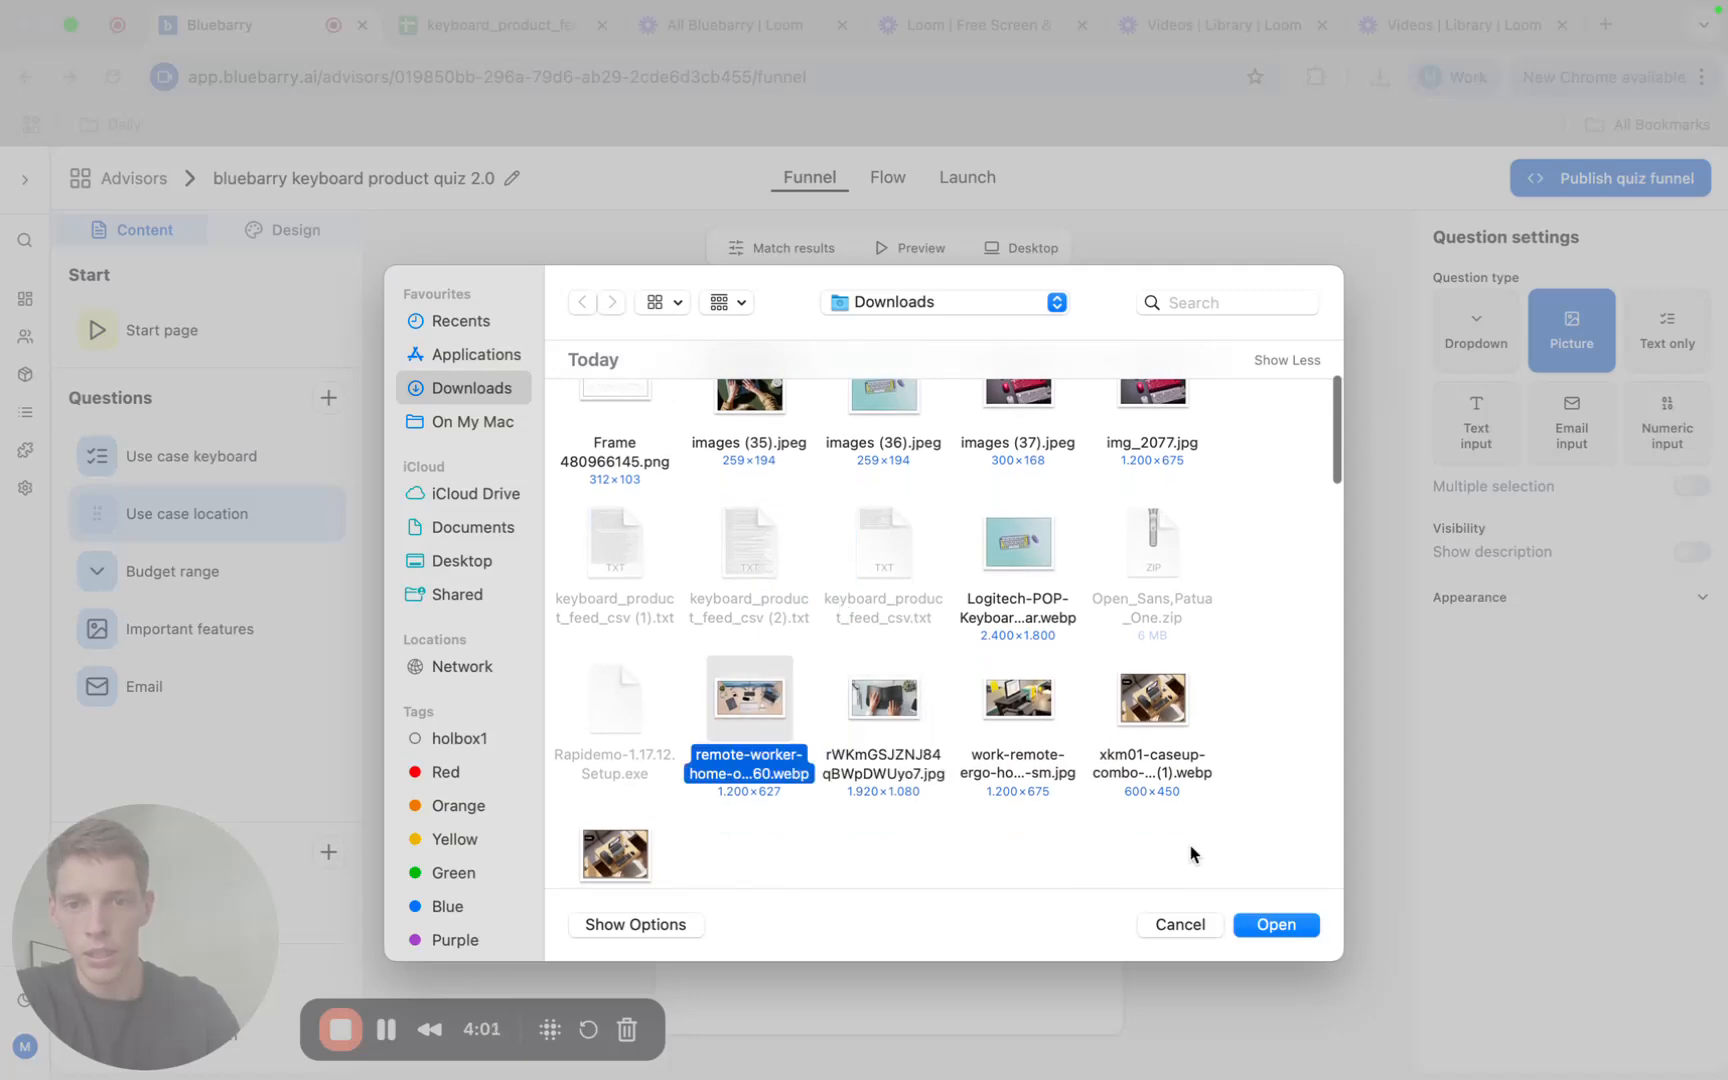
left_click(1285, 930)
left_click_drag(948, 610, 754, 537)
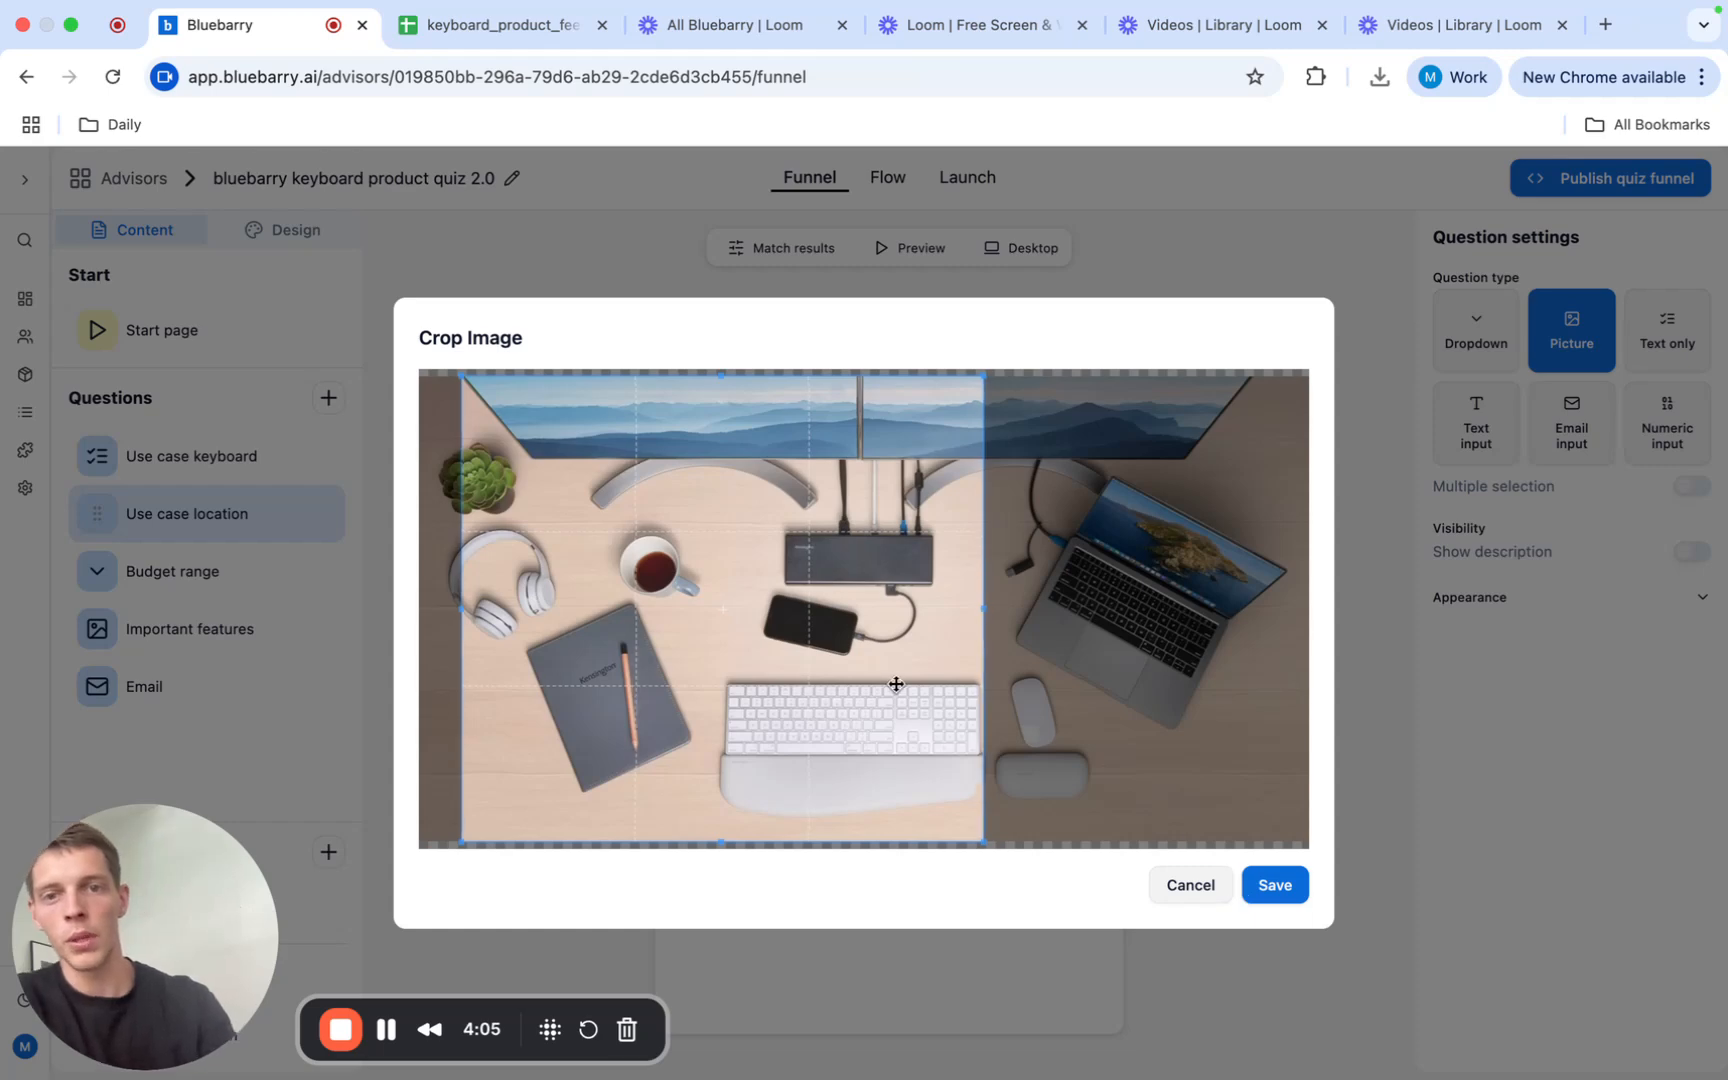
left_click_drag(894, 684, 1005, 684)
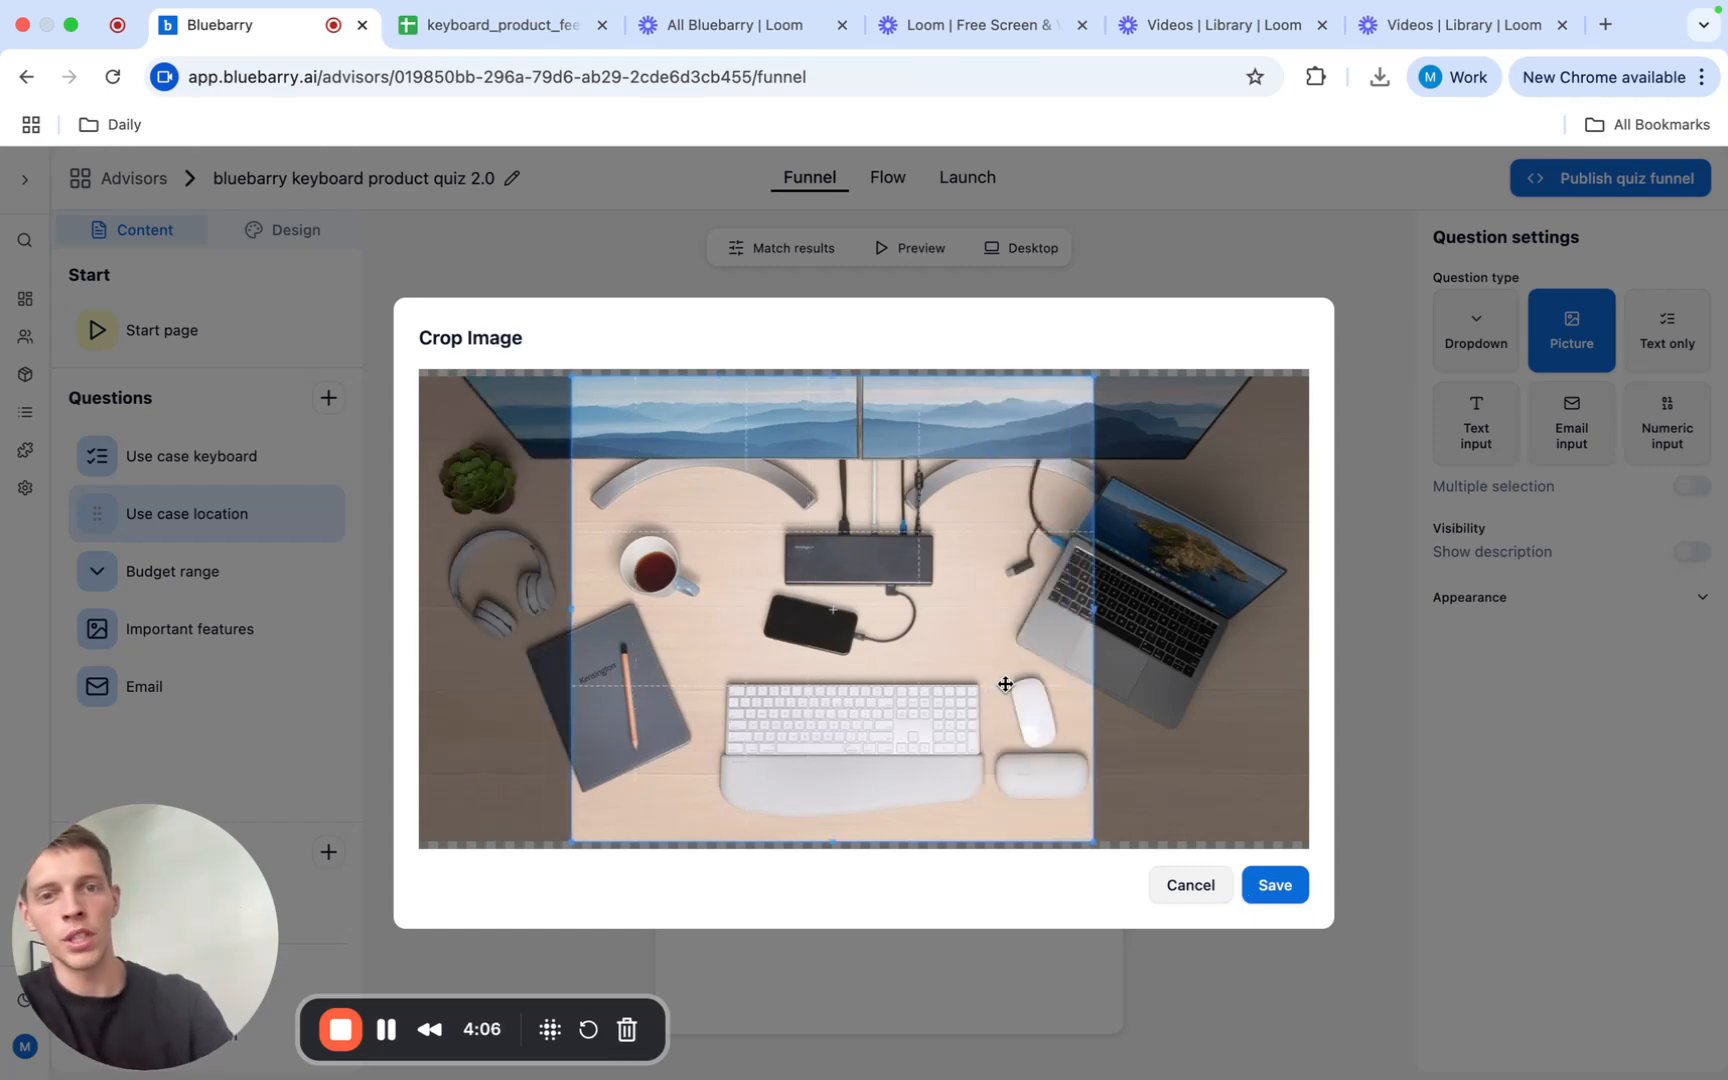
left_click(1277, 886)
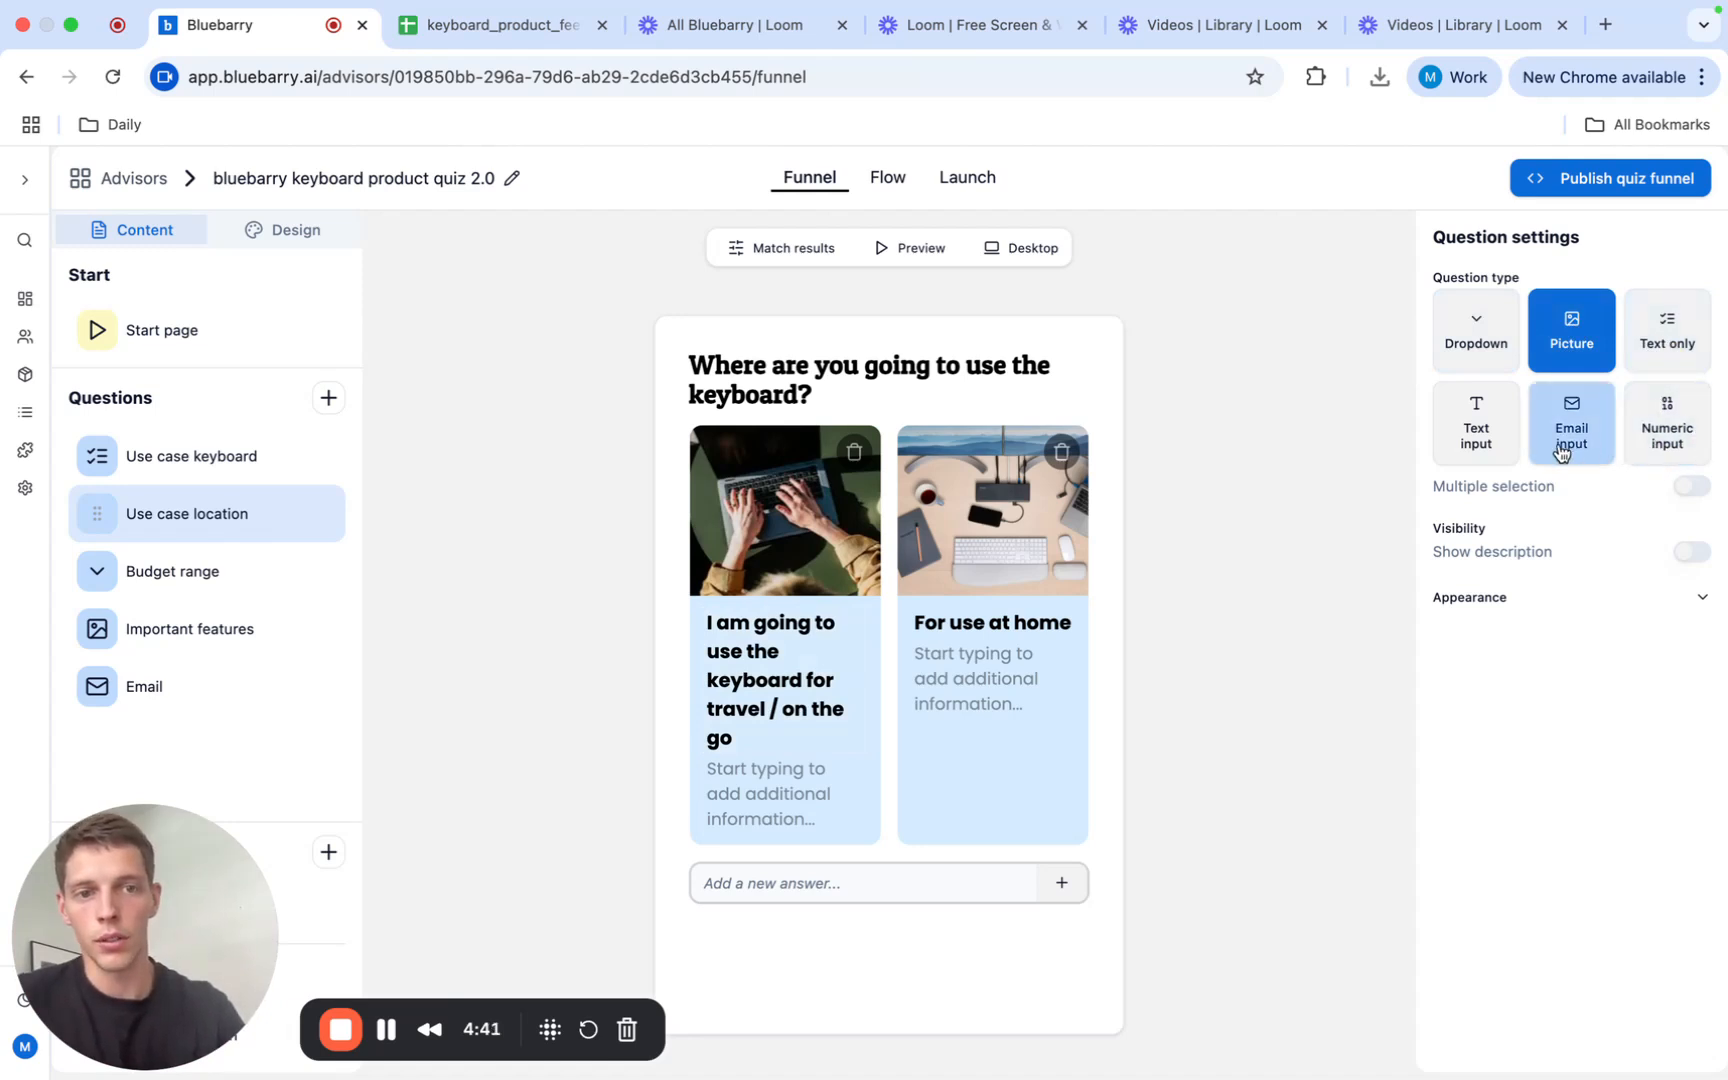
Step: Open the Email question, check its title, and change its button text to "go to the results"
left_click(181, 686)
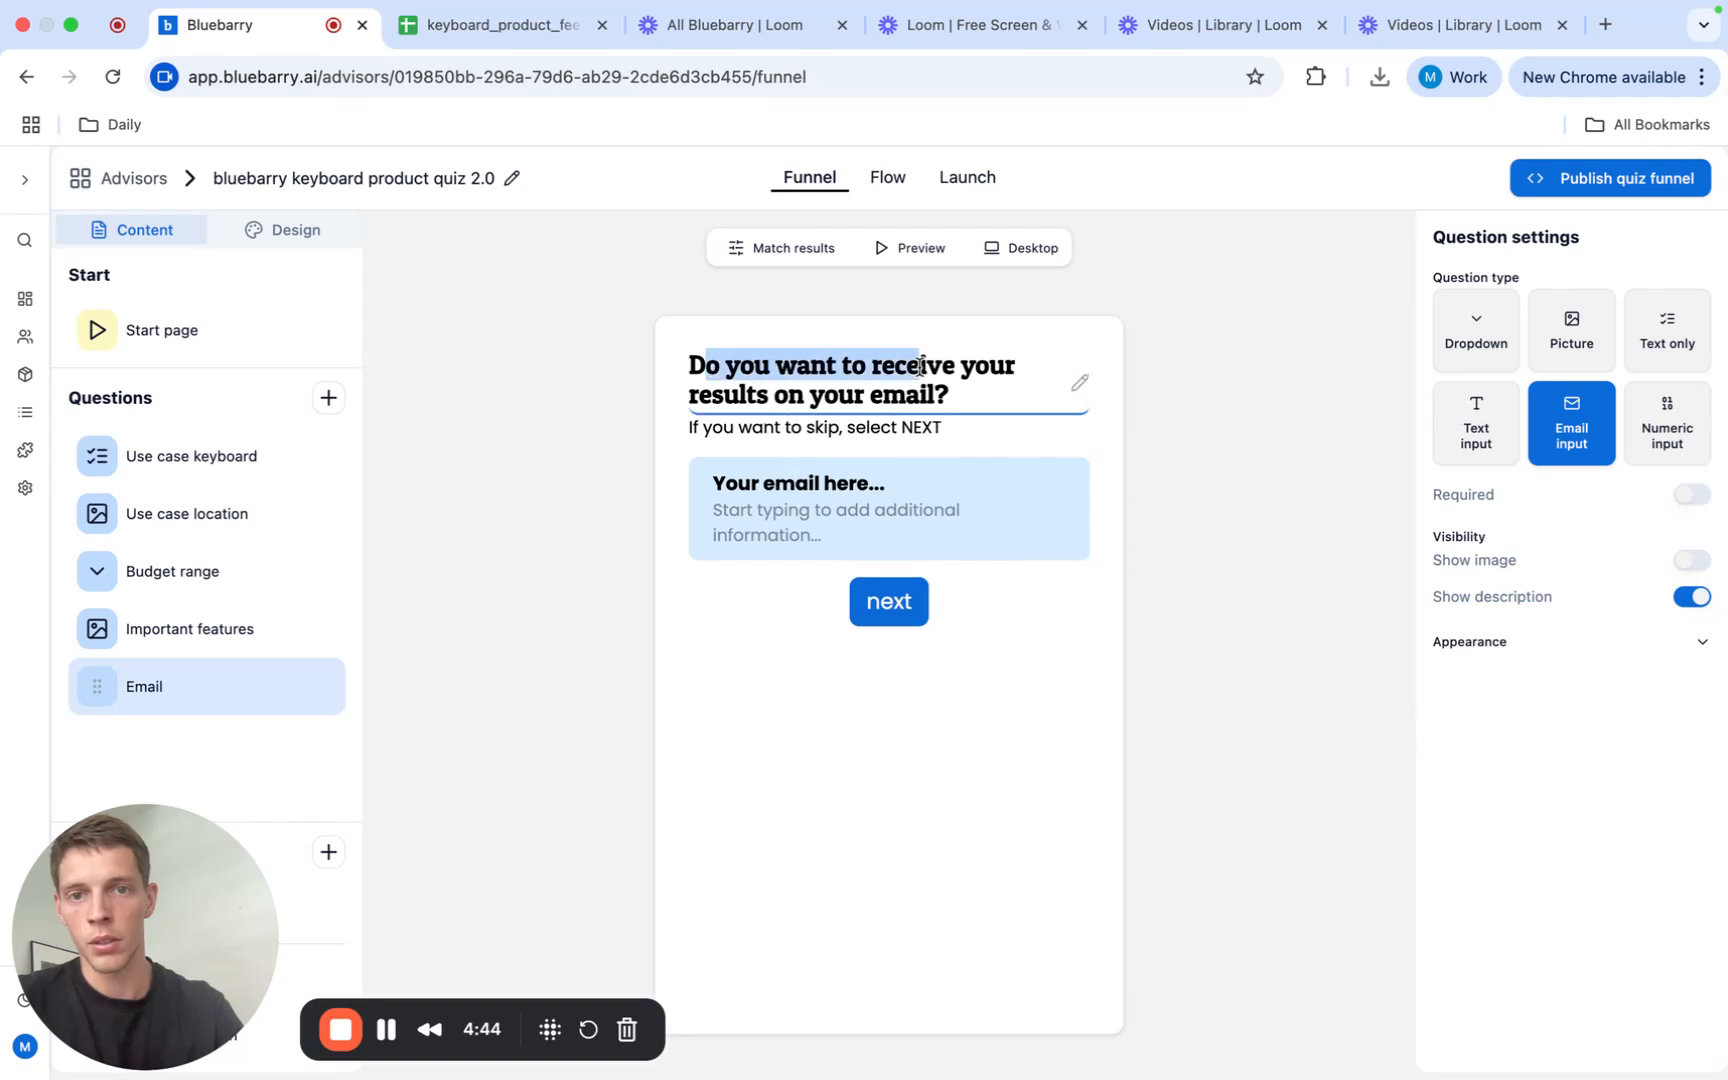
left_click(984, 391)
left_click_drag(984, 391, 625, 381)
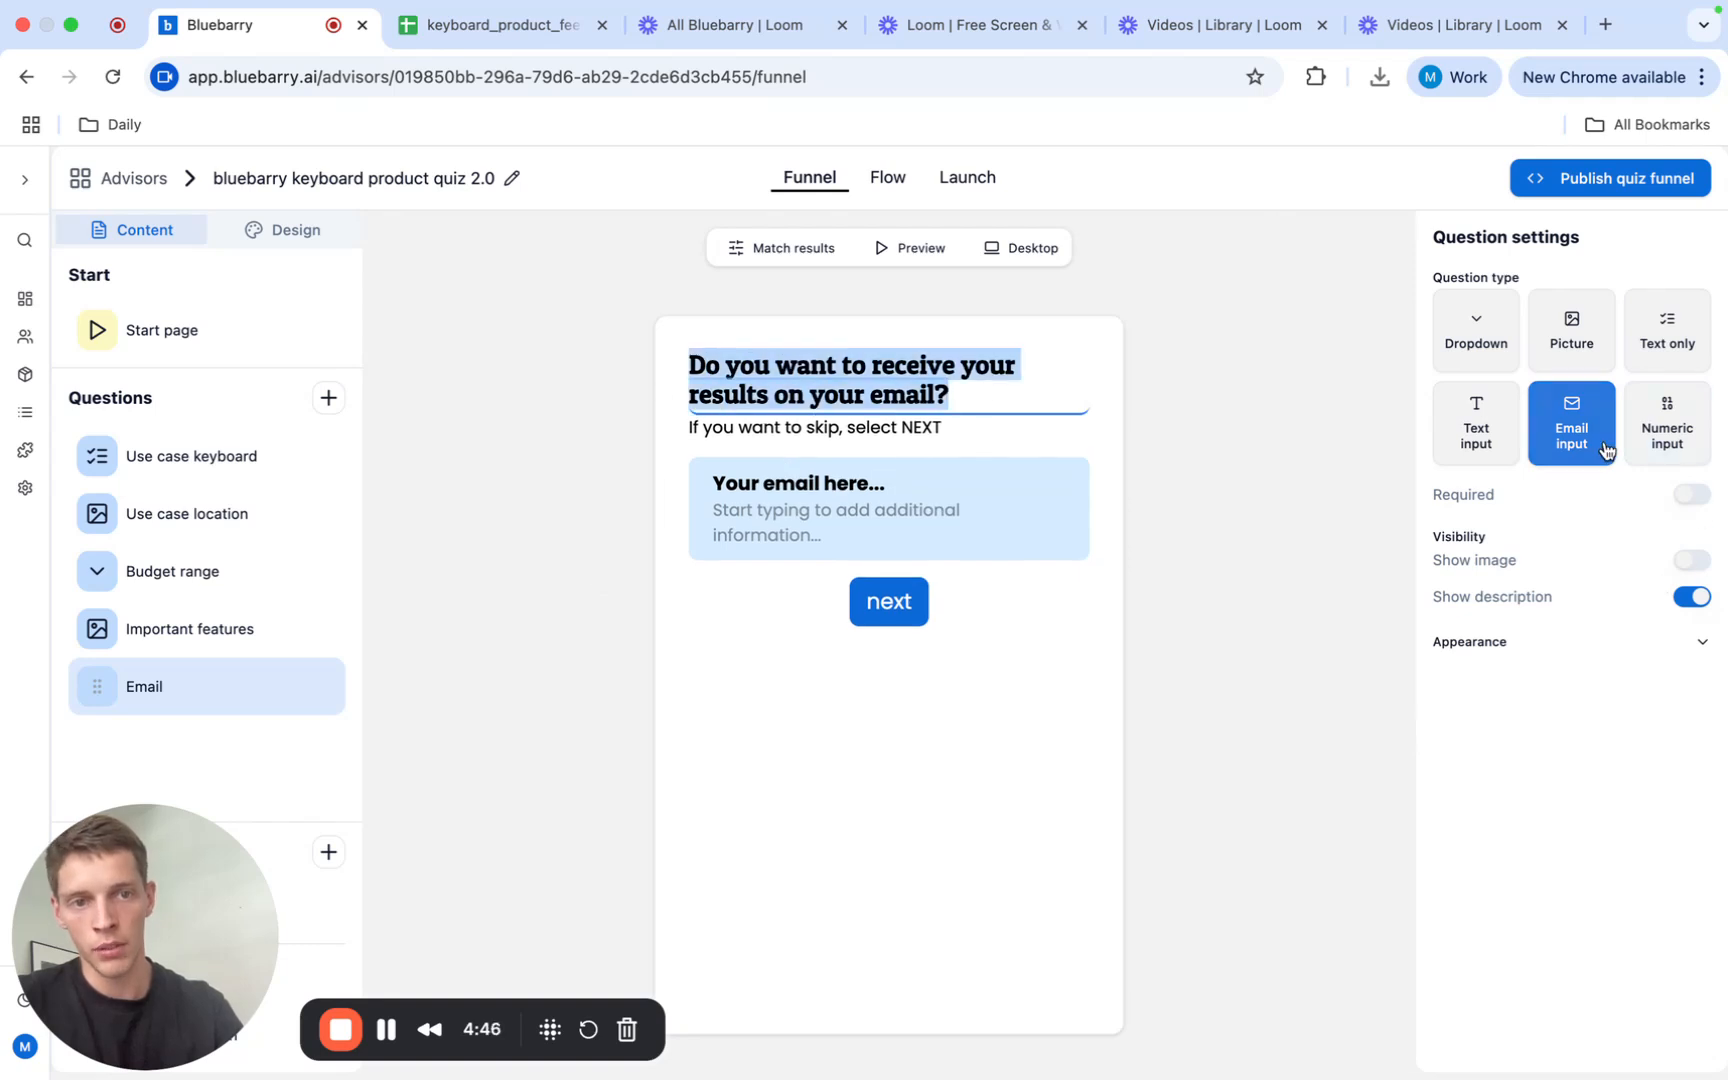
left_click(1390, 539)
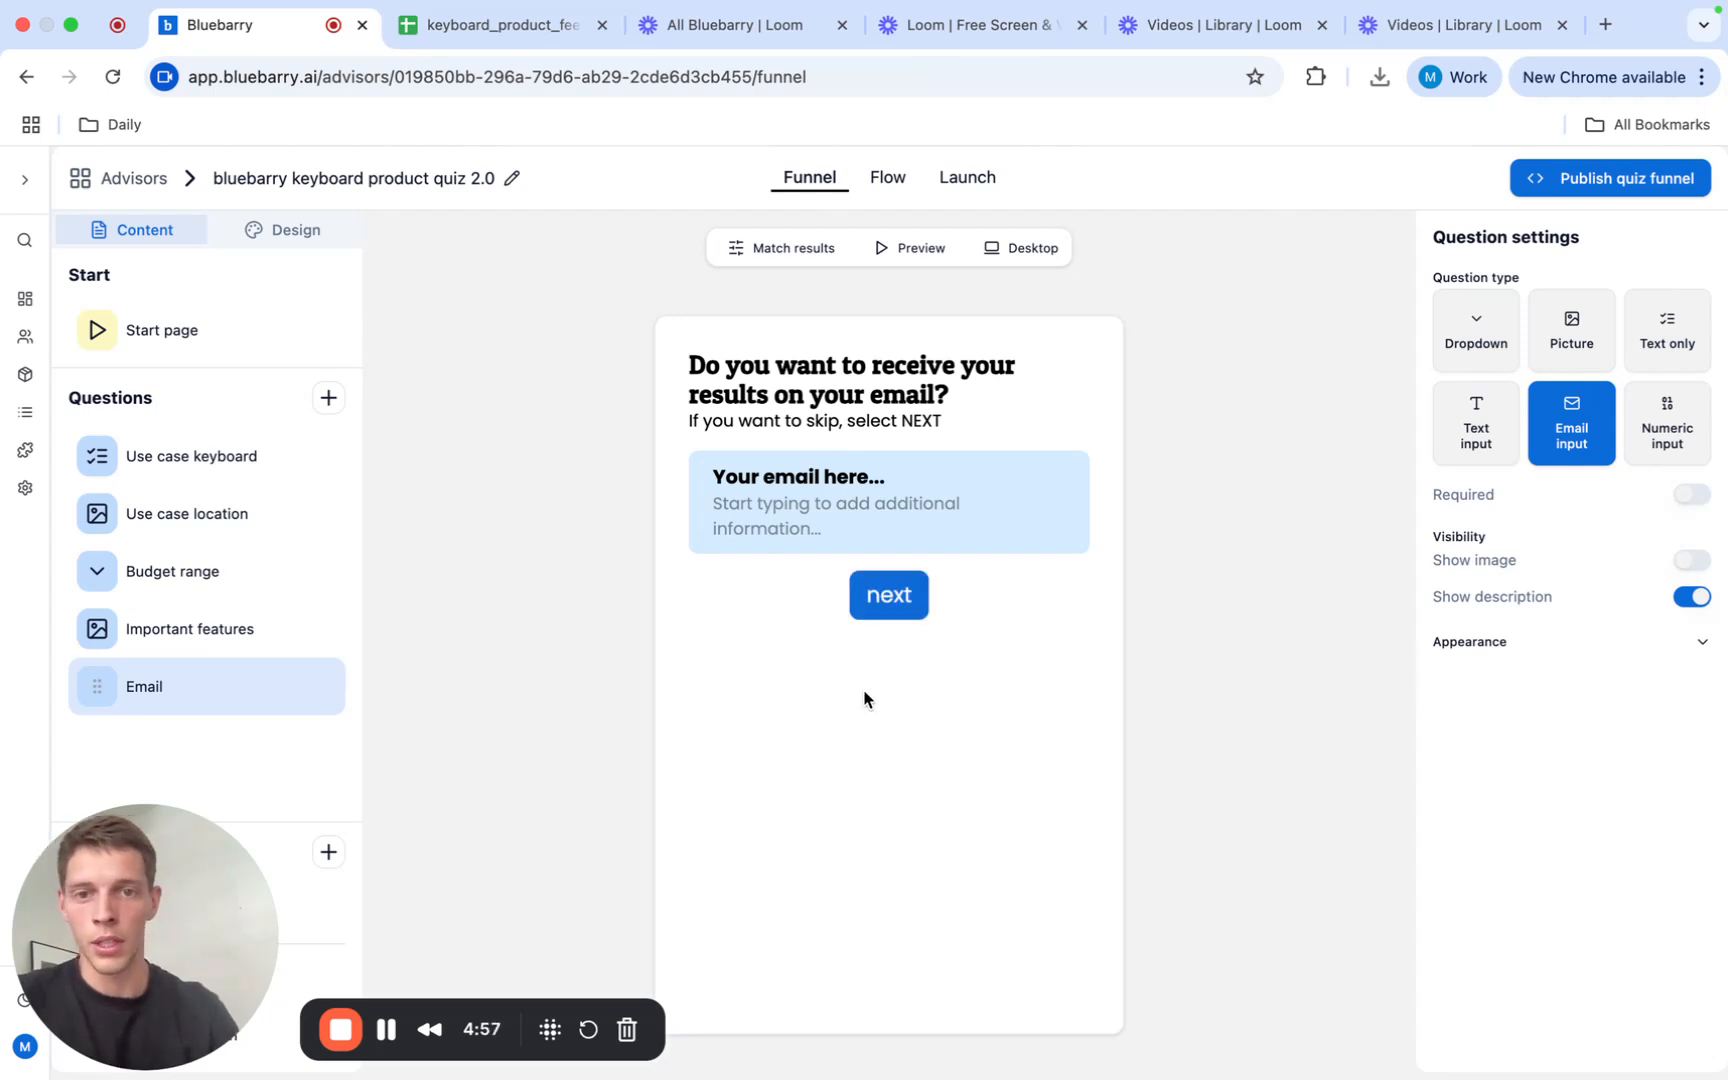
left_click(889, 595)
key("super+a")
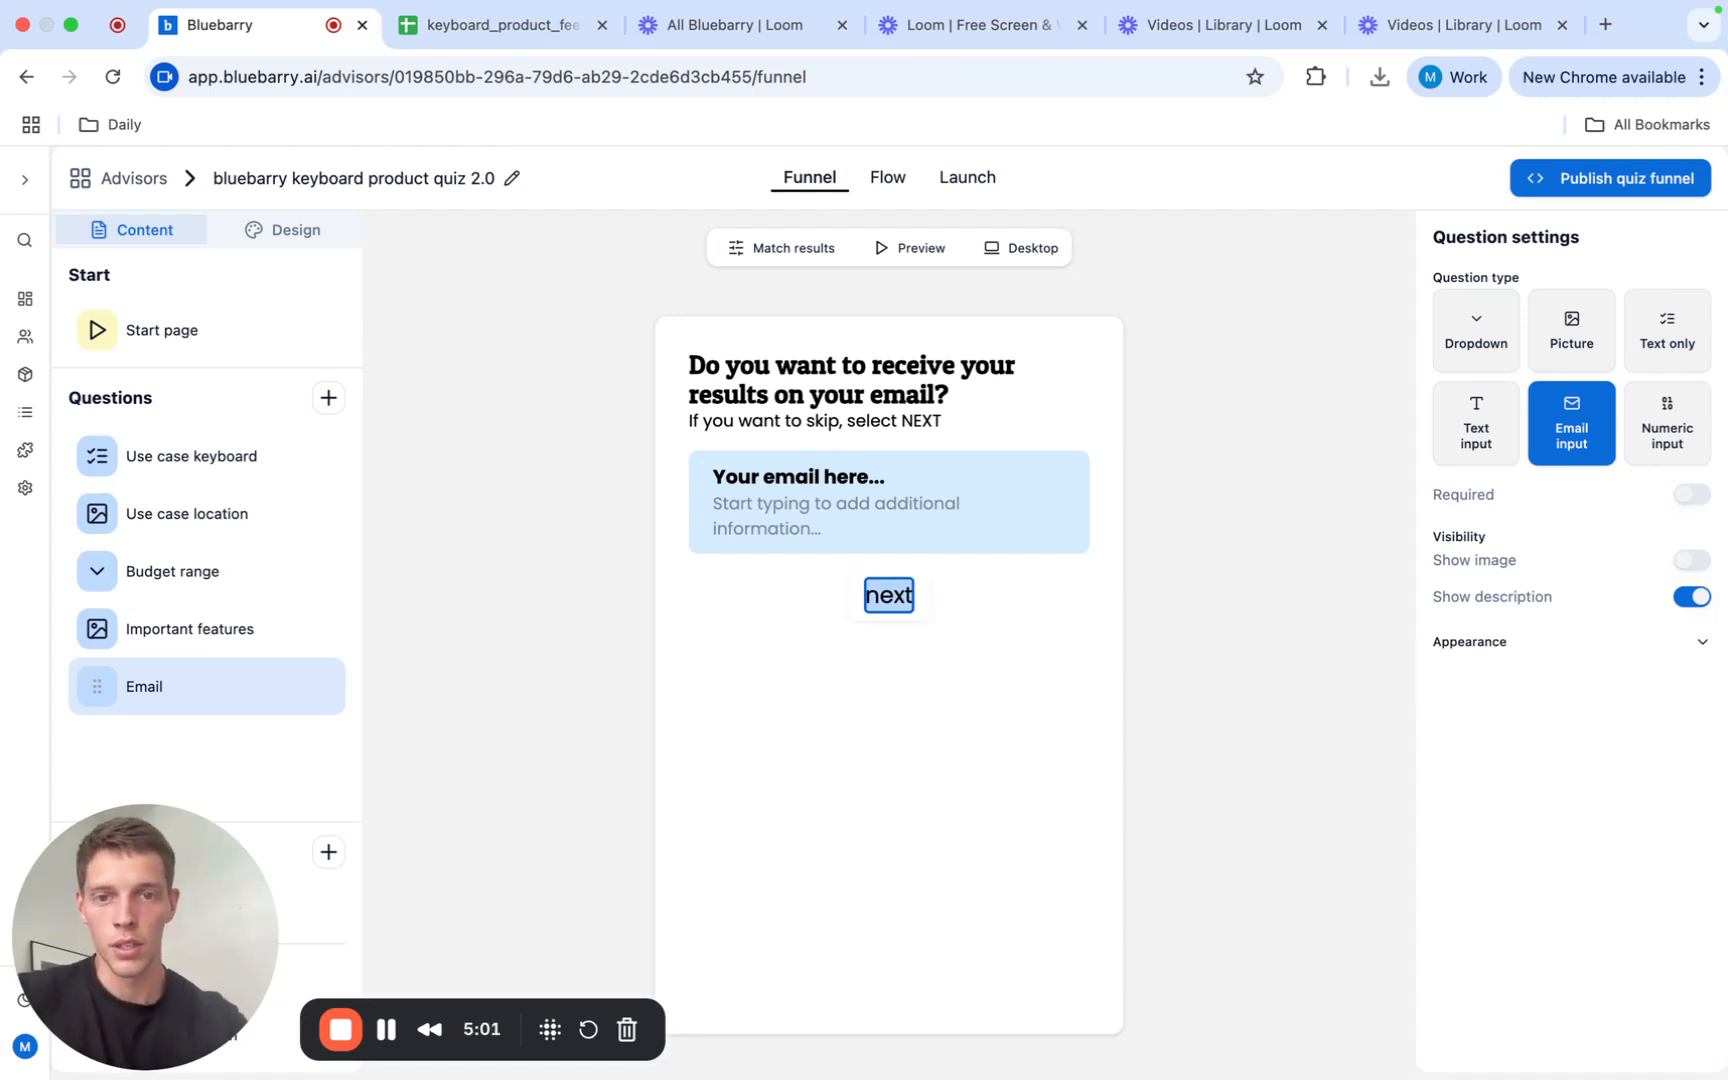
left_click(908, 602)
type("A")
key("super+a")
type("go ")
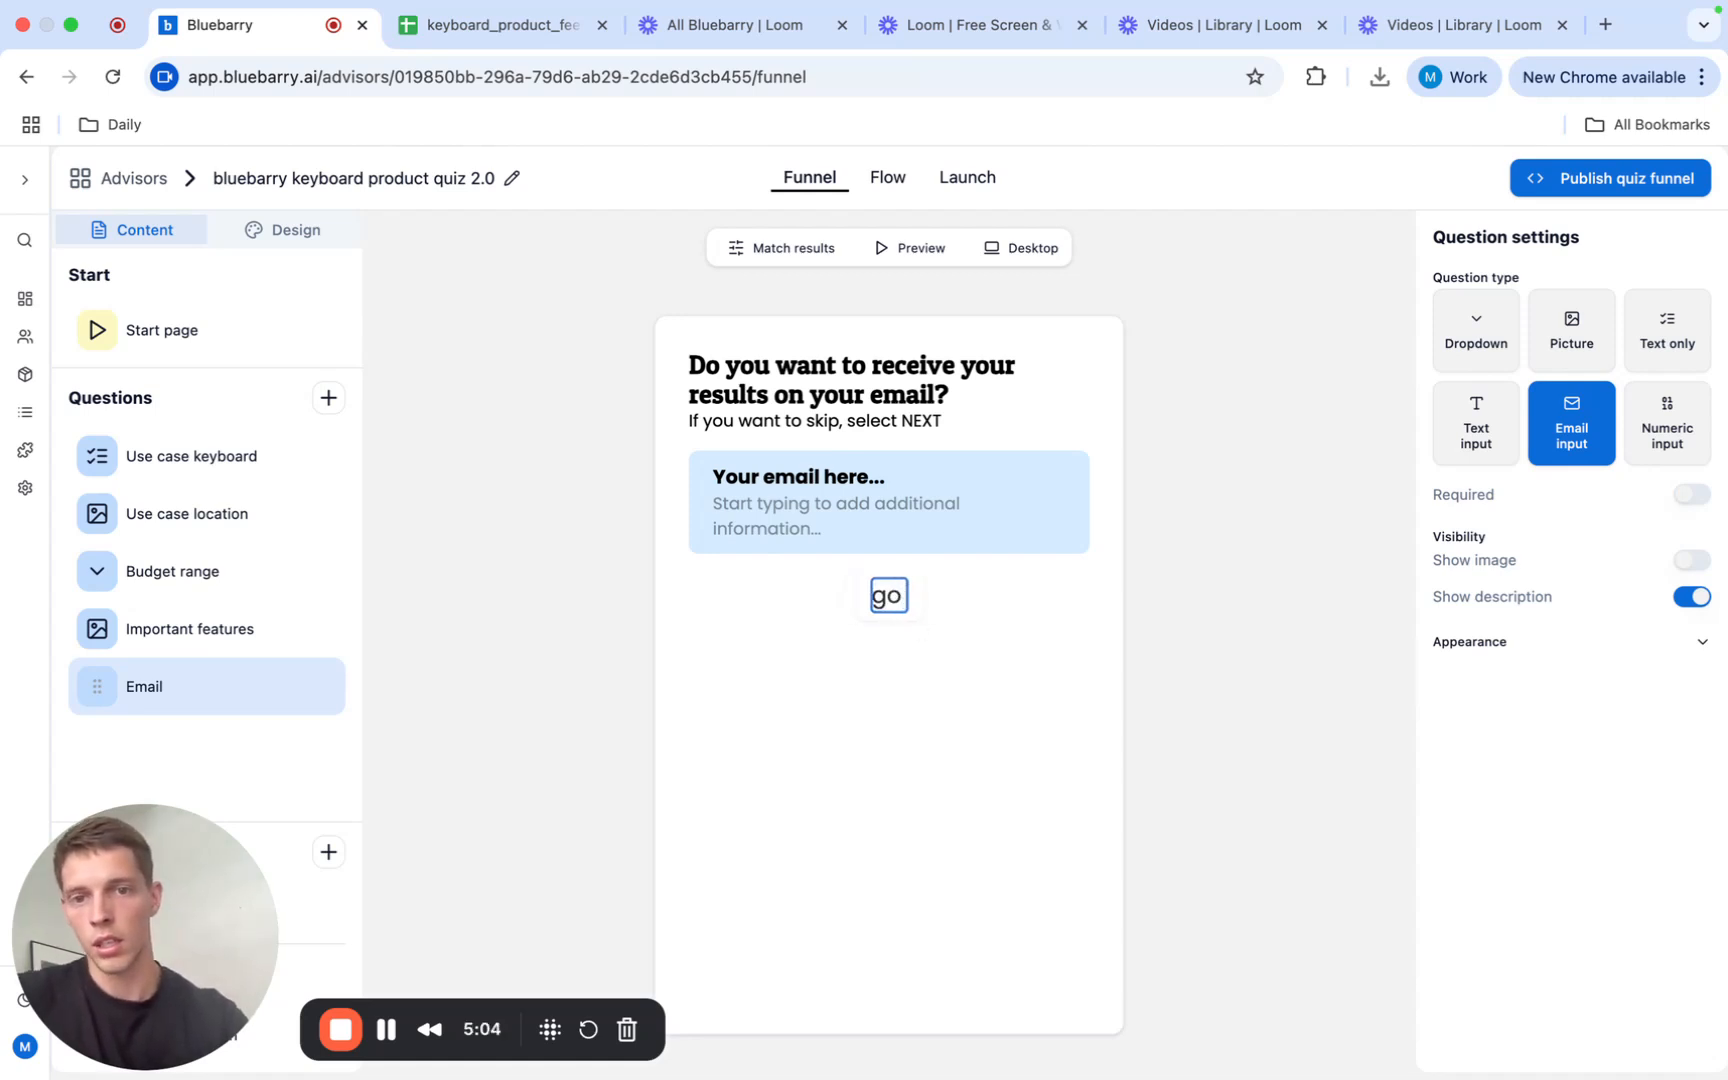
type("the")
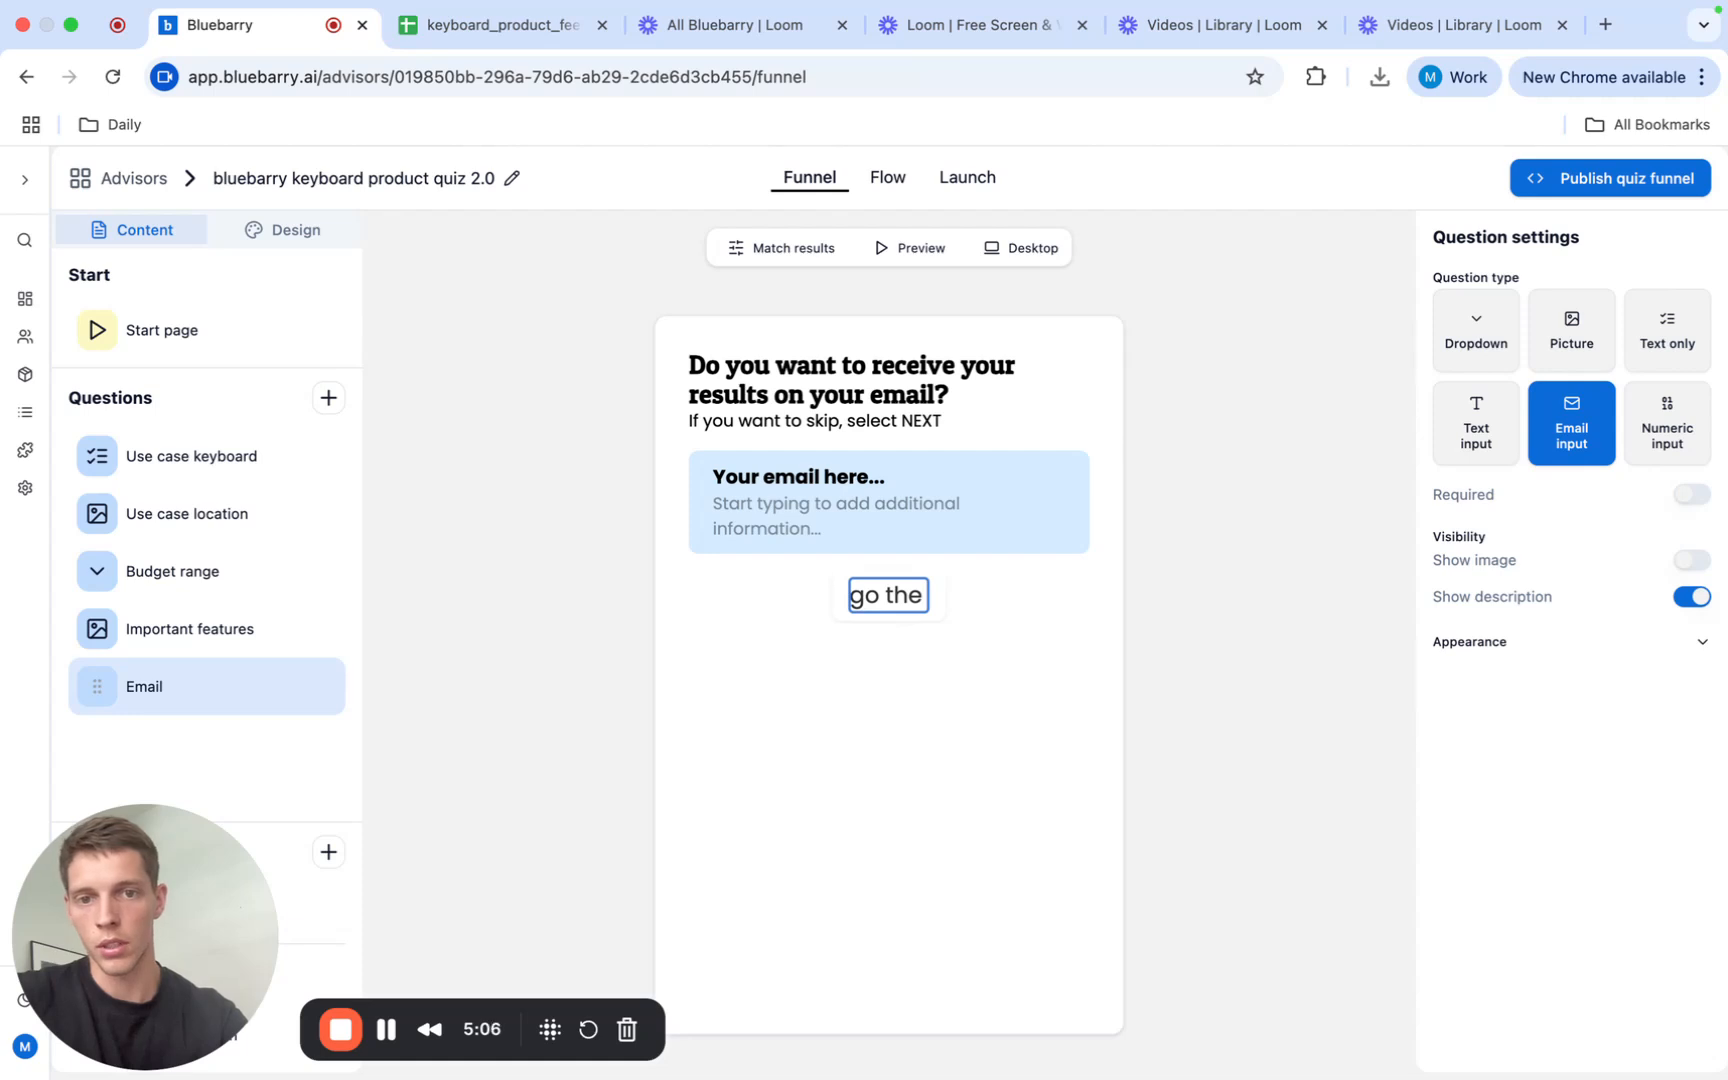
key("BackSpace")
key("BackSpace")
key("BackSpace")
type("to the re")
Step: Look at the Use case location and Budget range questions, then check the Email question's appearance and background color options
left_click(195, 516)
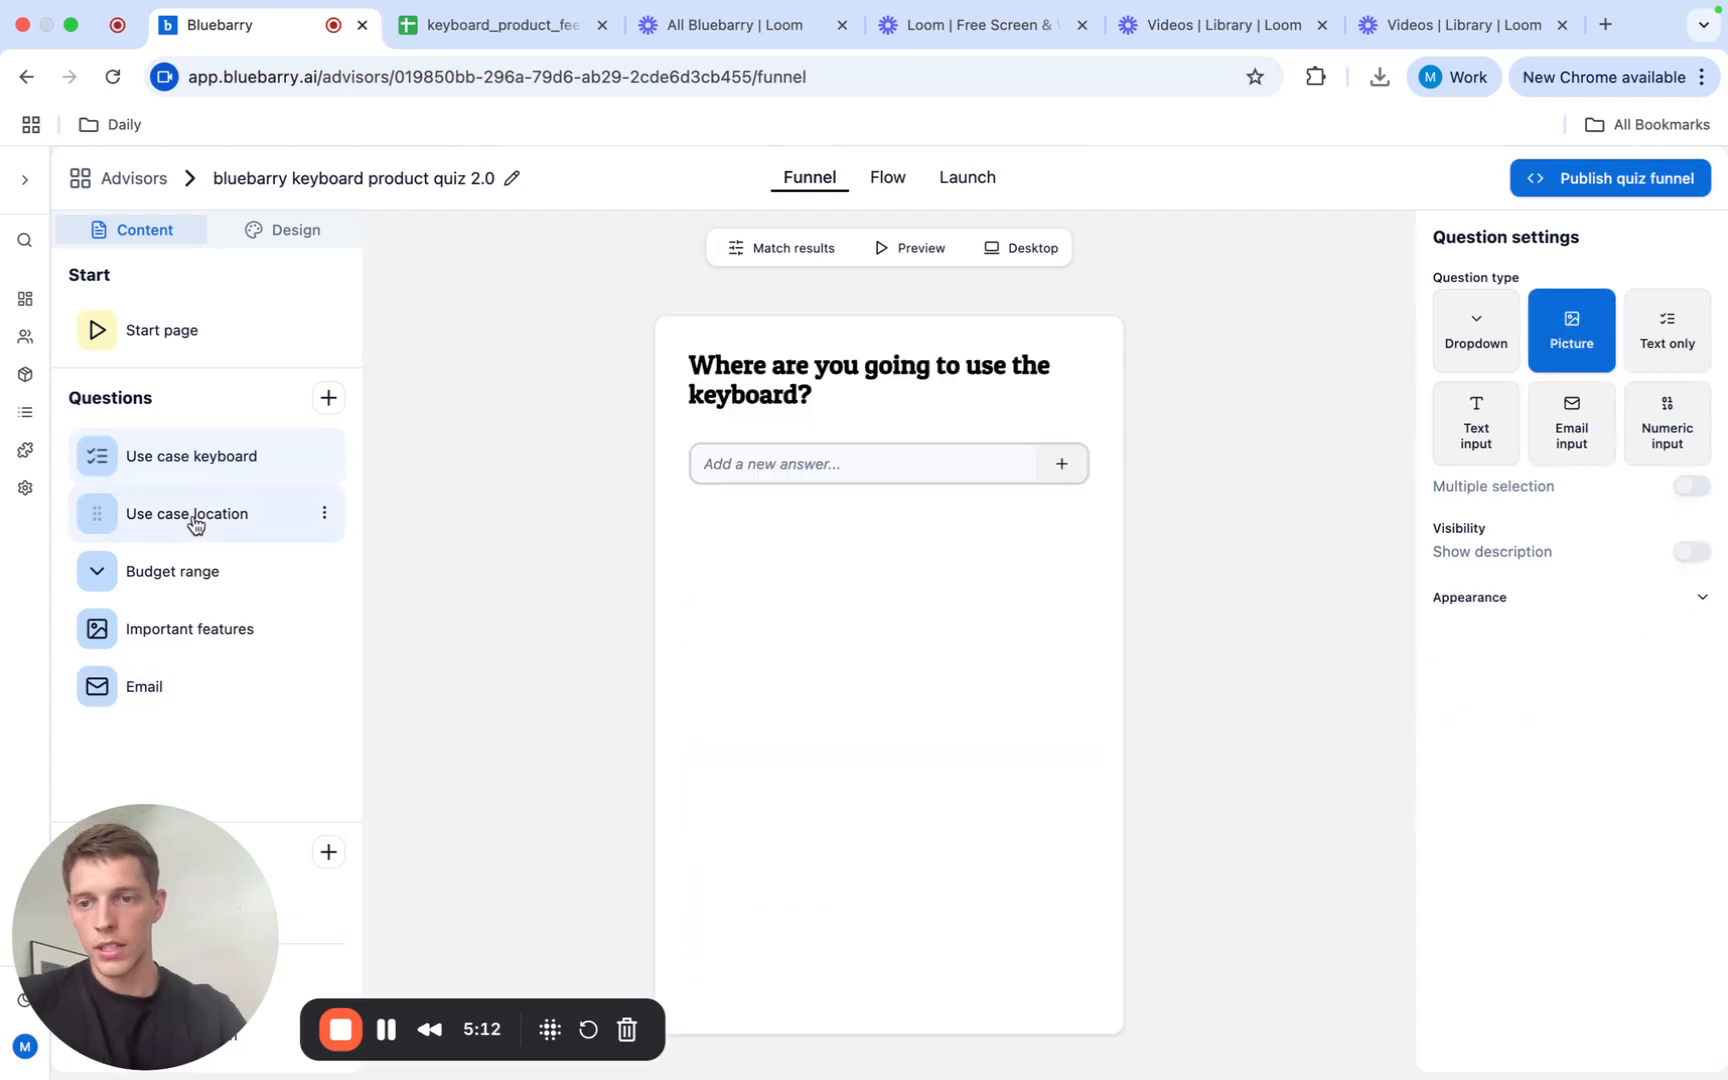
left_click(181, 571)
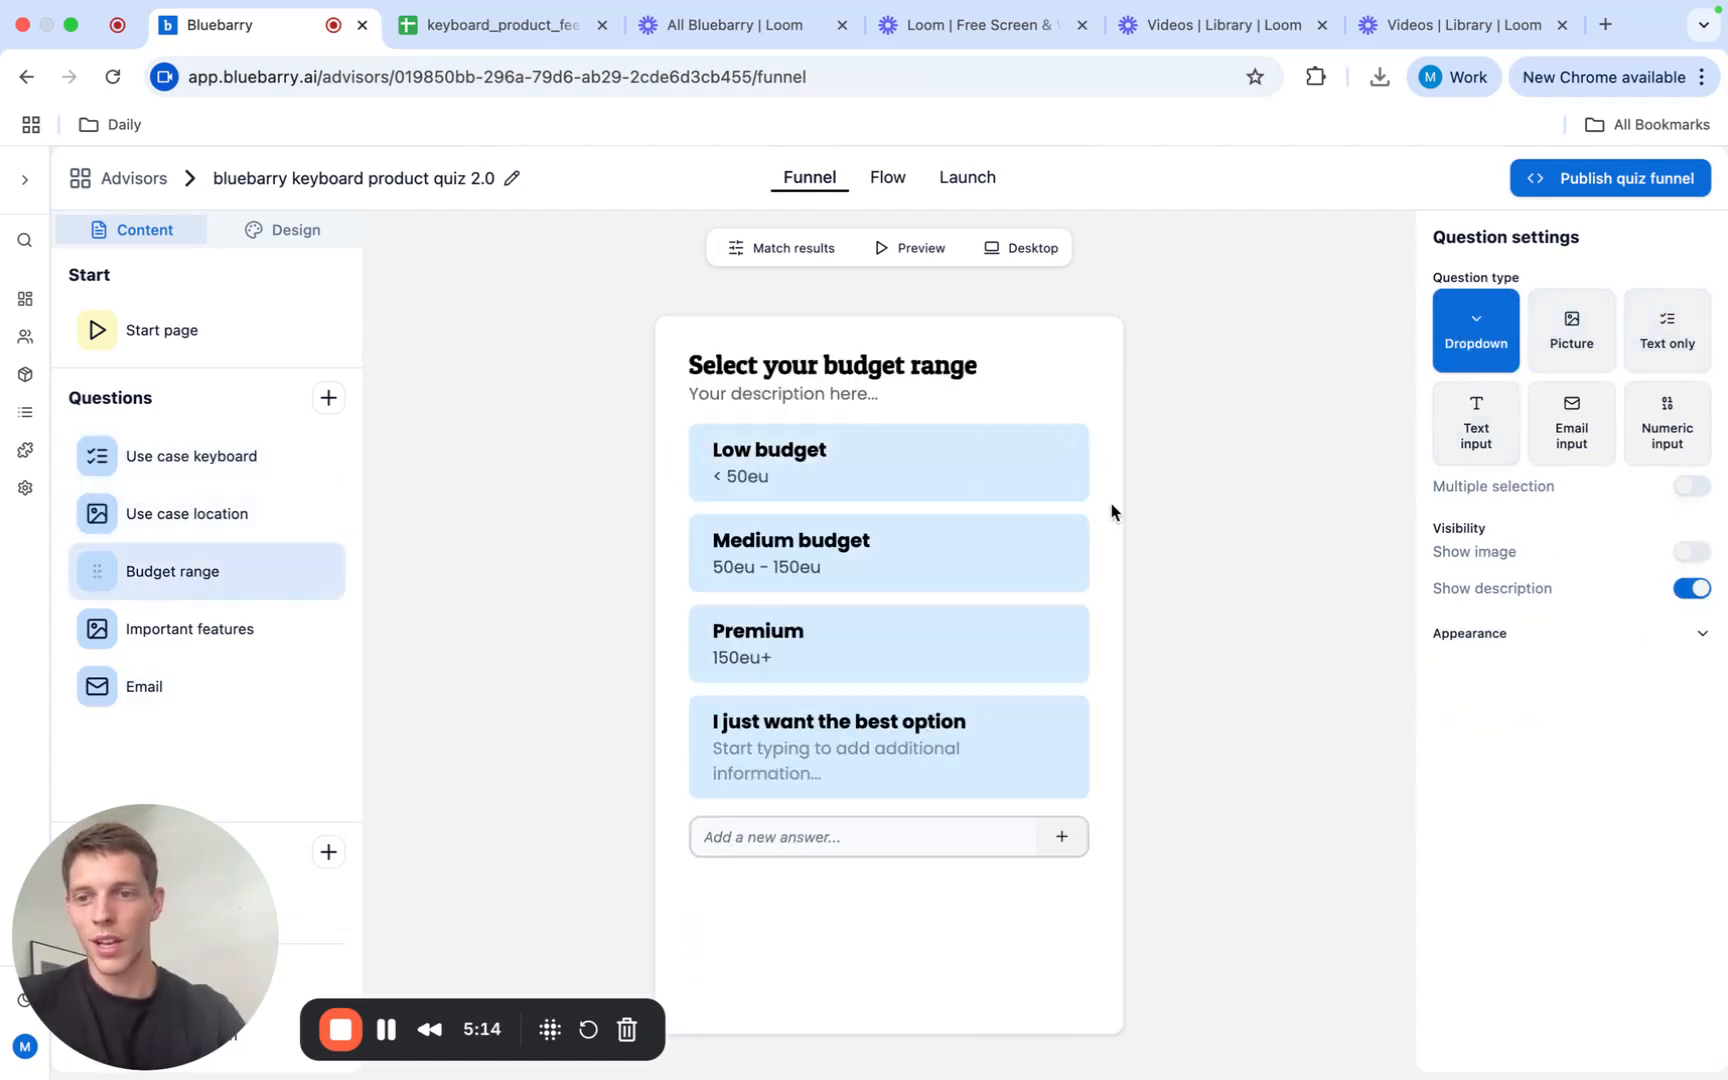
left_click(291, 704)
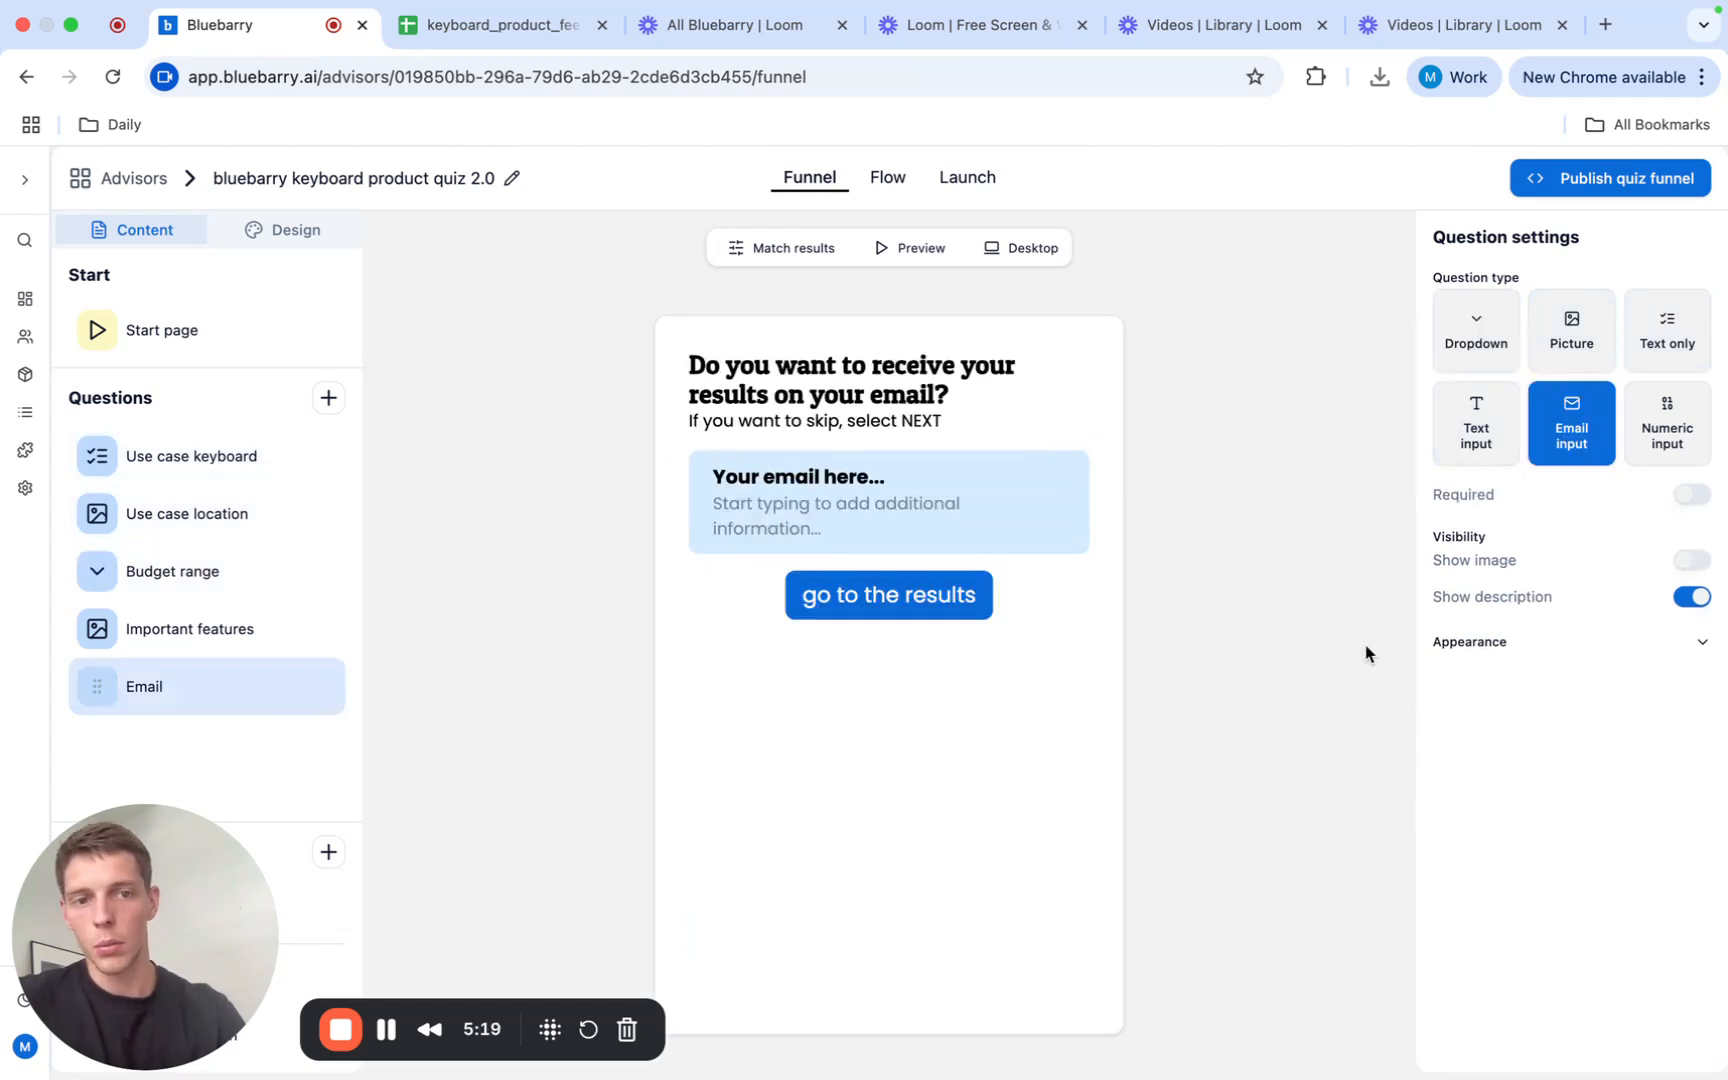
left_click(1545, 657)
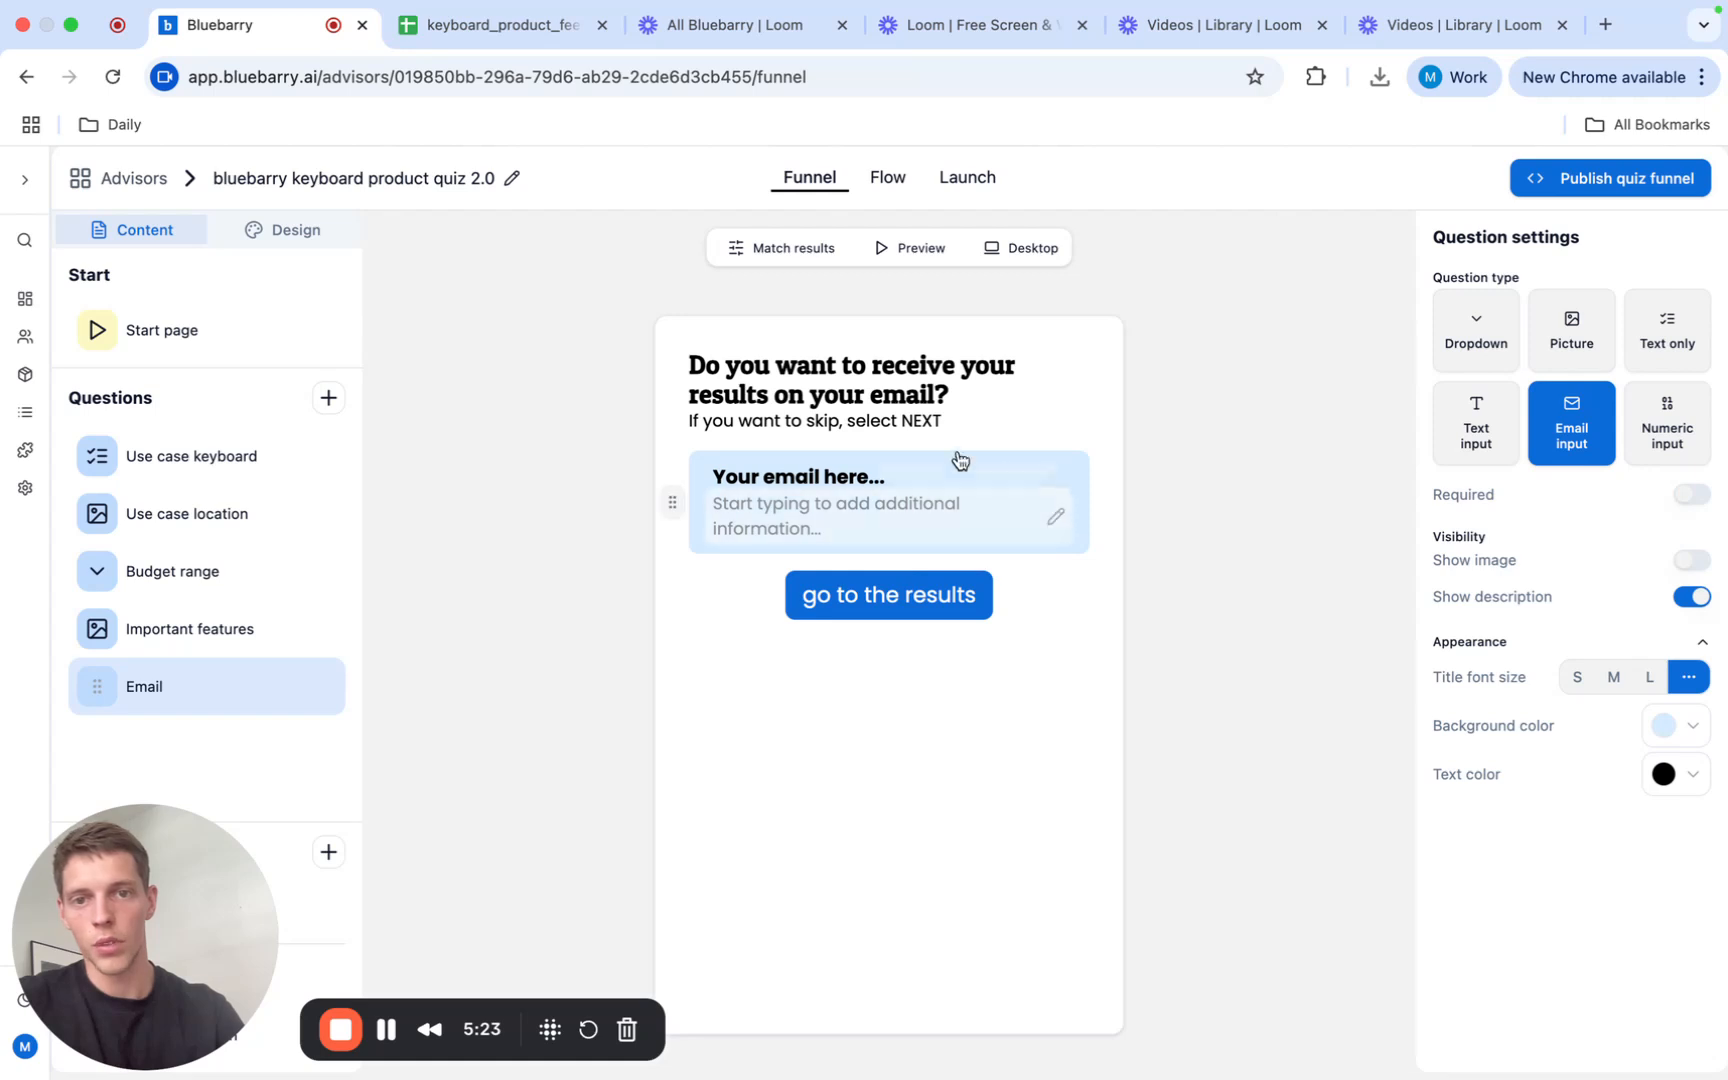
left_click(1697, 741)
left_click(1697, 741)
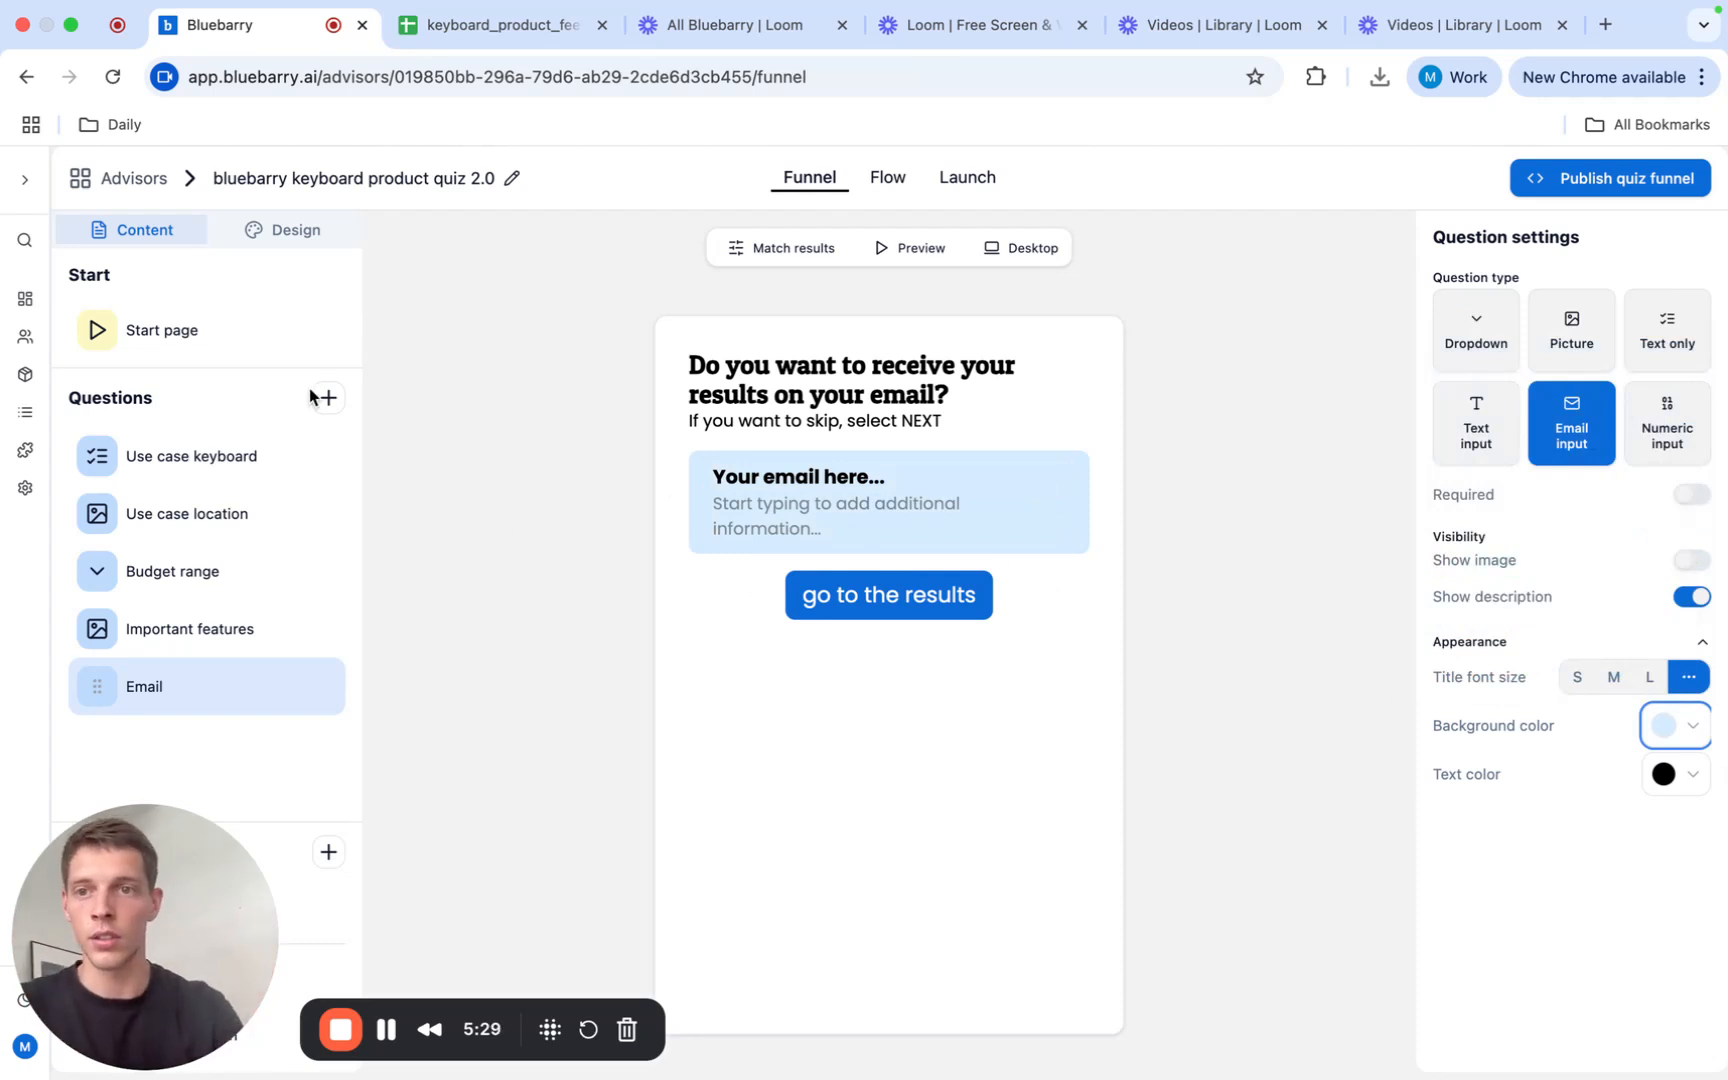
Step: Apply the dark green "Custom theme demo" theme to the quiz funnel and open that theme for editing
left_click(292, 233)
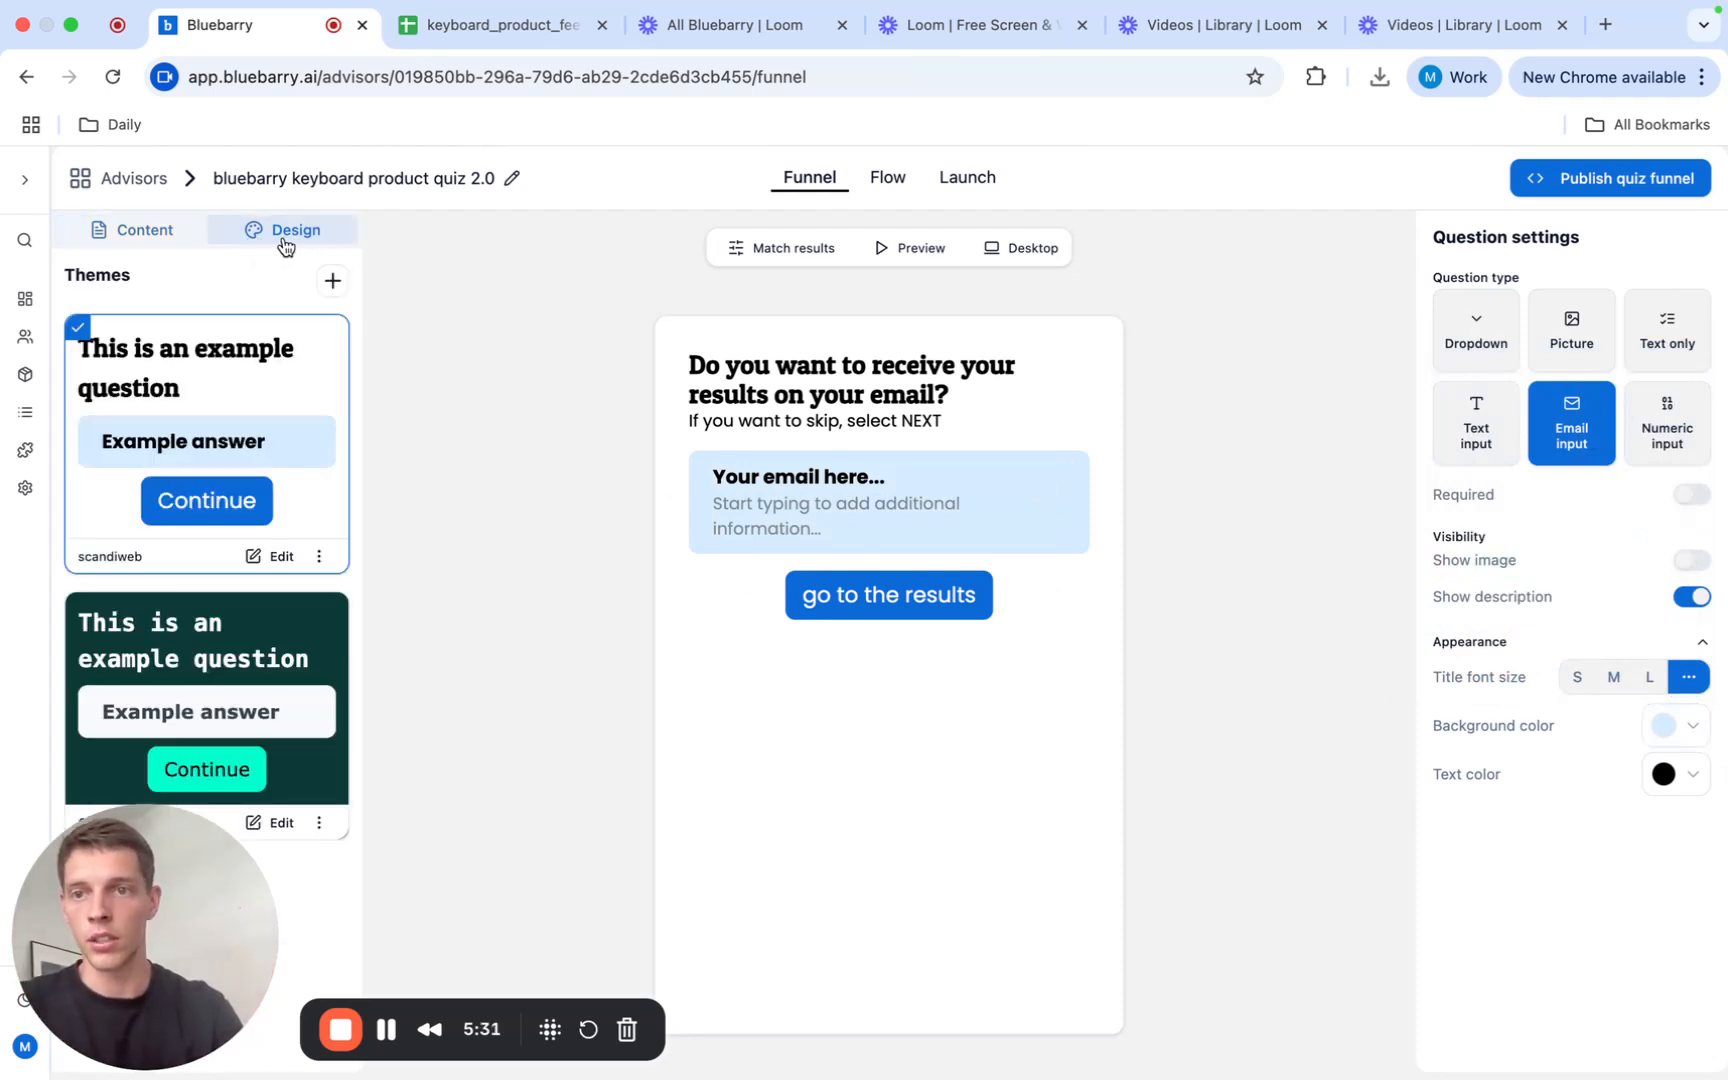
left_click(195, 628)
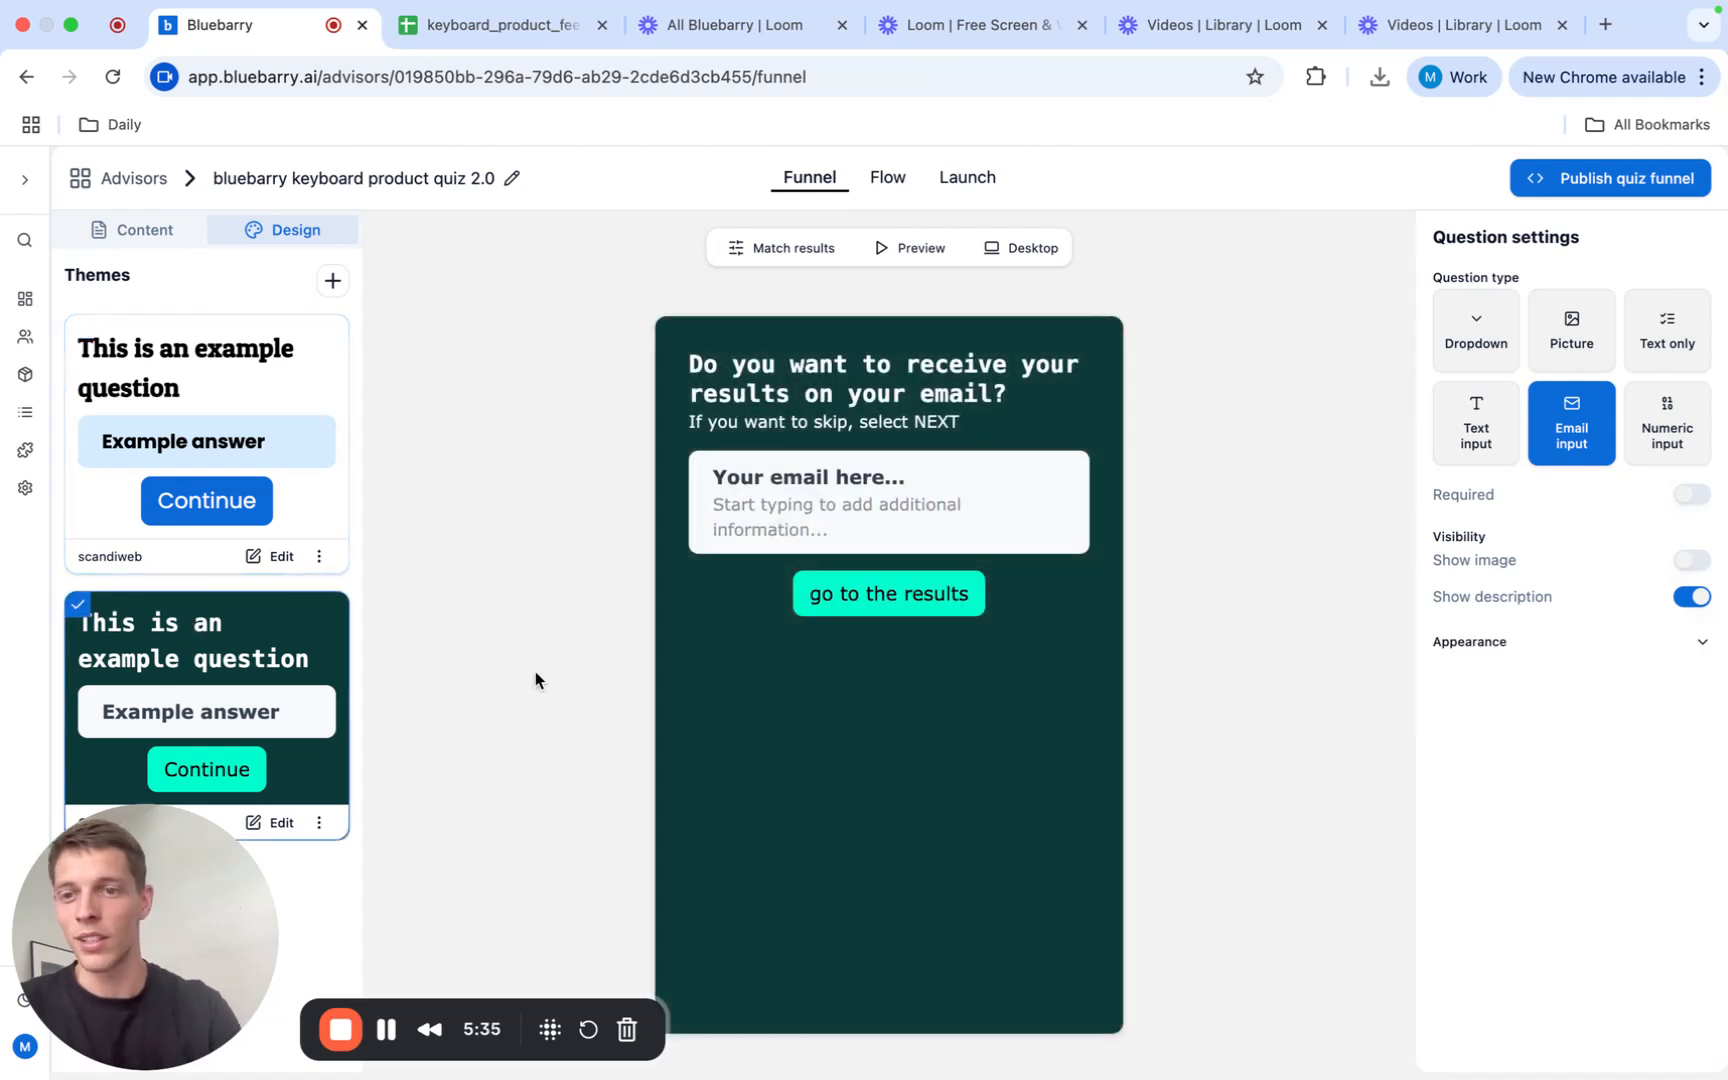
left_click(334, 288)
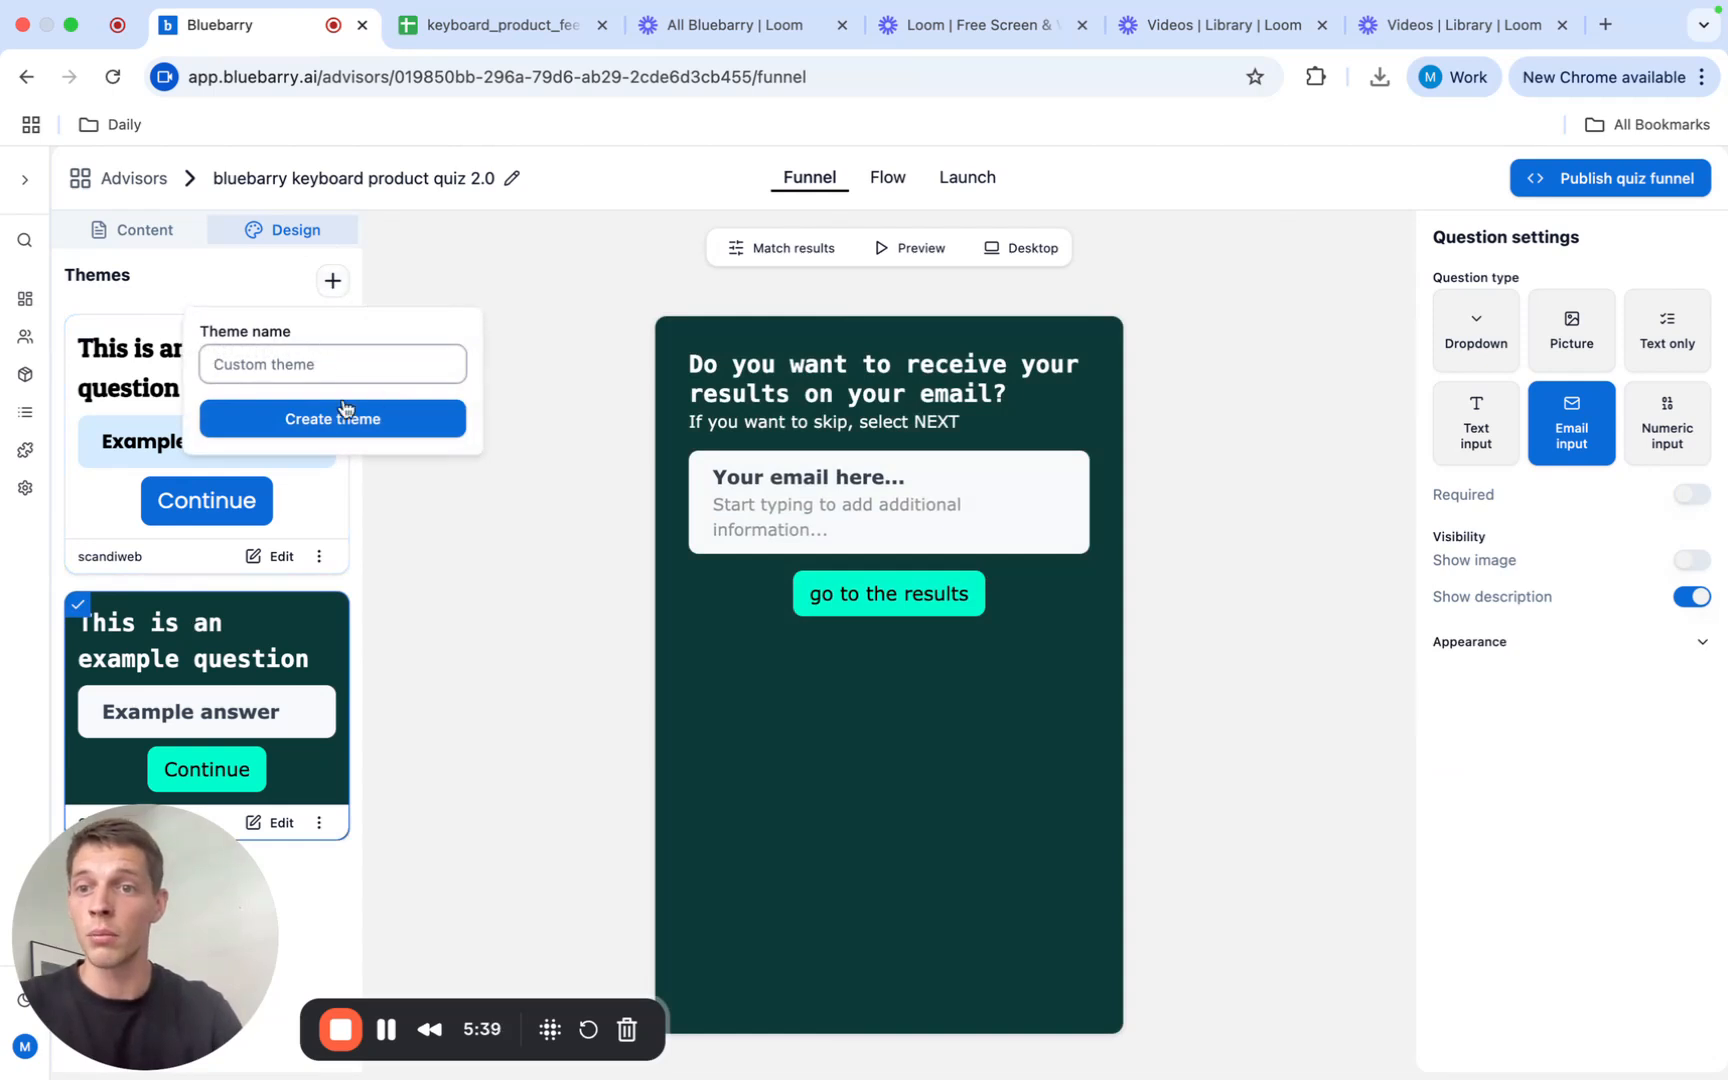
left_click(542, 358)
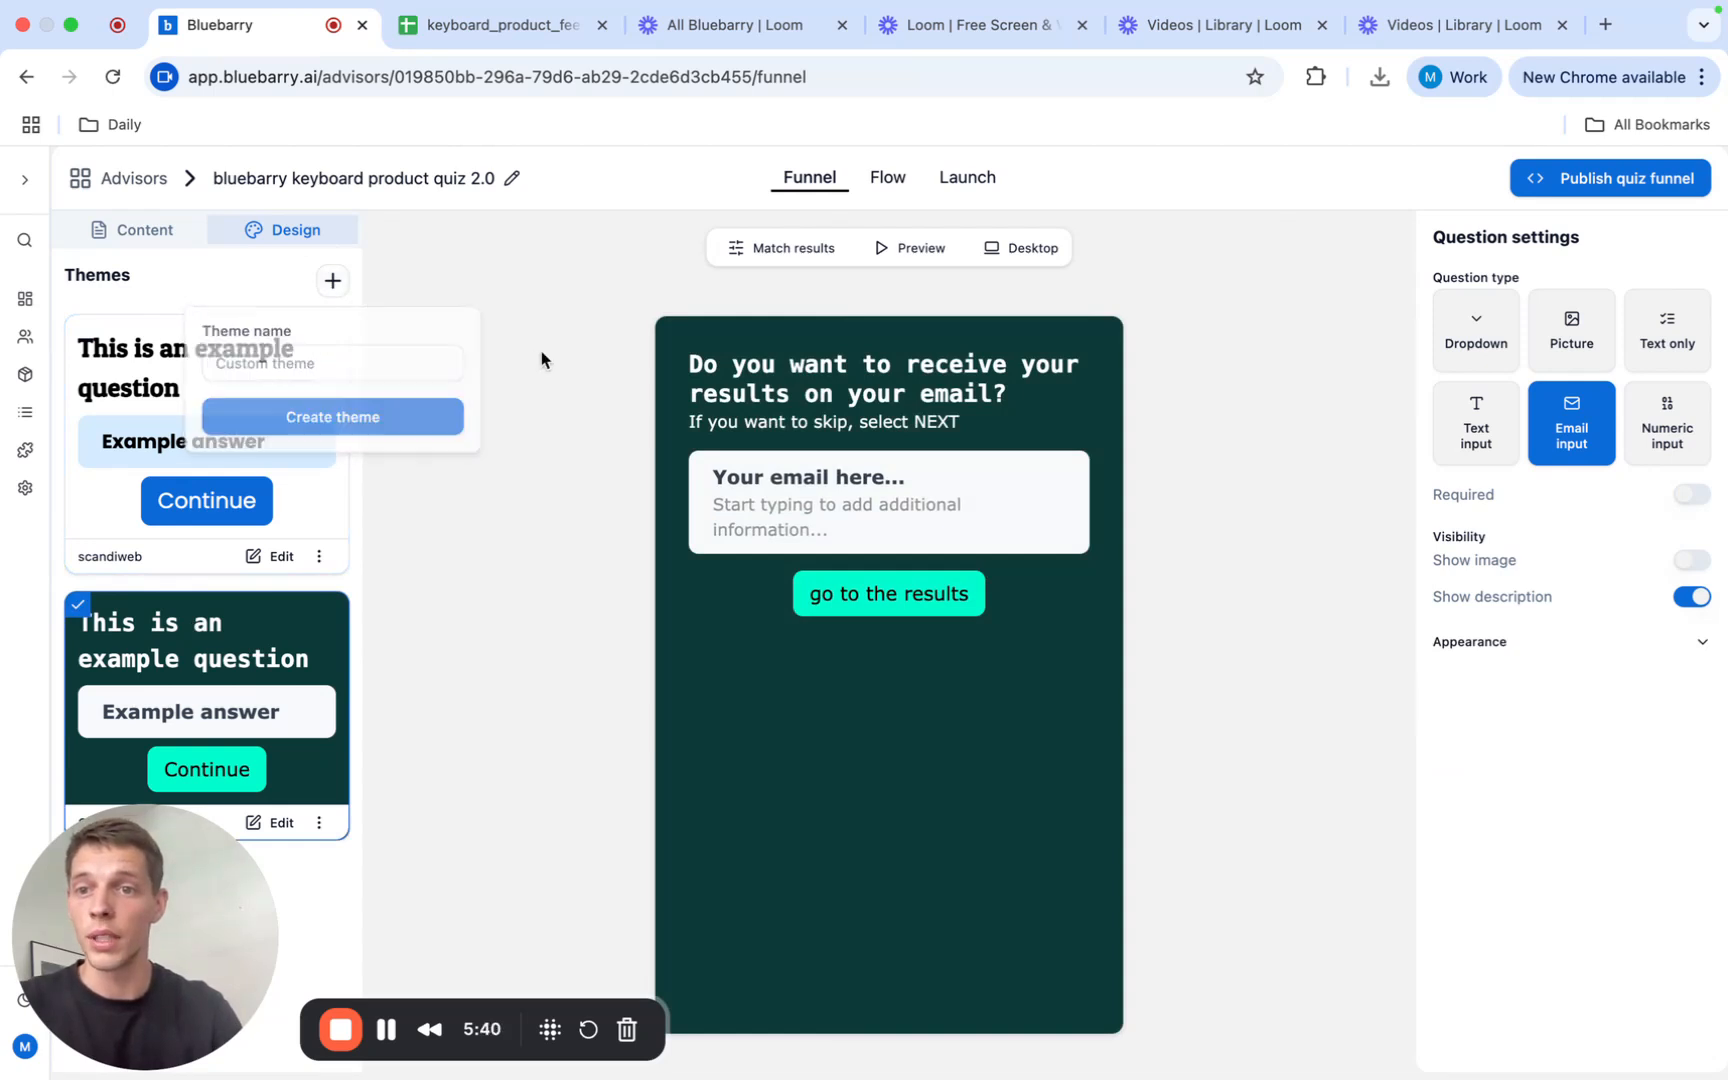
left_click(267, 822)
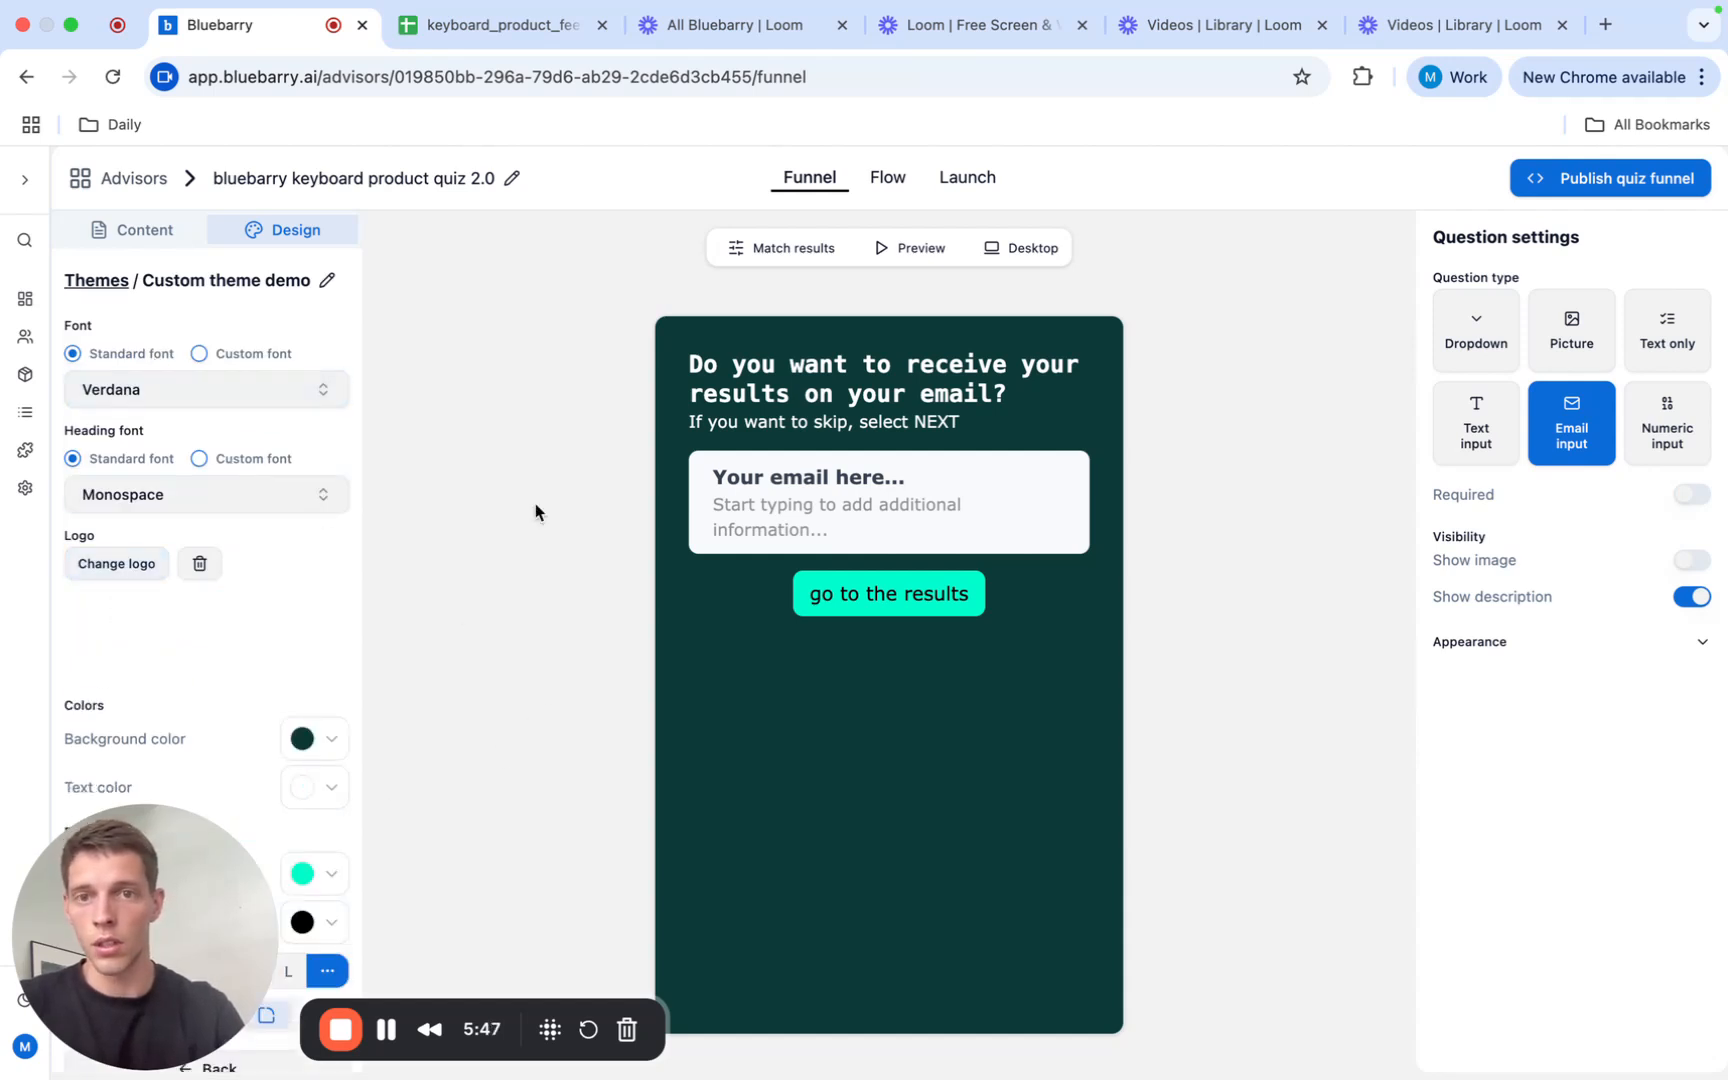
Step: Preview the restyled quiz, starting it to check the first question, and exit the preview
left_click(910, 247)
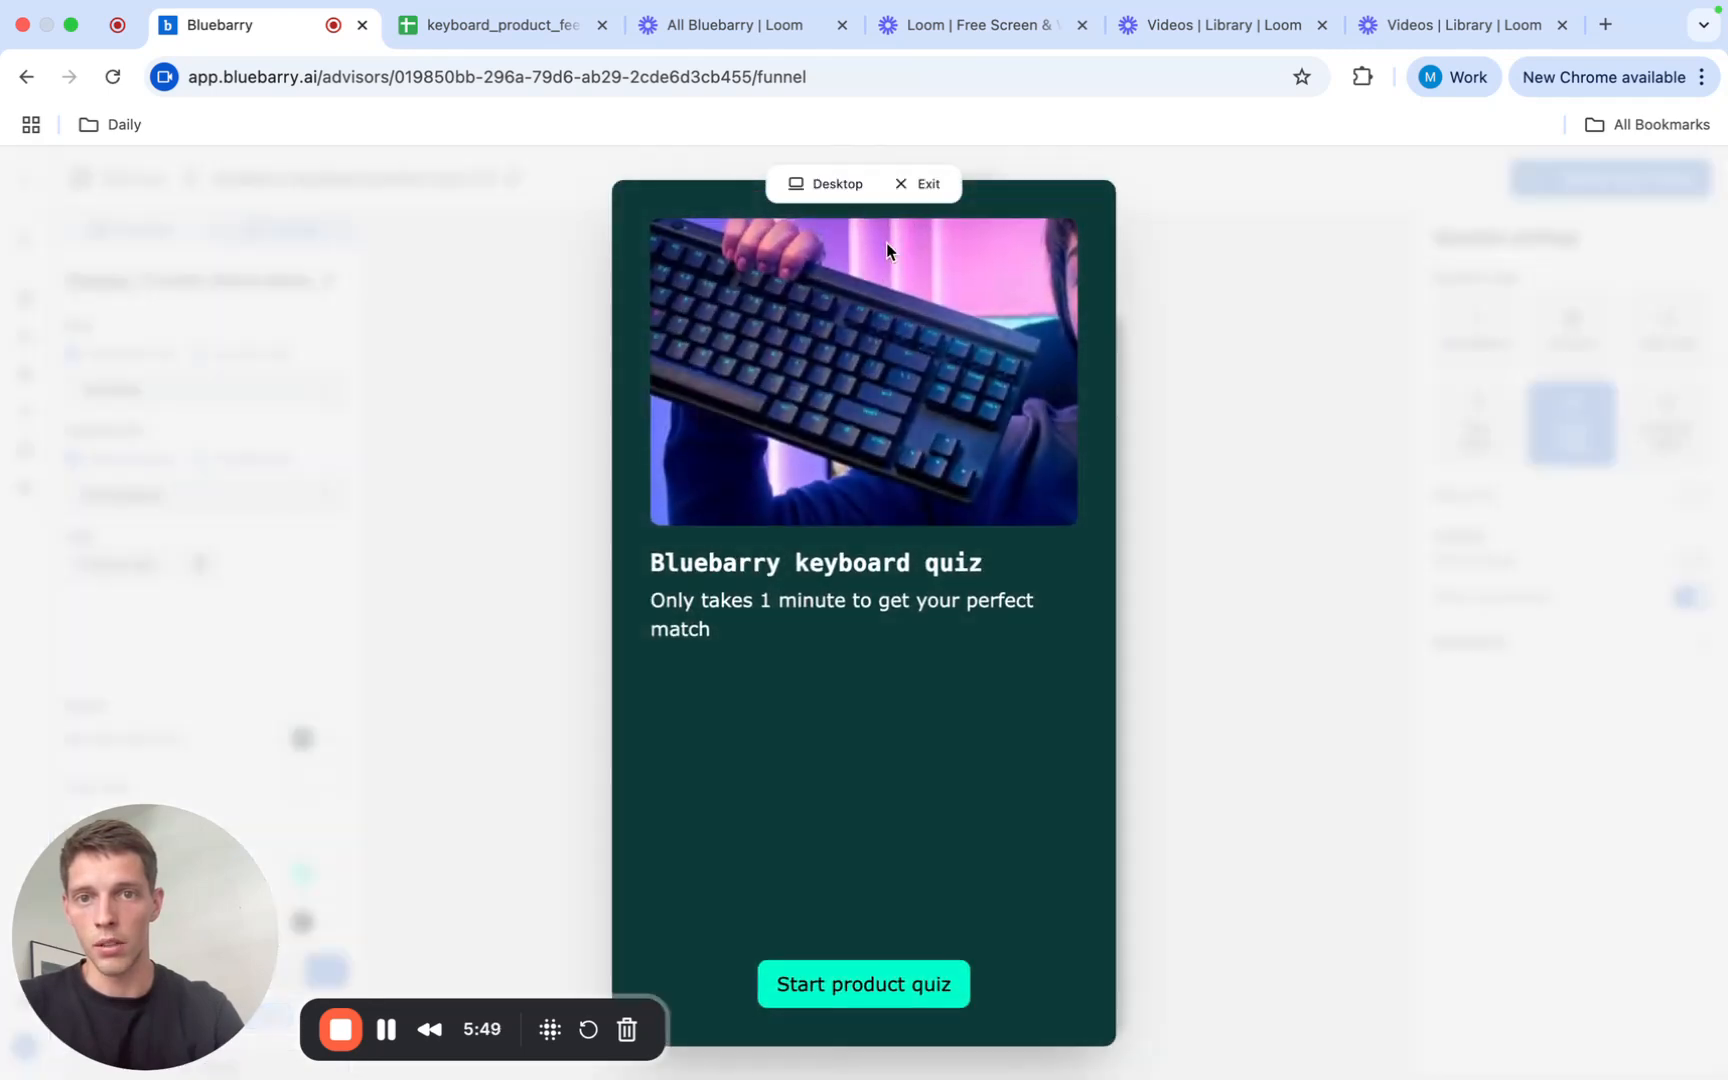
left_click(868, 992)
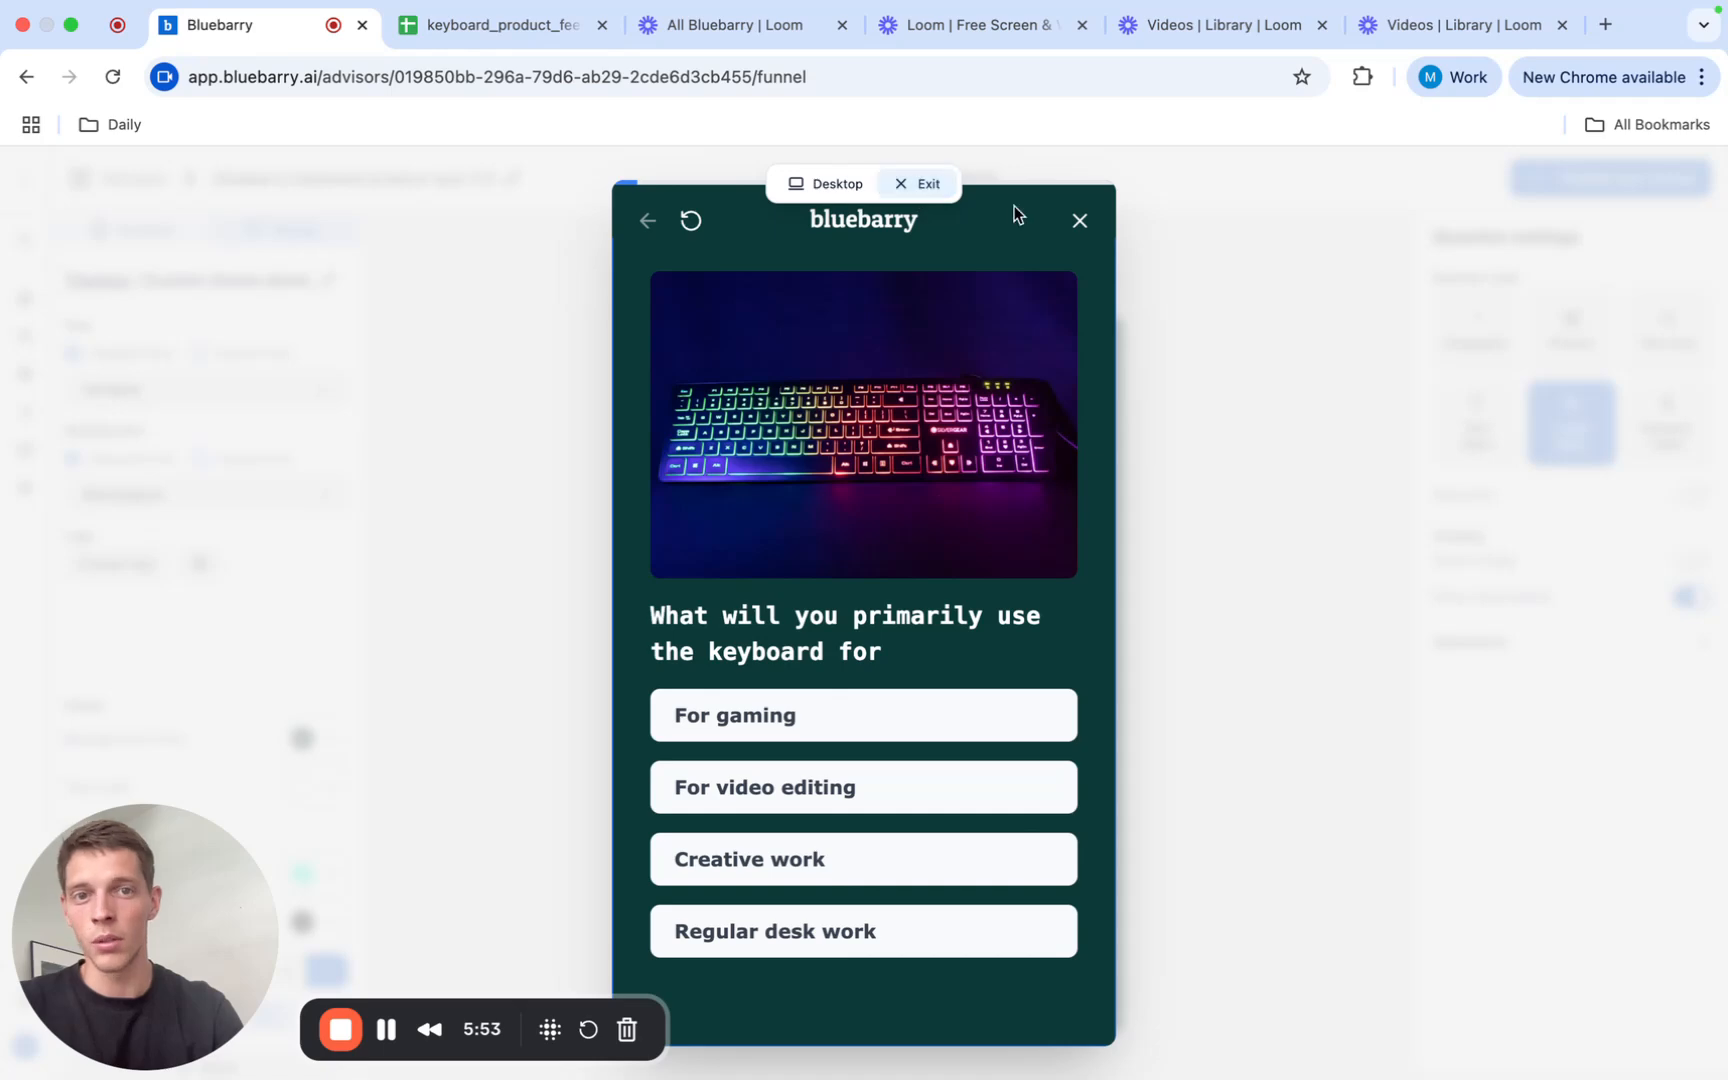
left_click(1079, 220)
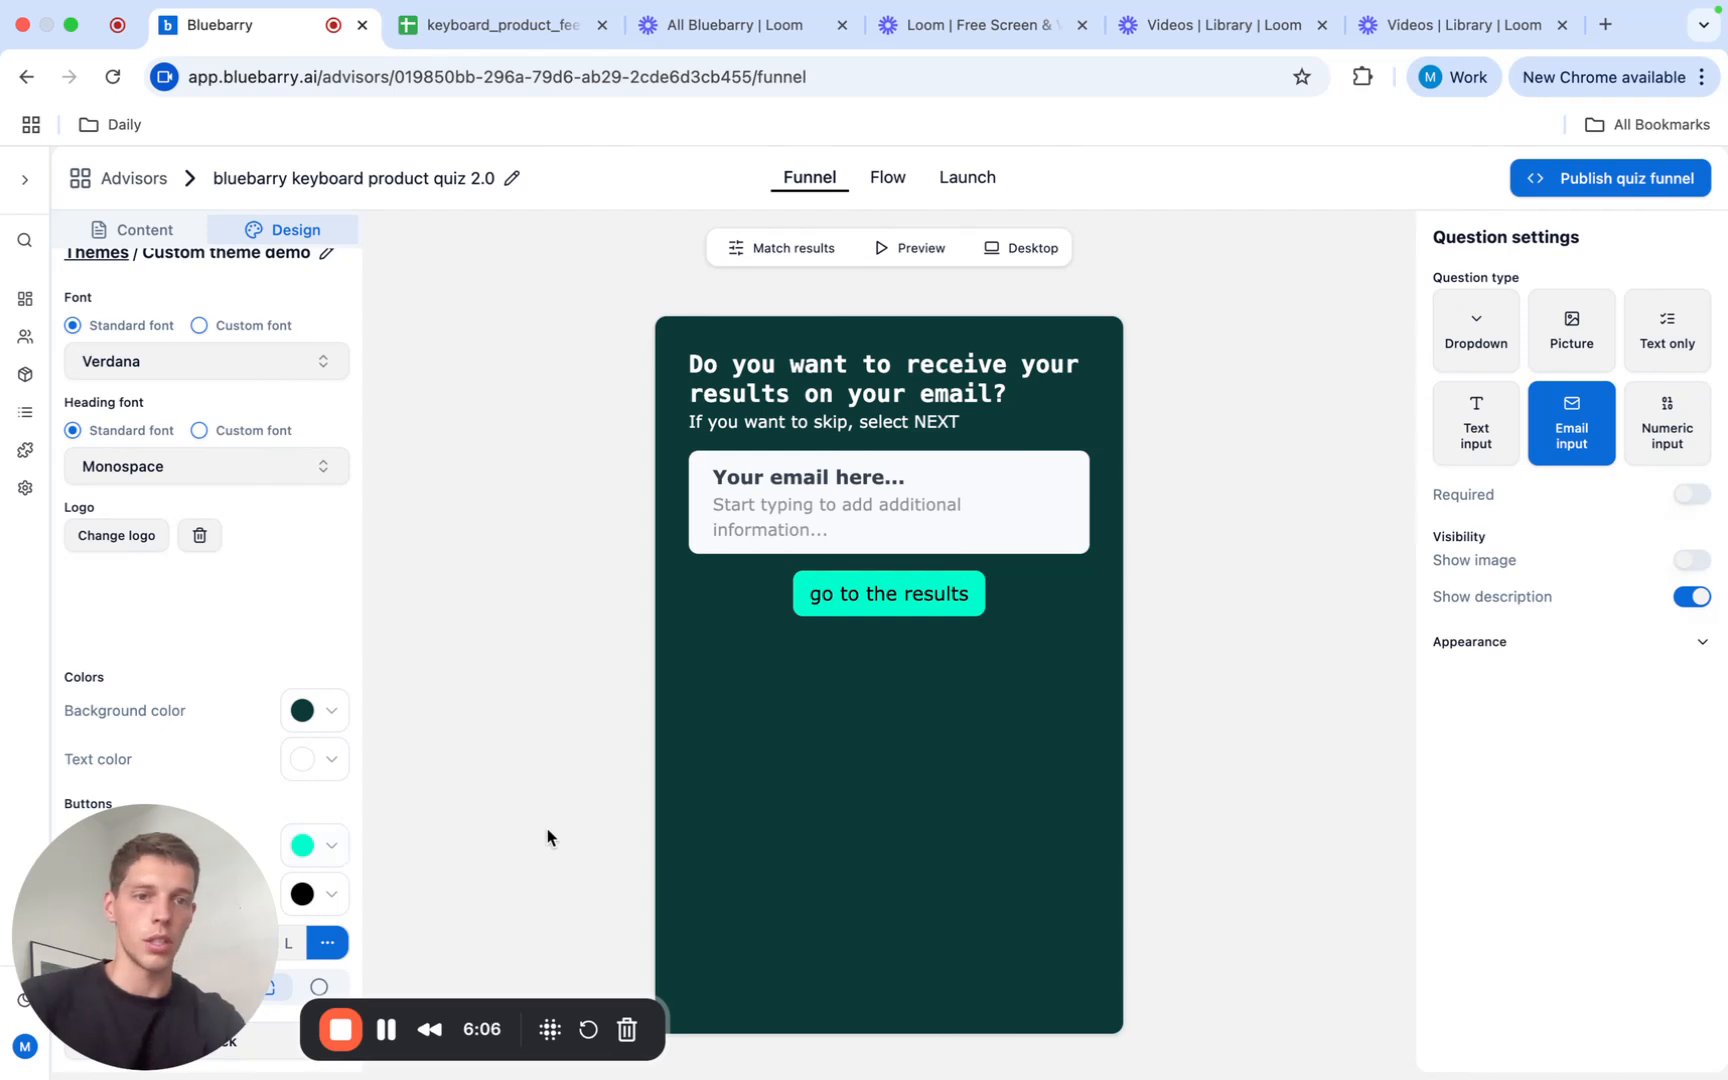
Step: Try the L size option for the buttons in the custom theme and restore the previous size
left_click(290, 944)
left_click(330, 946)
left_click(278, 645)
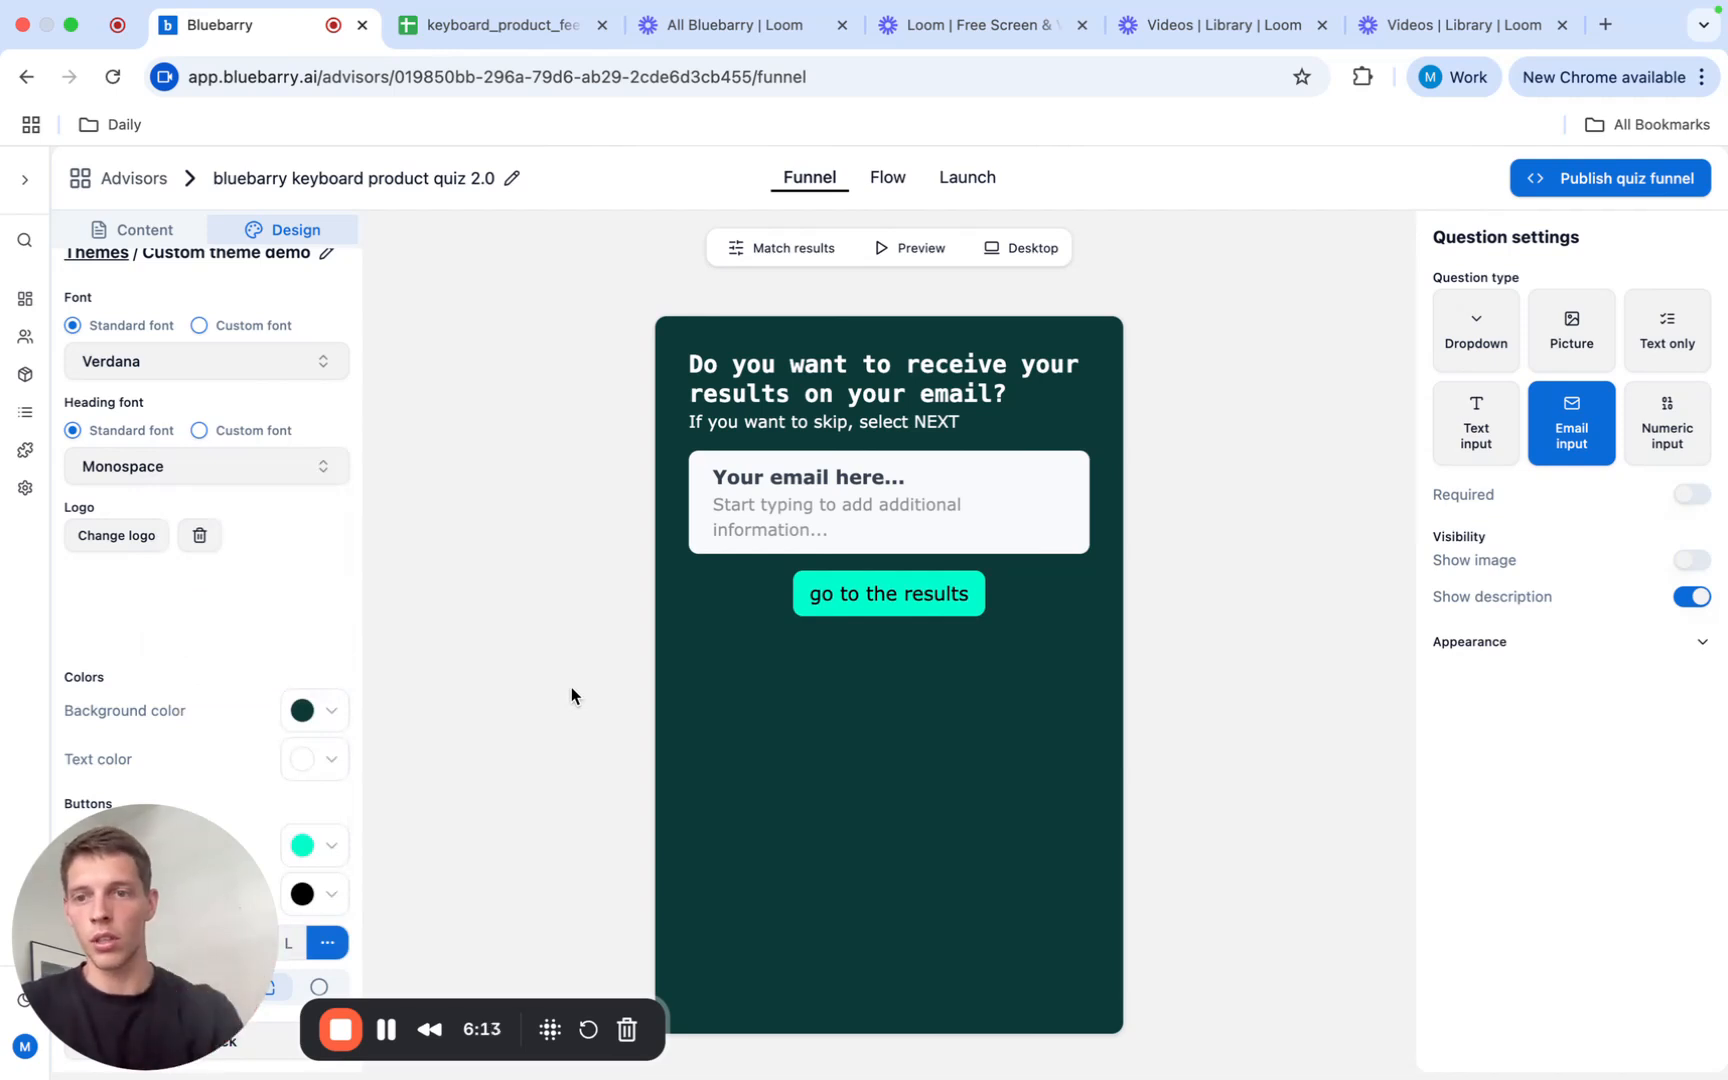
Step: Try a 24px title font size on the Email question and set it back to 20px
left_click(1601, 643)
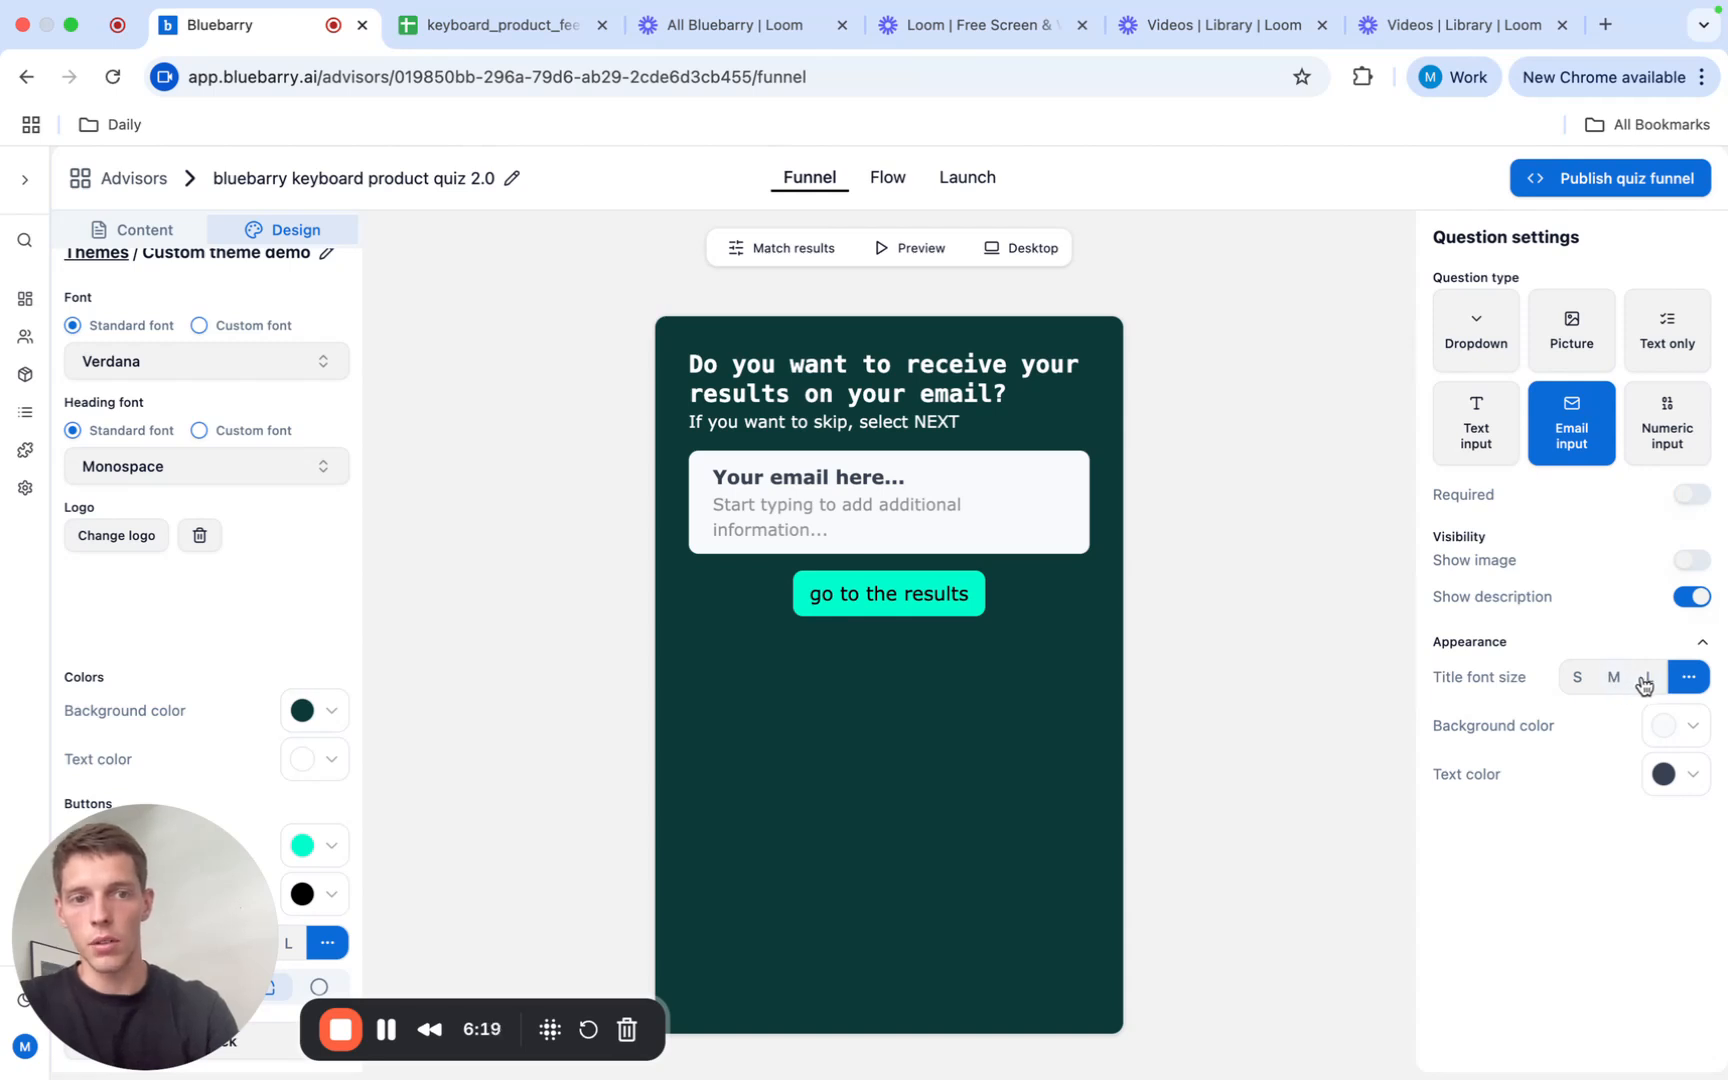
left_click(1692, 679)
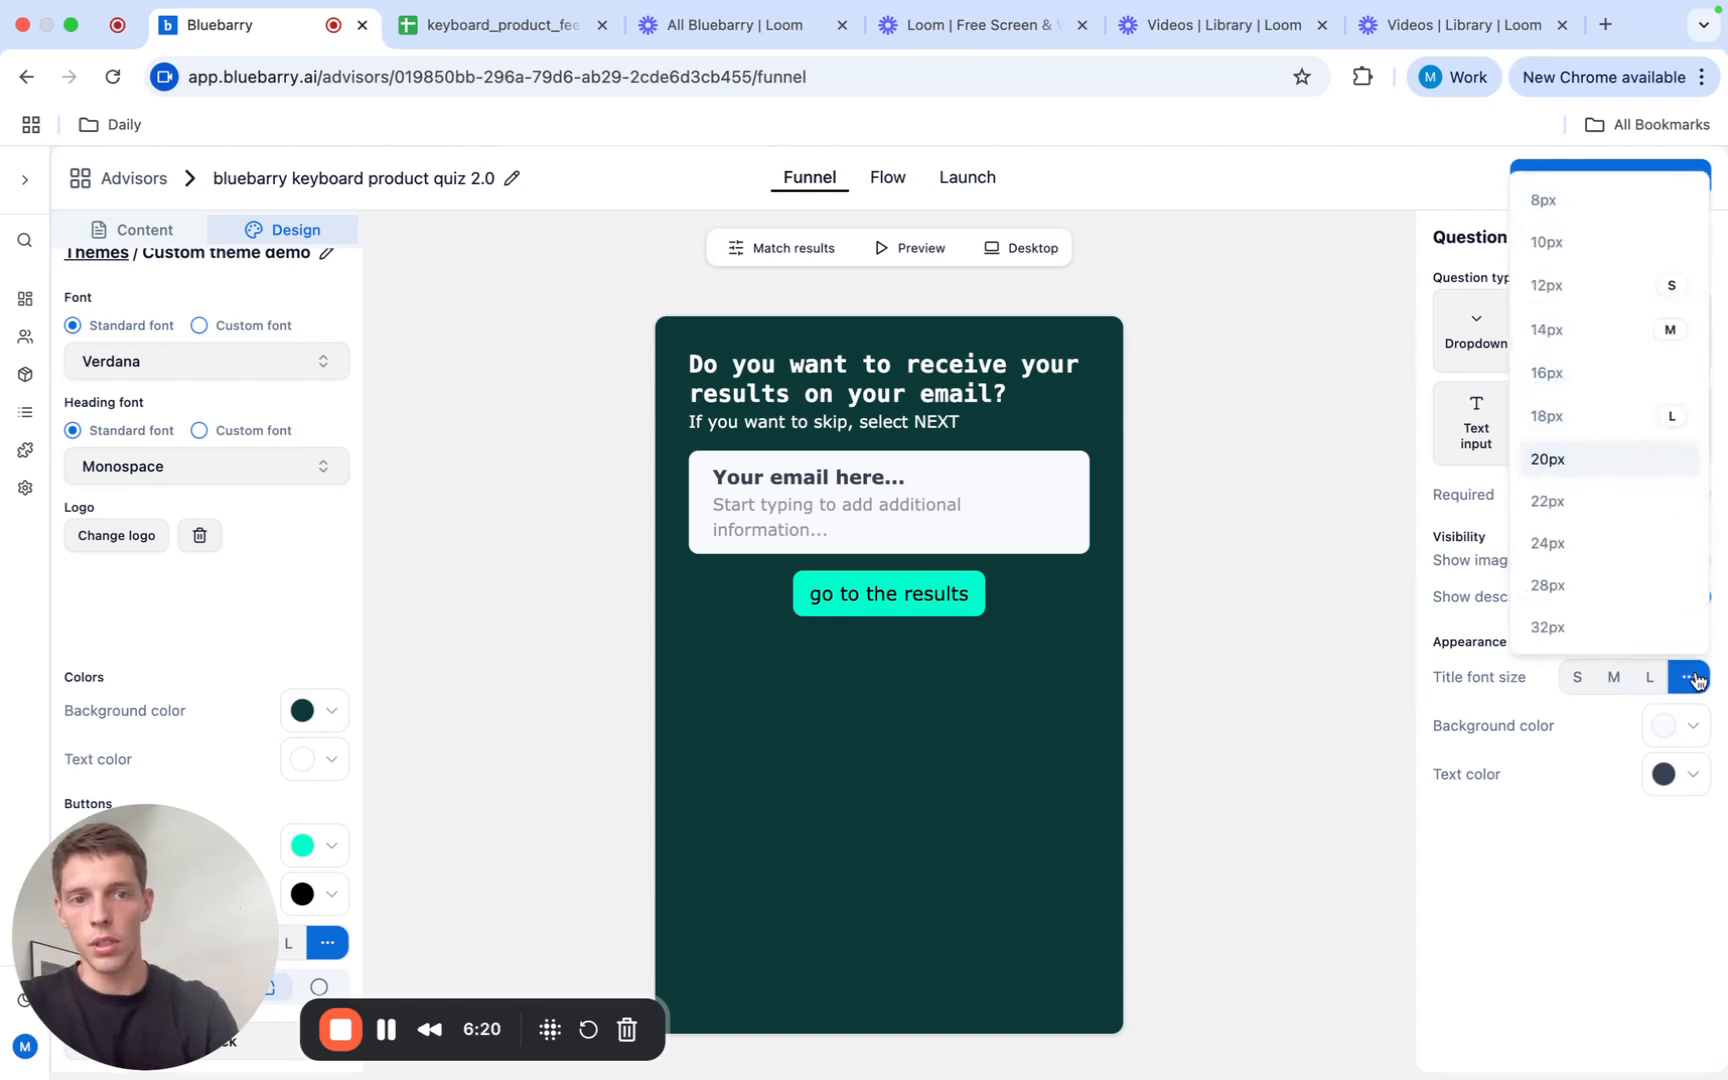
left_click(1622, 545)
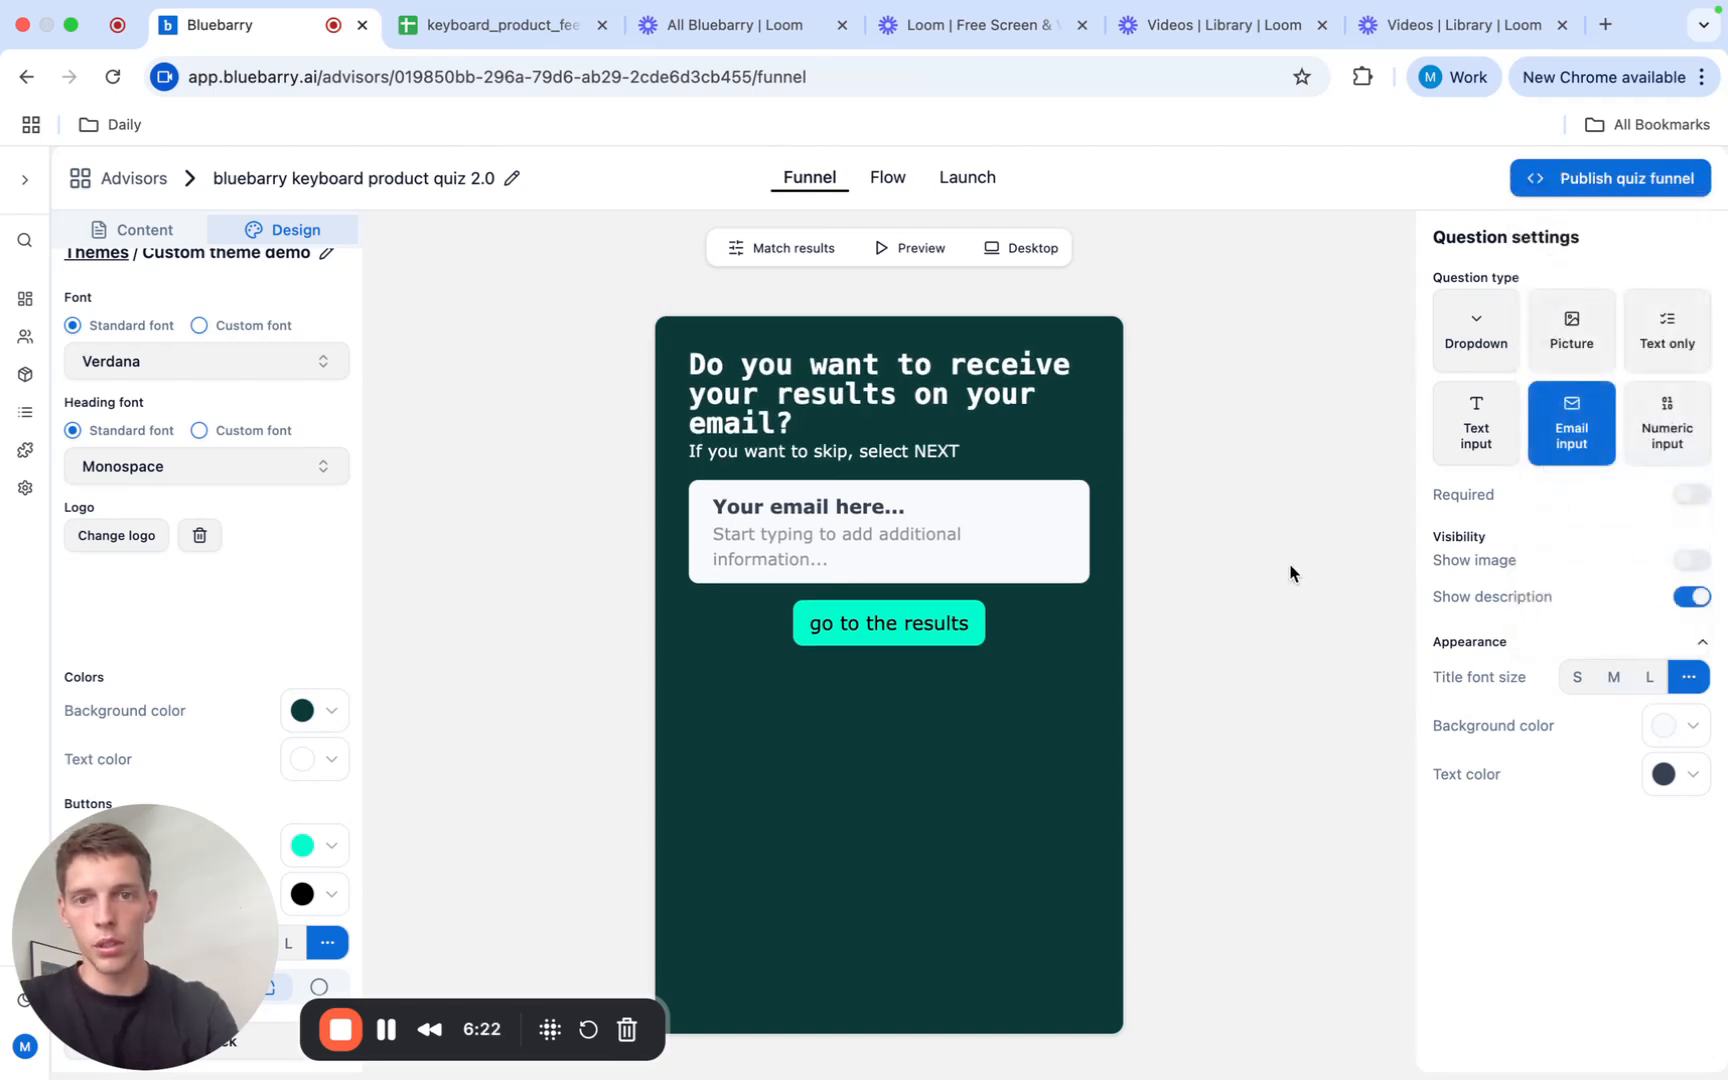
left_click(1688, 682)
left_click(1630, 455)
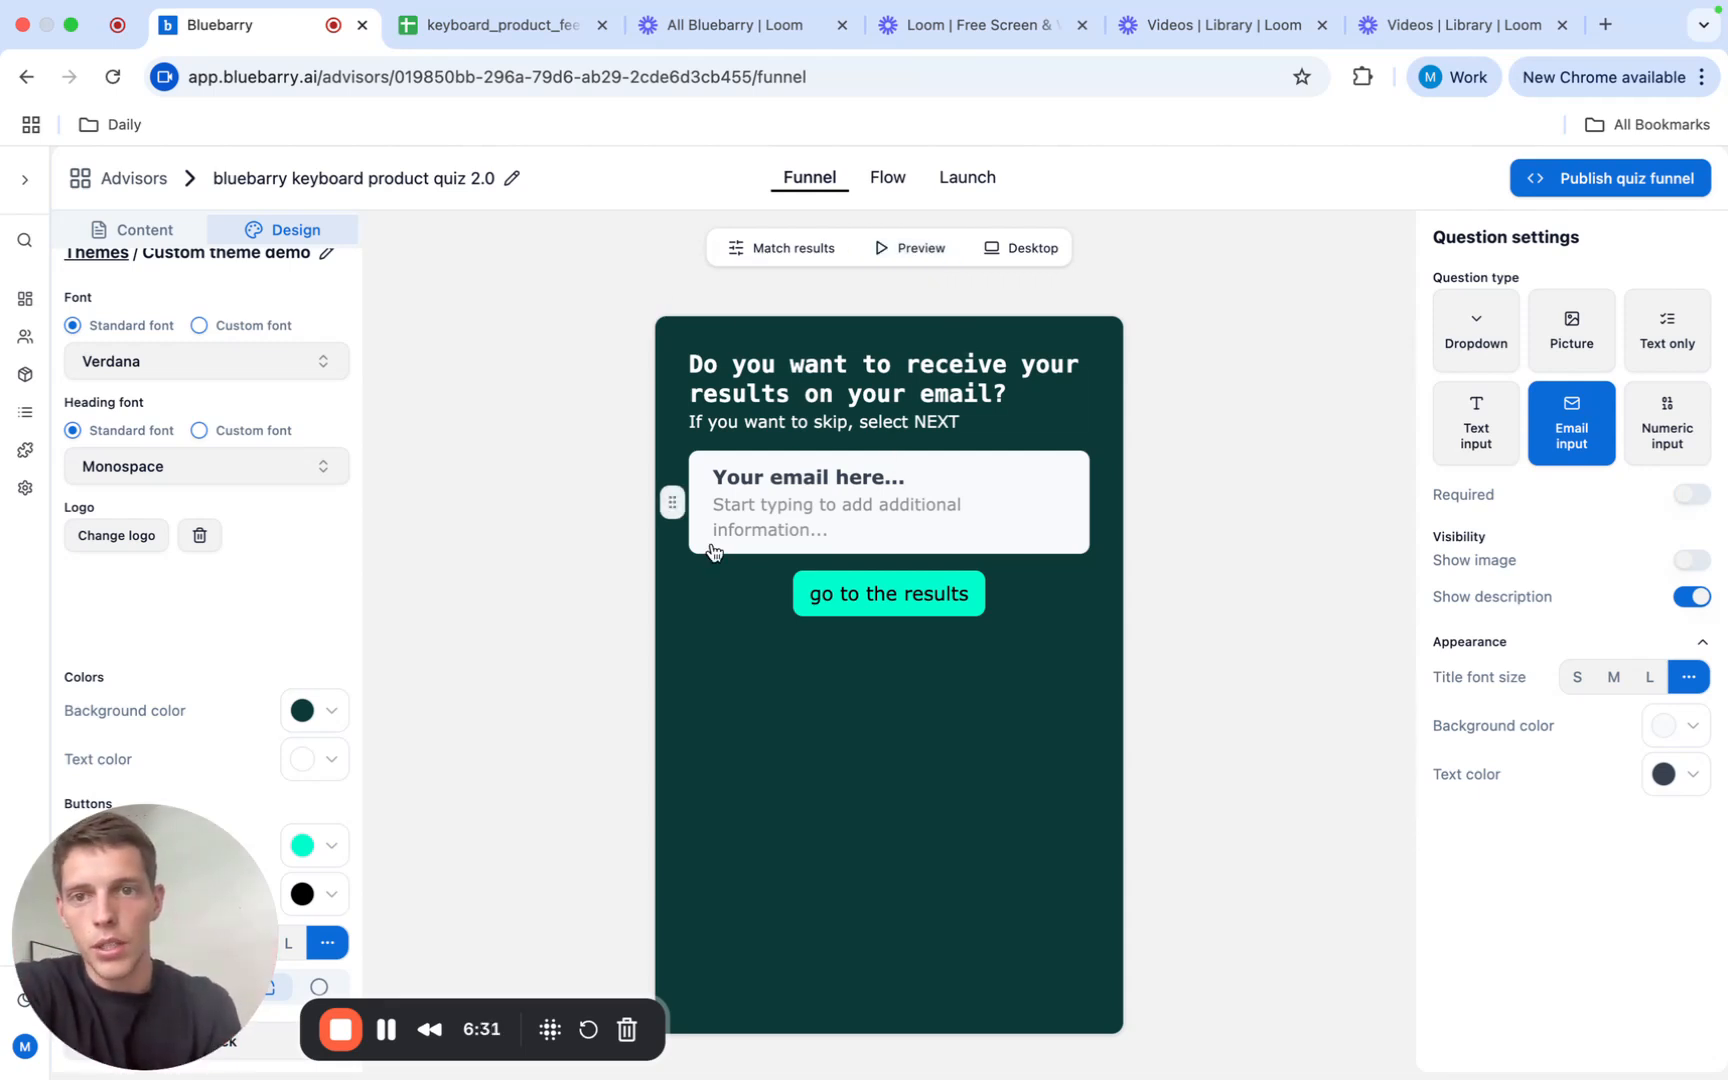
Step: Open the quiz's start page among the funnel content and disable showing it
left_click(143, 229)
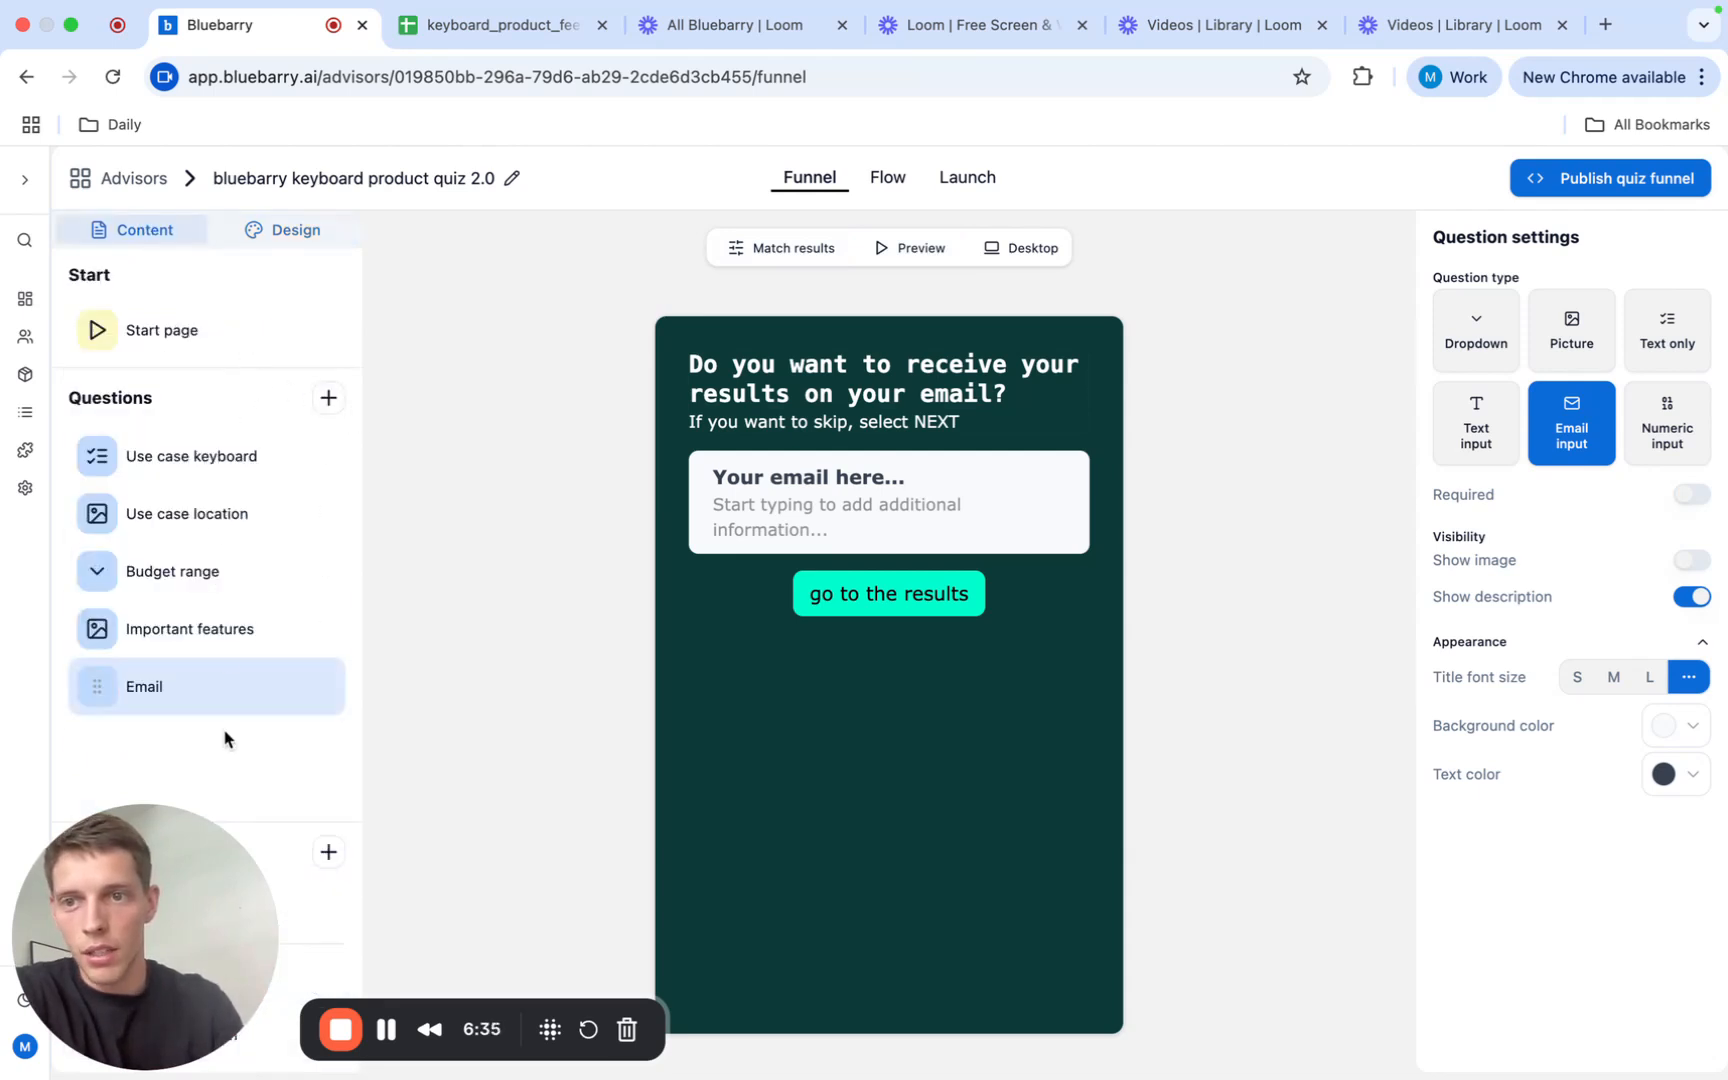
left_click(178, 340)
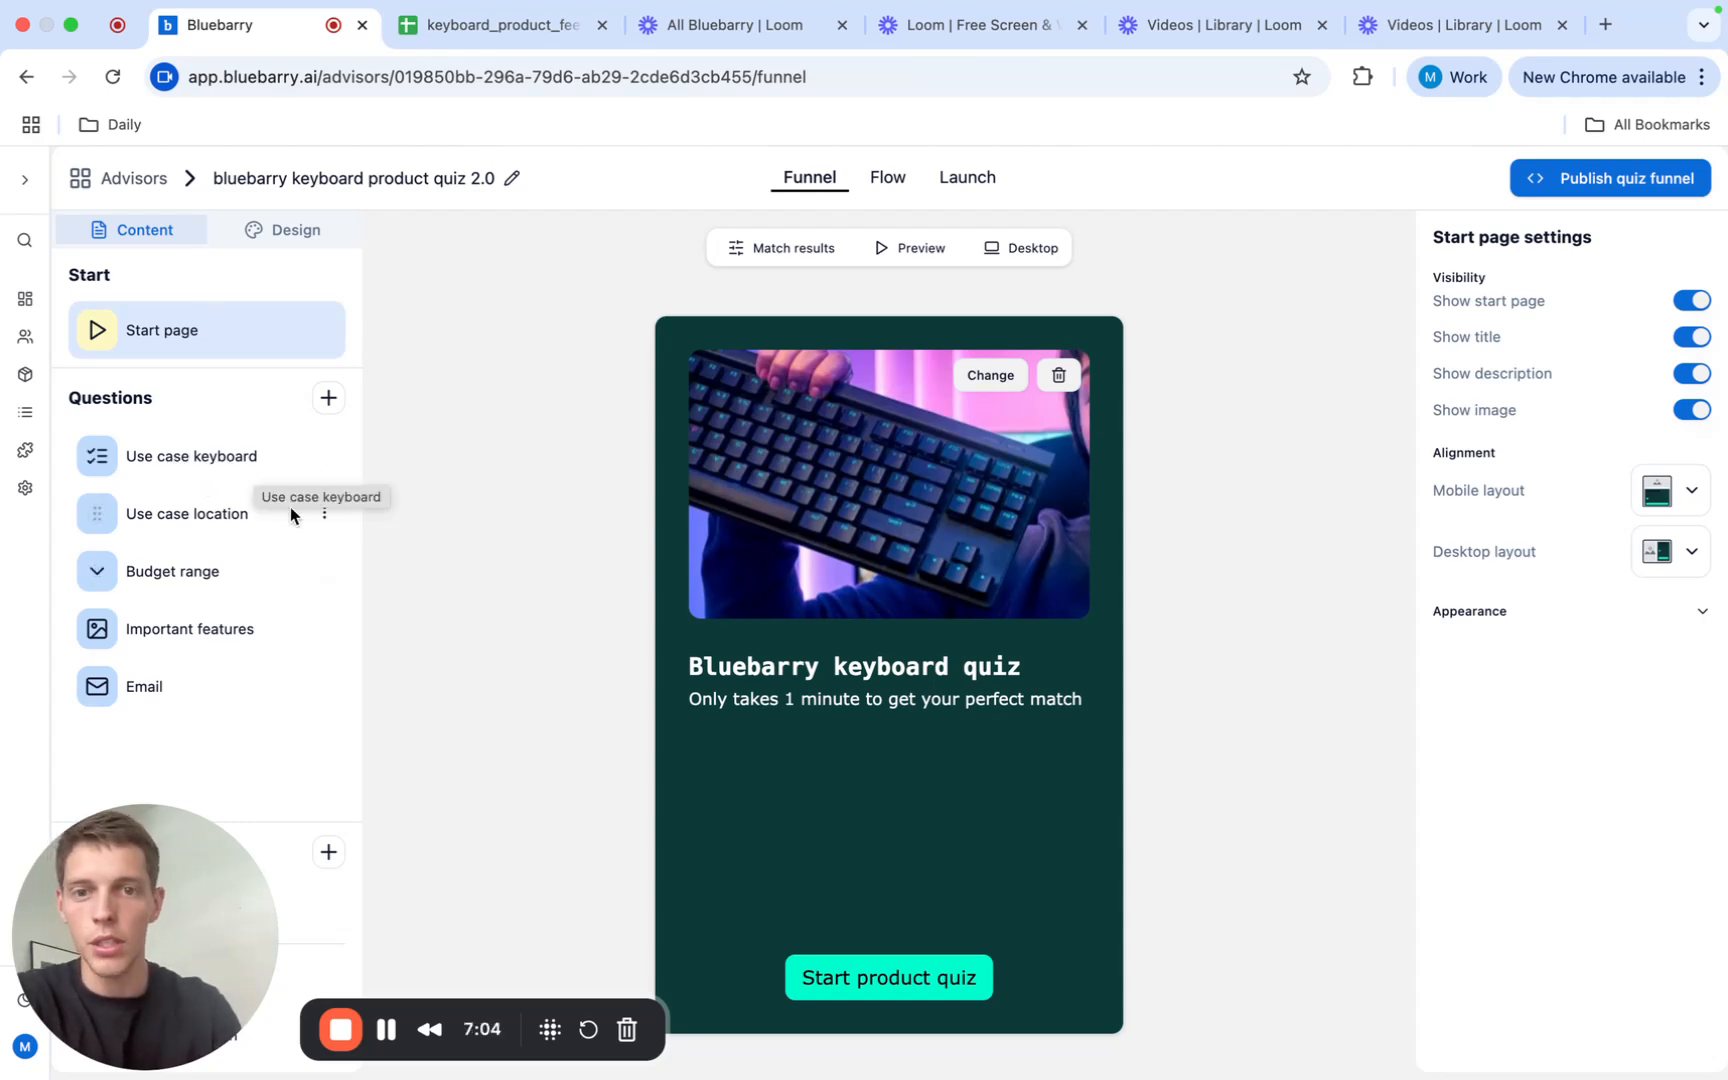
left_click(1692, 301)
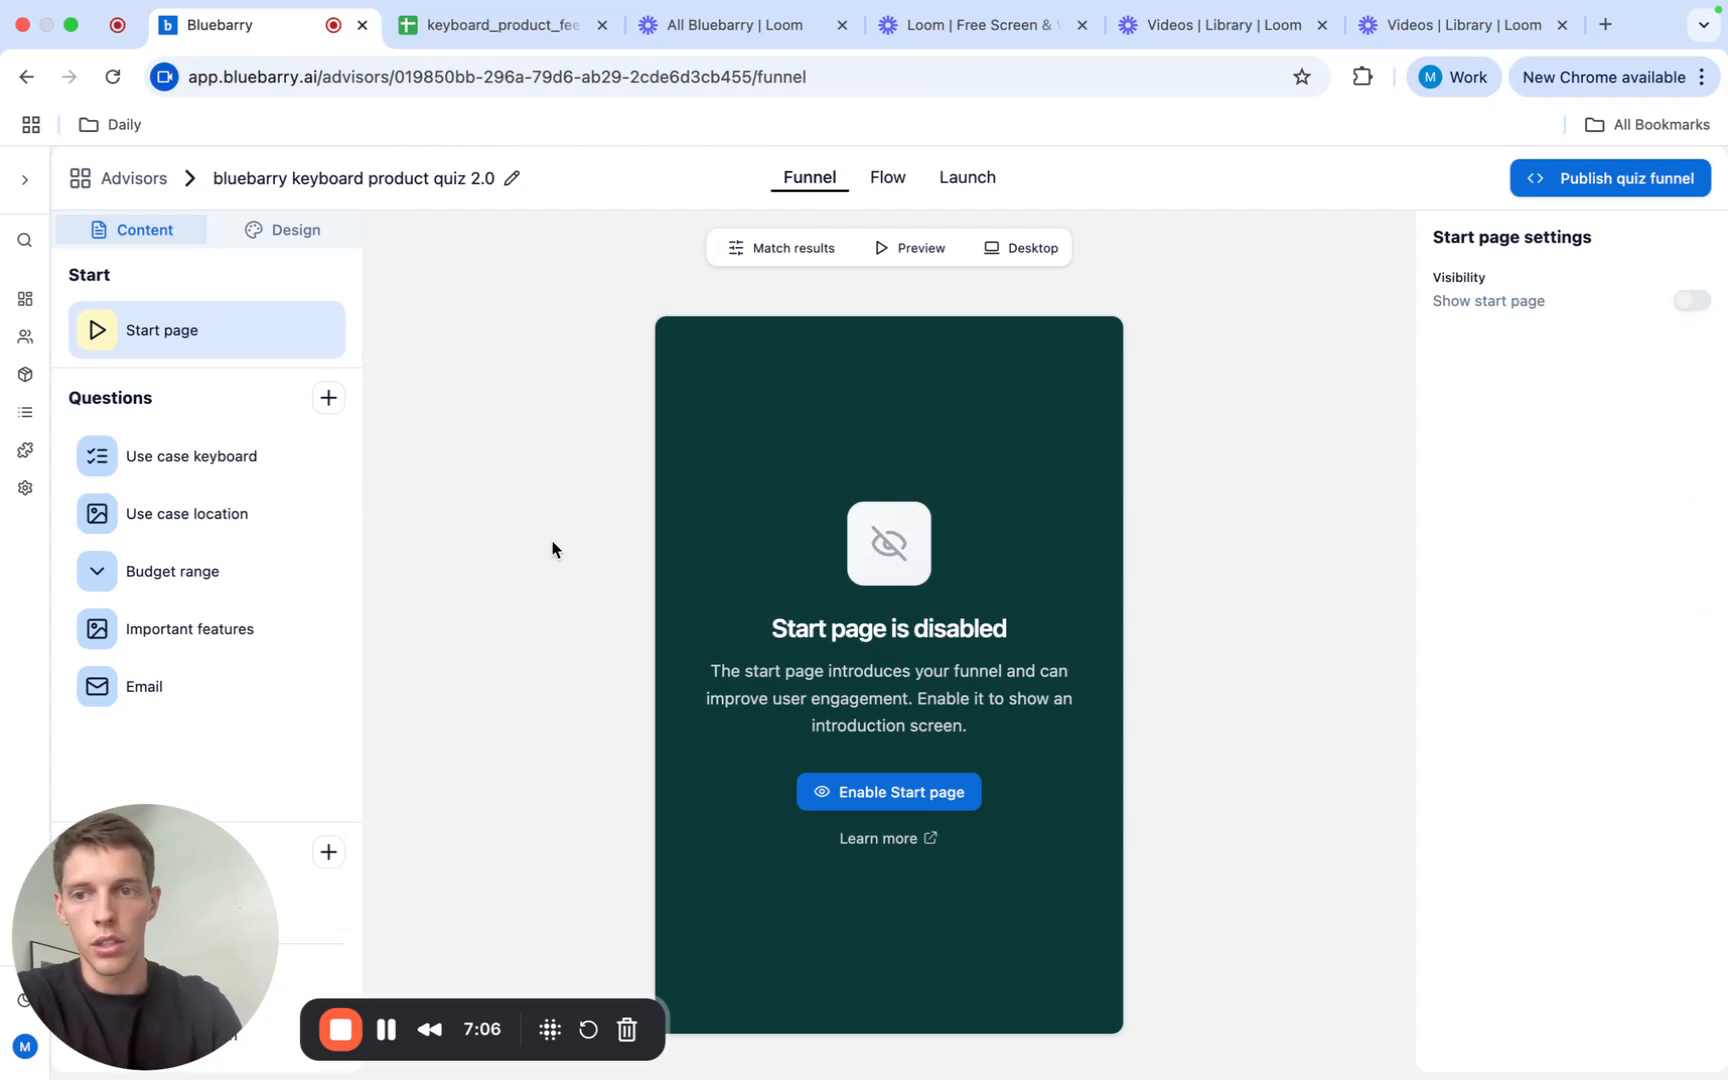
Step: Open the Pre-result card and set its title to "We are searching for your perfect match"
left_click_drag(190, 857, 270, 299)
left_click(165, 926)
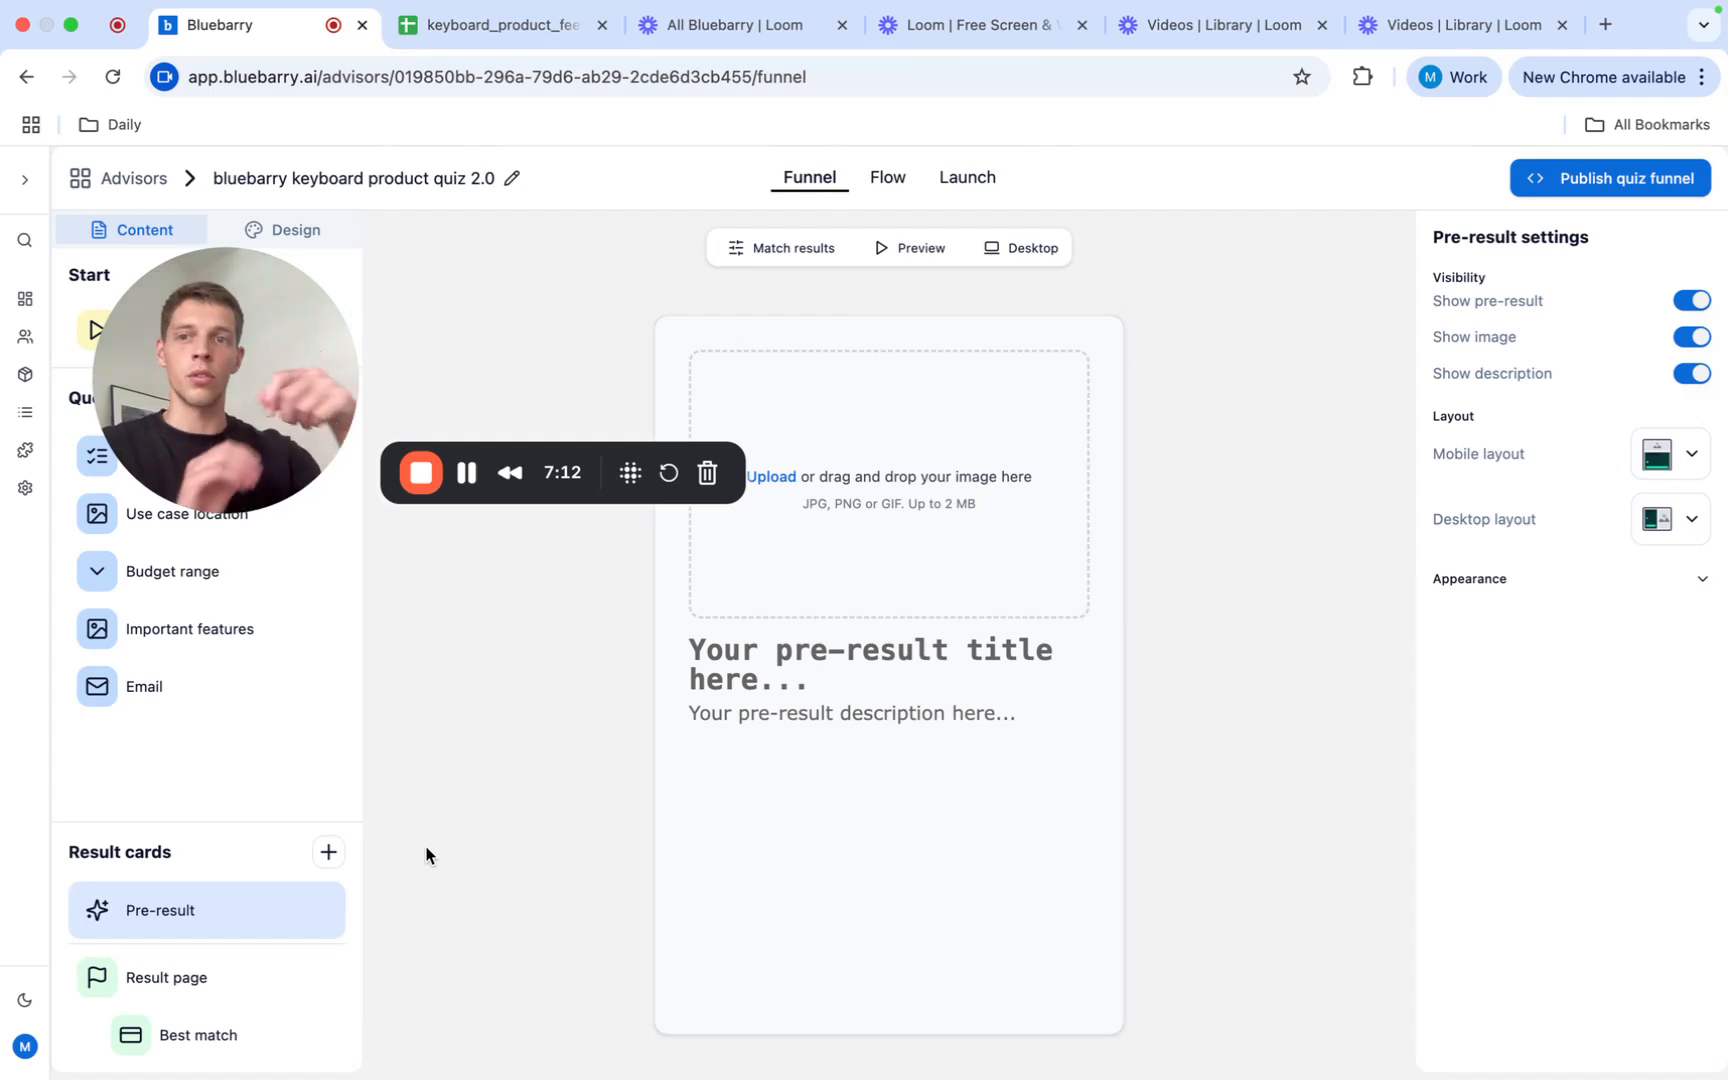
left_click(886, 703)
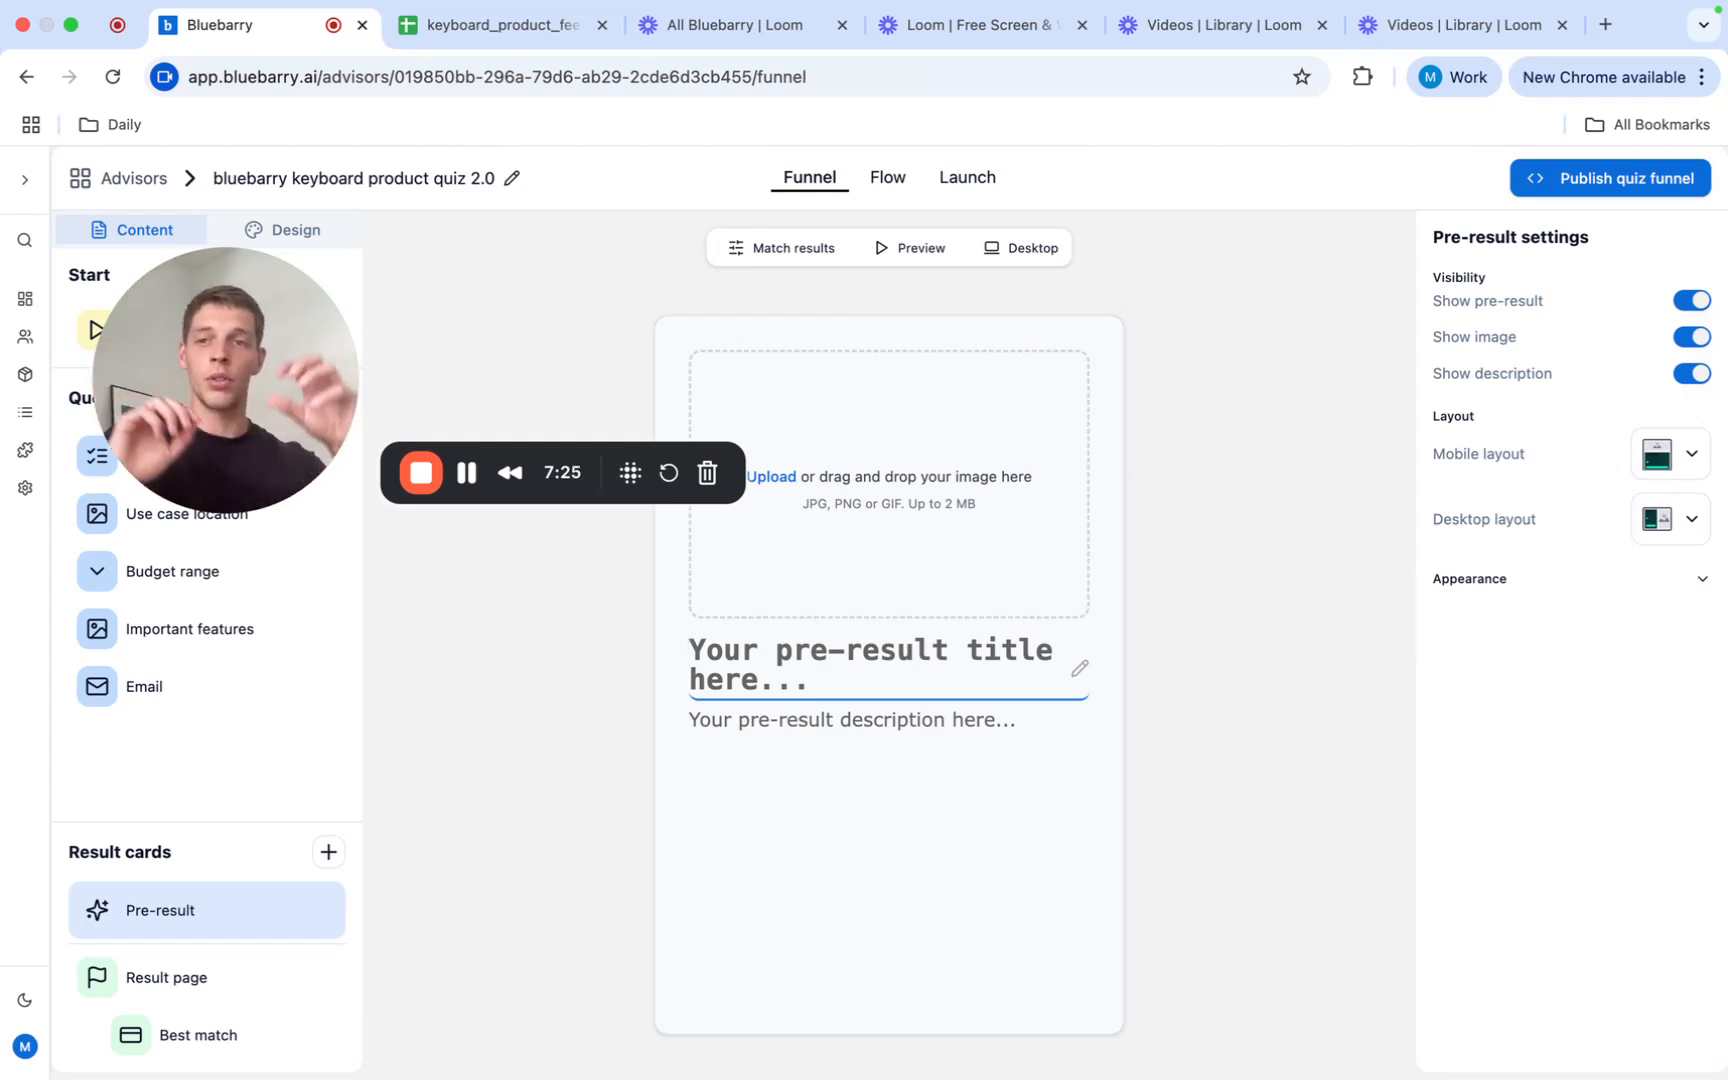
type("You")
key("BackSpace")
key("BackSpace")
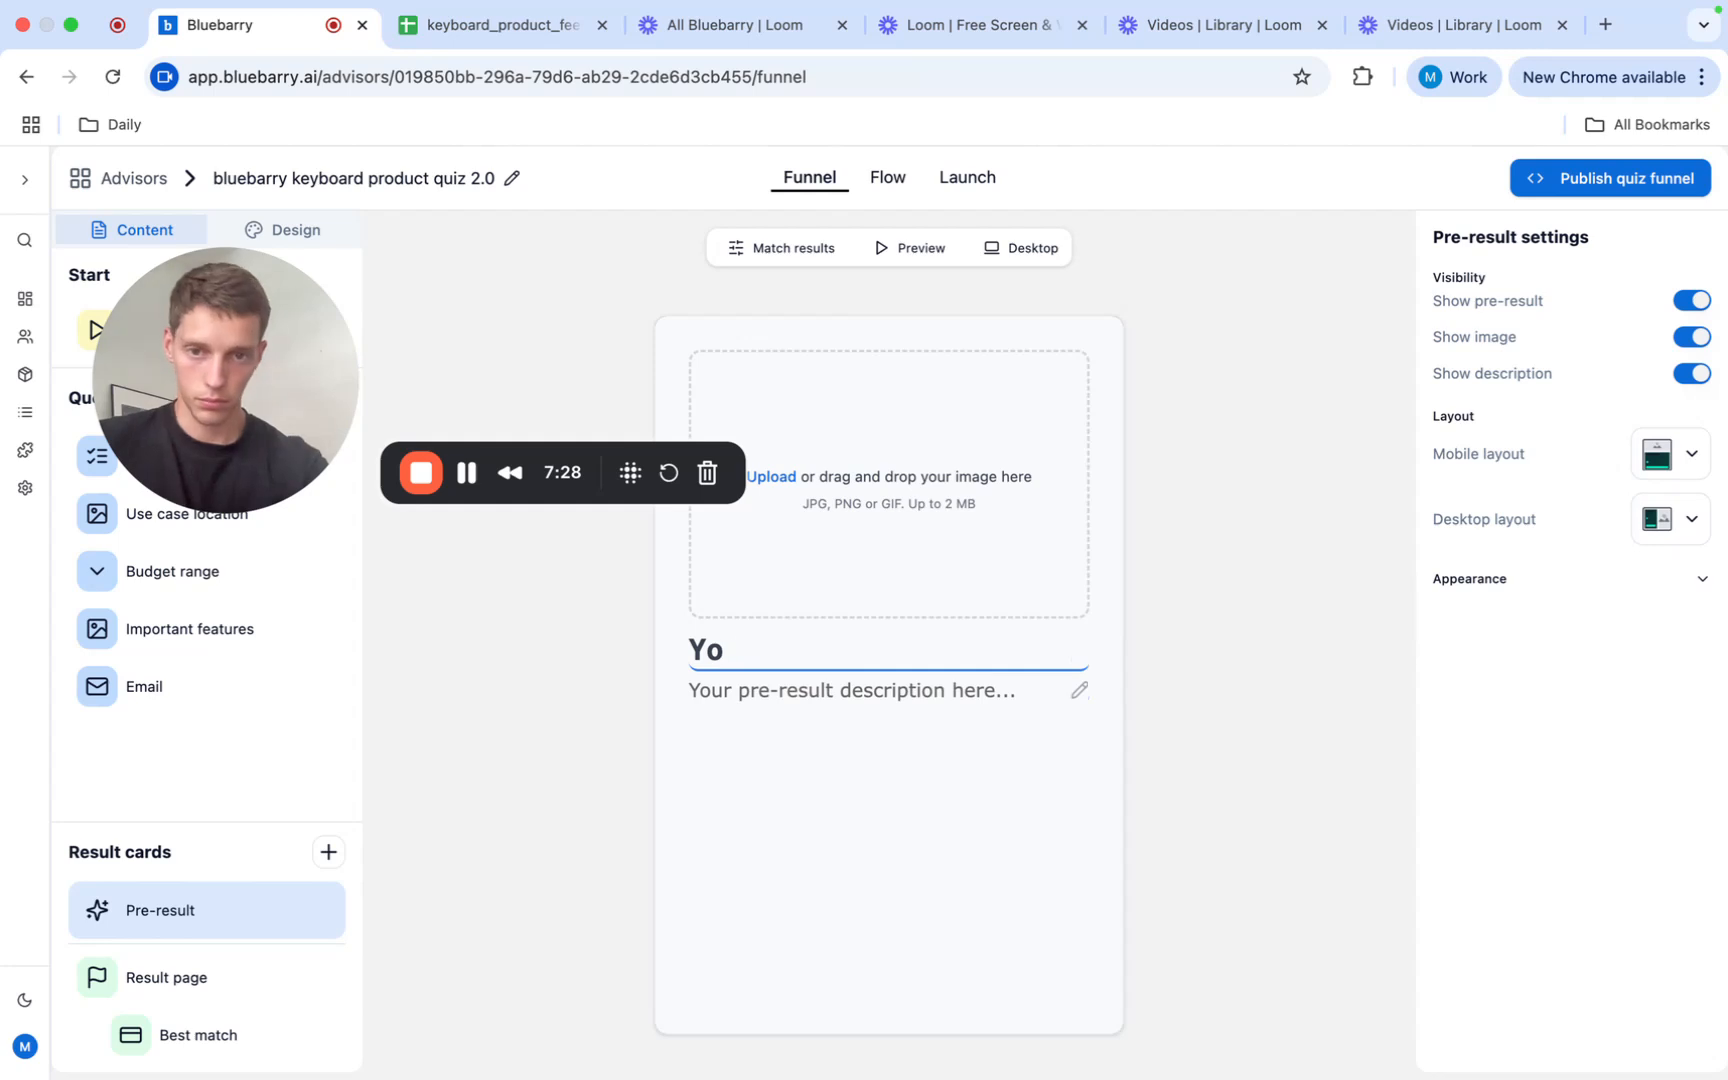
key("BackSpace")
key("BackSpace")
type("We ar")
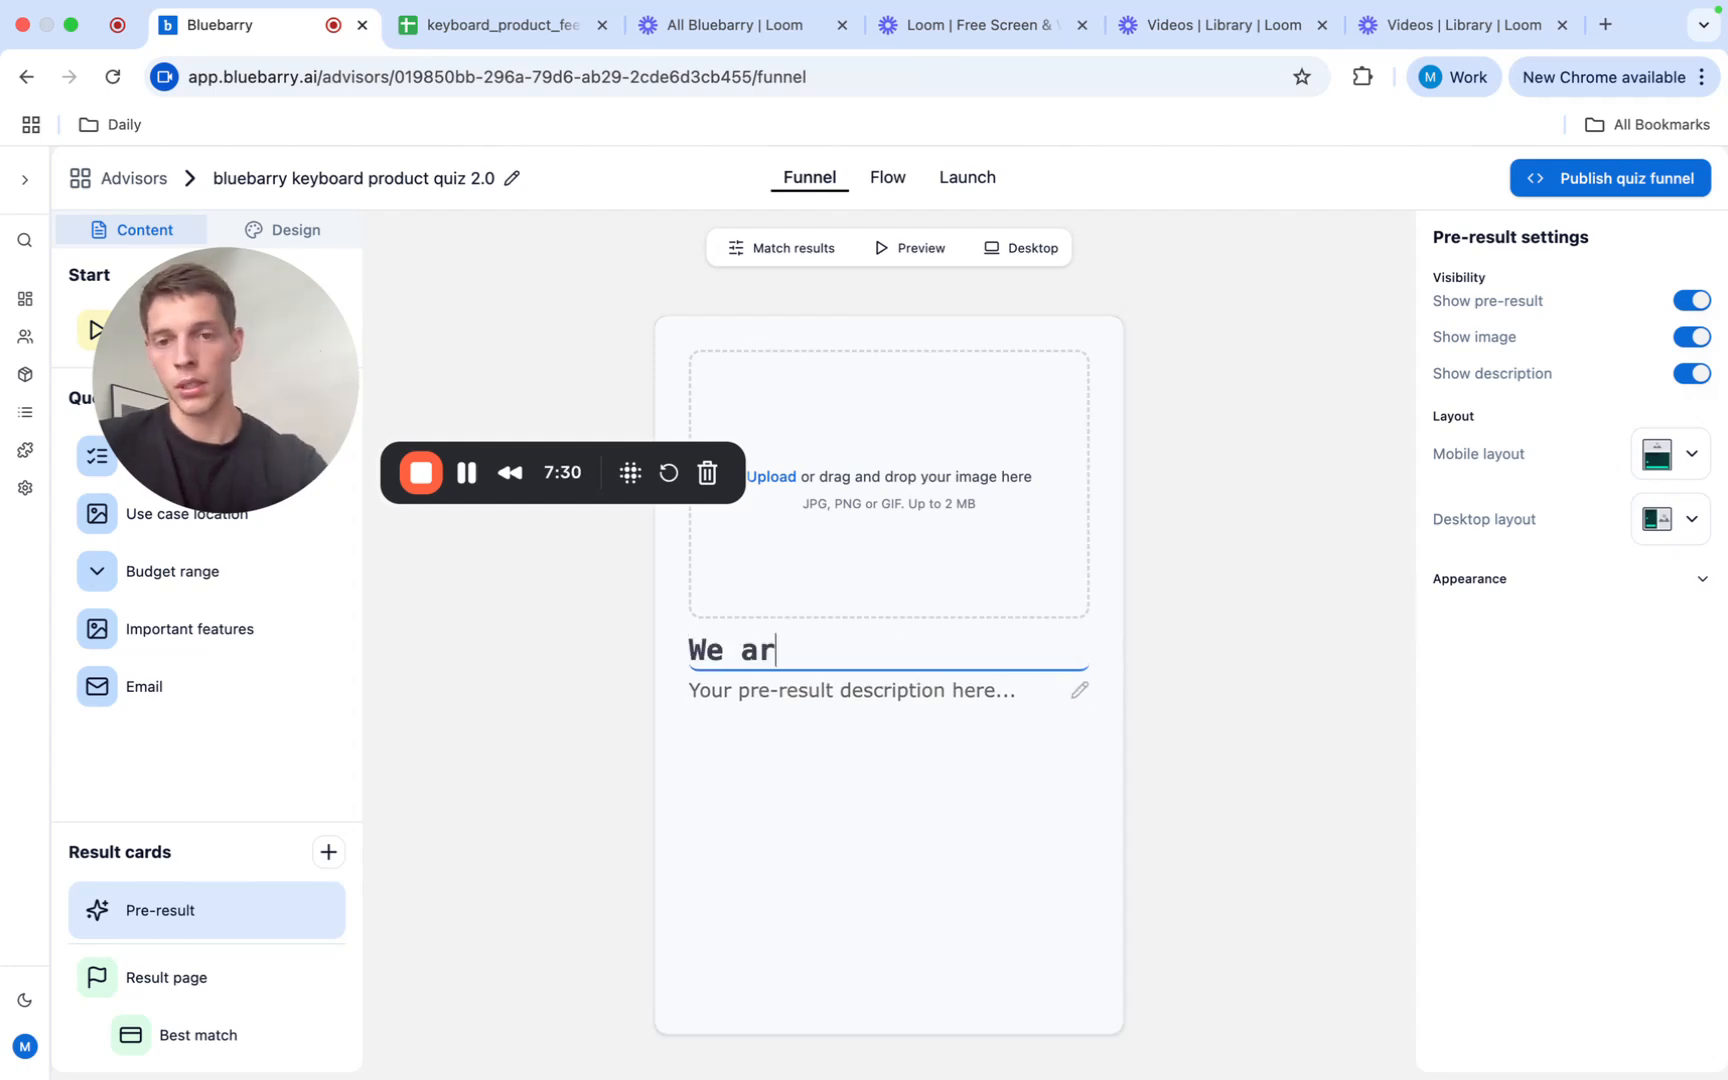
type("e searching for your pr")
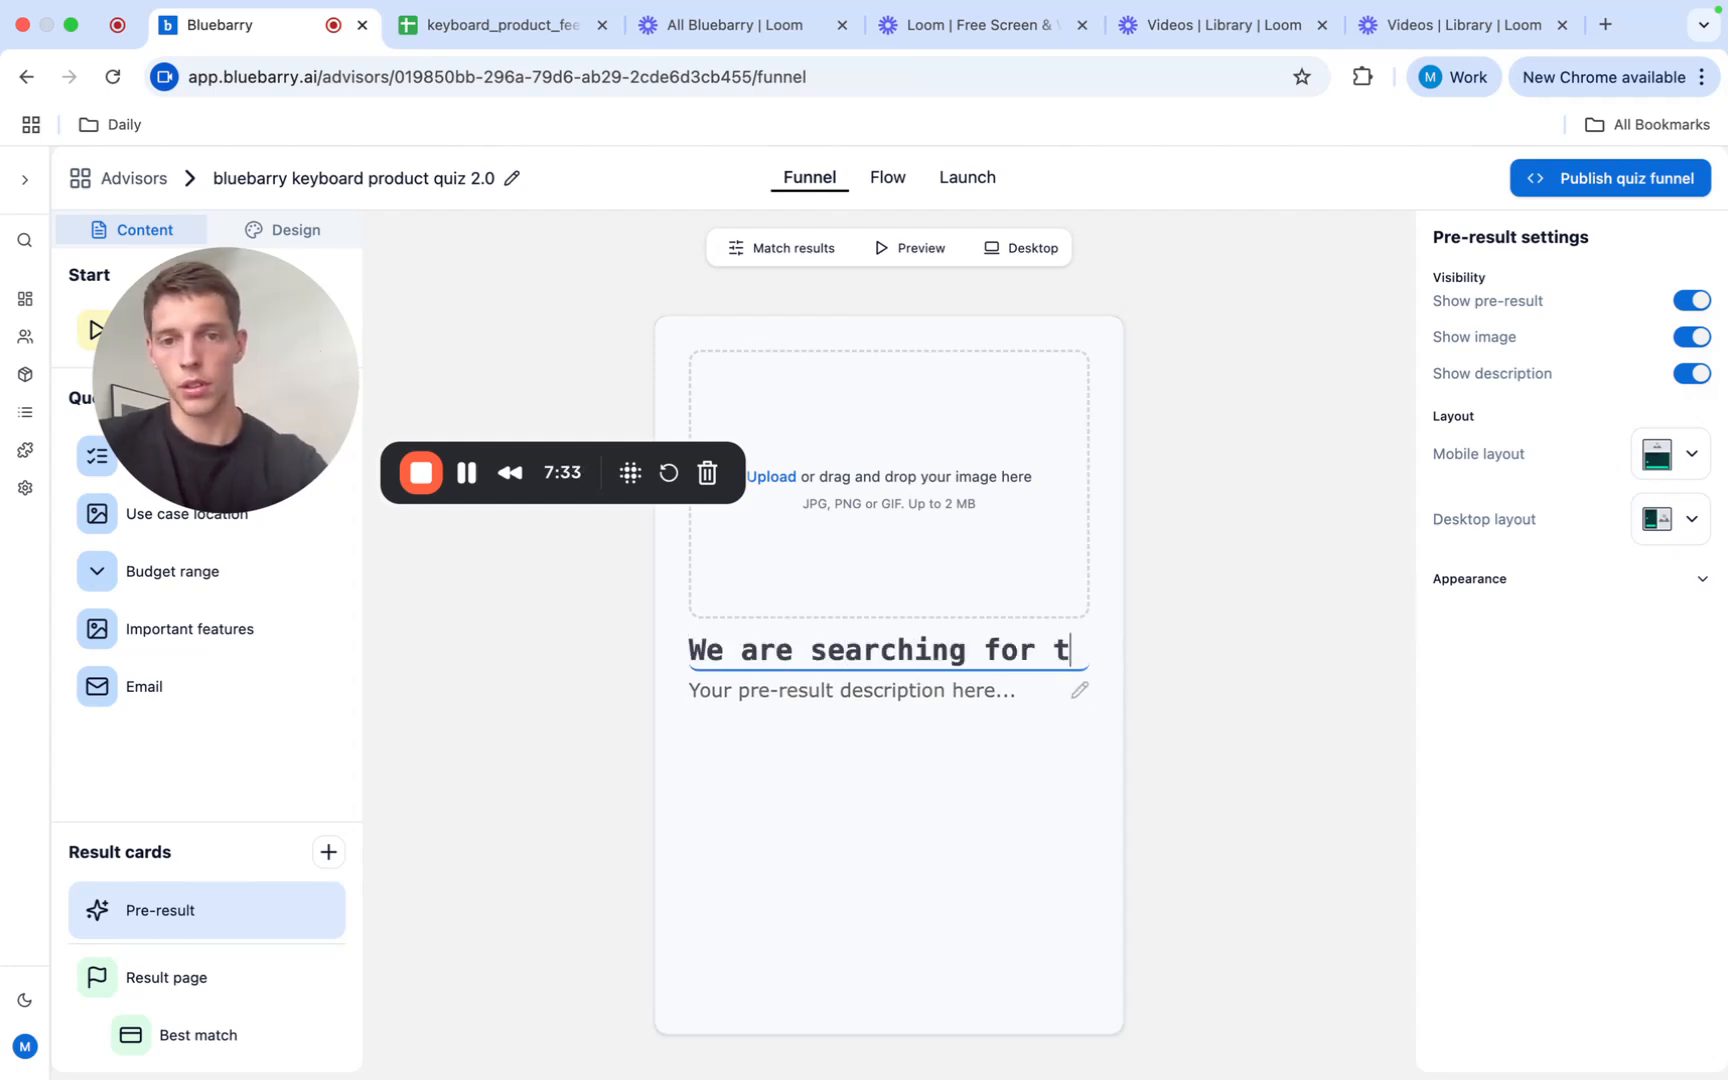
key("BackSpace")
type("erfe")
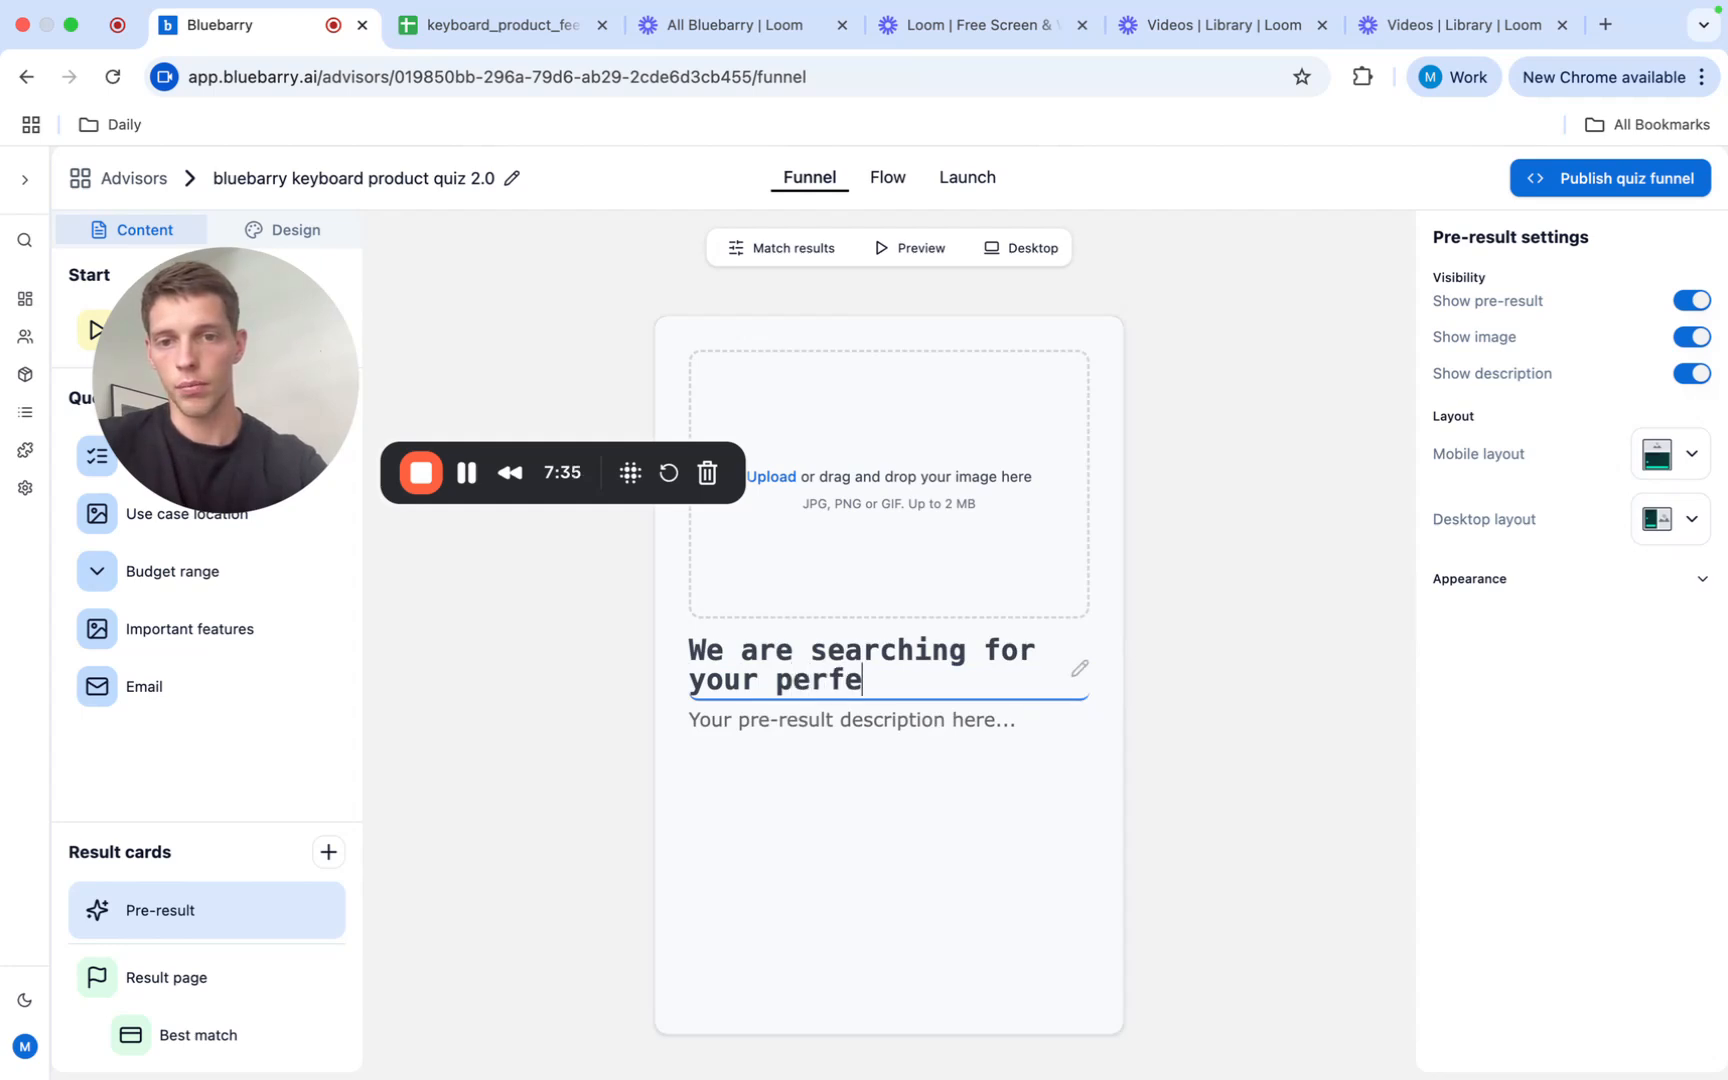
type("ct match")
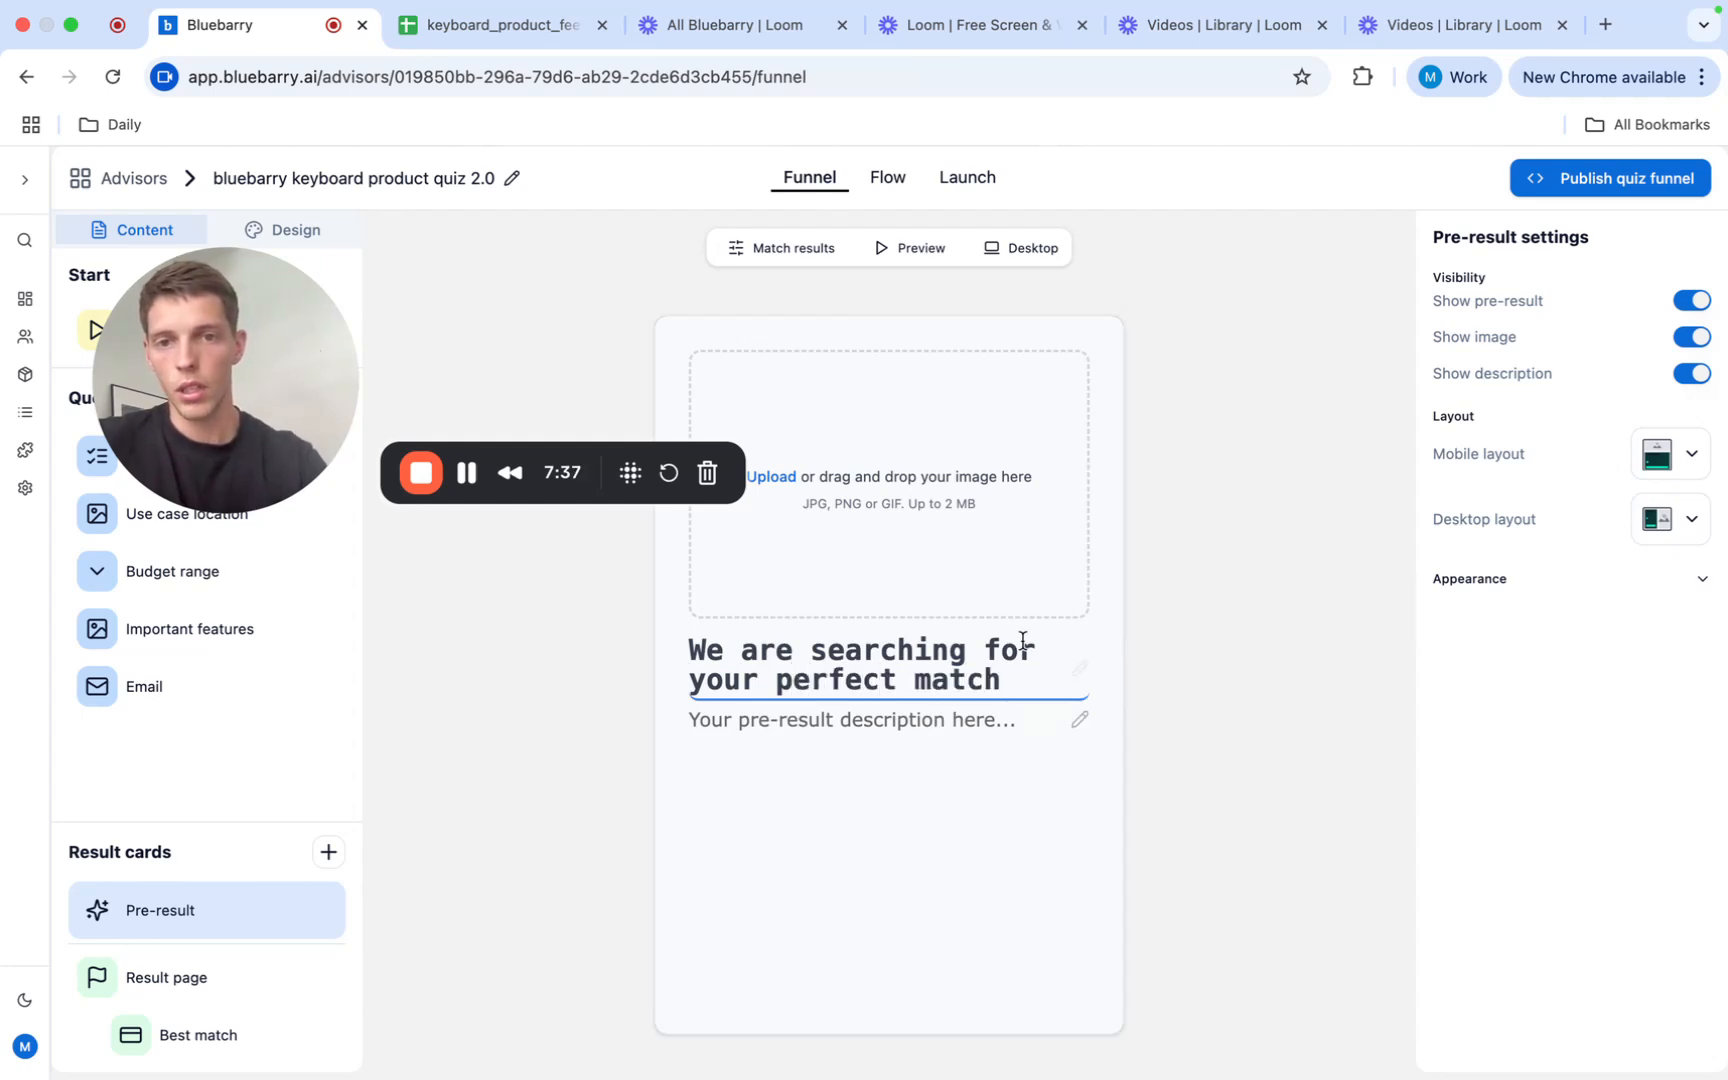
Step: Upload 2128_large.jpg.webp as the pre-result image, with the crop enlarged to cover the whole picture
left_click(785, 475)
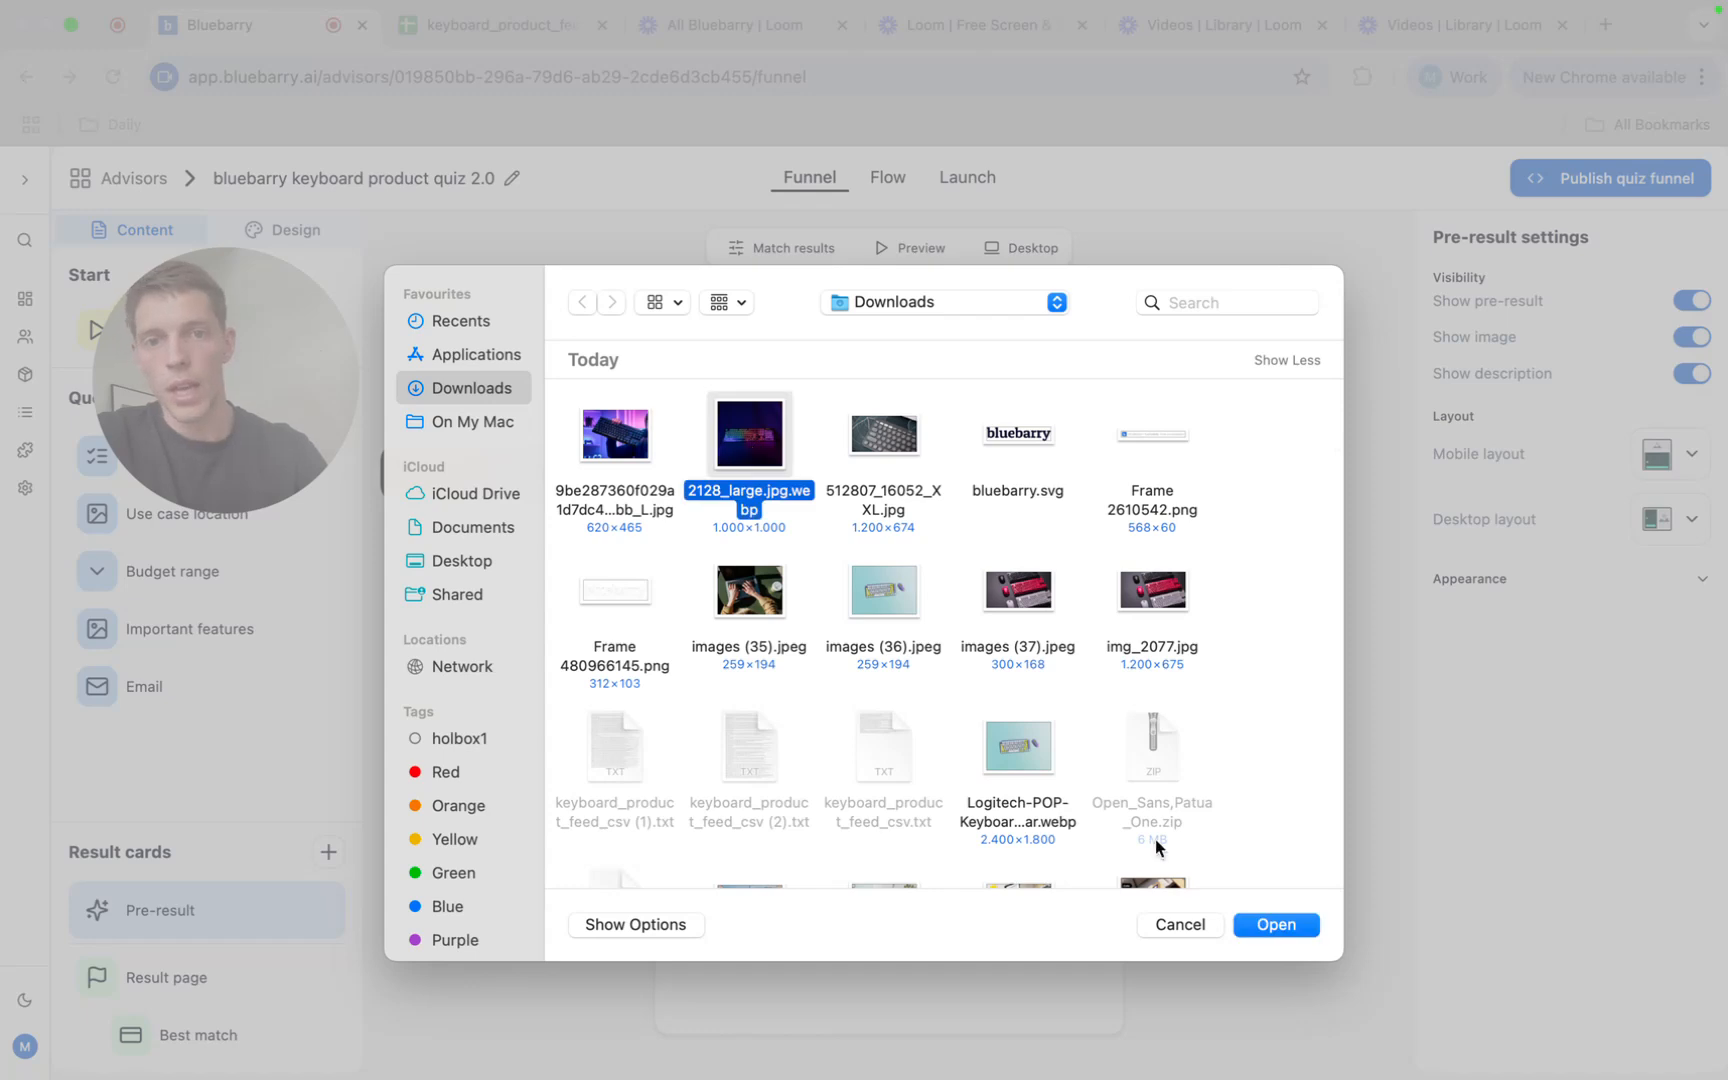
left_click(1262, 924)
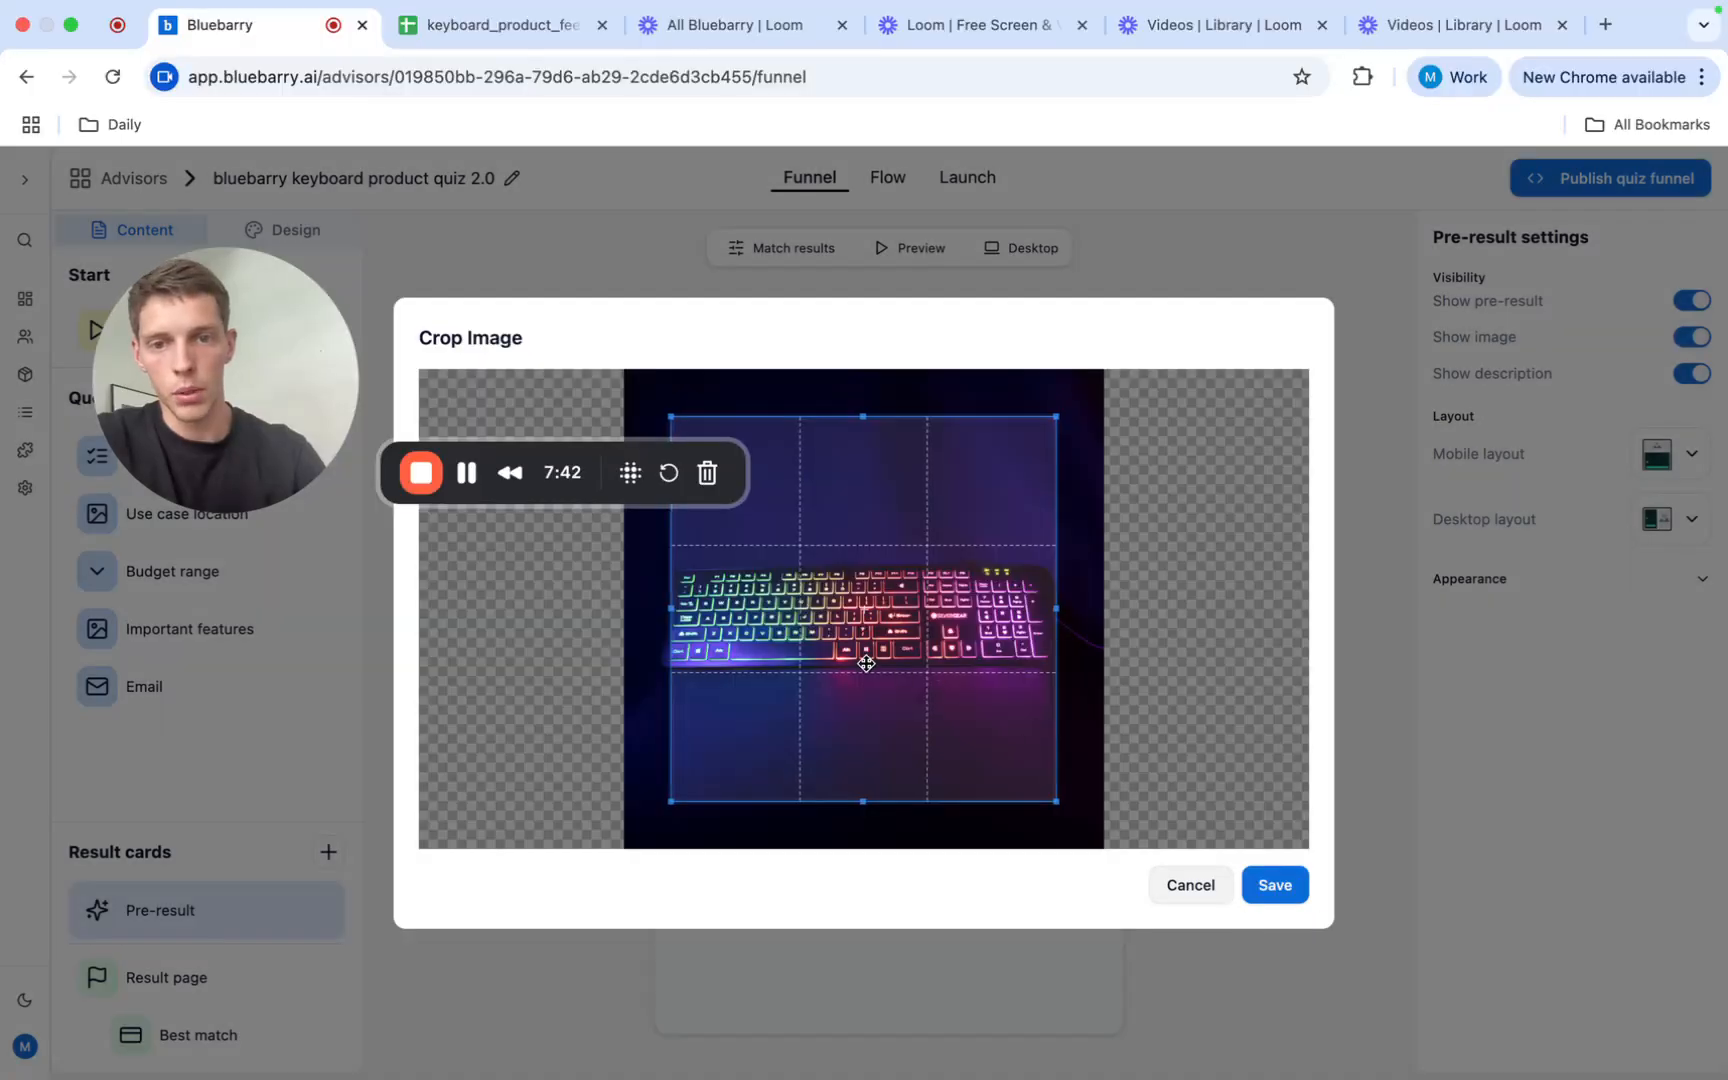
left_click_drag(1008, 752, 1242, 962)
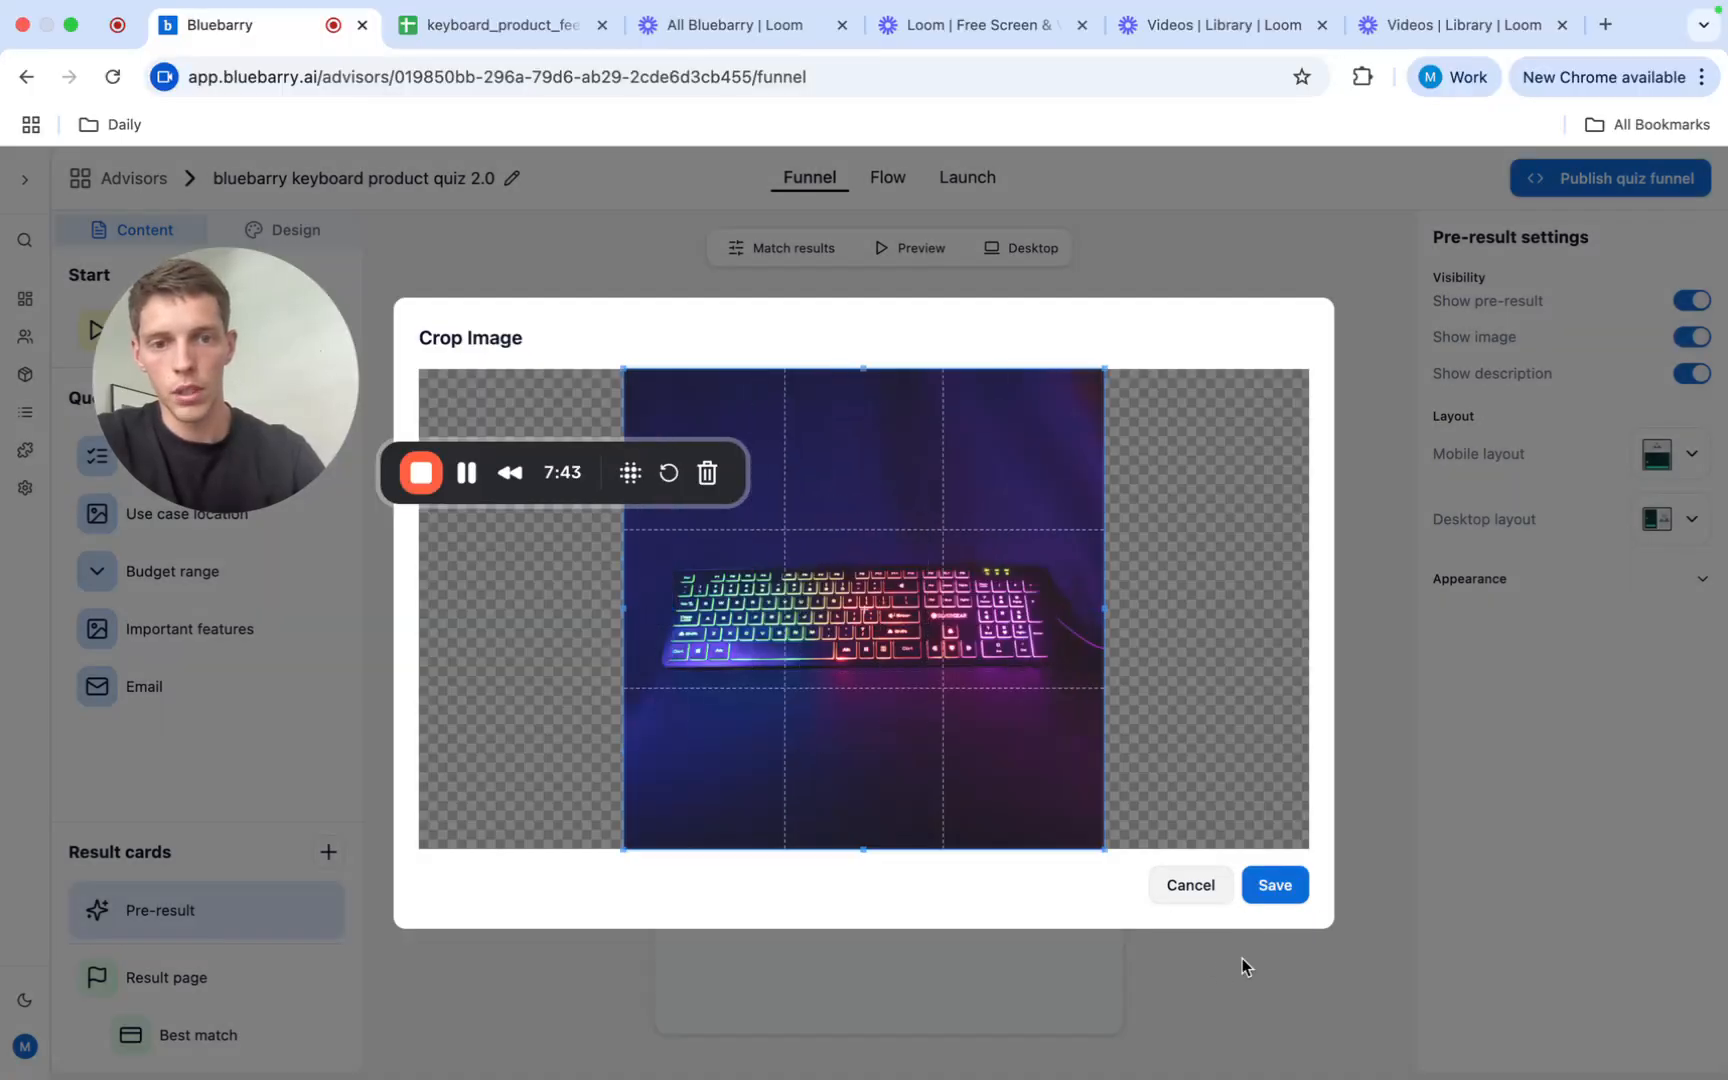
left_click(1276, 885)
Step: Set the pre-result card's background color to white, FFFFFF, after trying a bright blue
left_click(1634, 595)
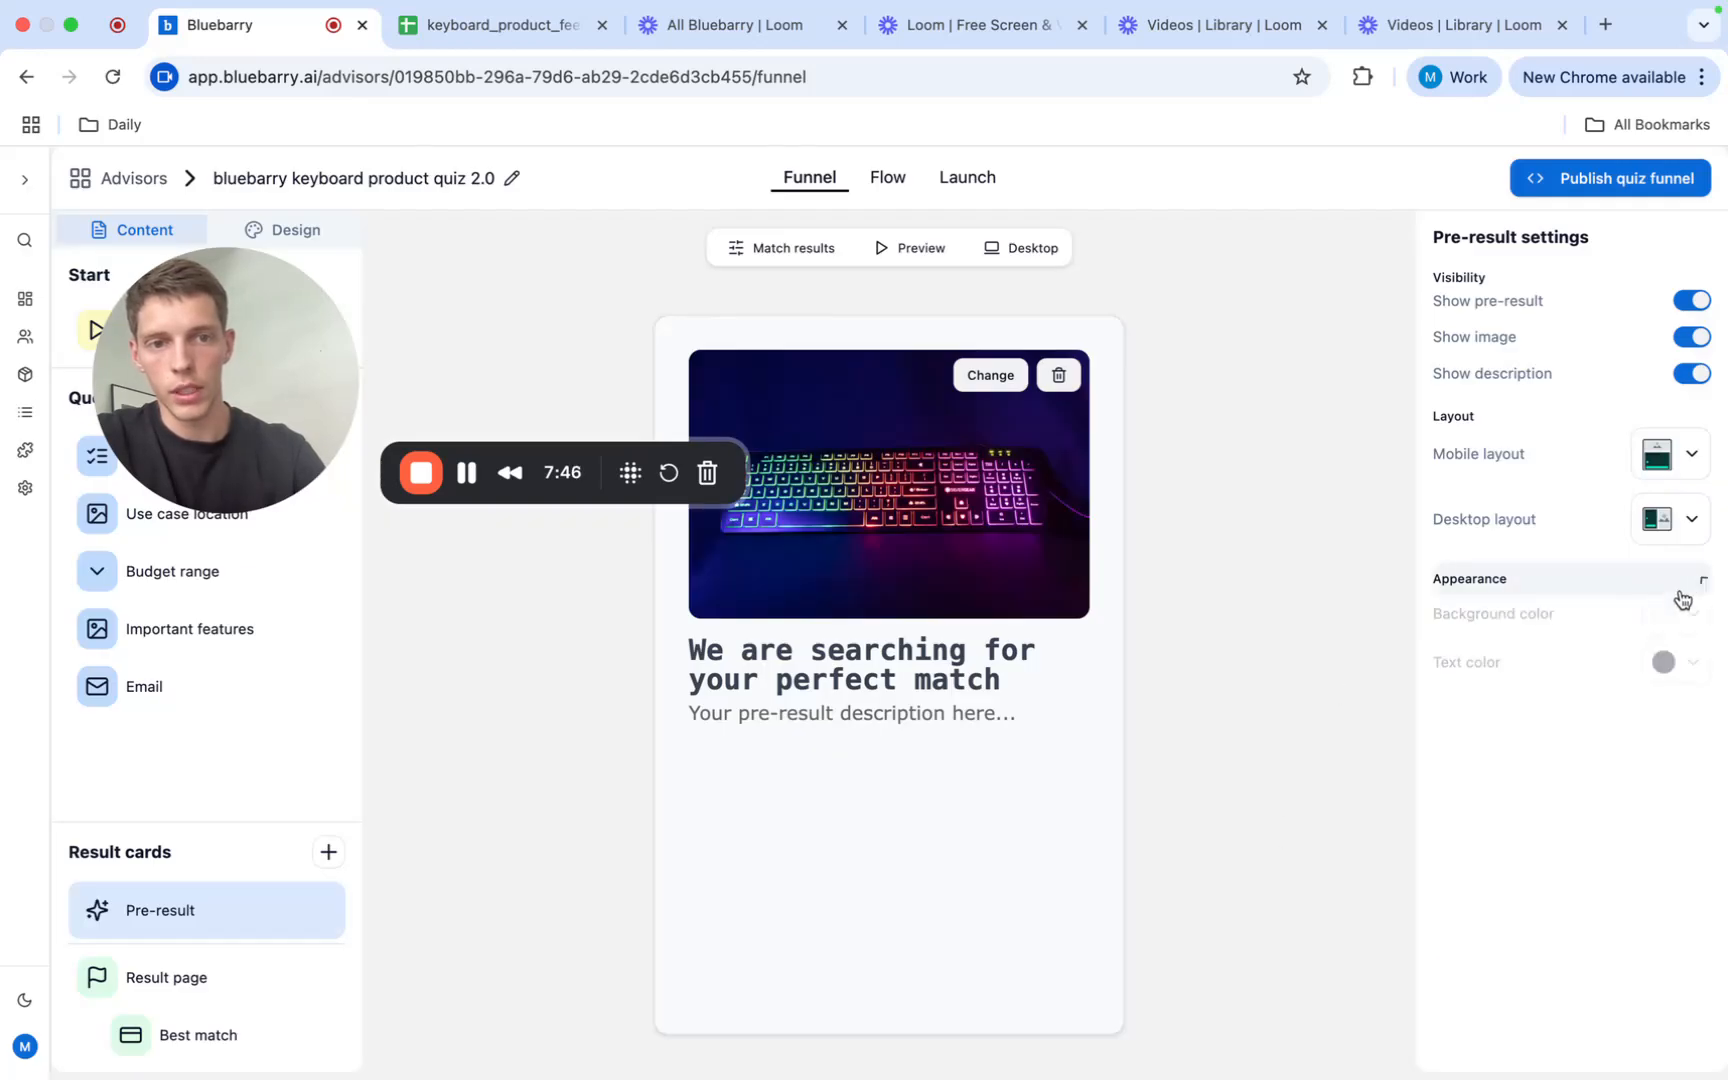
left_click(1694, 626)
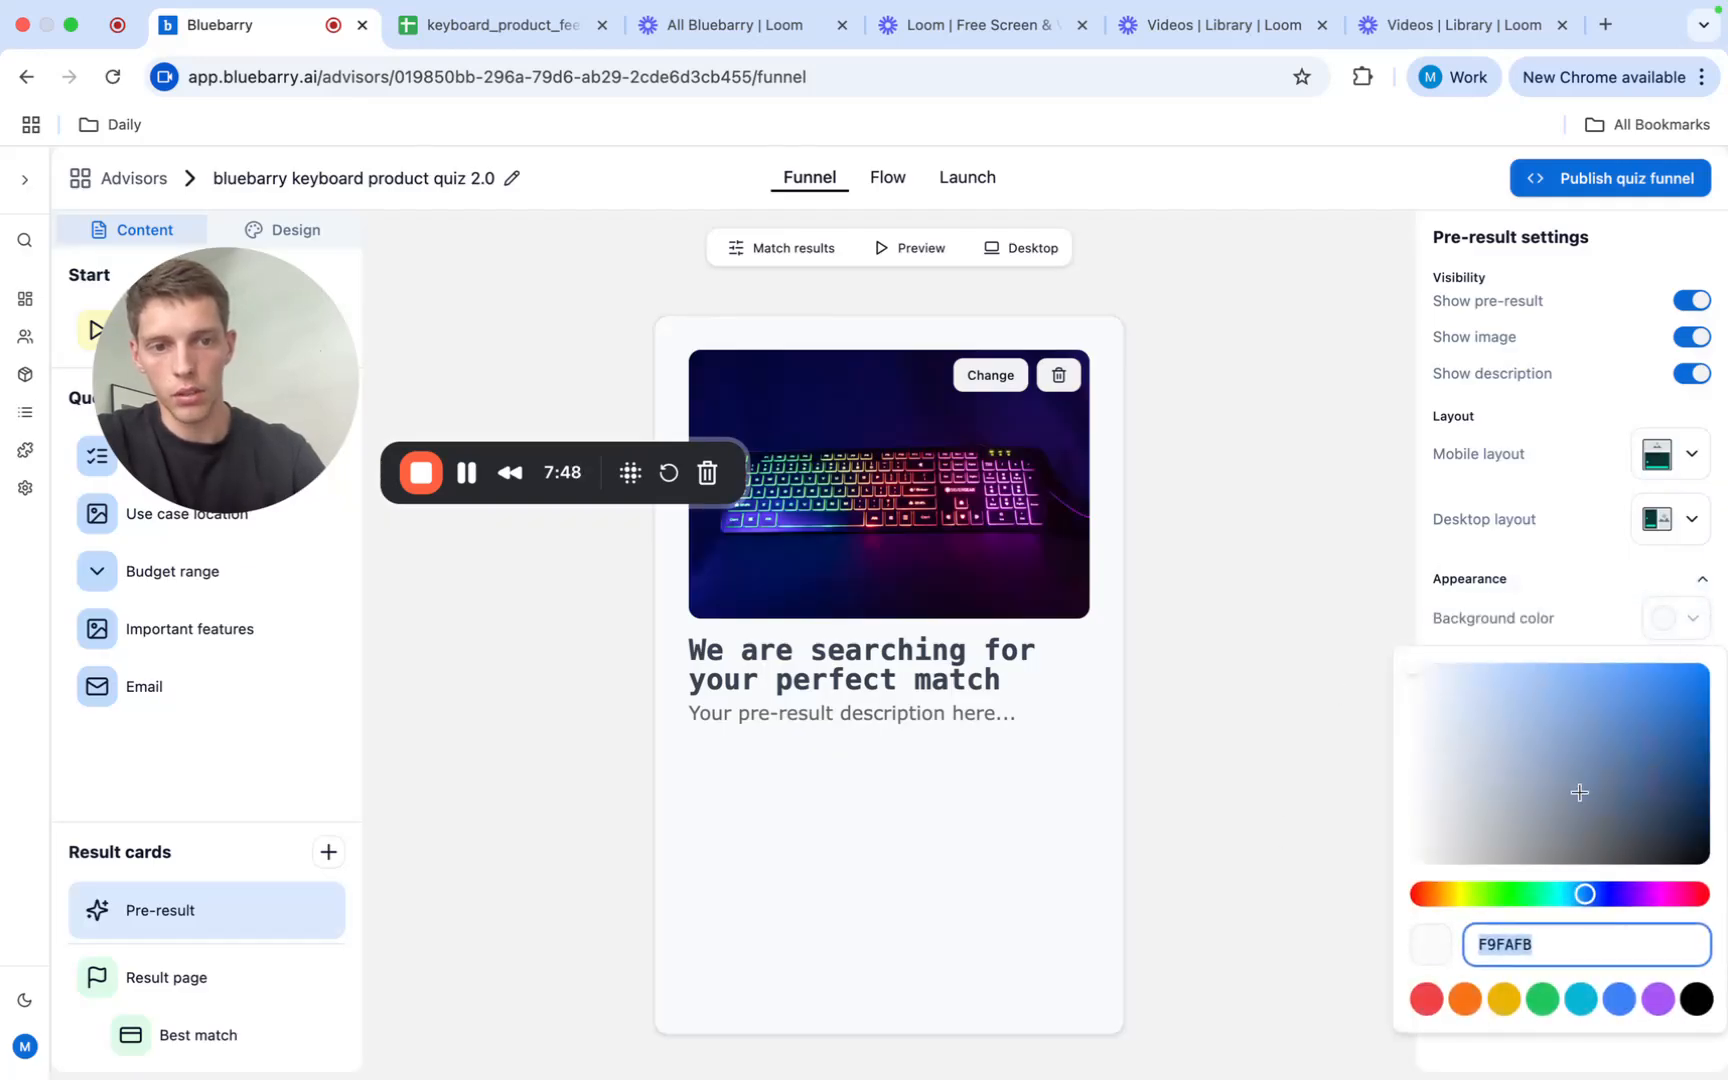
type("0C86FF")
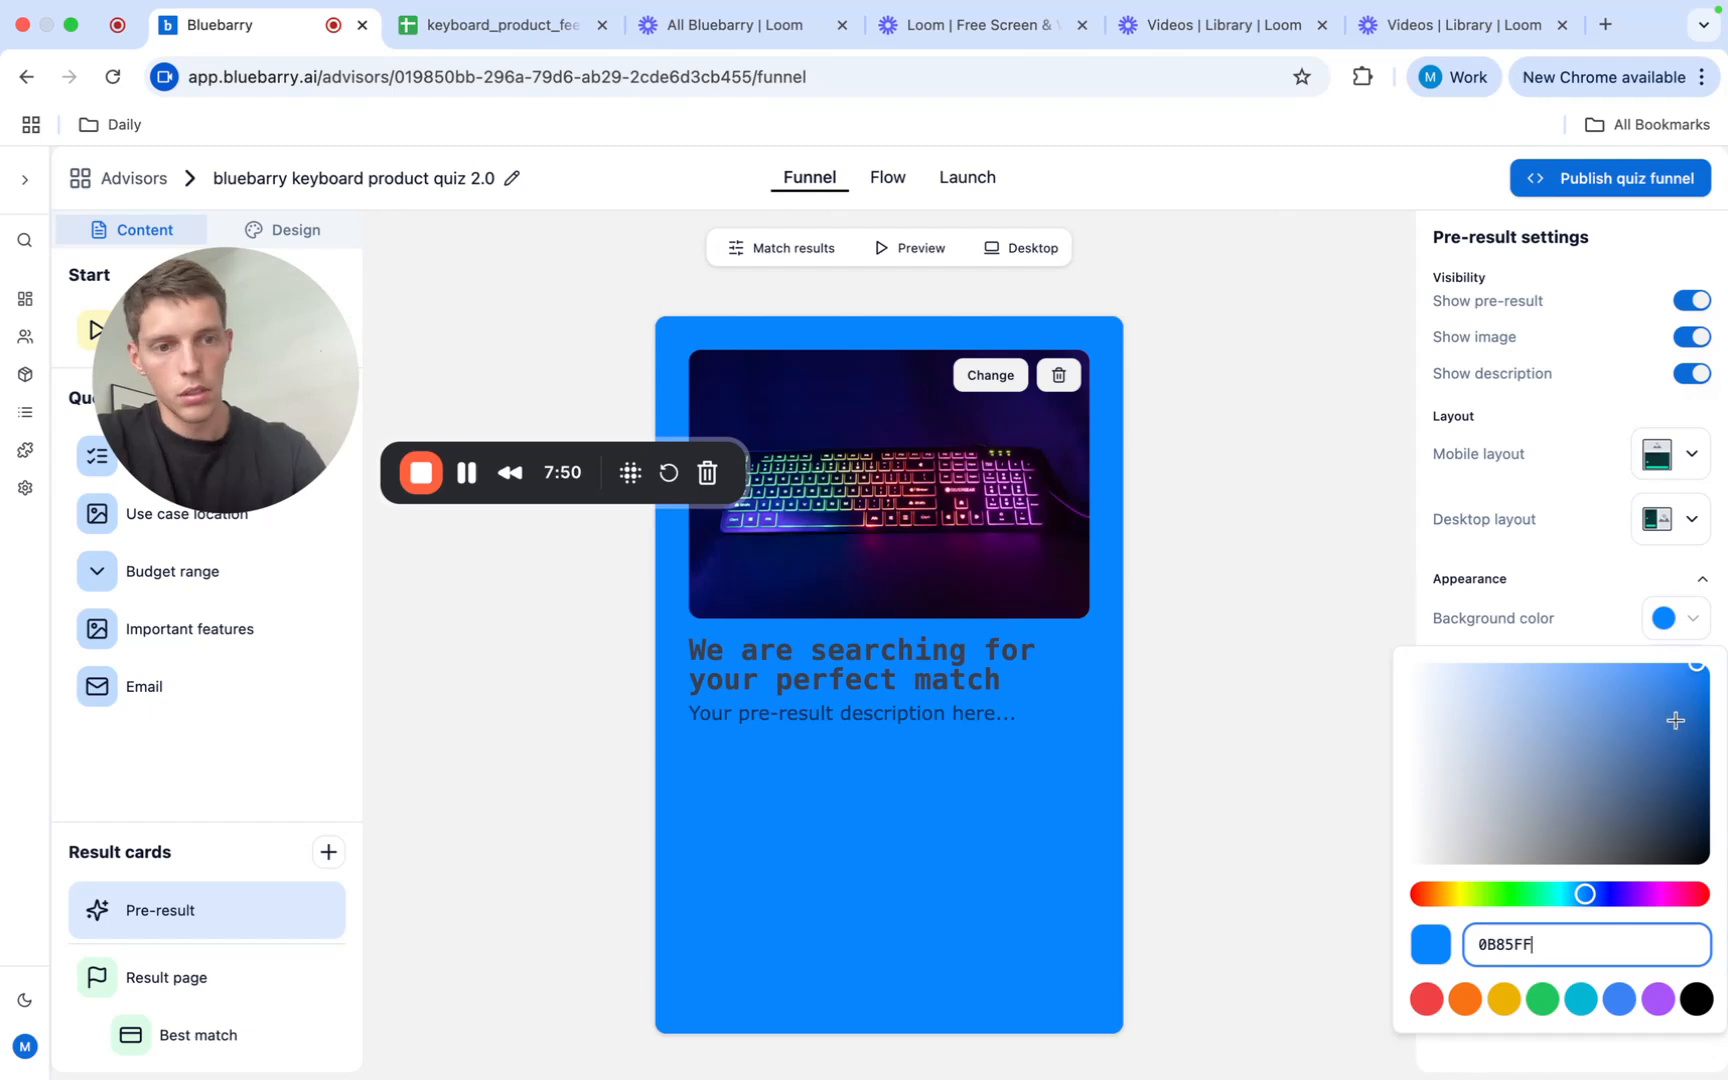
left_click_drag(1677, 713, 1388, 593)
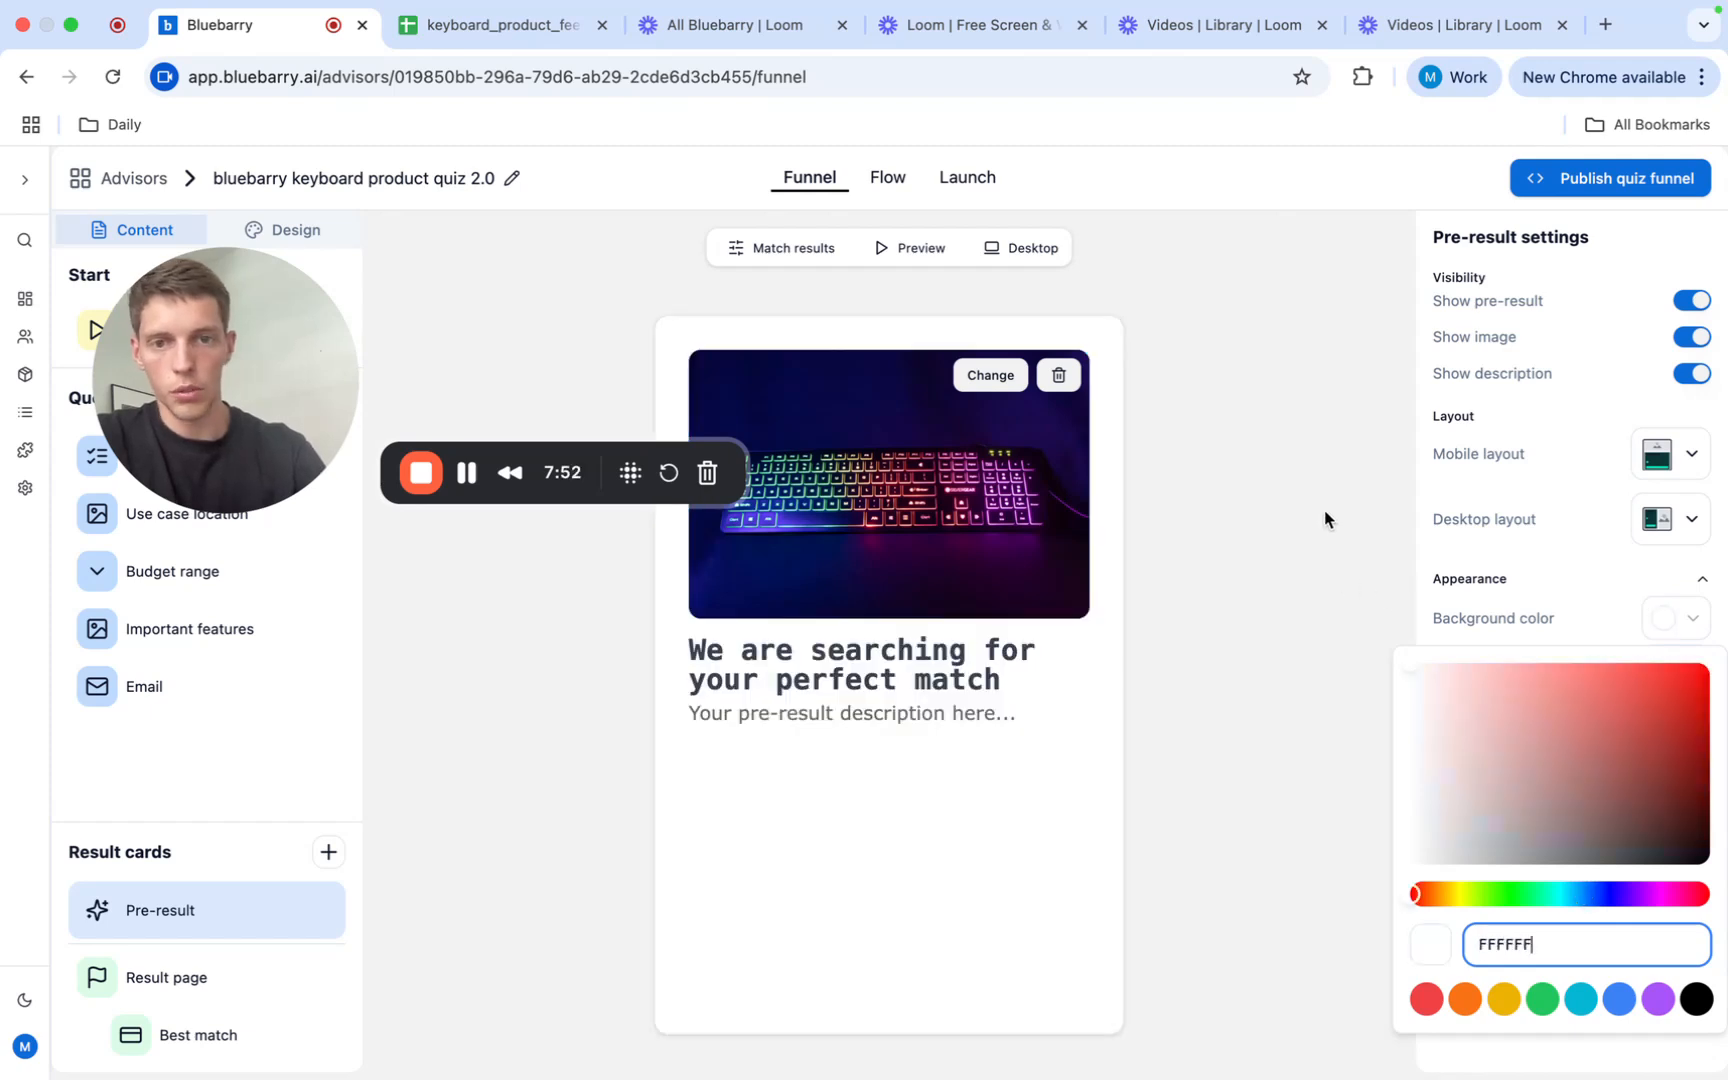
left_click(1320, 522)
Step: Open the Result page card and set its title to "These are the best matches"
left_click(197, 983)
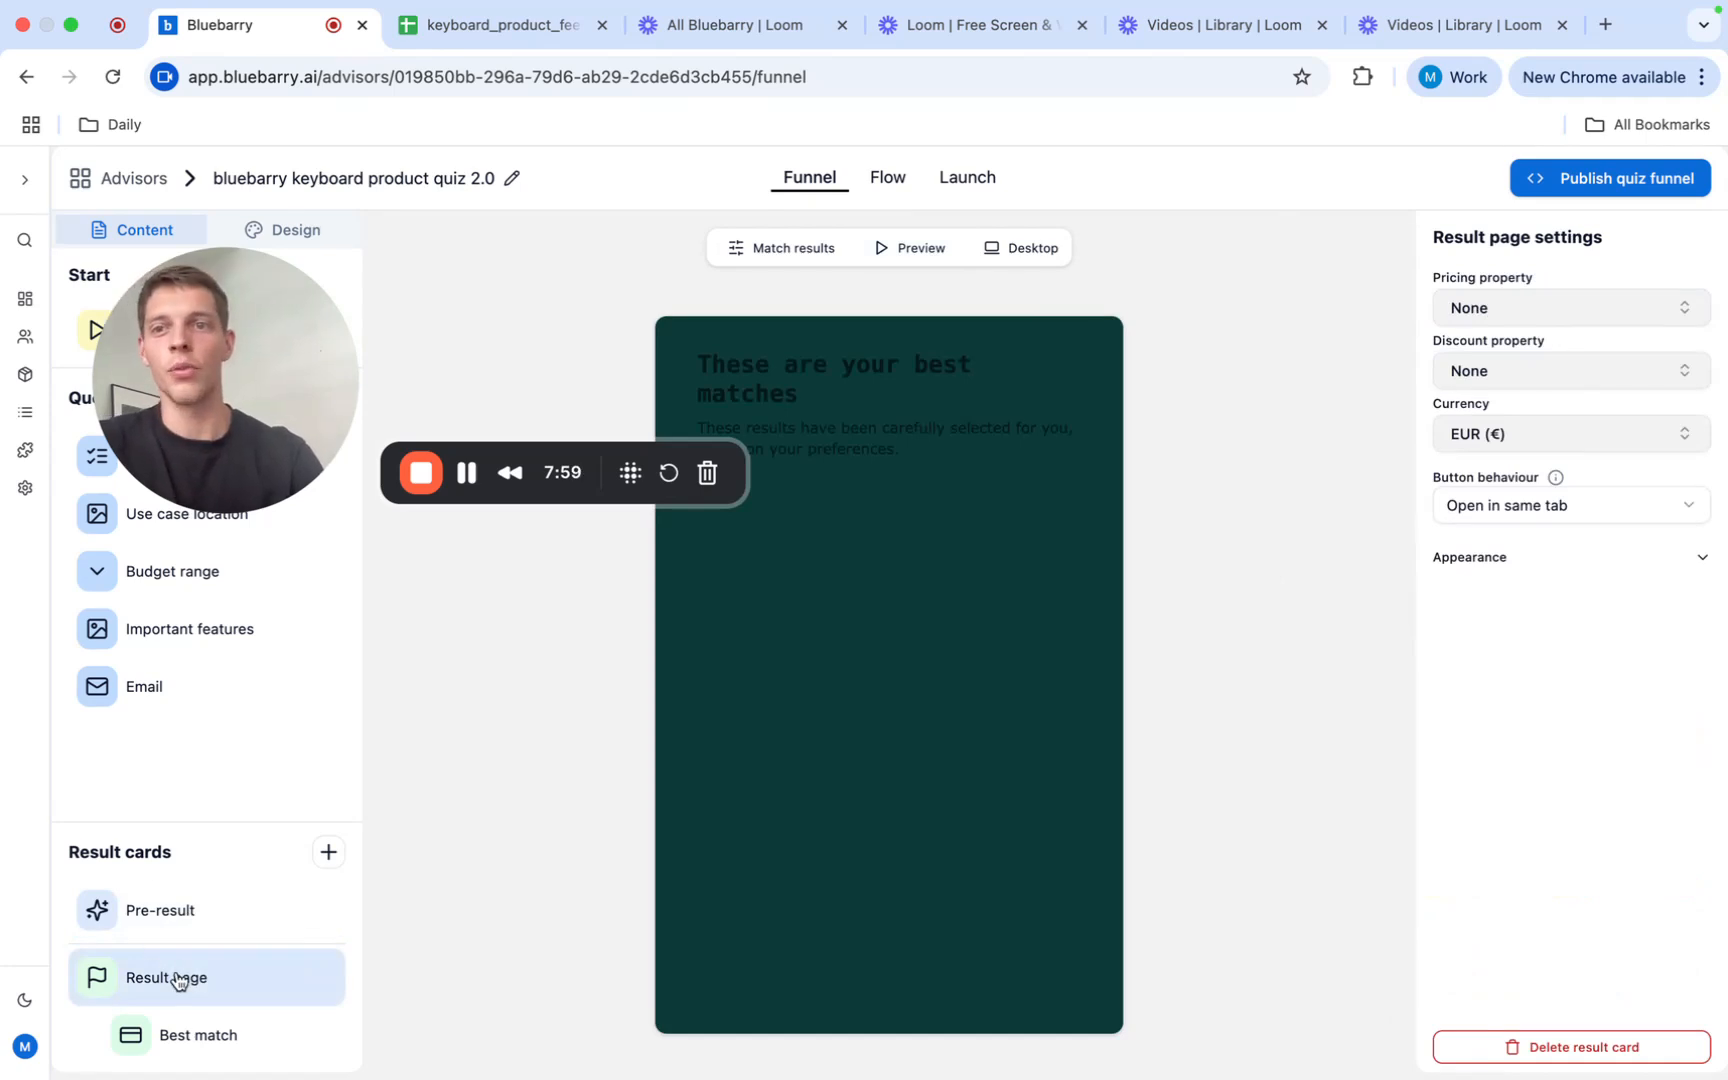
left_click(856, 391)
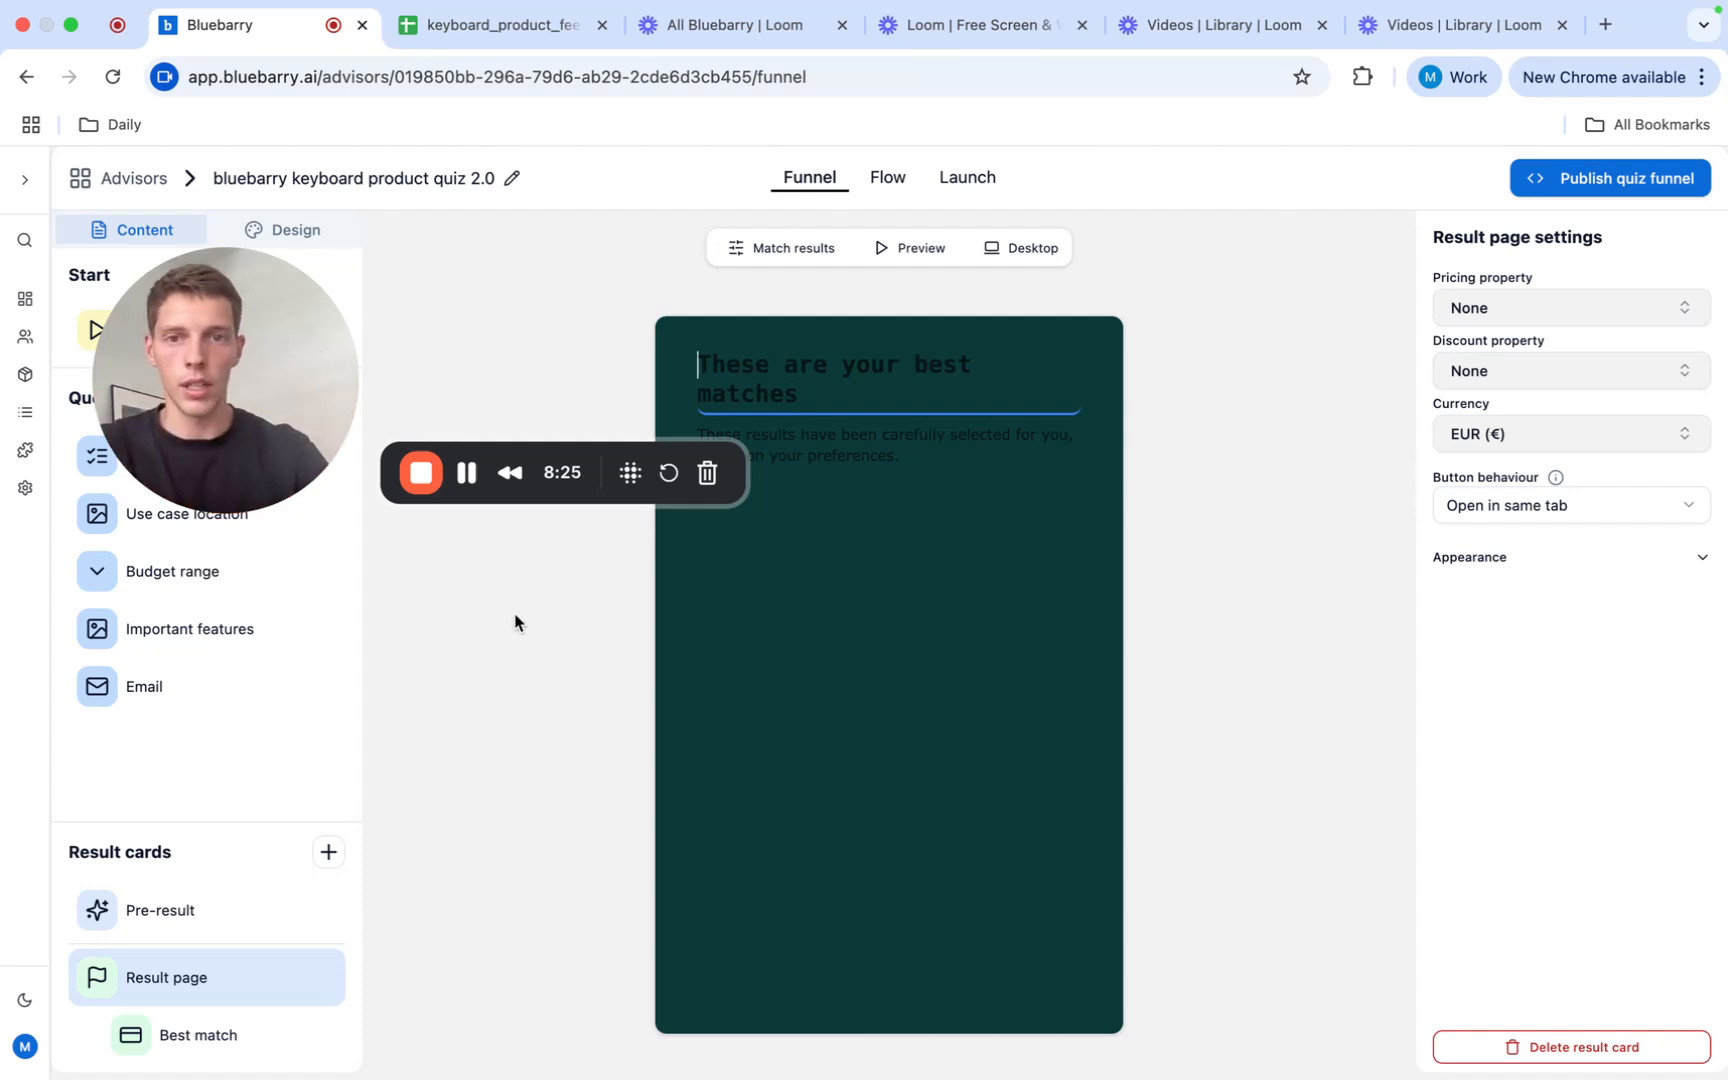
type("These are th")
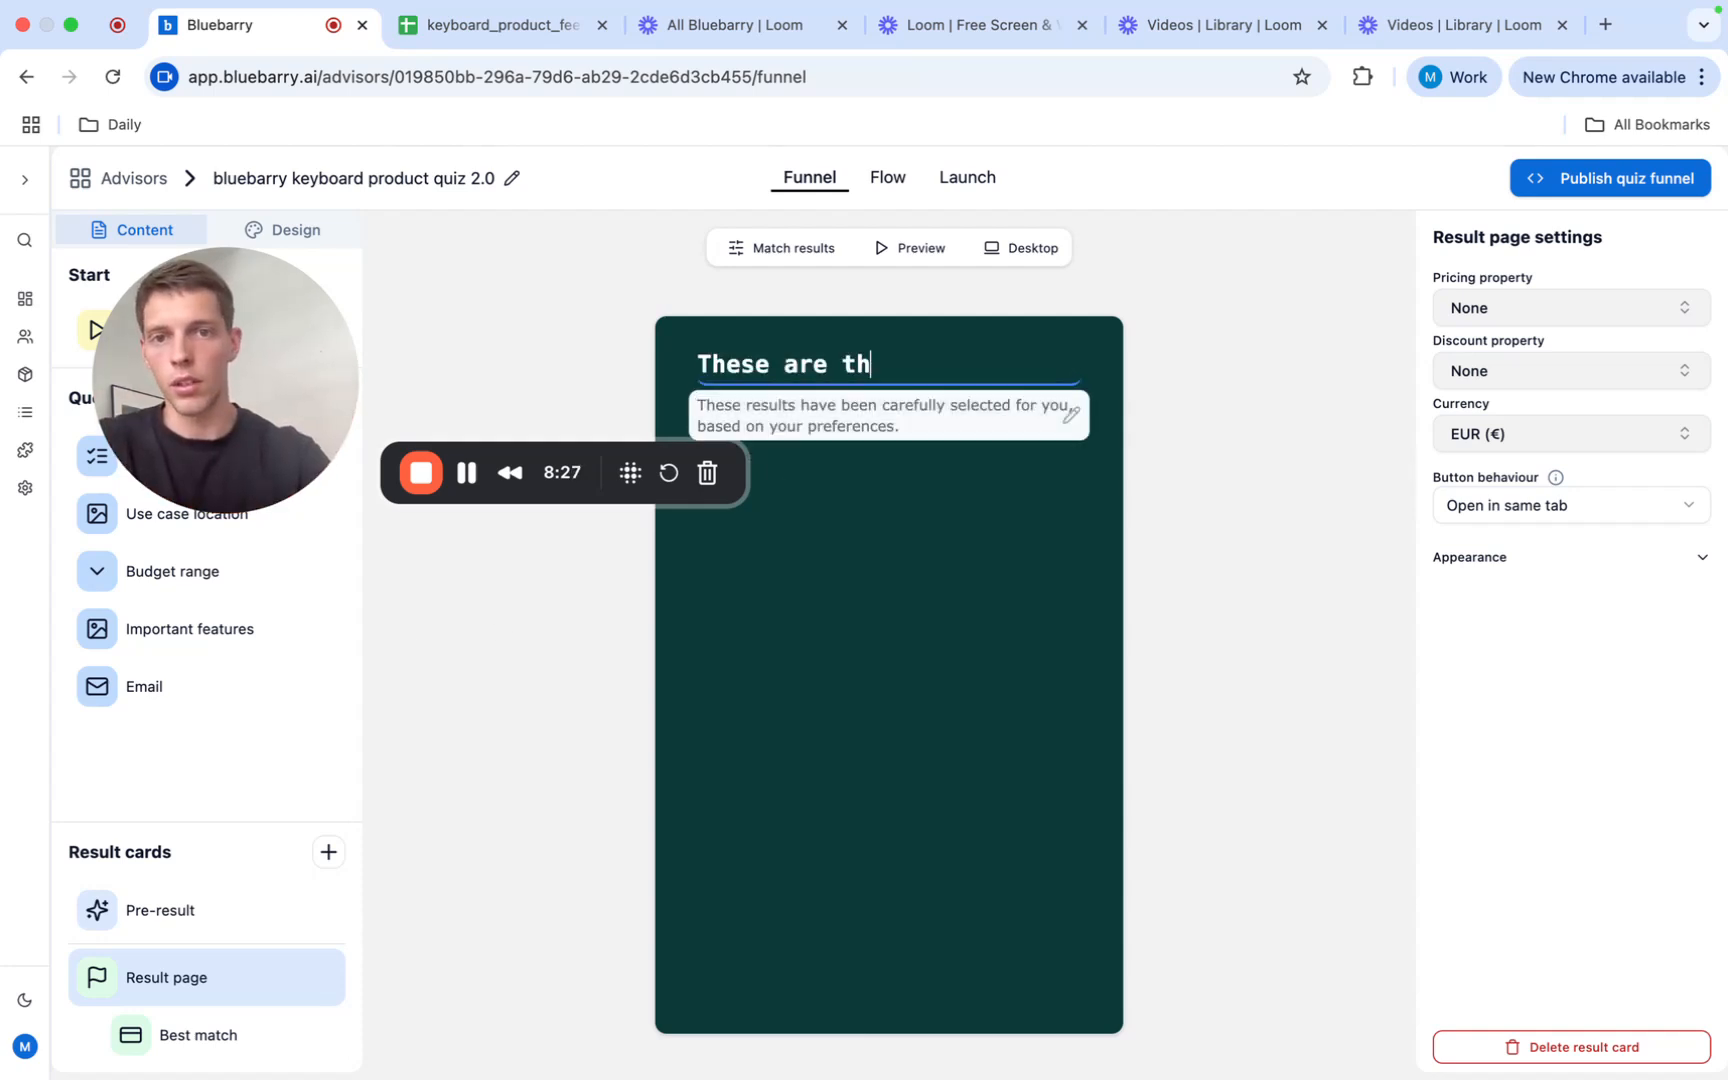
type("e best matches")
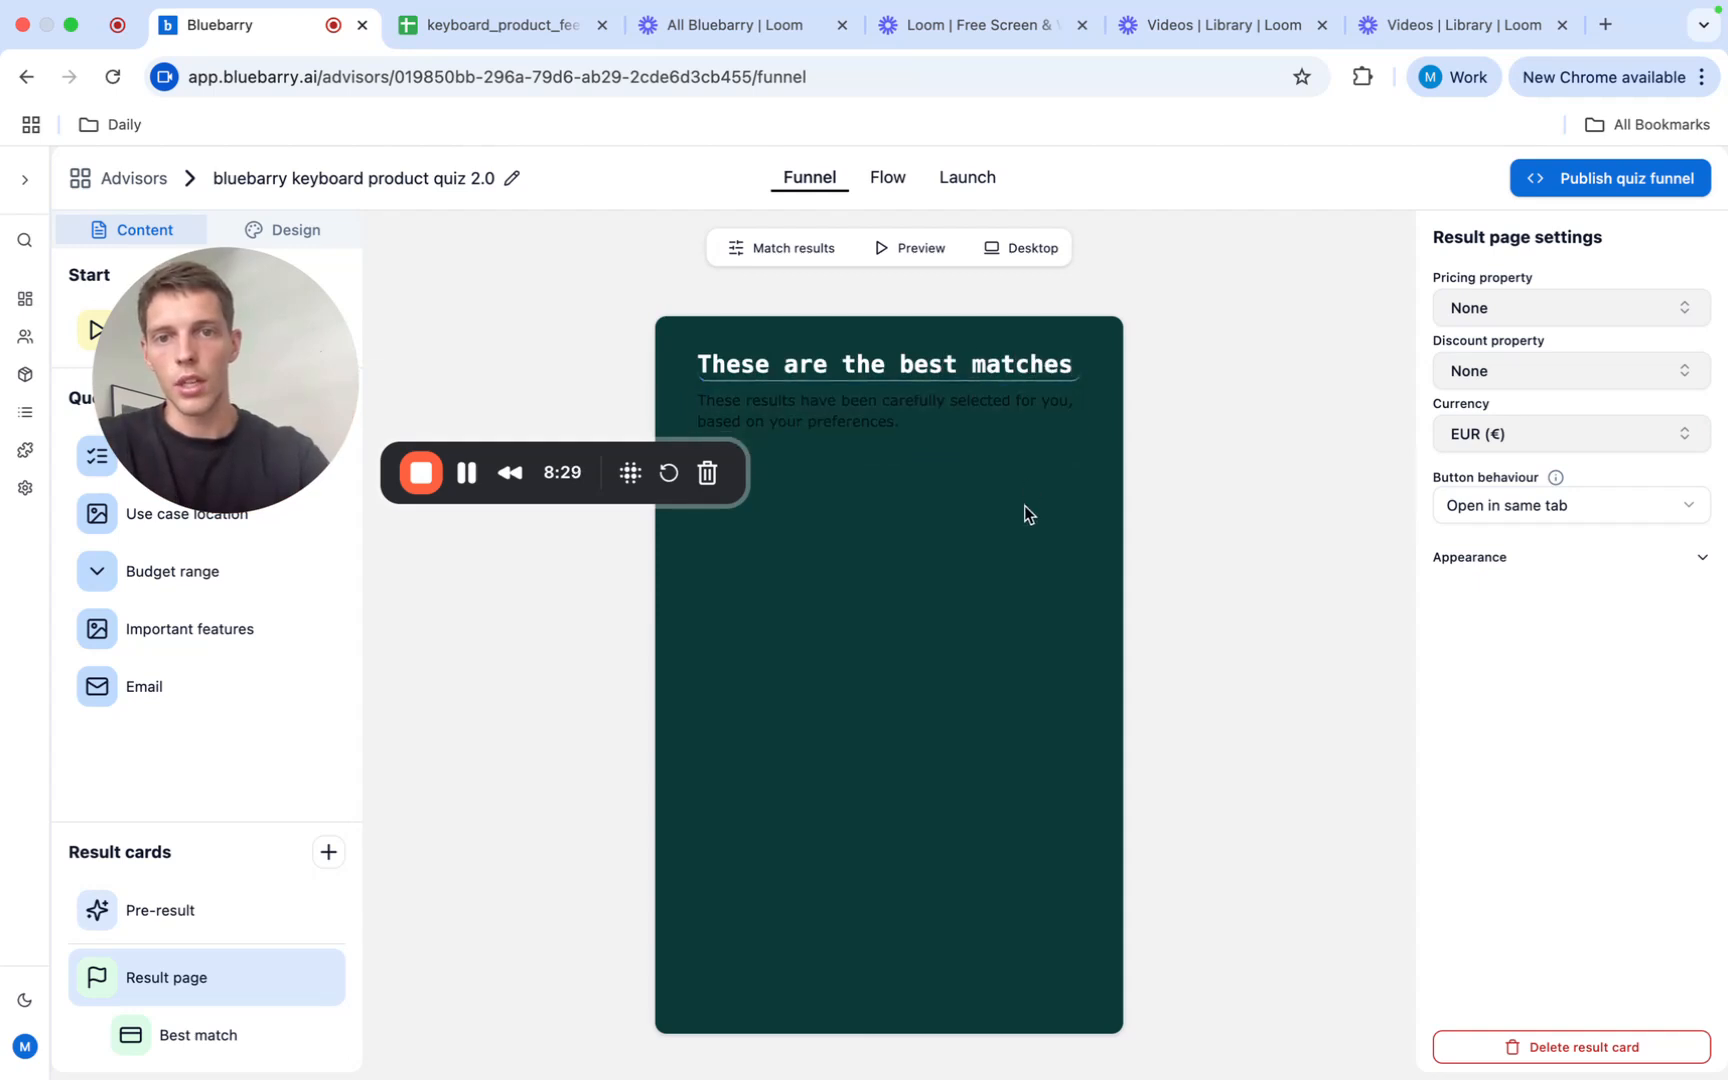
Step: Set the result page's description to "The results have been selected based on the provided answers"
left_click(880, 415)
type("The res")
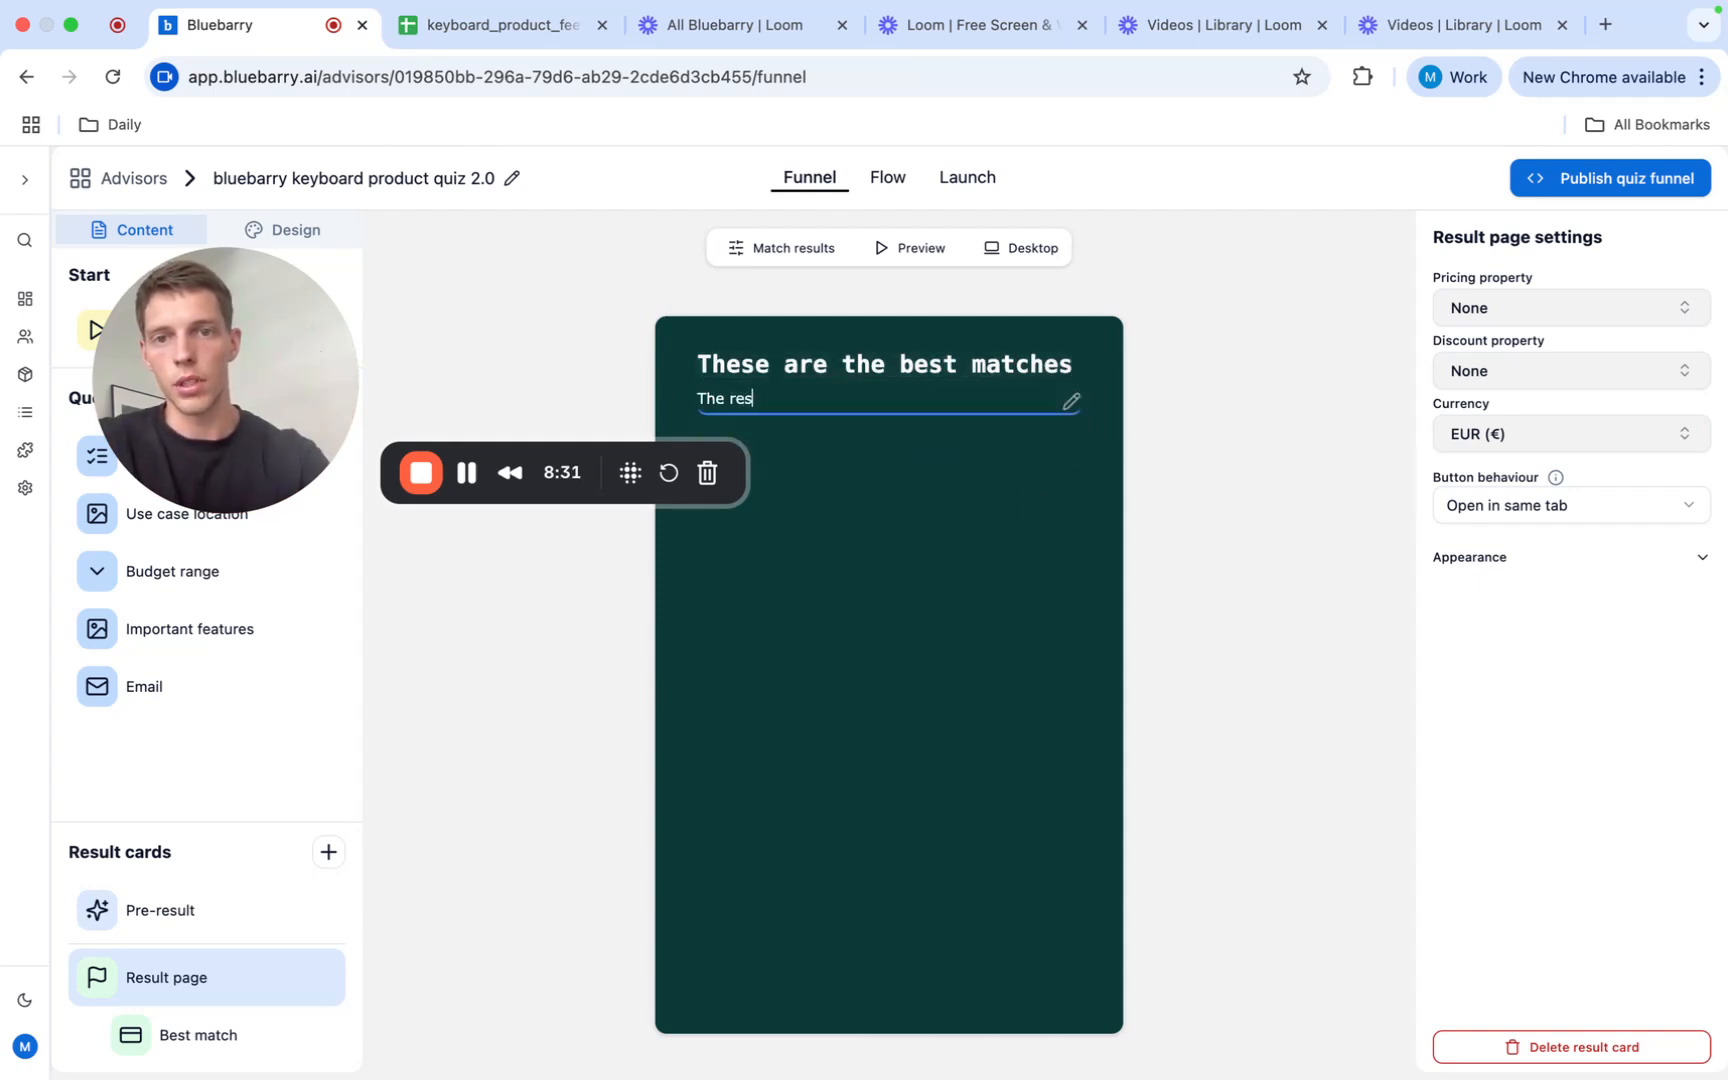
type("ults have been sel")
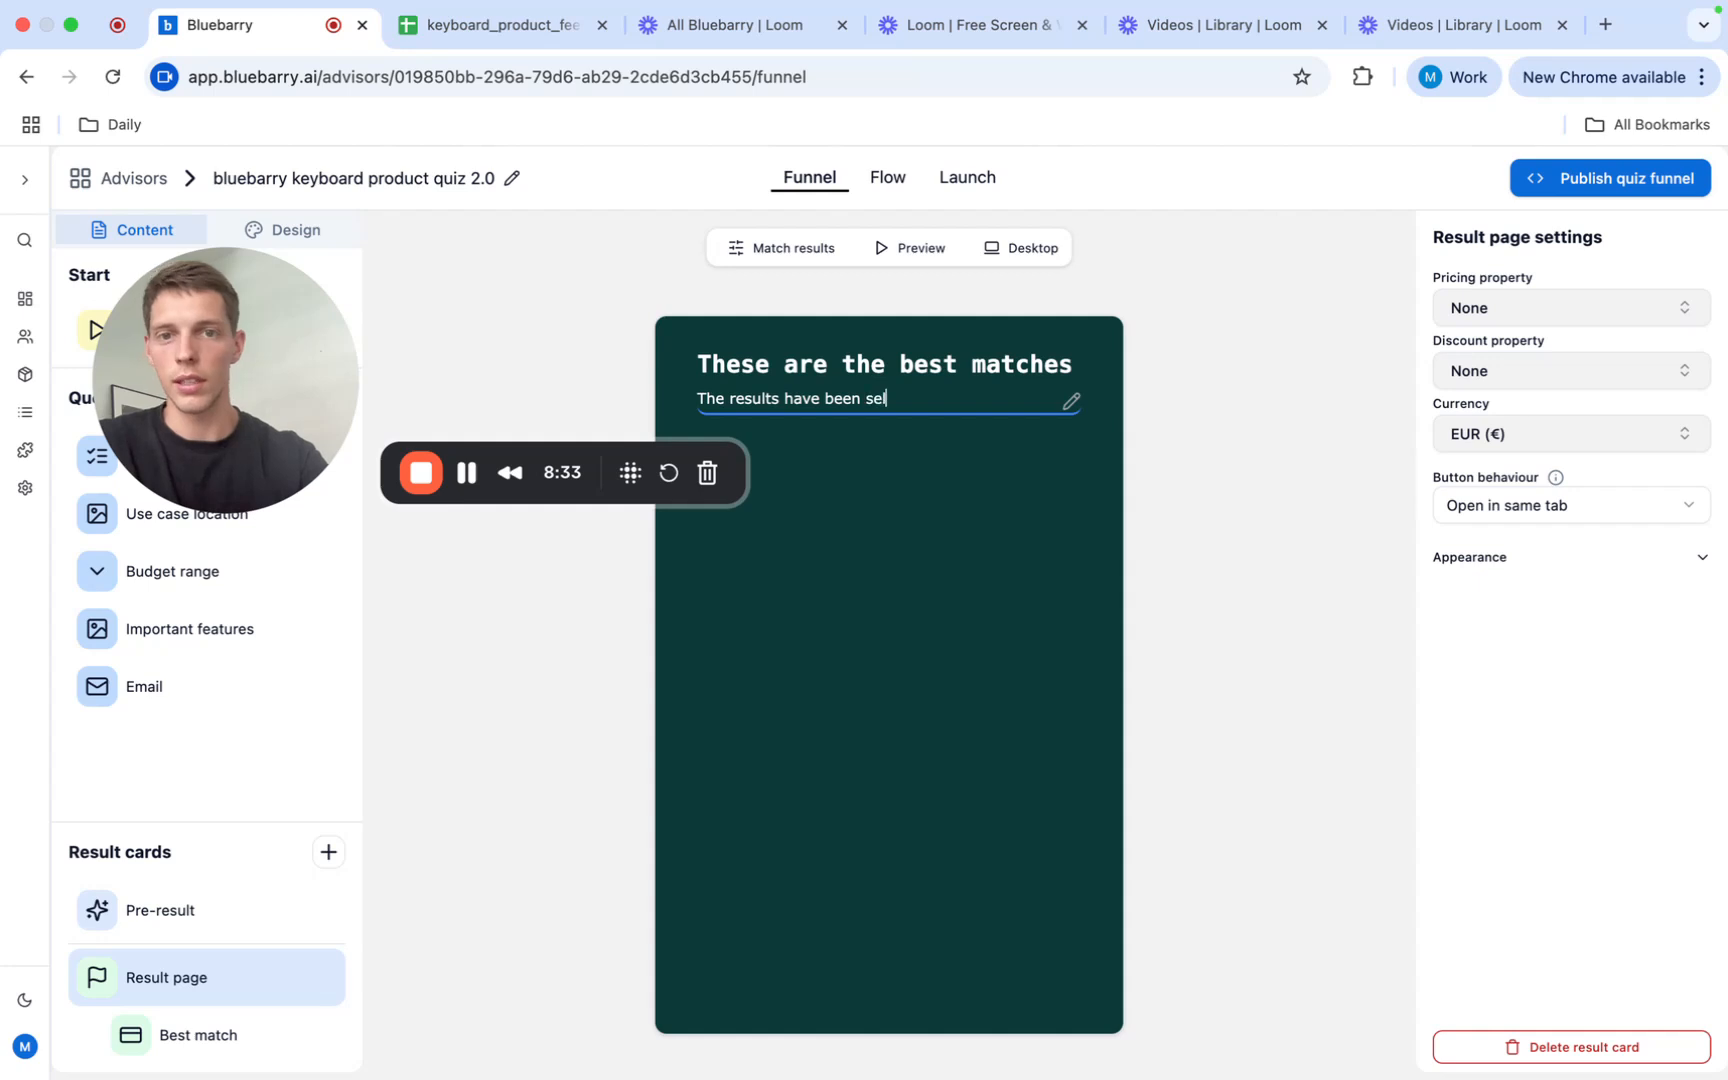
type("ected based on the p")
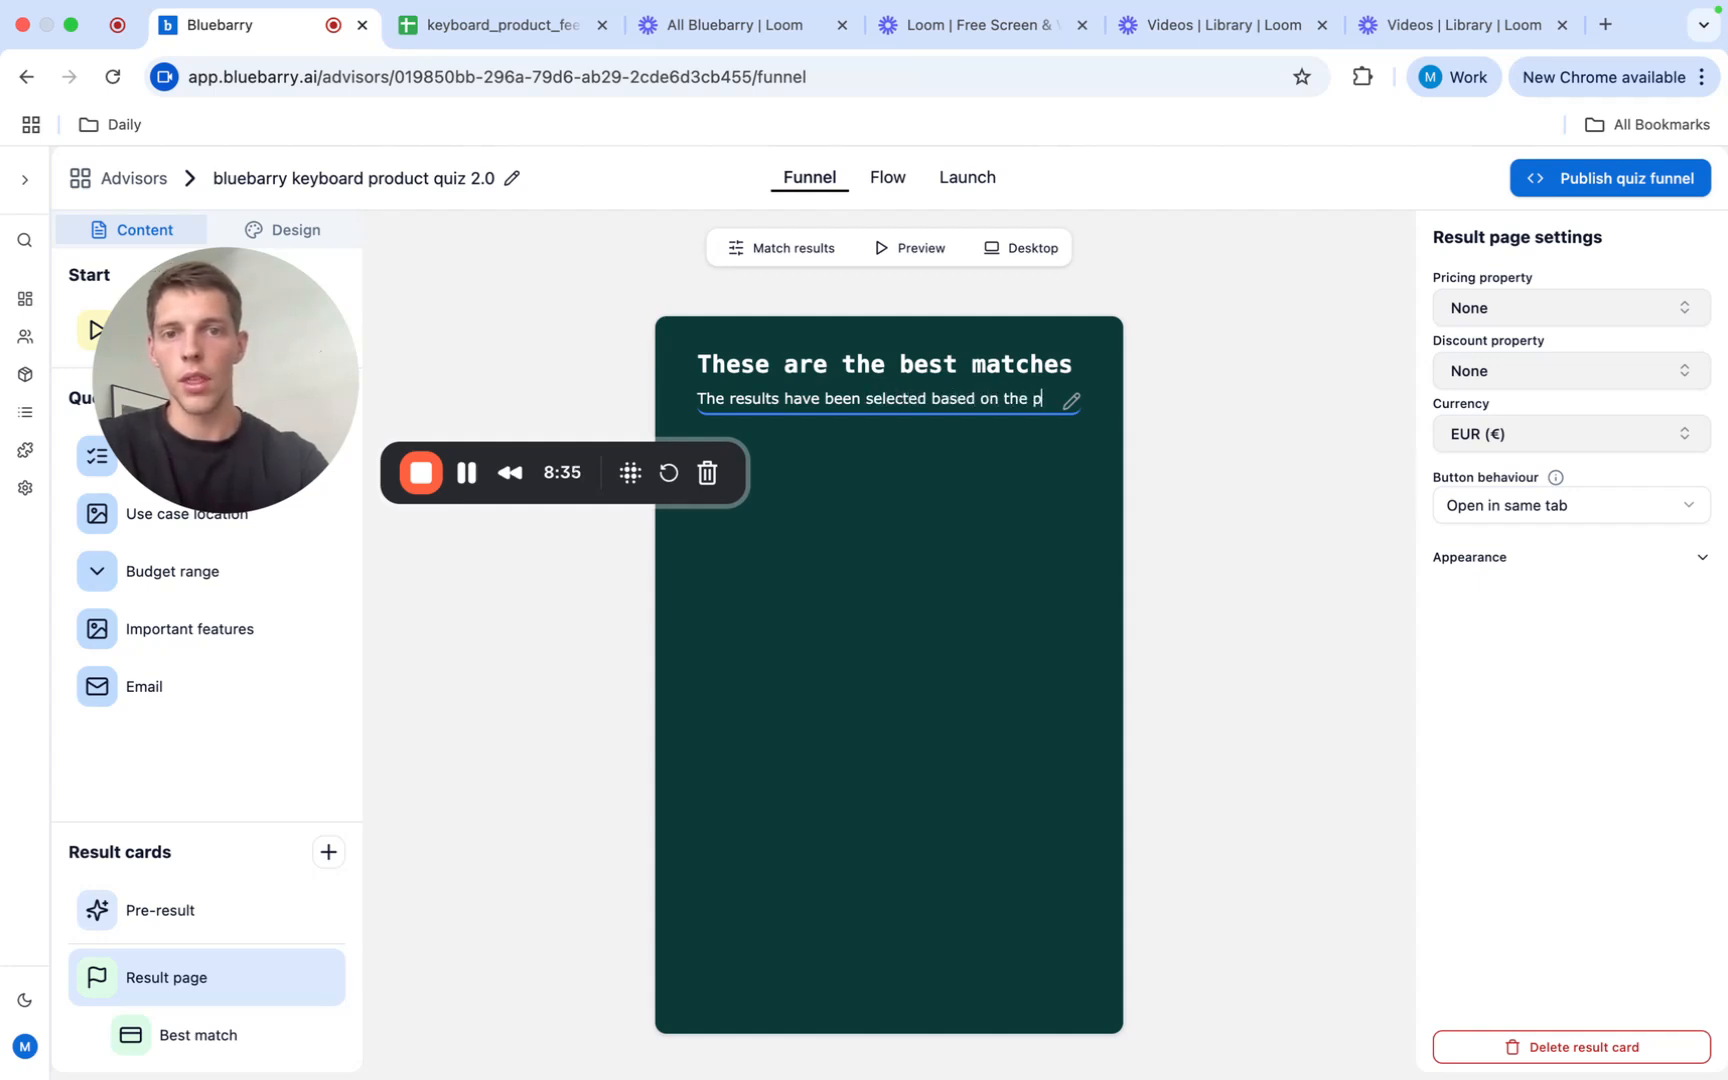
type("rovide d a")
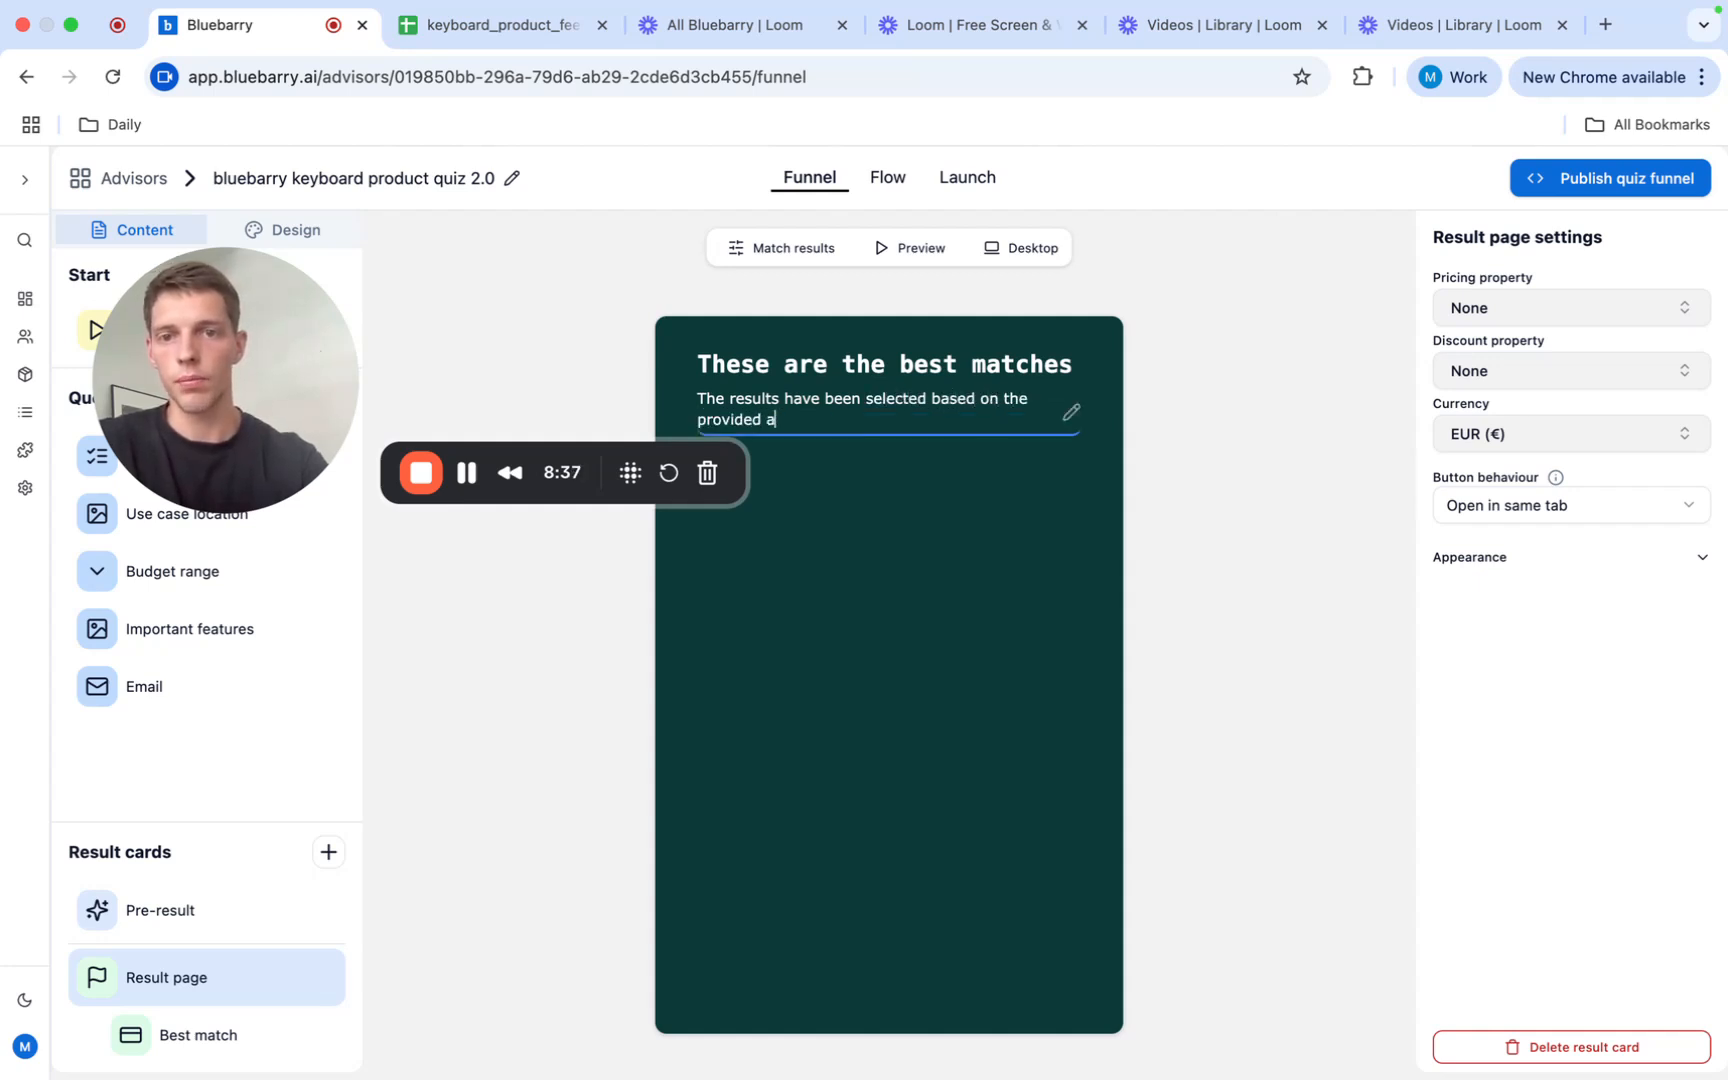
type("nswers")
left_click(1325, 515)
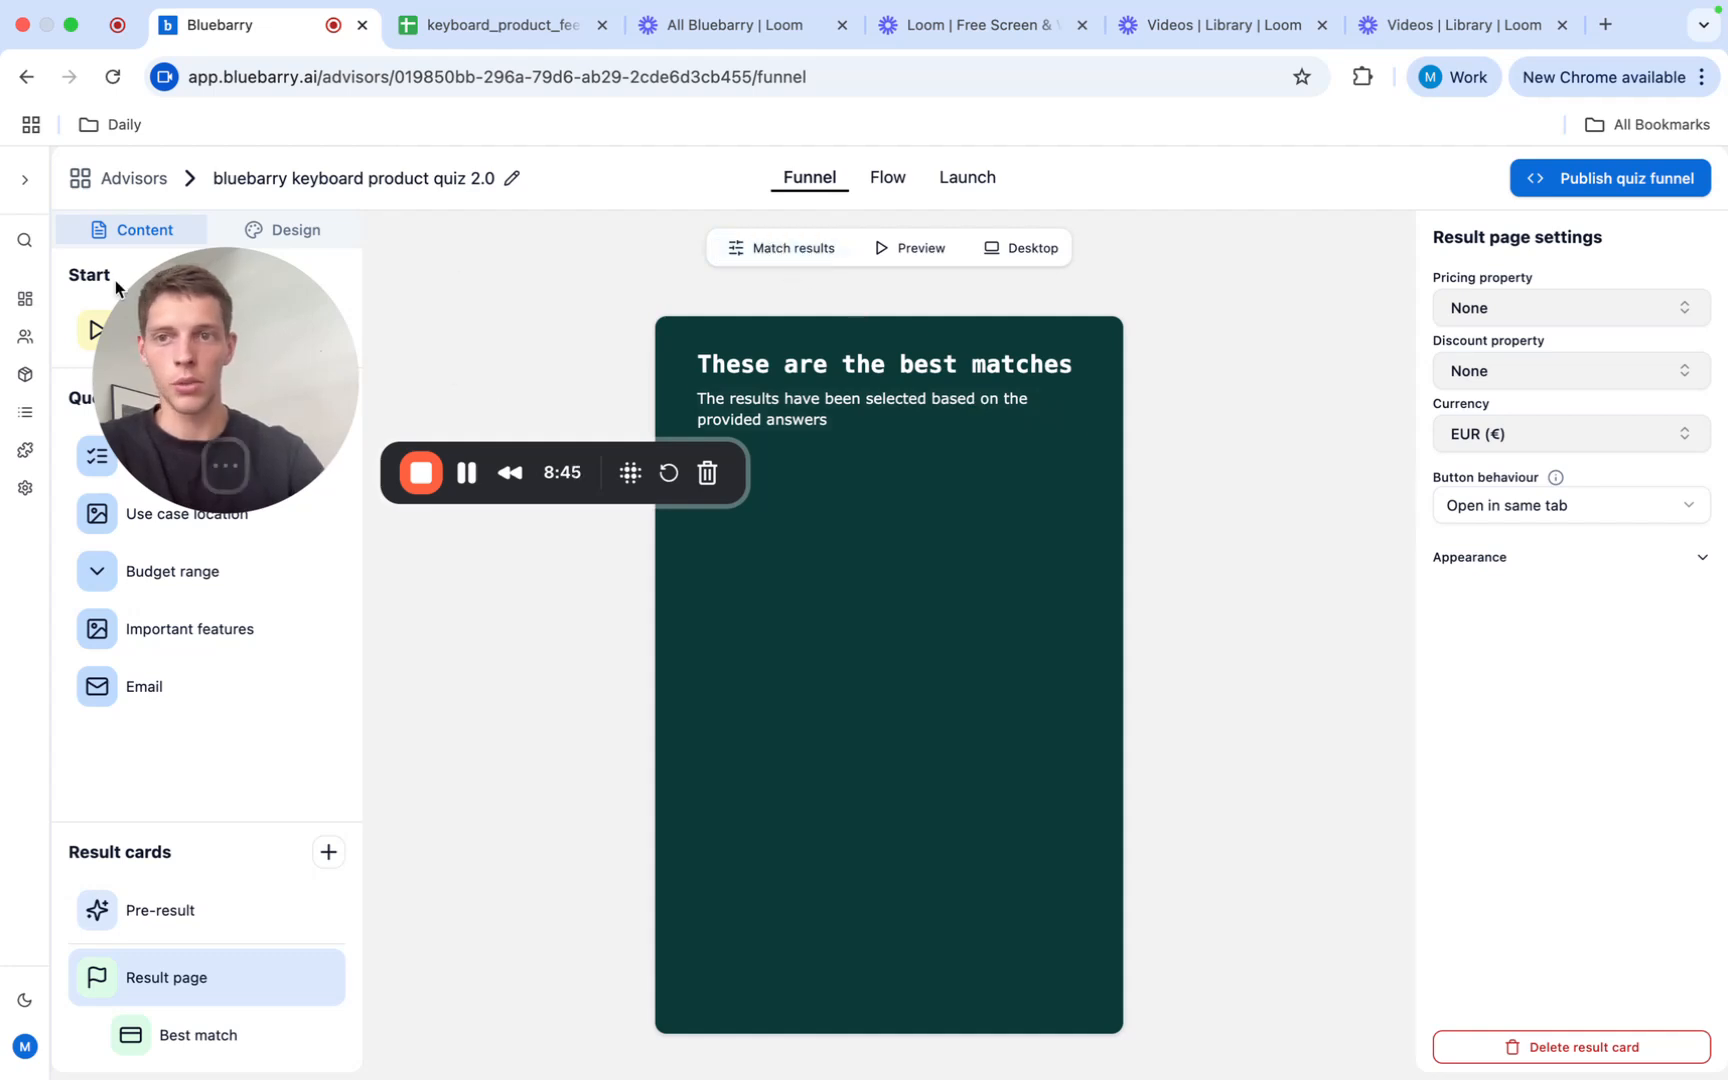
Step: Review the Important features and Budget range questions along with the available design themes
left_click(210, 629)
left_click(283, 230)
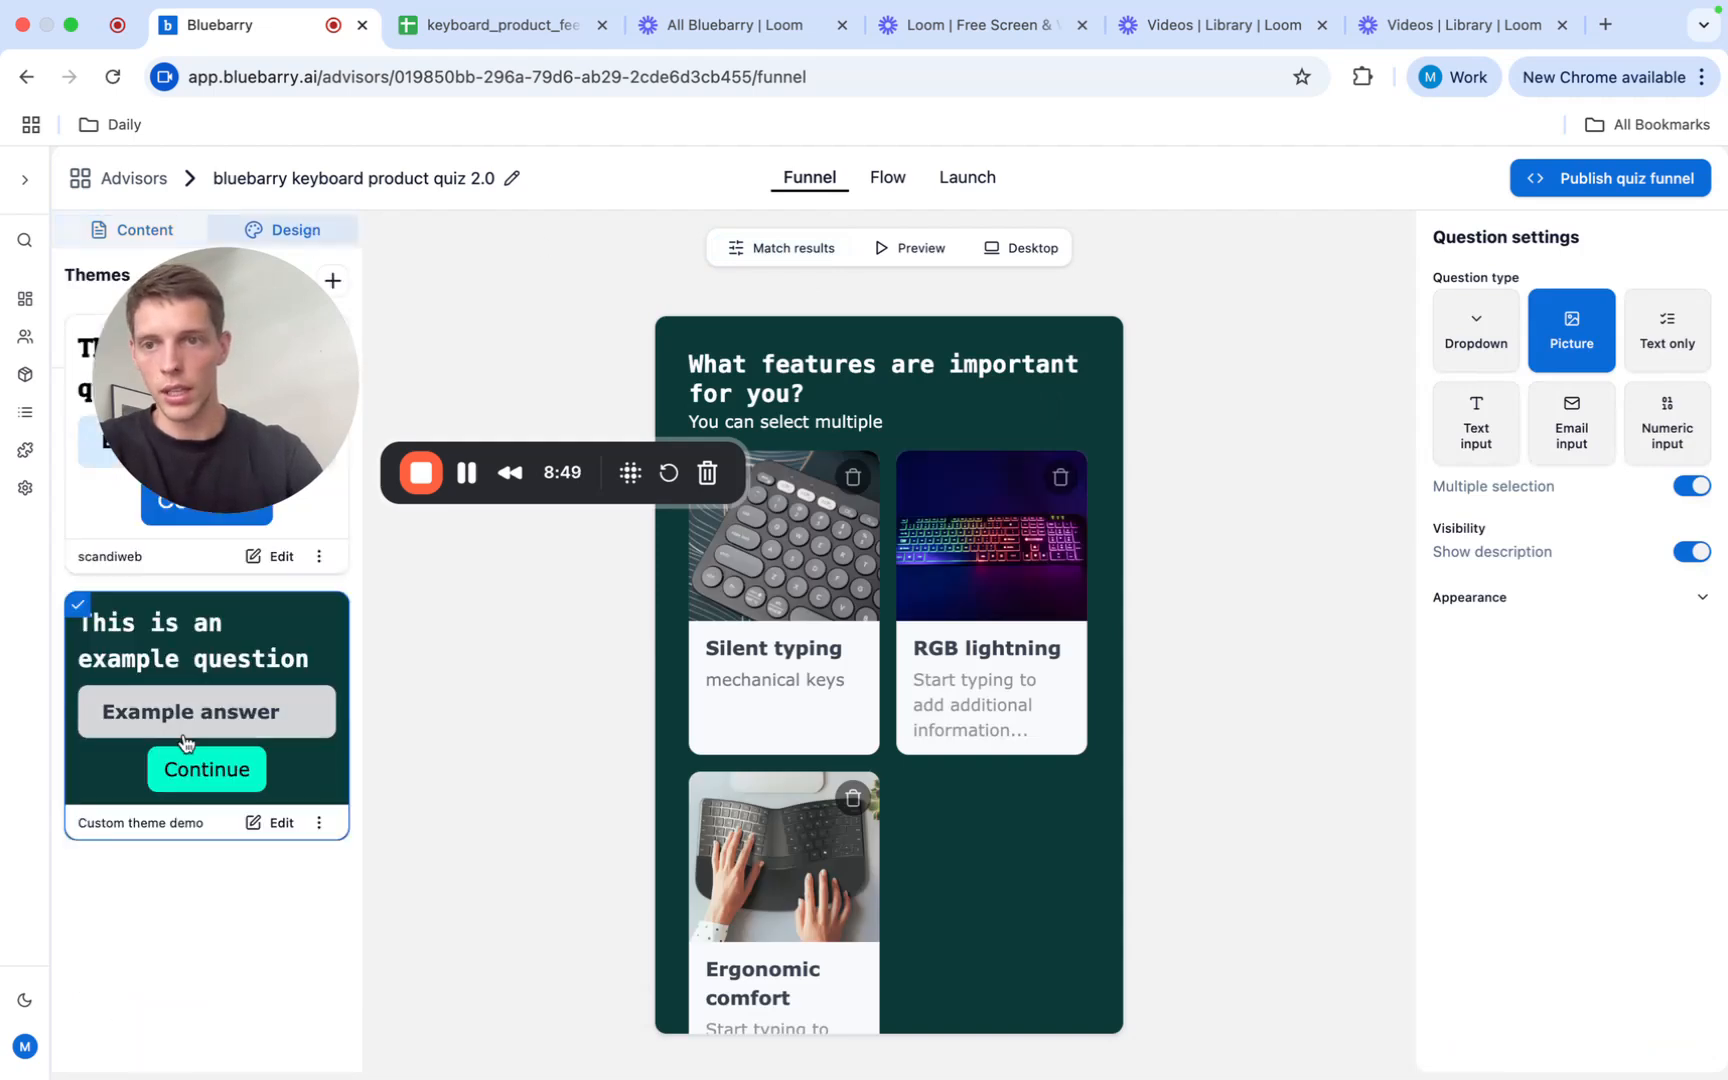
left_click(145, 230)
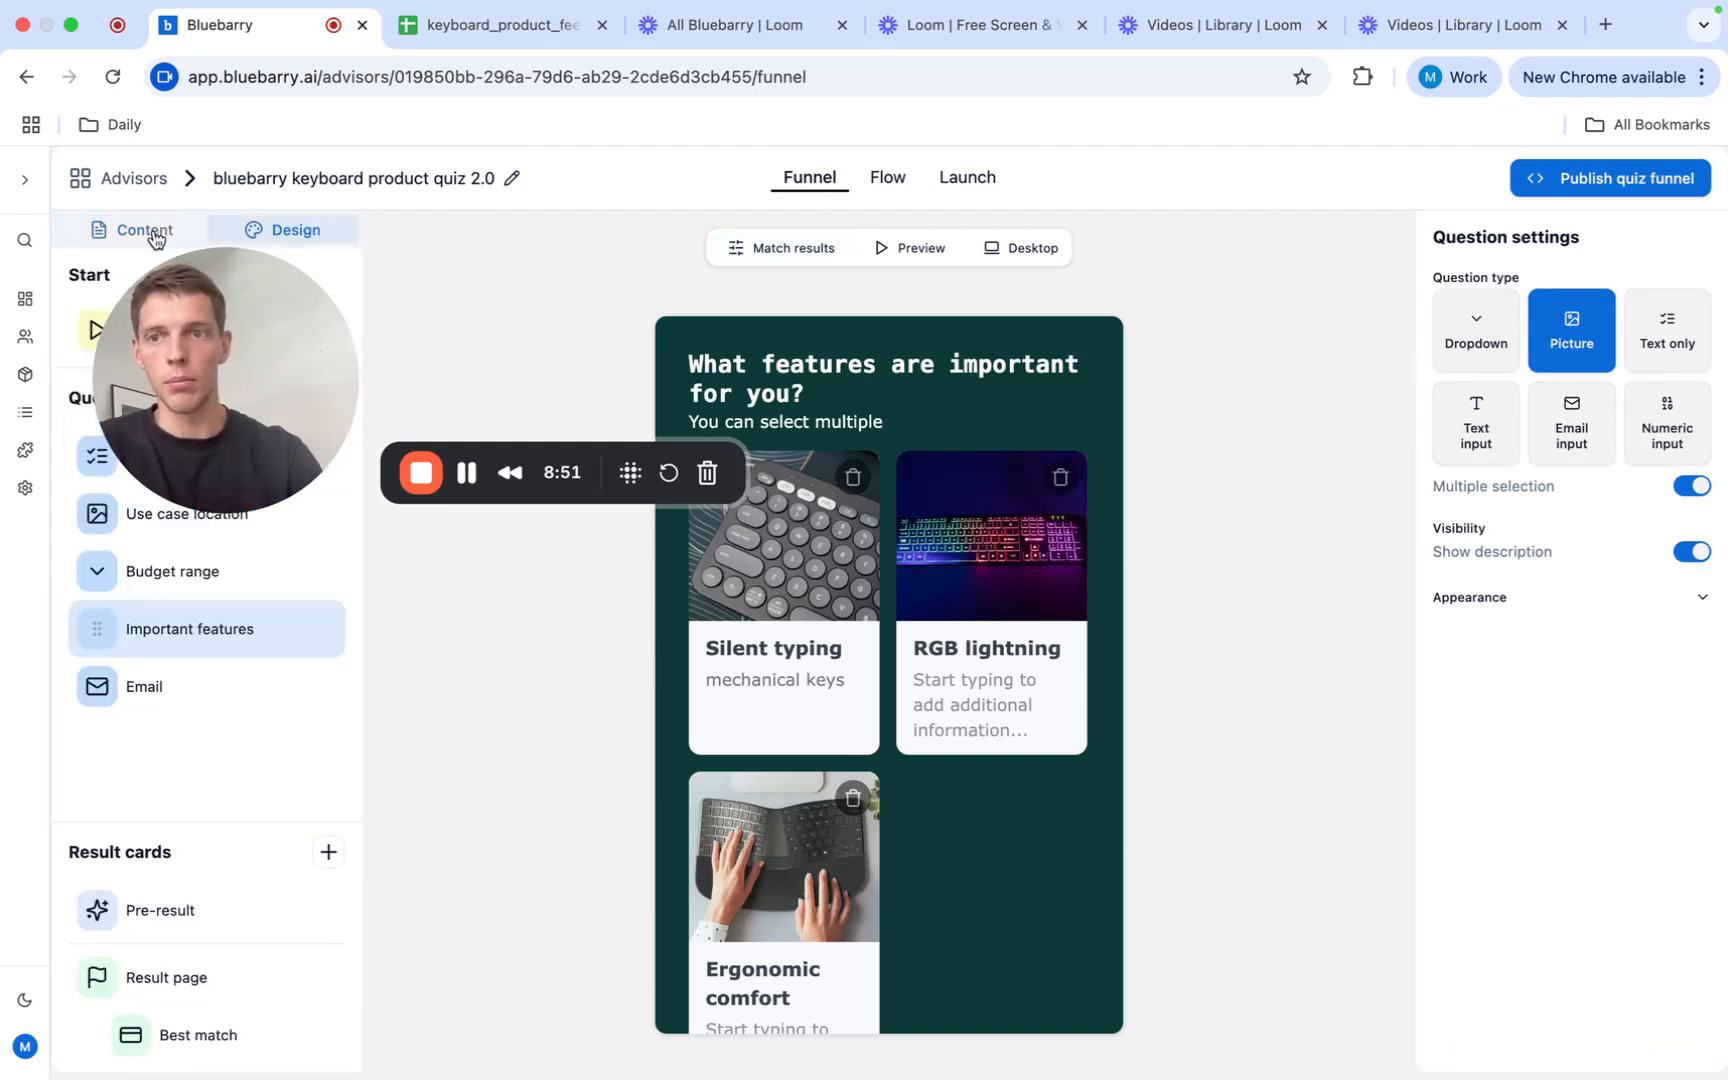
left_click(218, 572)
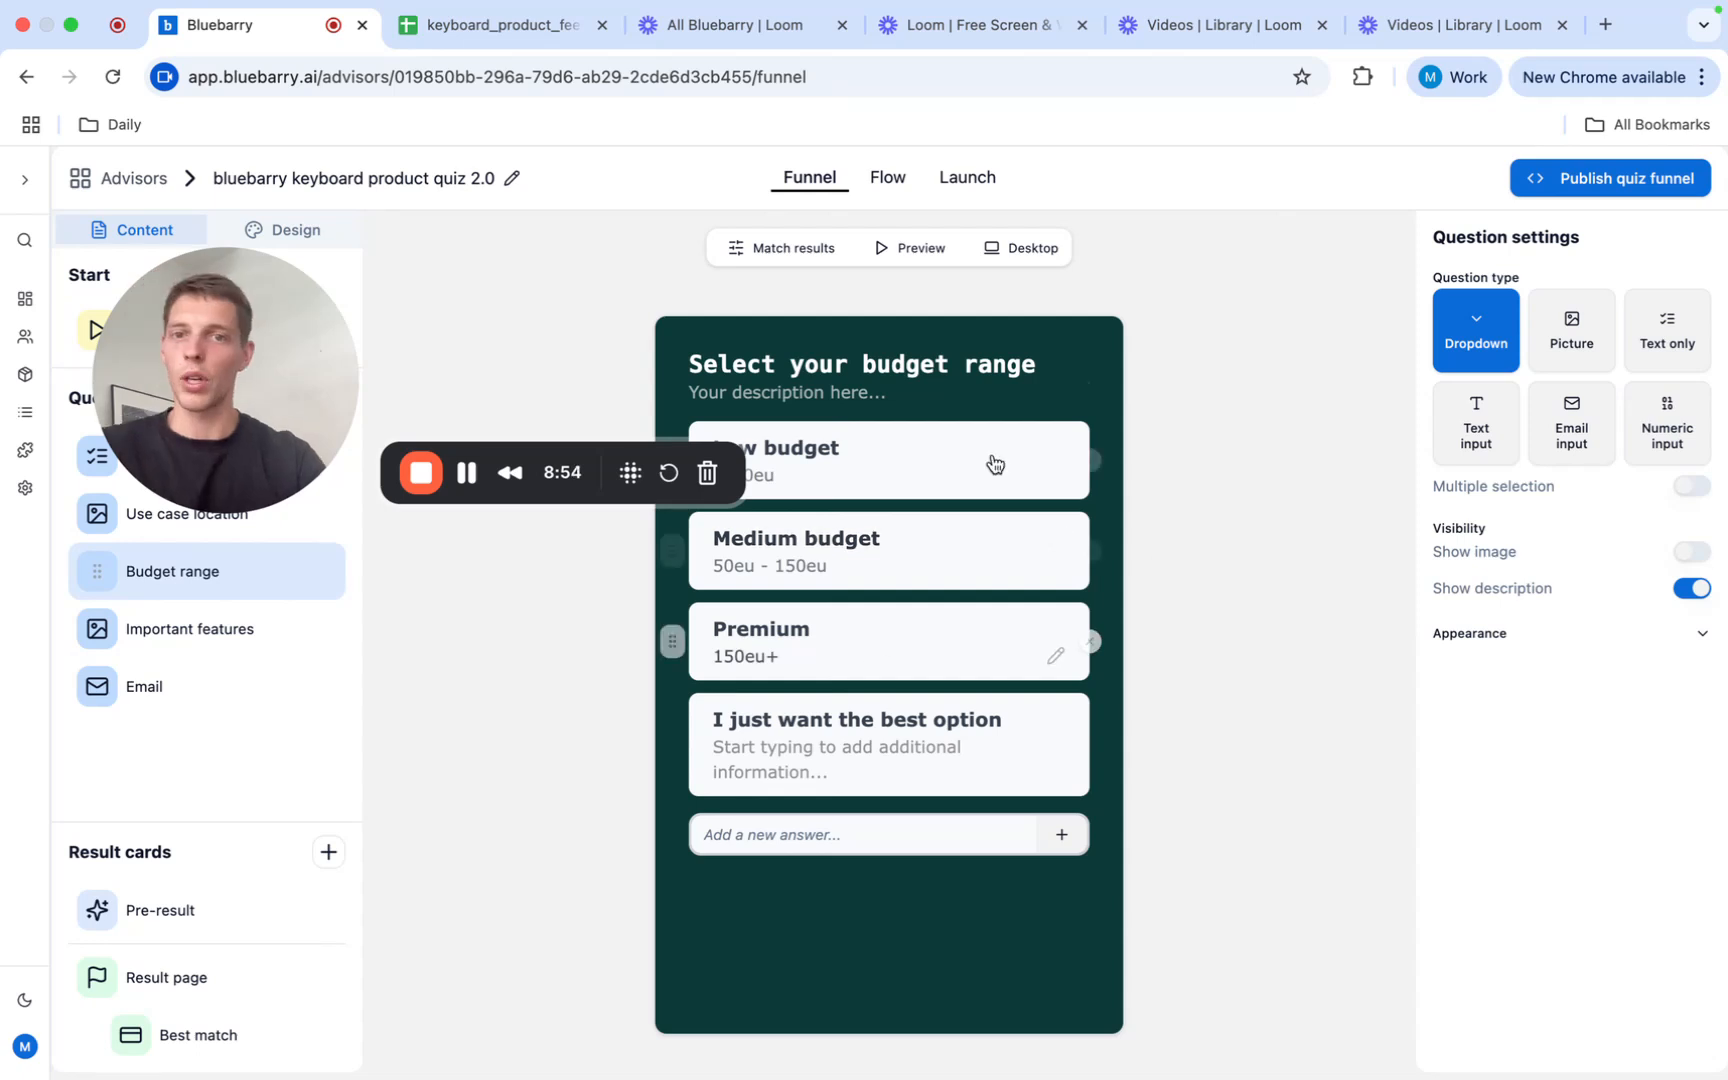